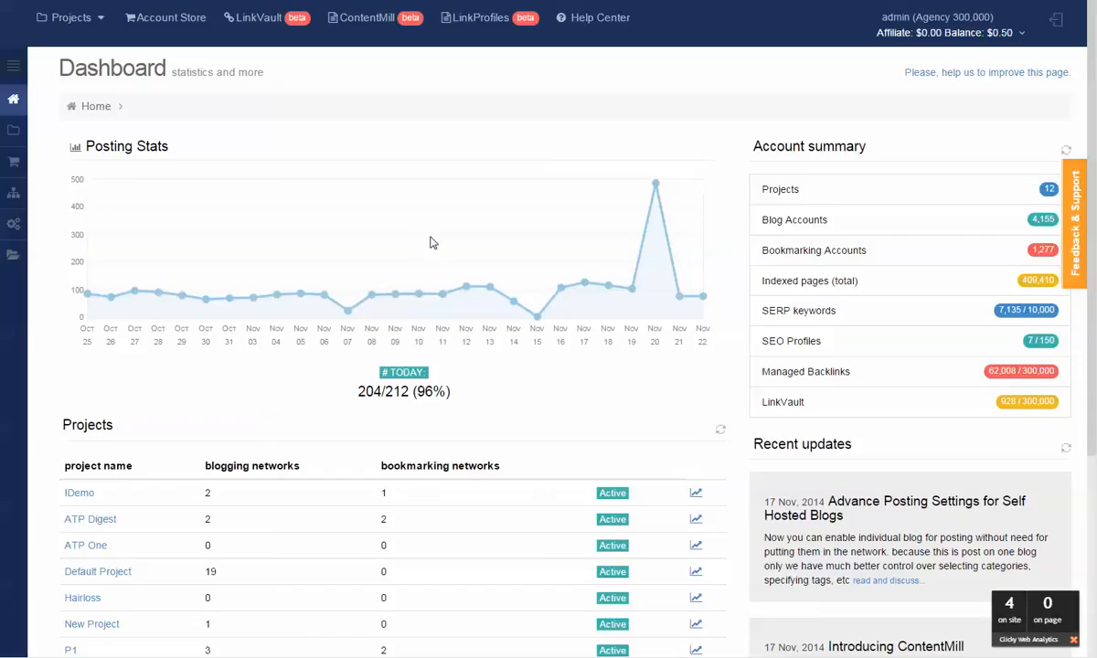
Switch to the LinkProfiles presentation and show the second slide, on legacy Linkset functionality
mouse_move(595, 283)
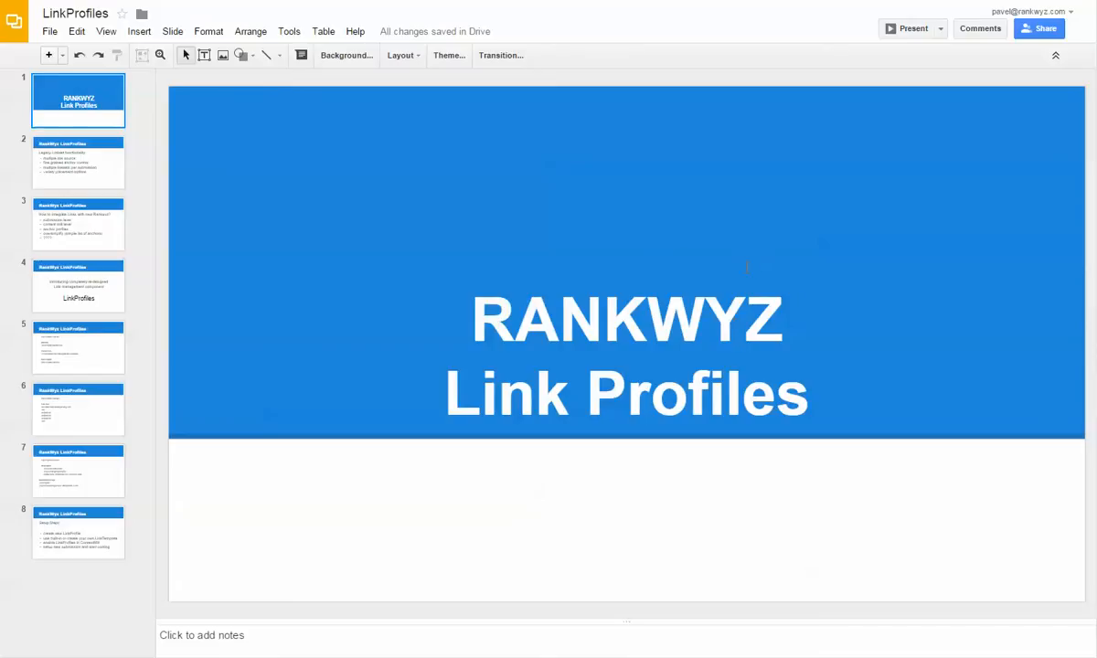
click(73, 157)
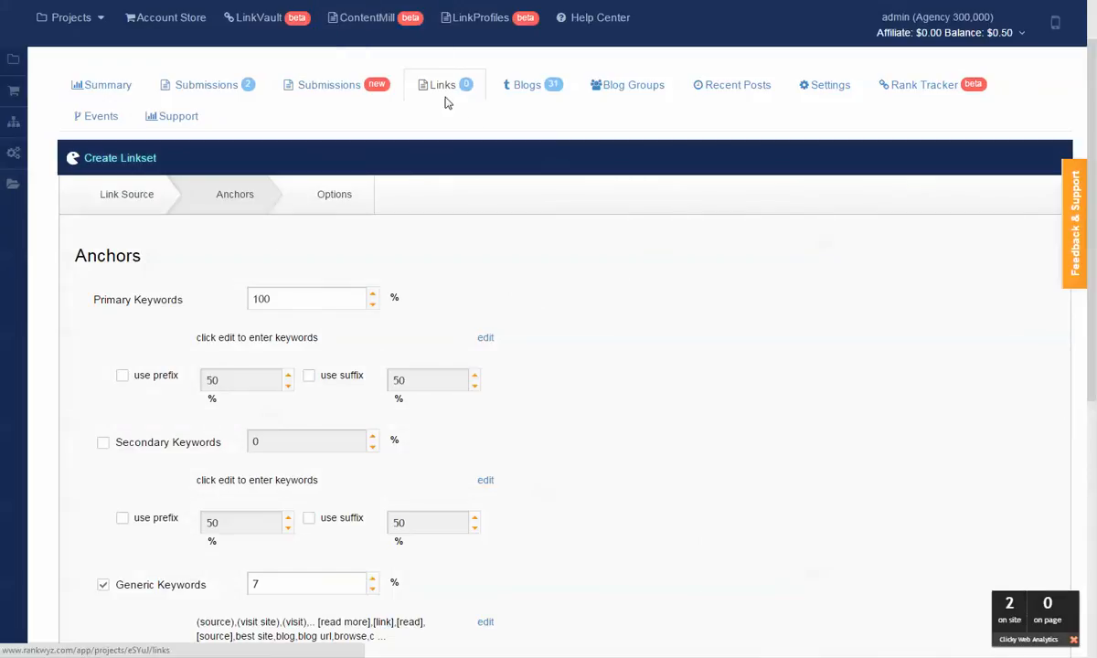
Review the Link Source settings of the new linkset for the ATP T1 network
scroll(275, 224, up, 1)
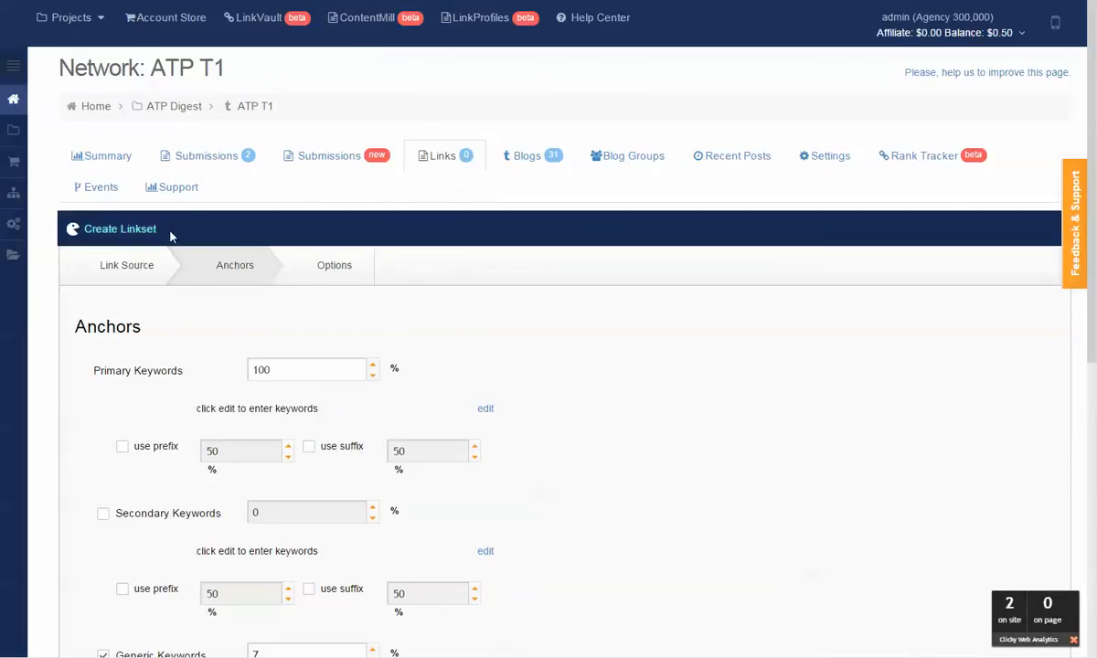
click(151, 265)
scroll(274, 275, down, 2)
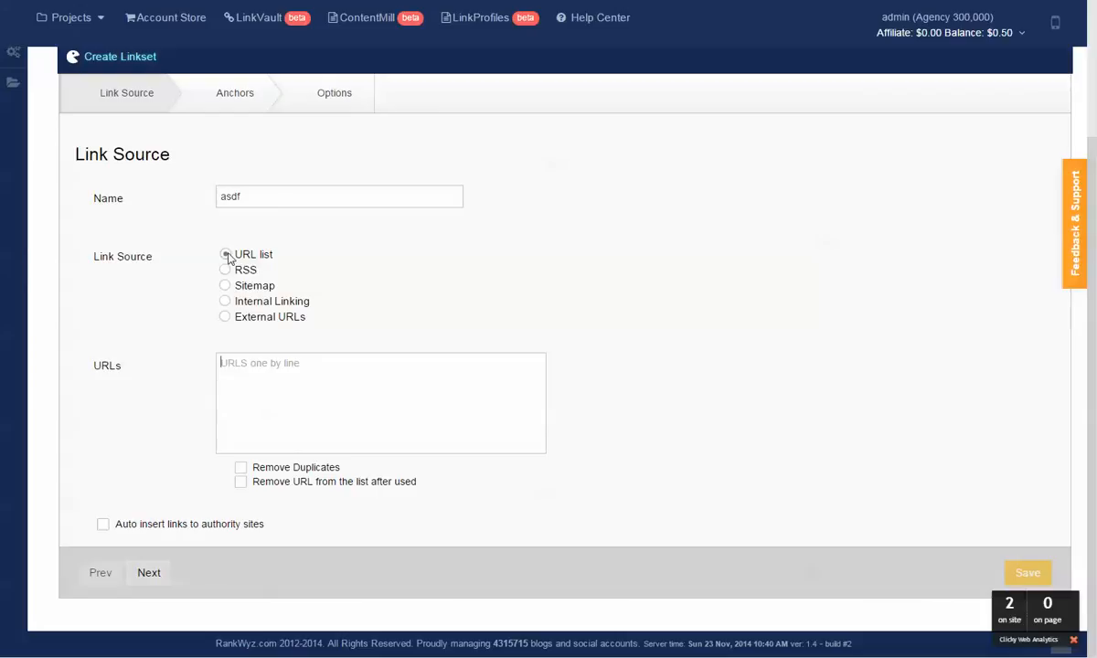
Examine the linkset's anchor keyword, prefix and suffix settings, and show its follow/nofollow distribution options
click(255, 104)
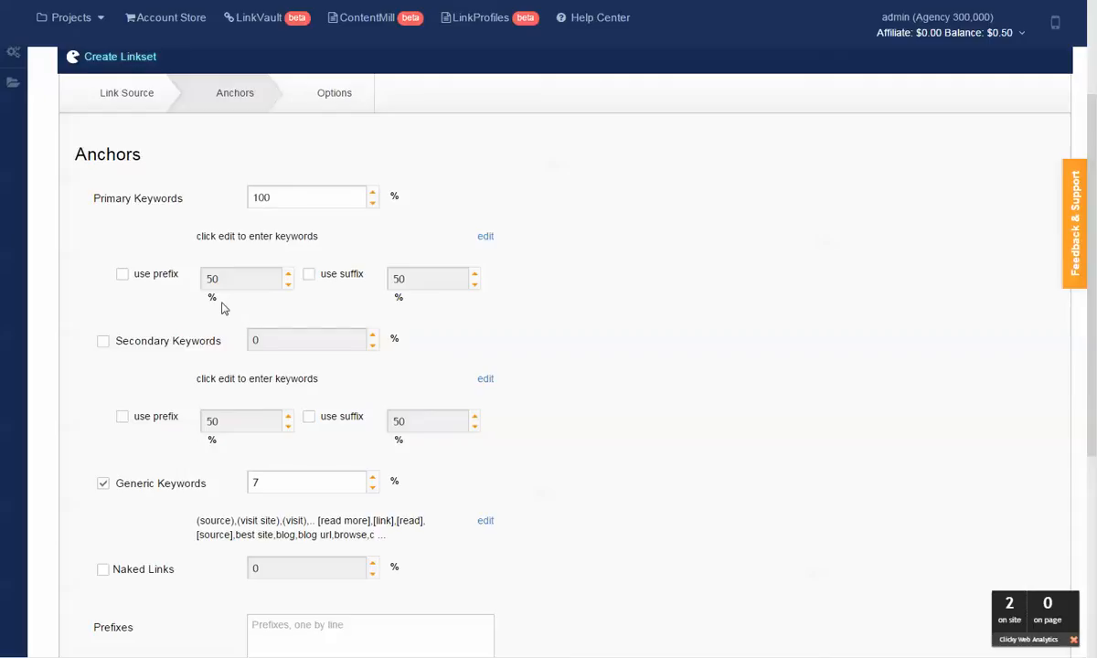
scroll(224, 308, down, 1)
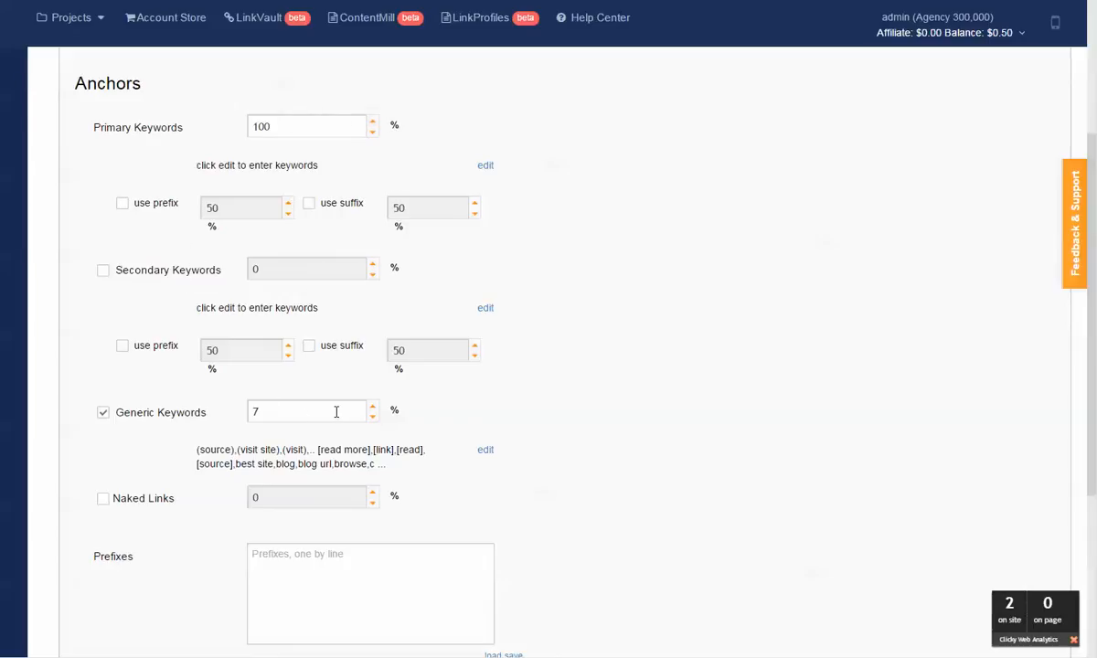
scroll(338, 432, down, 1)
scroll(348, 441, down, 3)
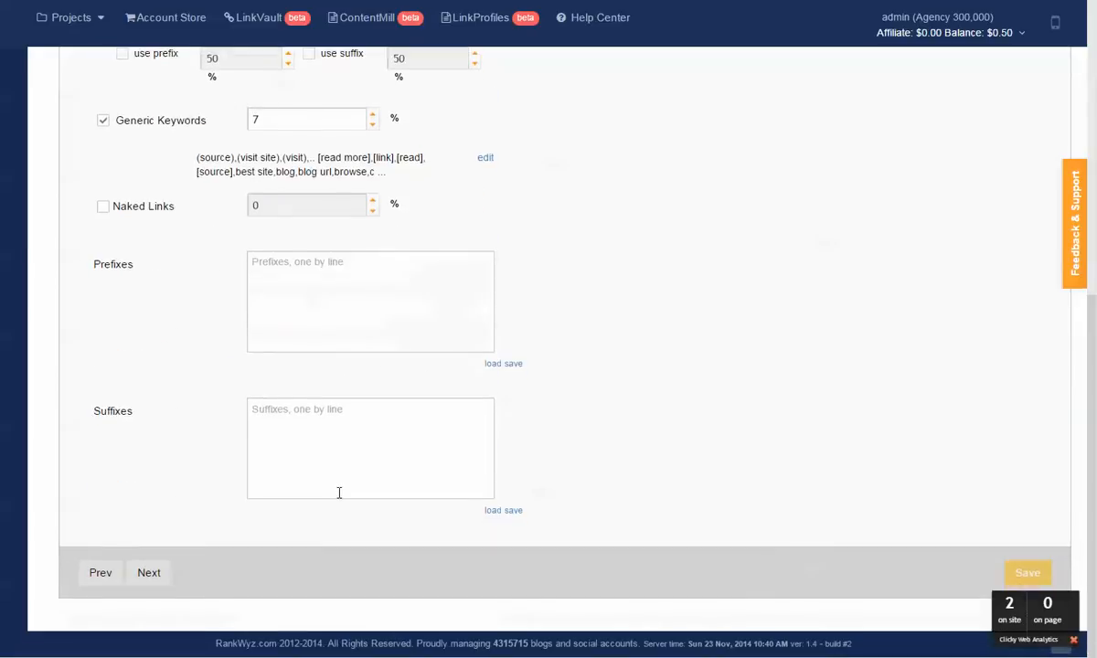
scroll(311, 483, up, 6)
scroll(328, 246, up, 3)
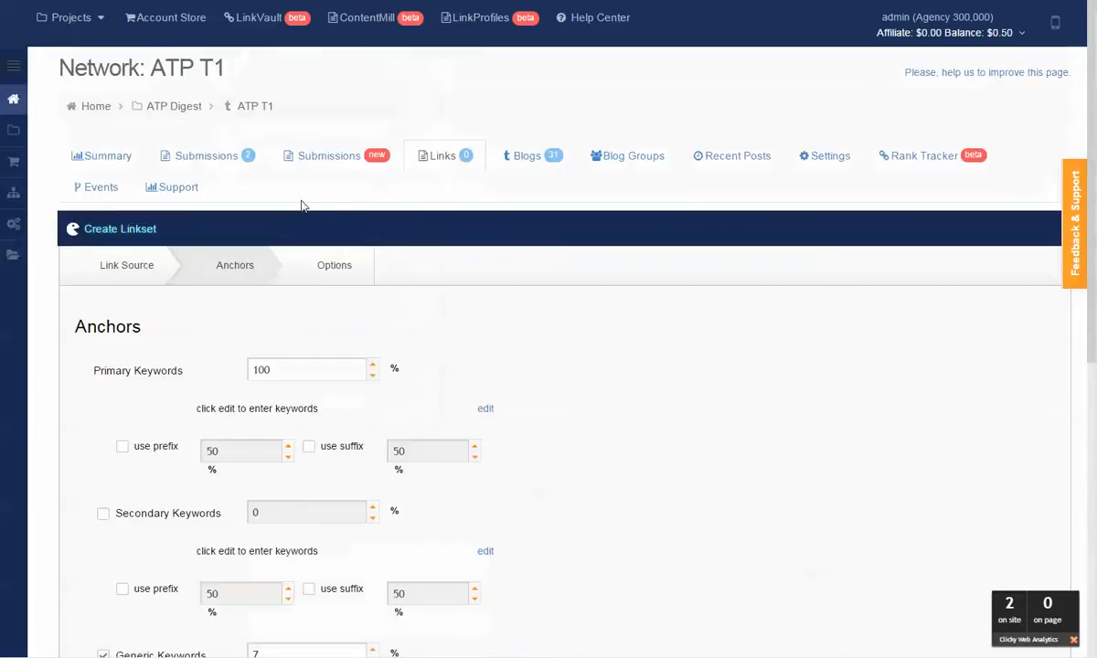
click(360, 272)
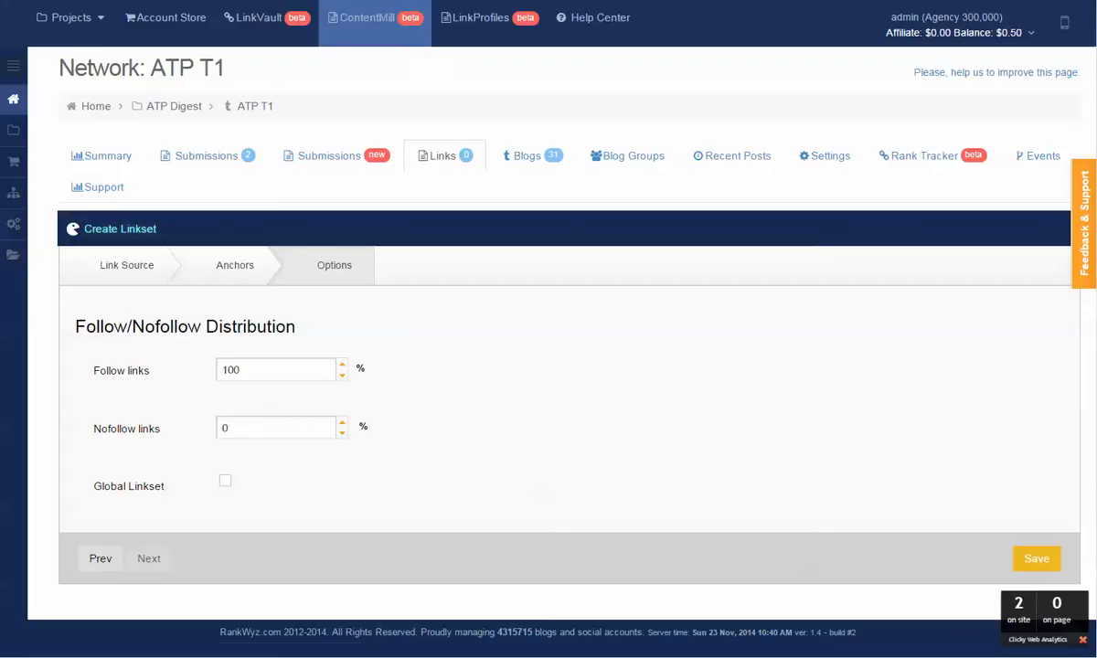
In the new submission form for ATP T1, enter the name "aa" and choose Syndicated Articles as the content source
click(368, 18)
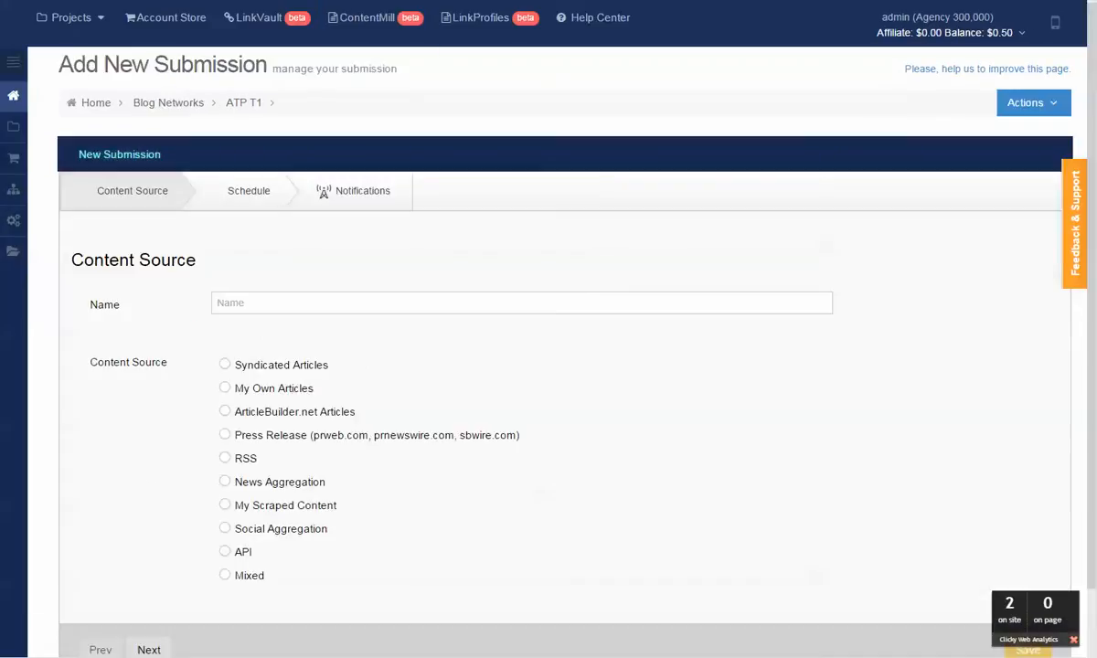
click(298, 304)
text(aa)
click(225, 365)
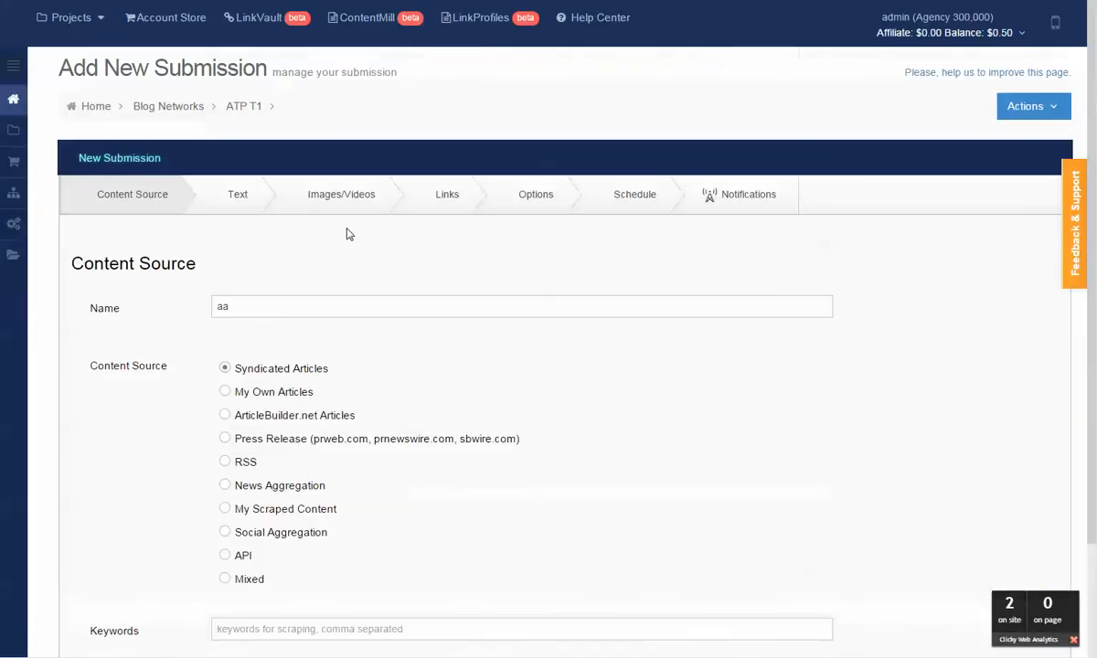
Enable links for the submission and check the available linkset choices for Linkset #1
click(462, 203)
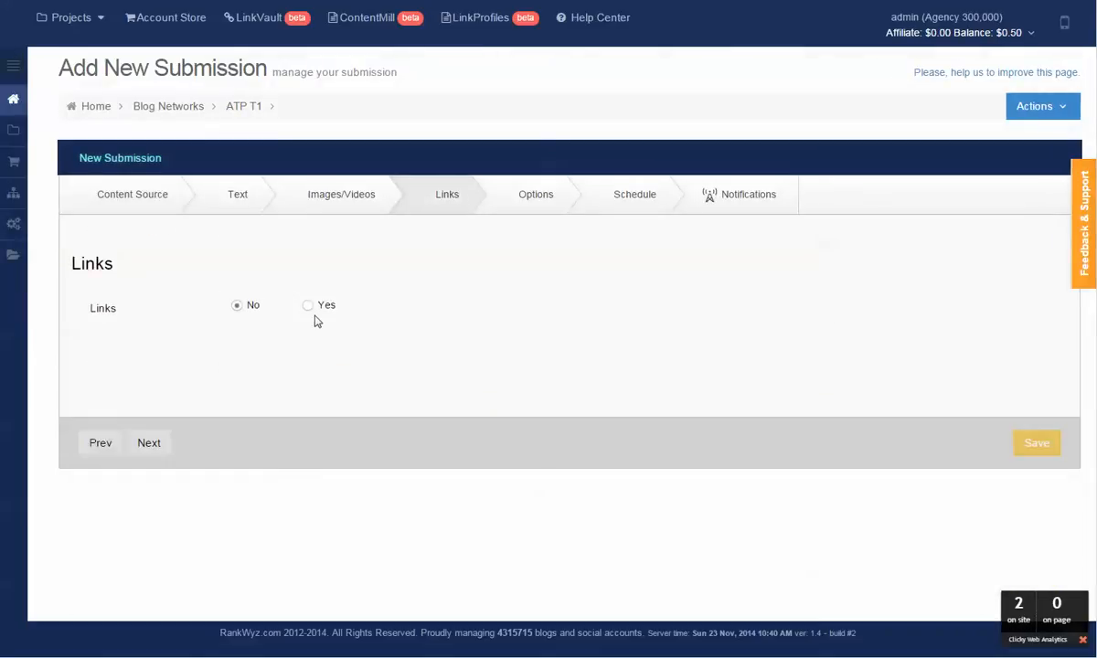
click(312, 307)
scroll(346, 307, down, 2)
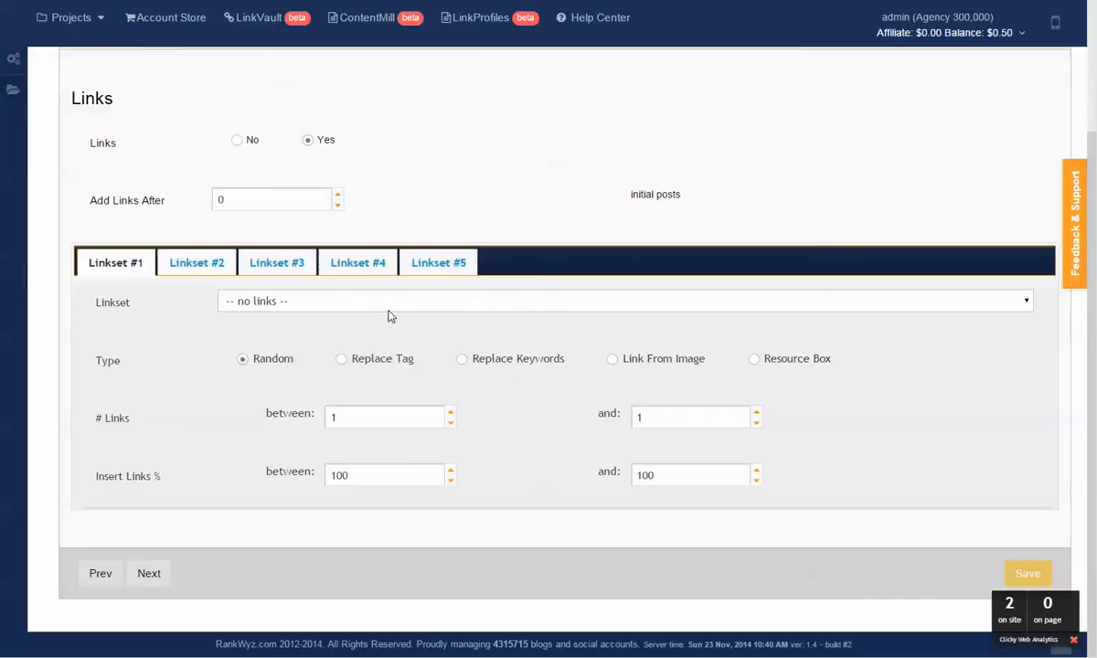
click(343, 304)
click(343, 308)
Enable Linkset #2 for the submission, compare its options with Linkset #1, and show Linkset #3
click(204, 265)
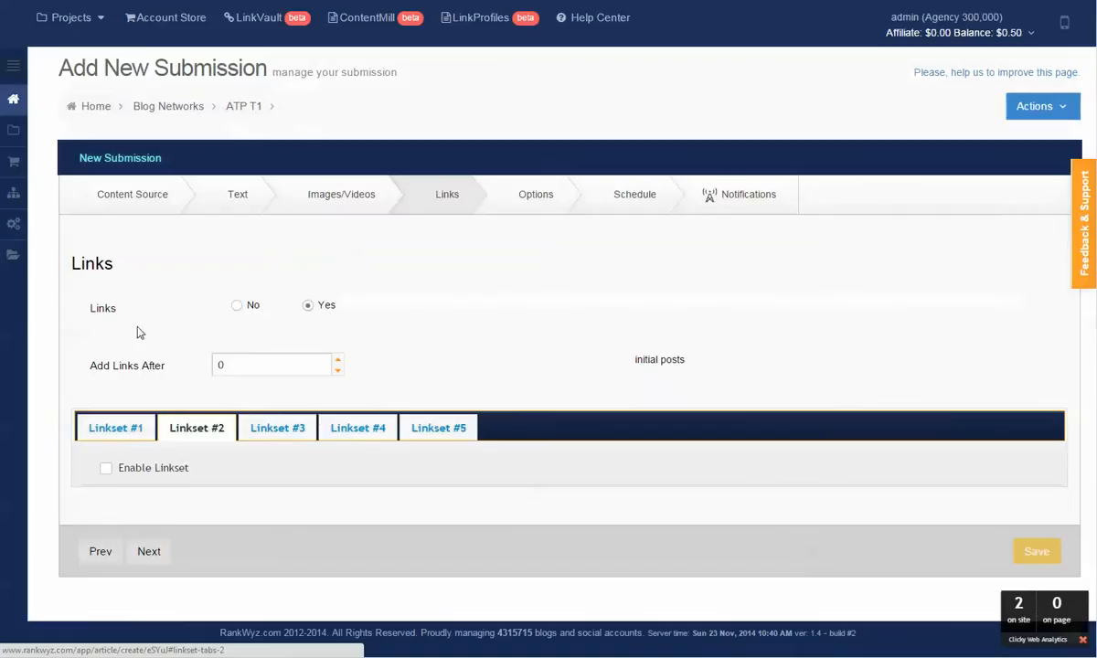
click(102, 430)
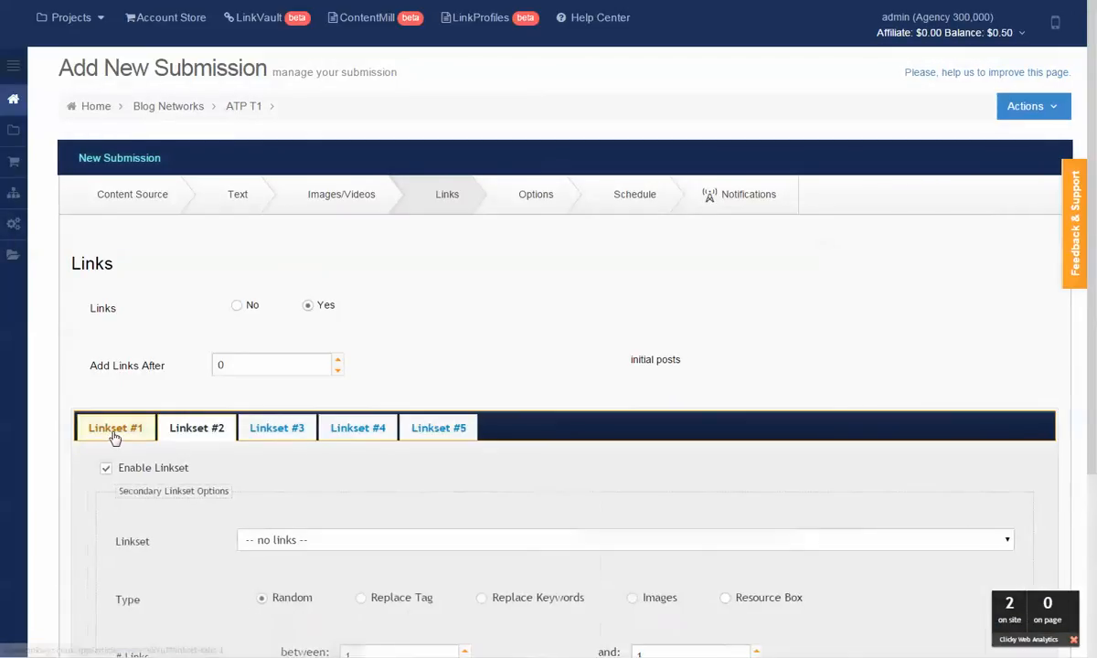
scroll(451, 219, down, 1)
scroll(451, 220, down, 1)
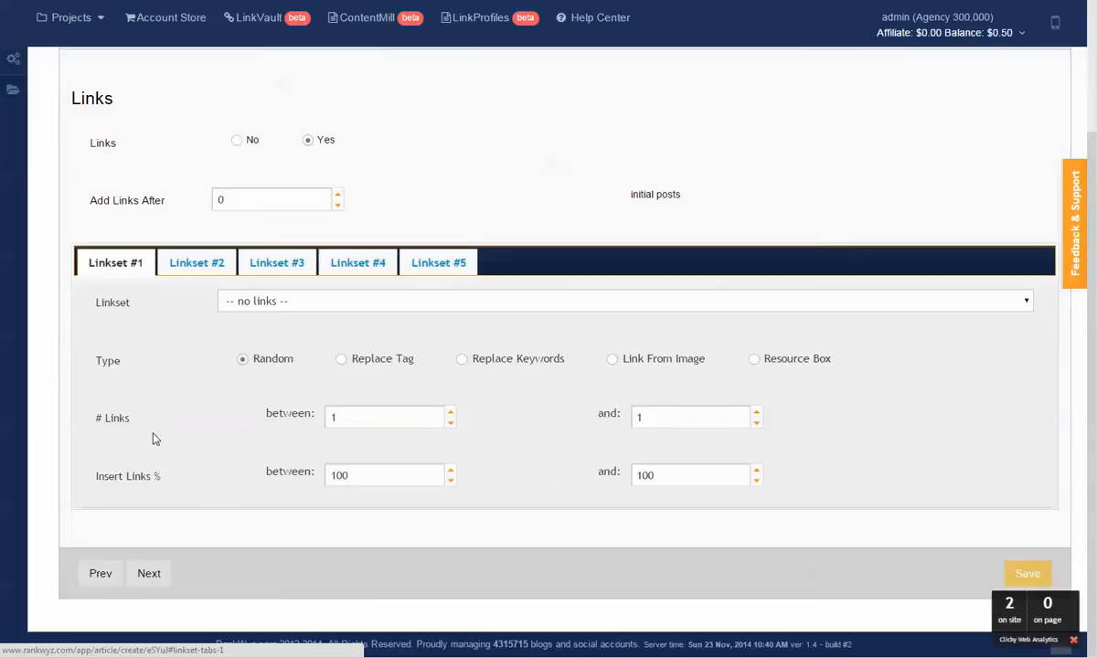
click(189, 266)
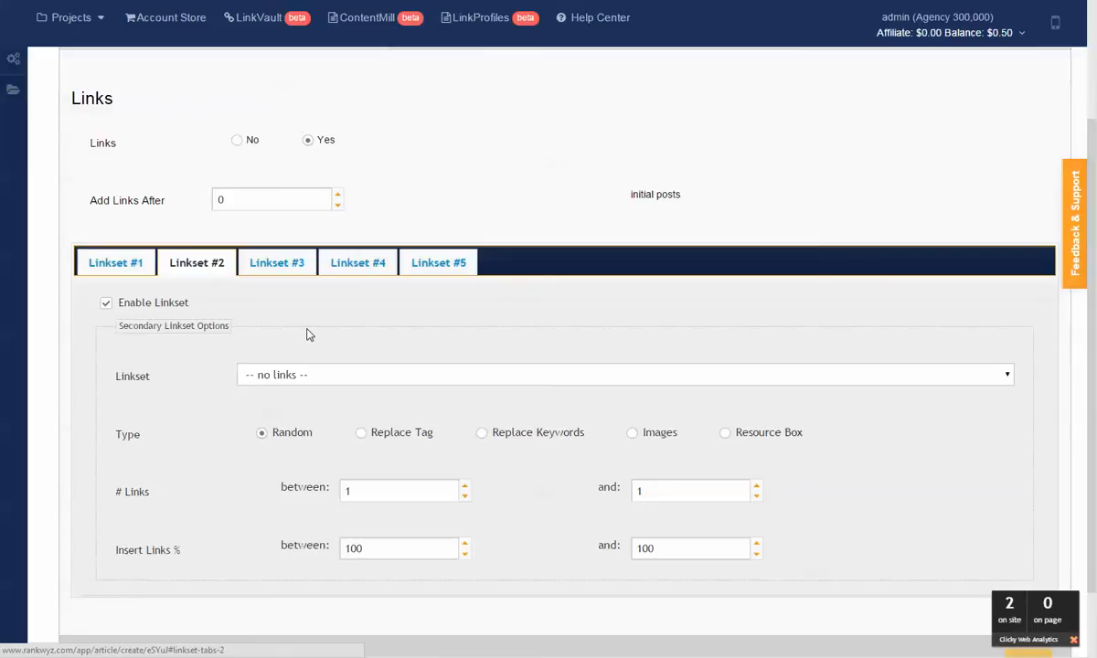
click(108, 262)
click(193, 265)
click(289, 266)
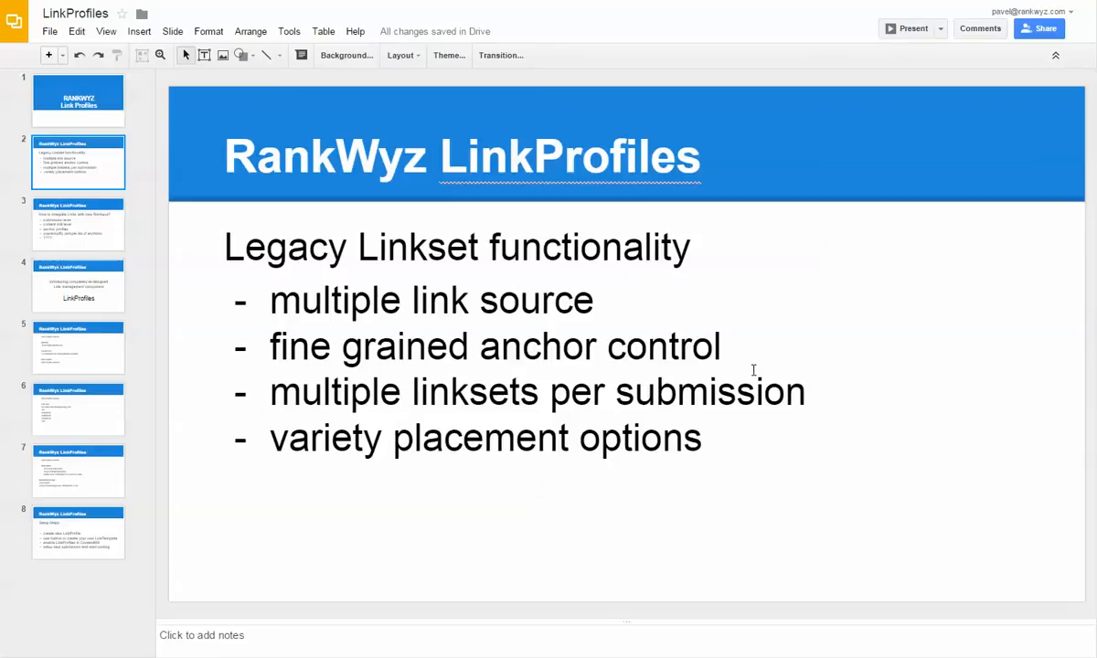
Show the third slide of the LinkProfiles presentation, on integrating links with the new network
click(92, 247)
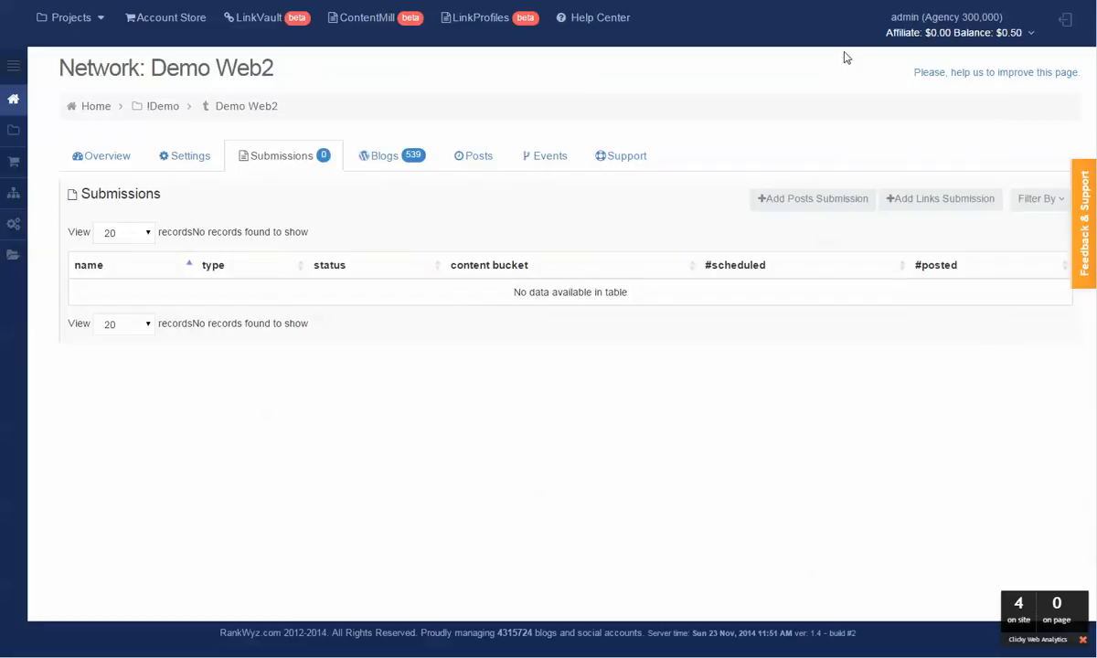
Inspect the My Content bucket choices in a new posts submission for Demo Web2, and close the form without saving
click(800, 198)
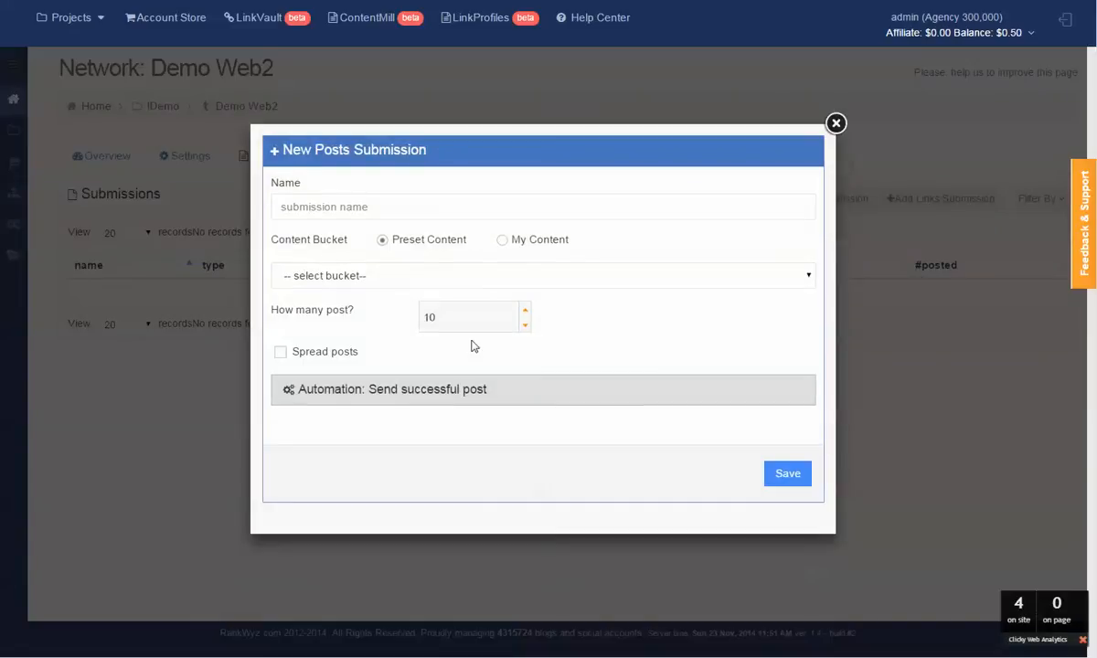
click(504, 241)
click(394, 274)
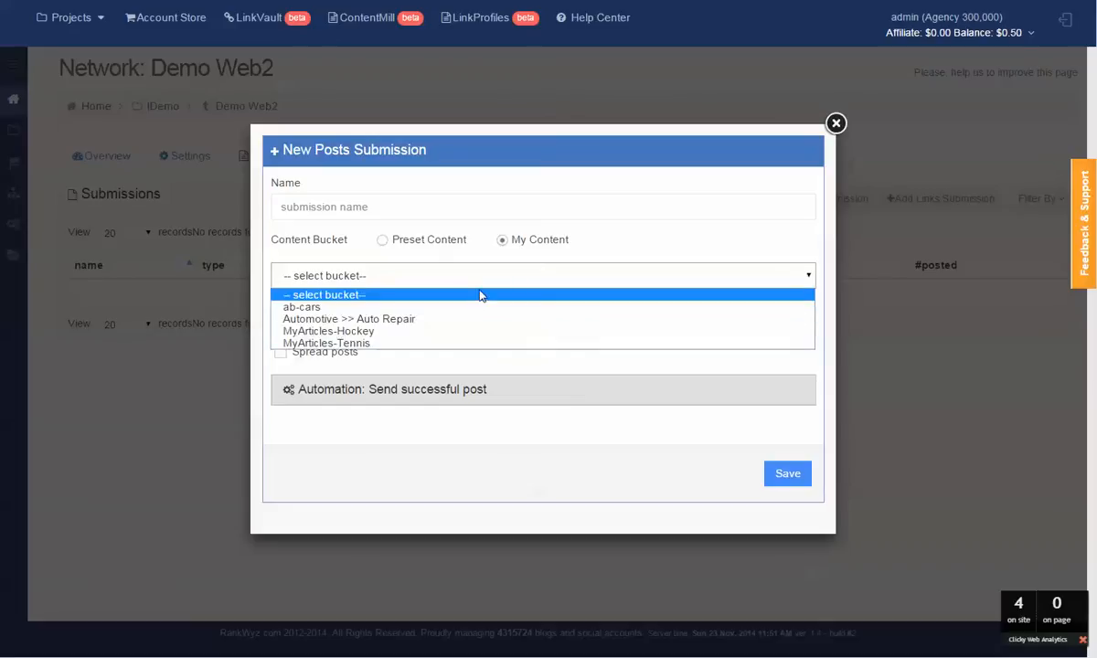
click(641, 208)
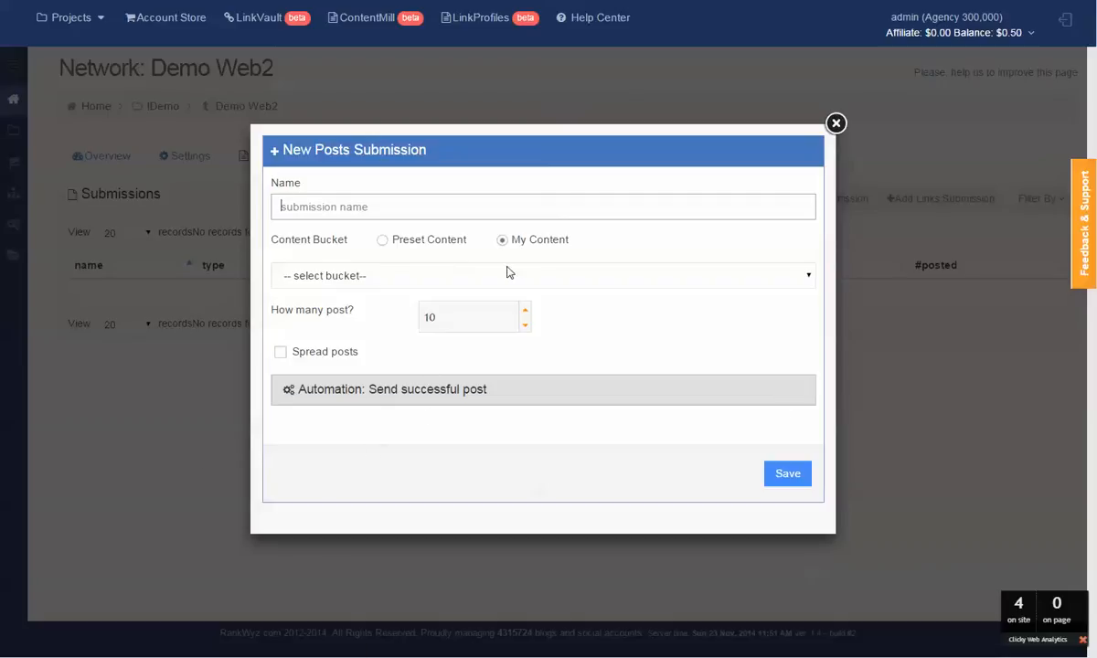
click(835, 125)
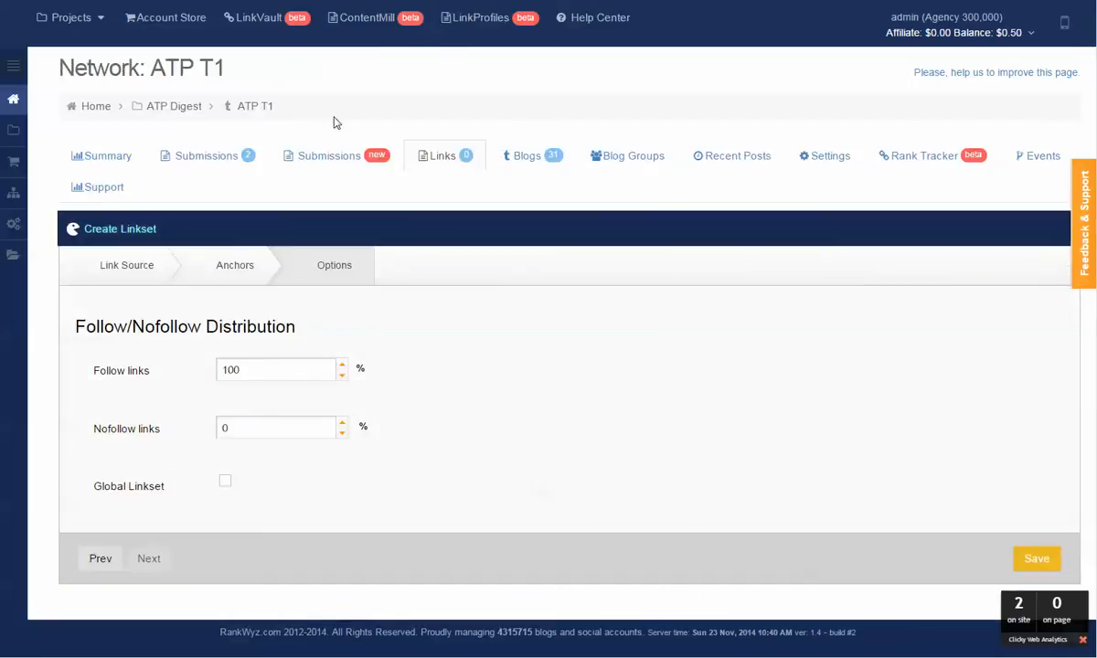
Review the legacy linkset's anchor settings and the Linkset #1 placement options in the ATP T1 submission form again
click(245, 262)
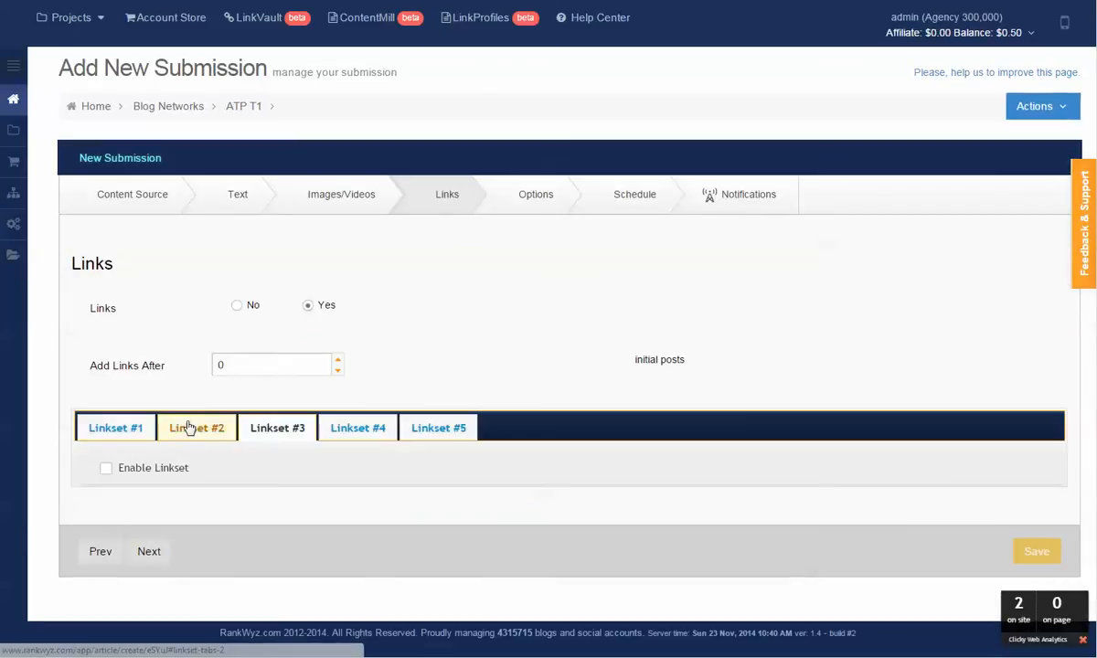
click(116, 429)
scroll(54, 340, down, 2)
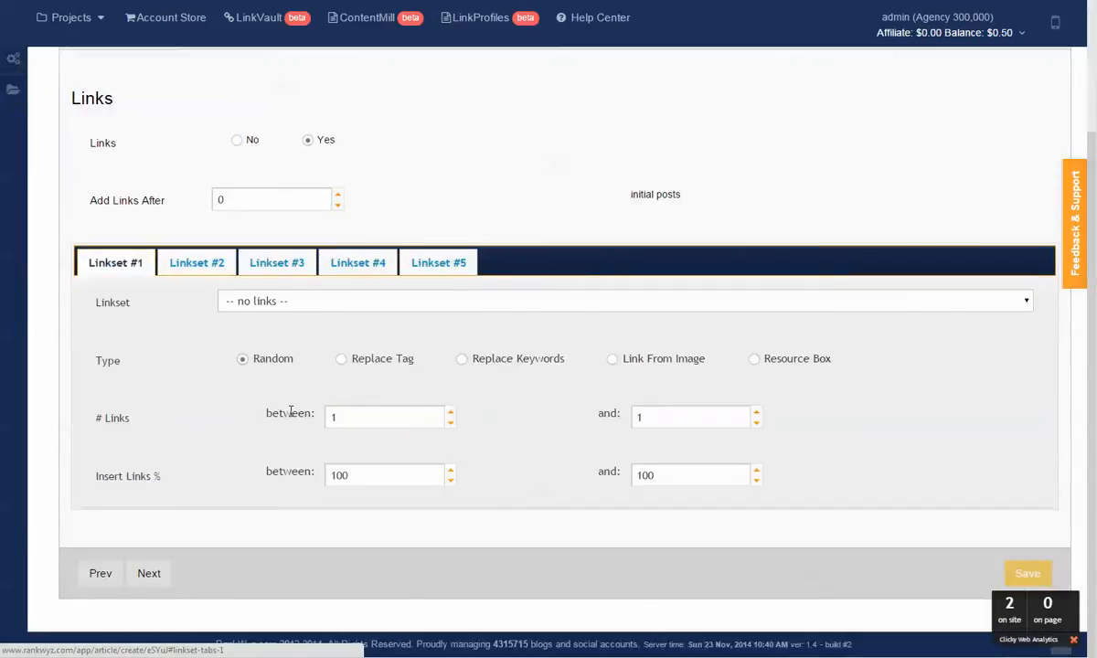
click(947, 28)
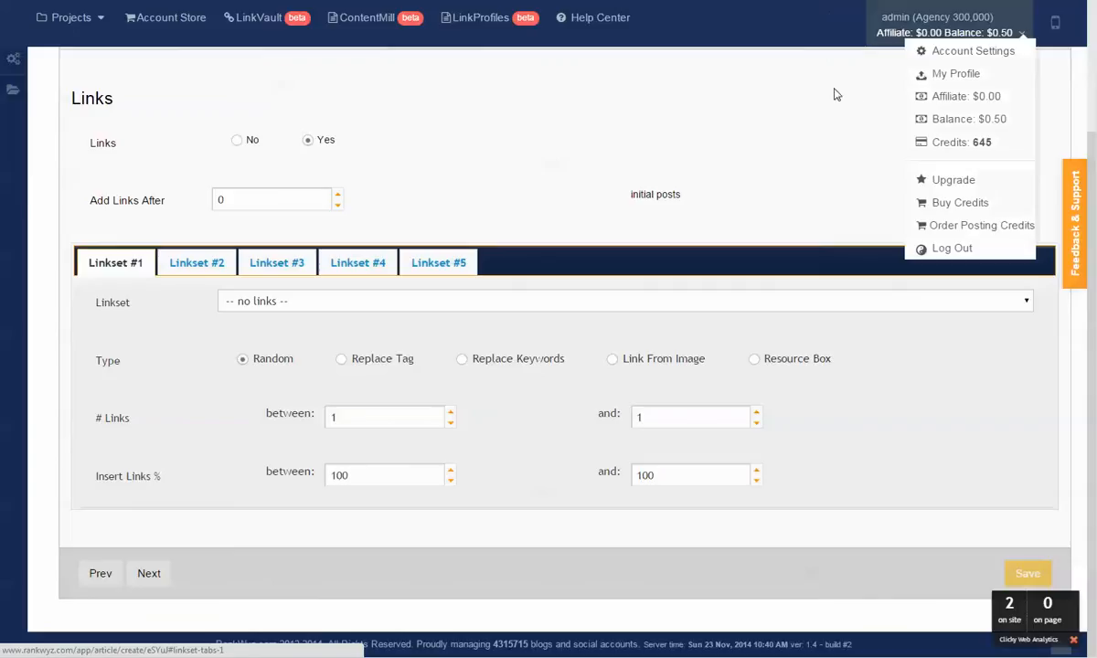
click(835, 94)
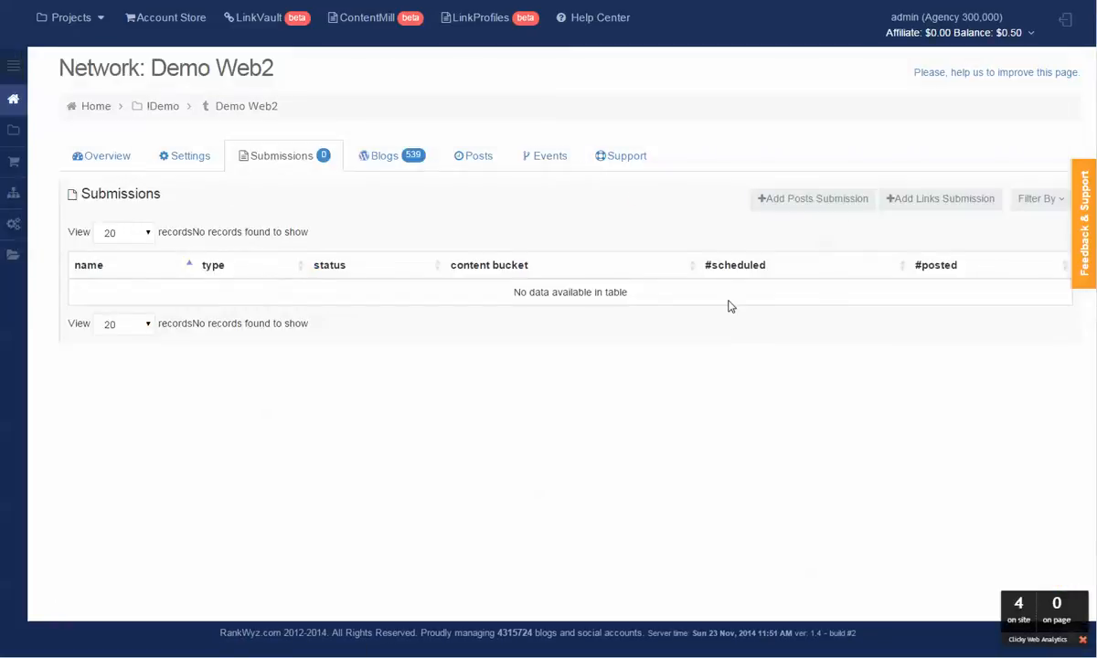
Inspect the anchor profile choices in a new links submission for Demo Web2, and close the form without saving
click(901, 195)
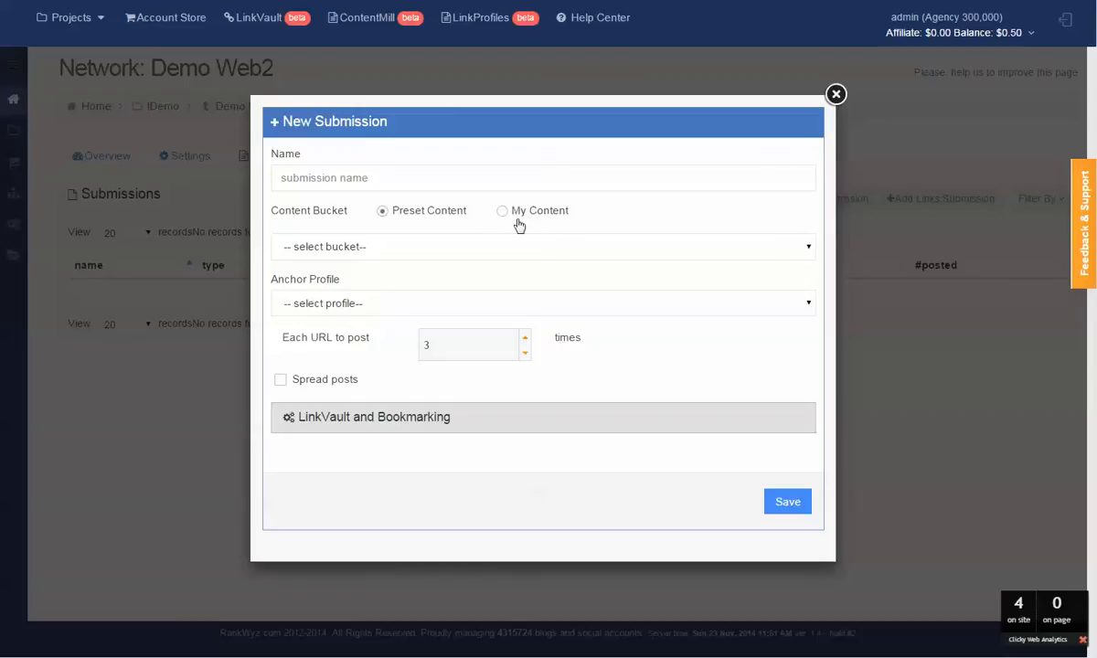
click(368, 303)
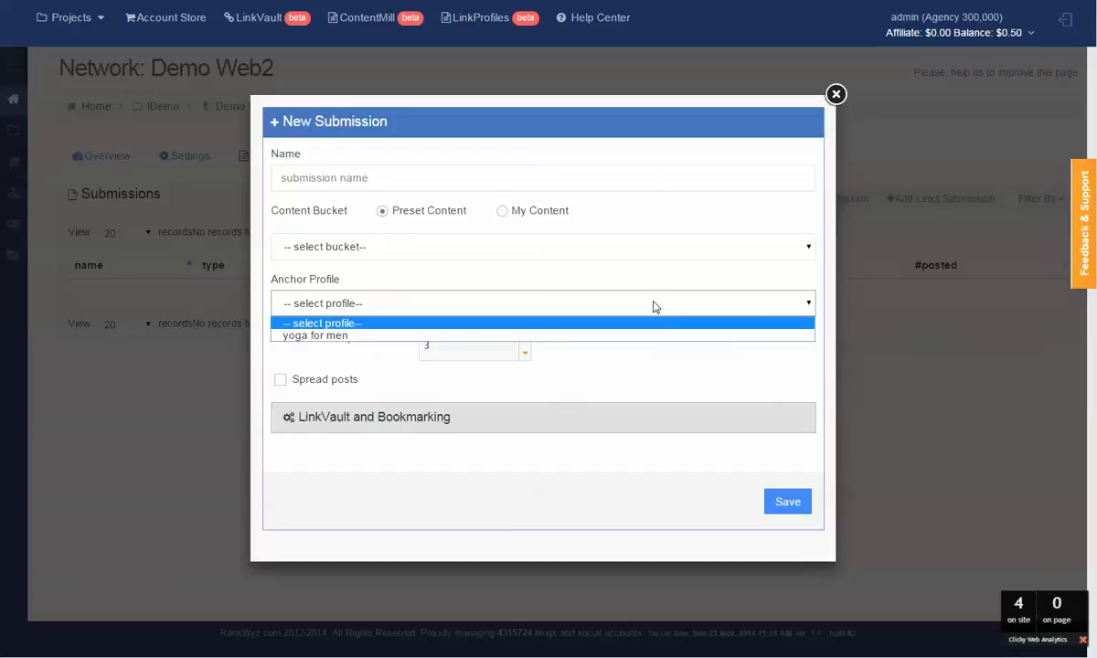
click(836, 96)
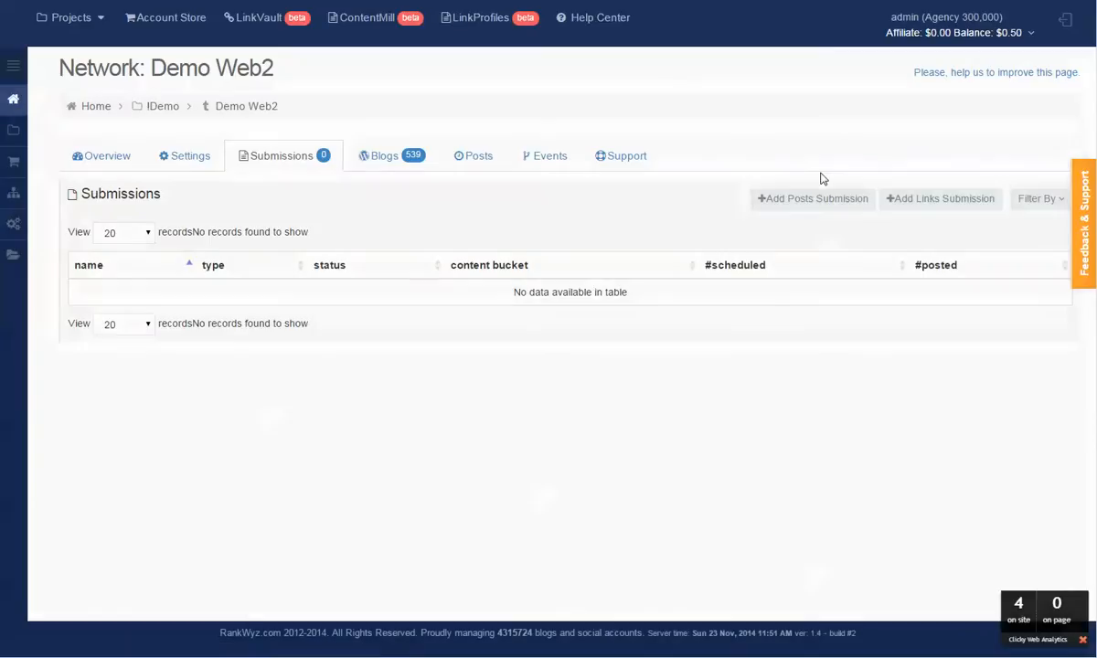
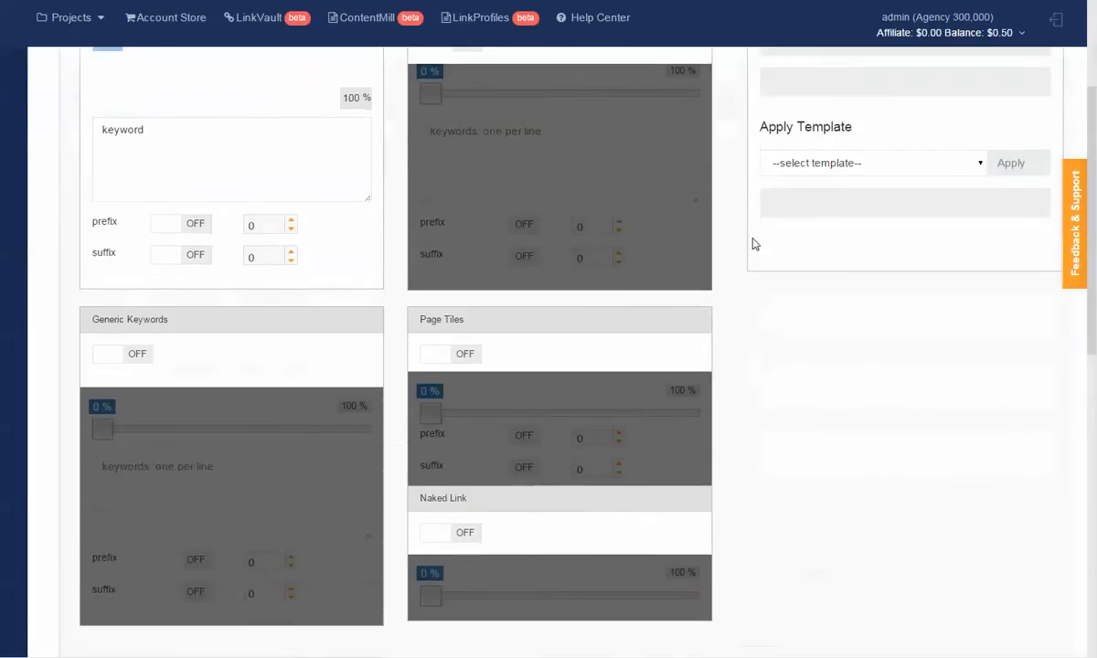
Examine the anchor, prefix and suffix, options and URL sections of the MyProfile link profile
scroll(172, 245, up, 3)
scroll(191, 238, down, 8)
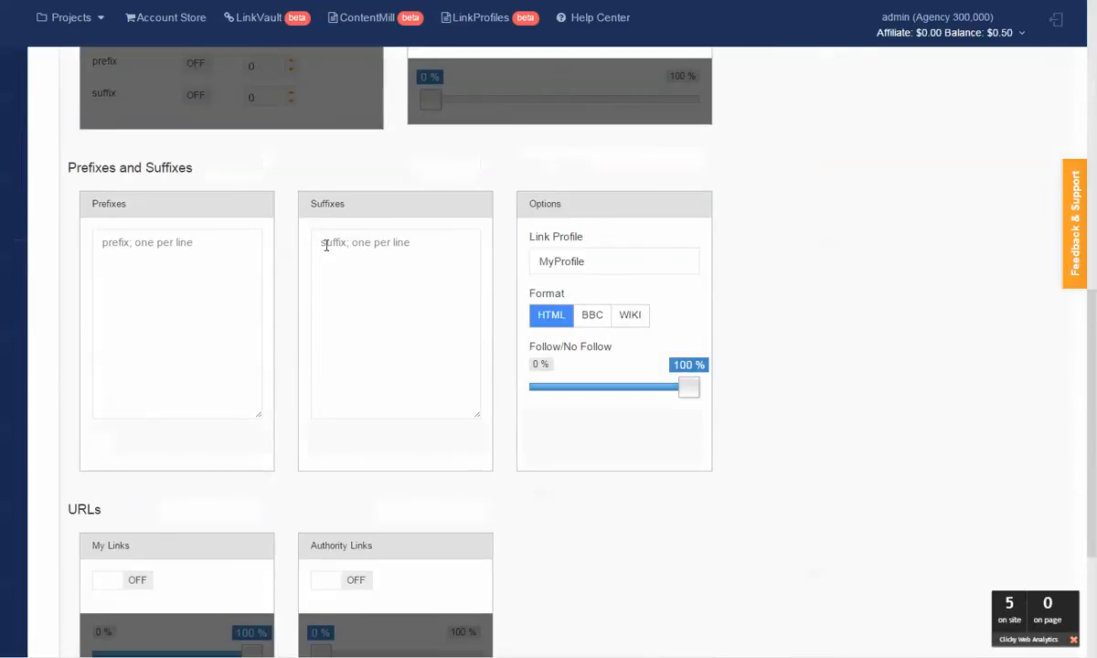
scroll(327, 246, up, 8)
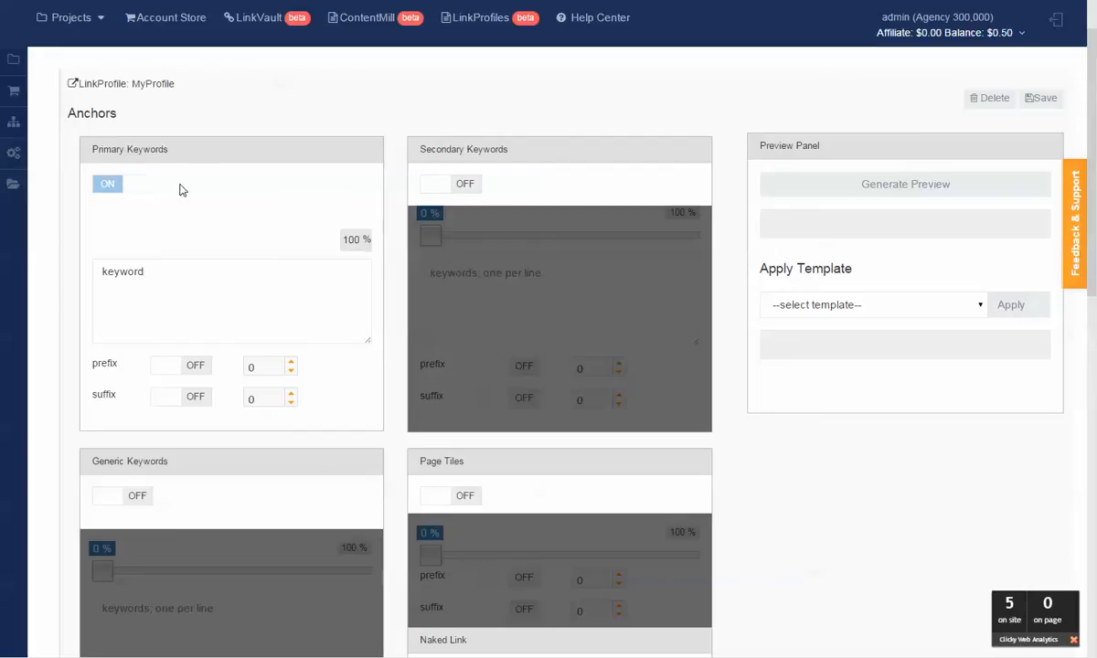
scroll(574, 192, down, 2)
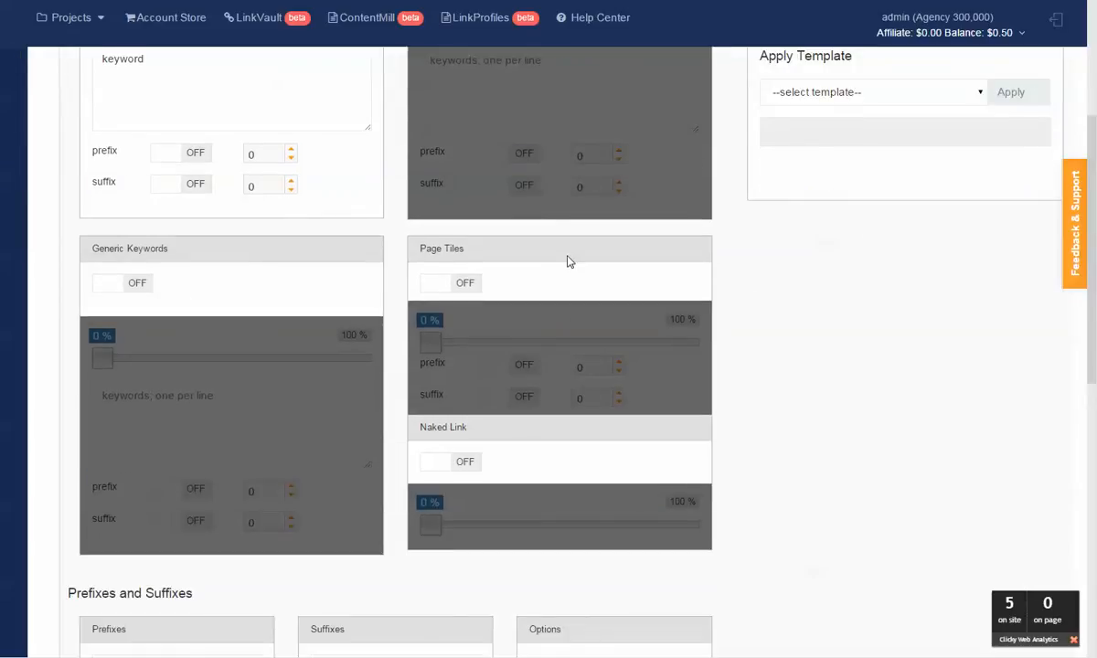
scroll(573, 319, down, 2)
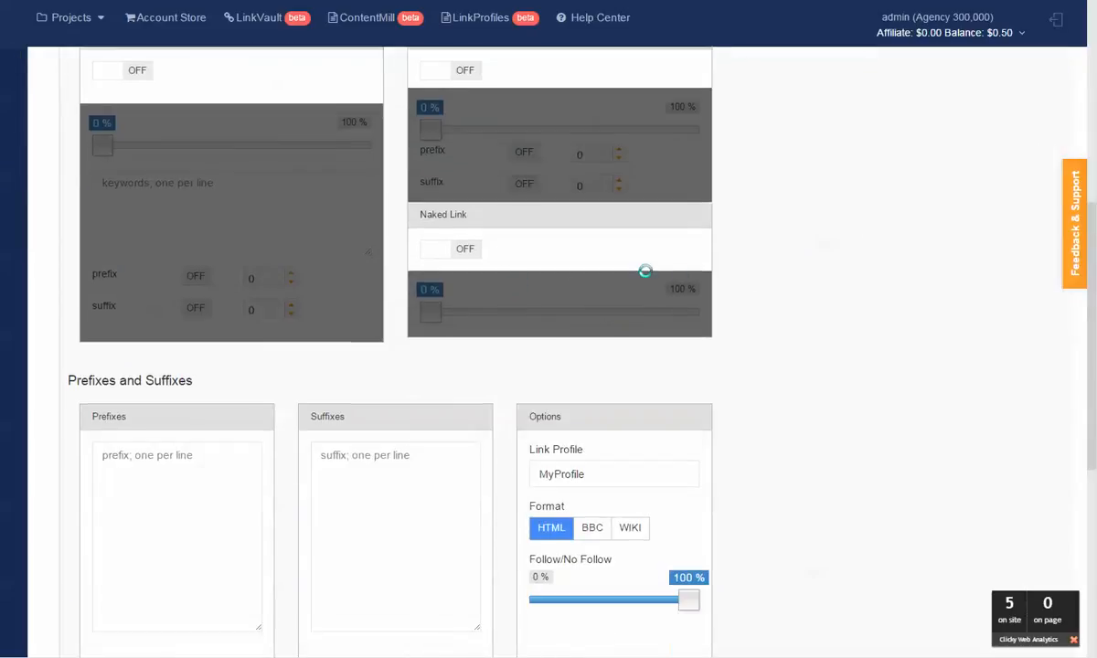
Replace the primary keyword in MyProfile with "Home Business"
scroll(170, 320, down, 2)
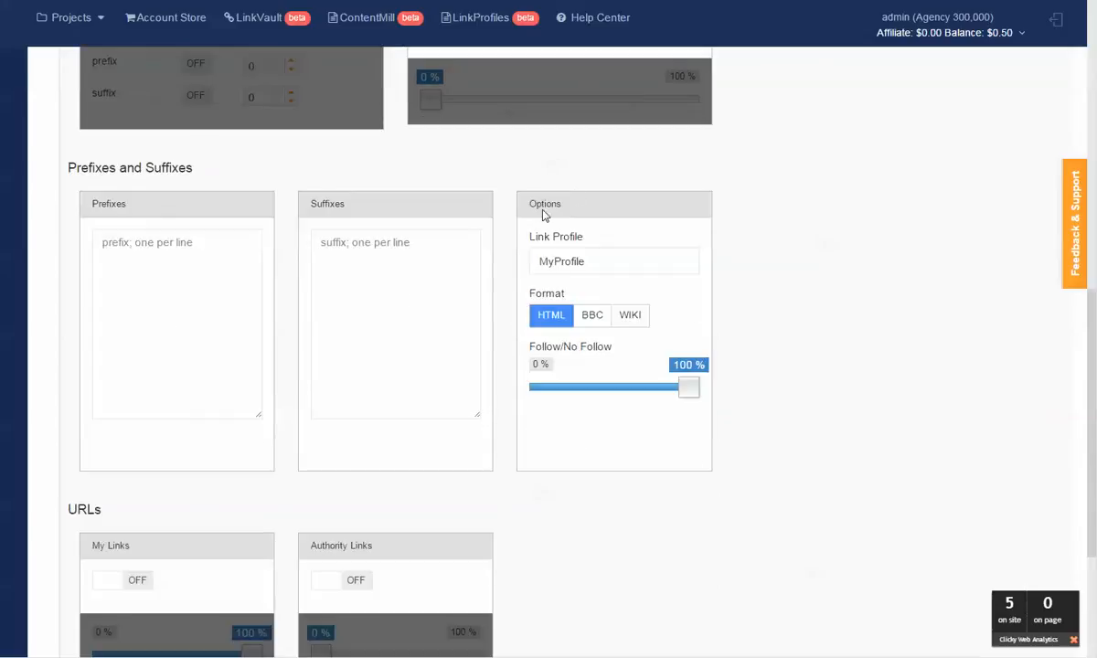
scroll(652, 328, down, 2)
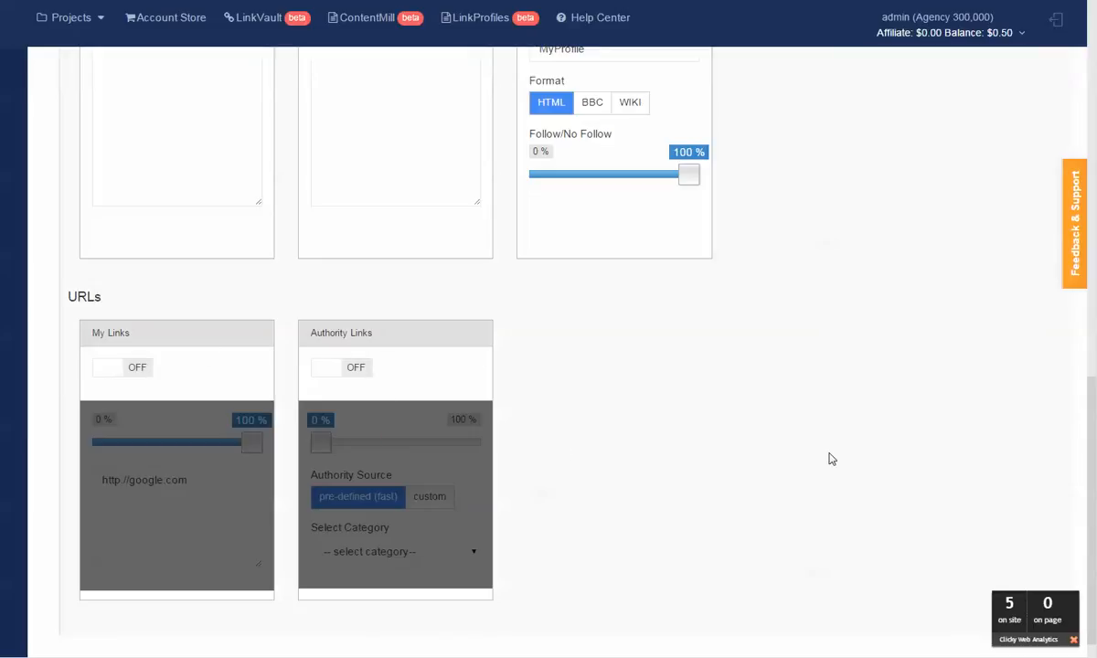
scroll(829, 458, up, 8)
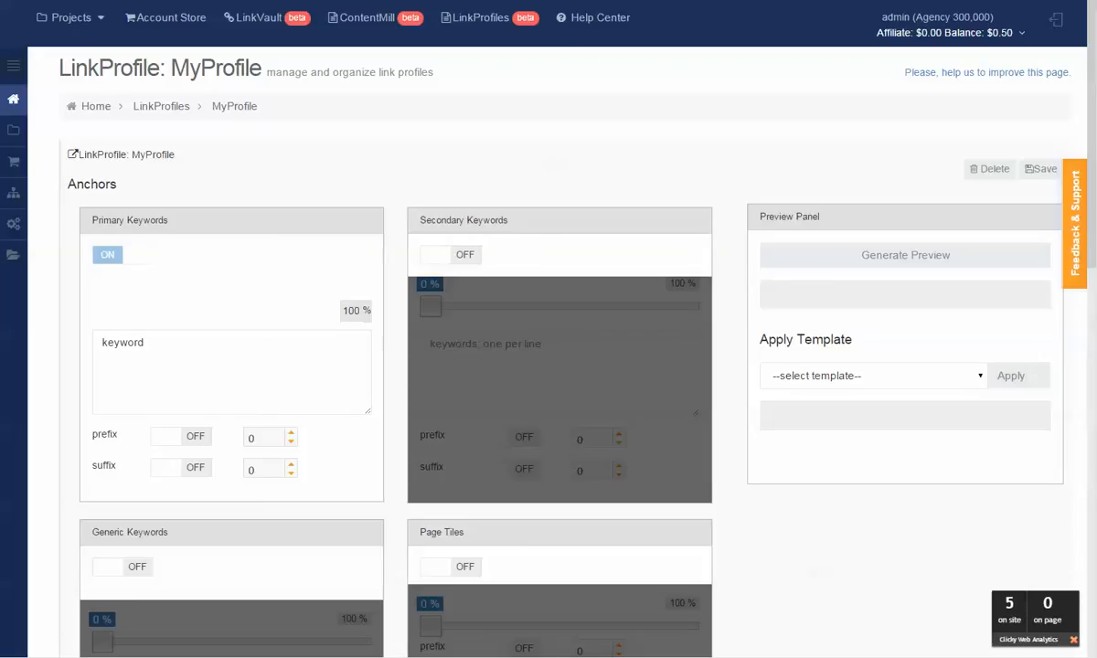
double_click(183, 333)
text(Home Business)
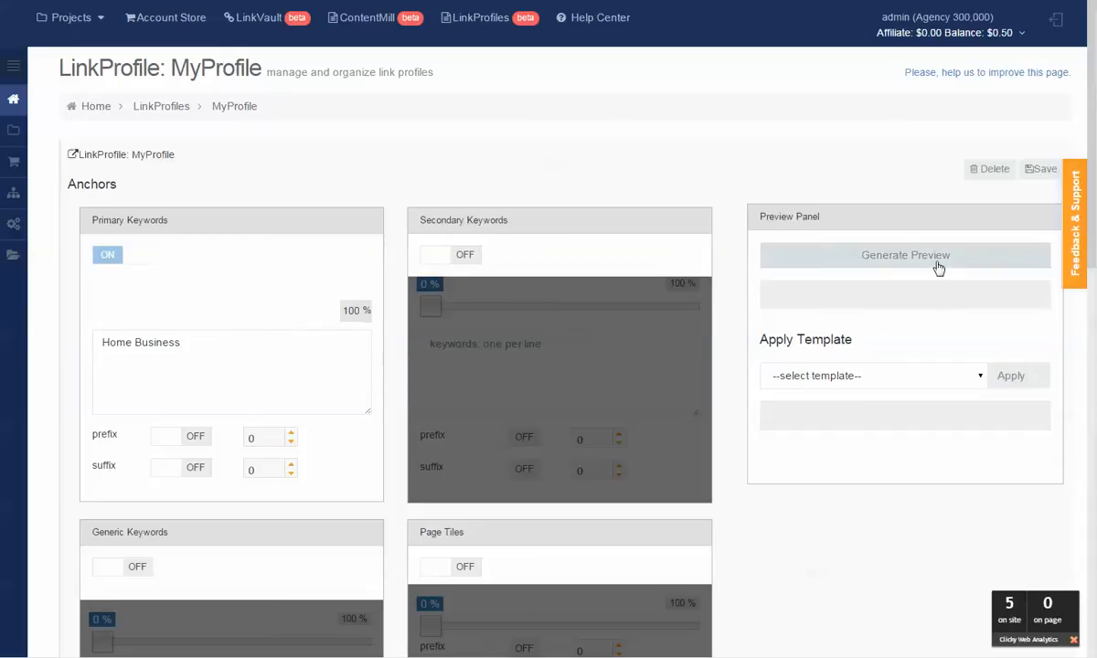
Enable My Links as the URL source and generate a preview of the primary keyword links
scroll(931, 265, down, 2)
scroll(928, 265, down, 3)
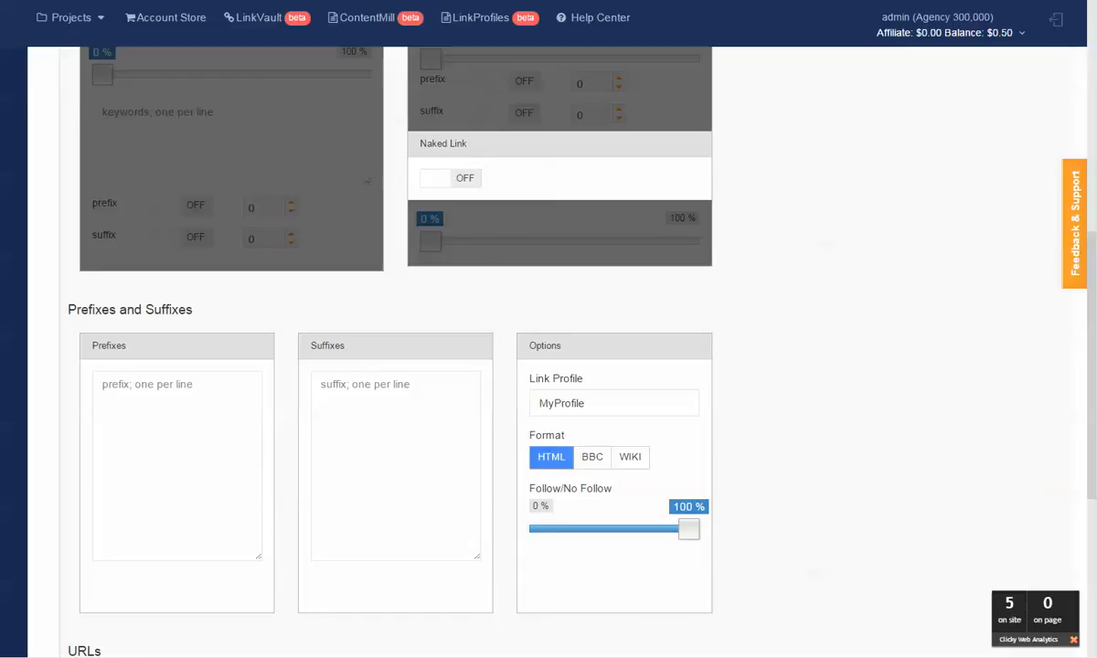
scroll(168, 380, down, 3)
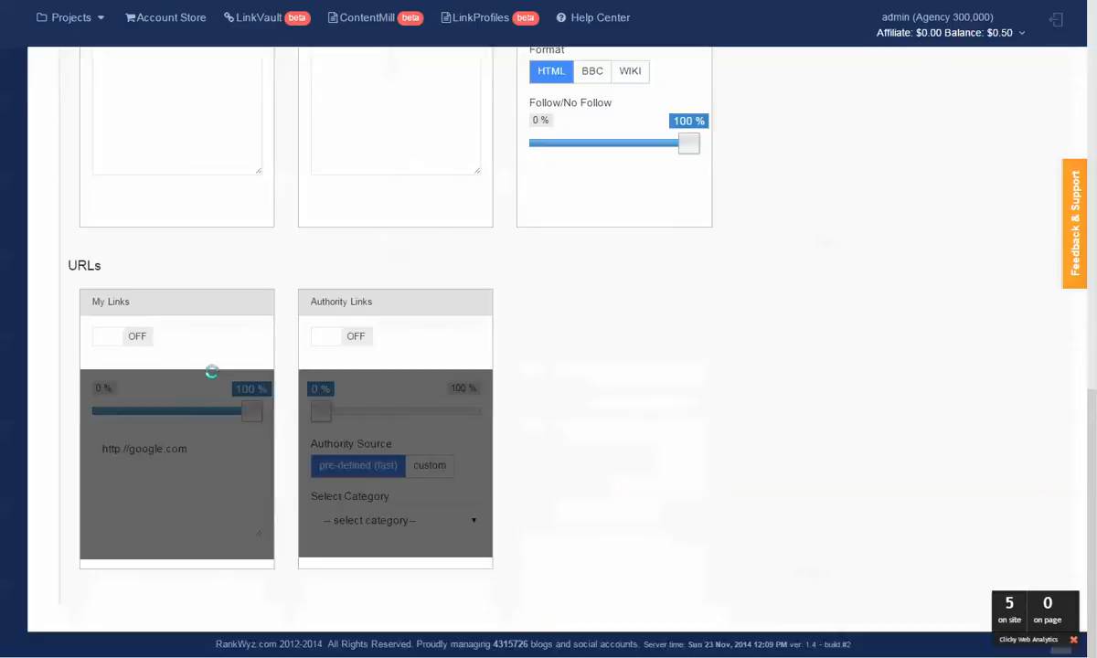
click(105, 338)
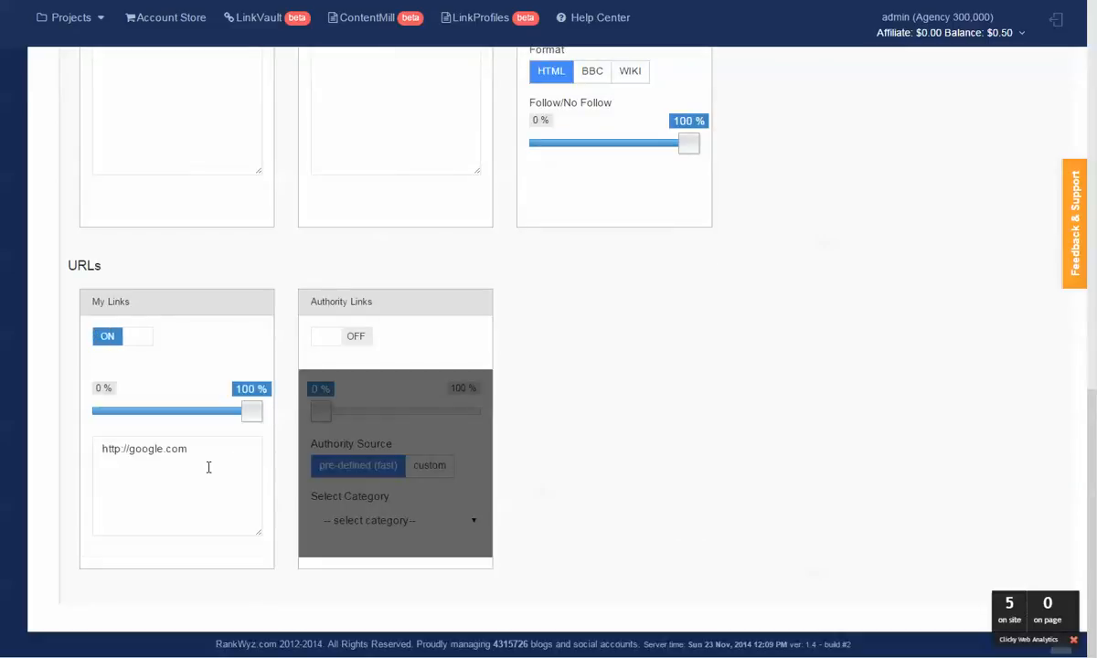
scroll(153, 463, up, 10)
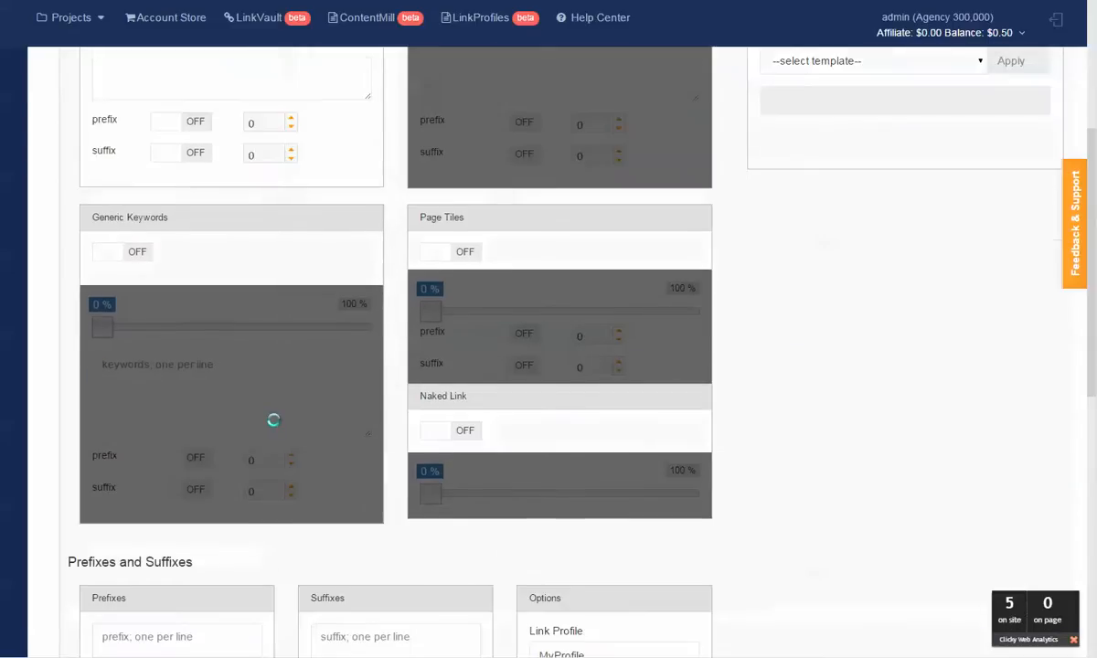
click(909, 266)
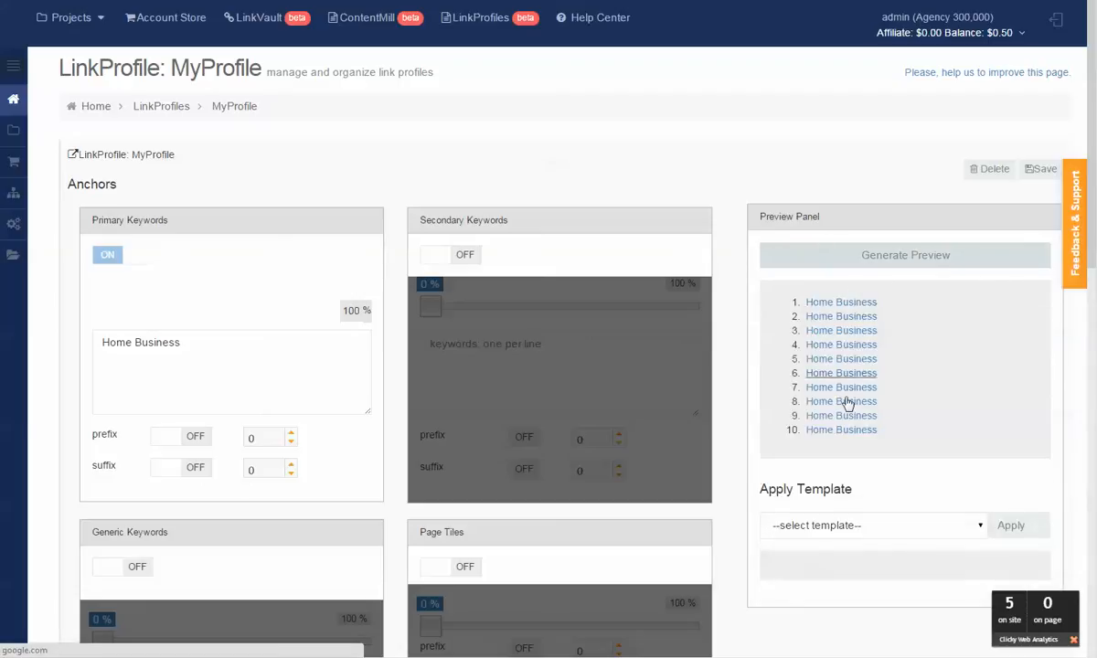
click(196, 348)
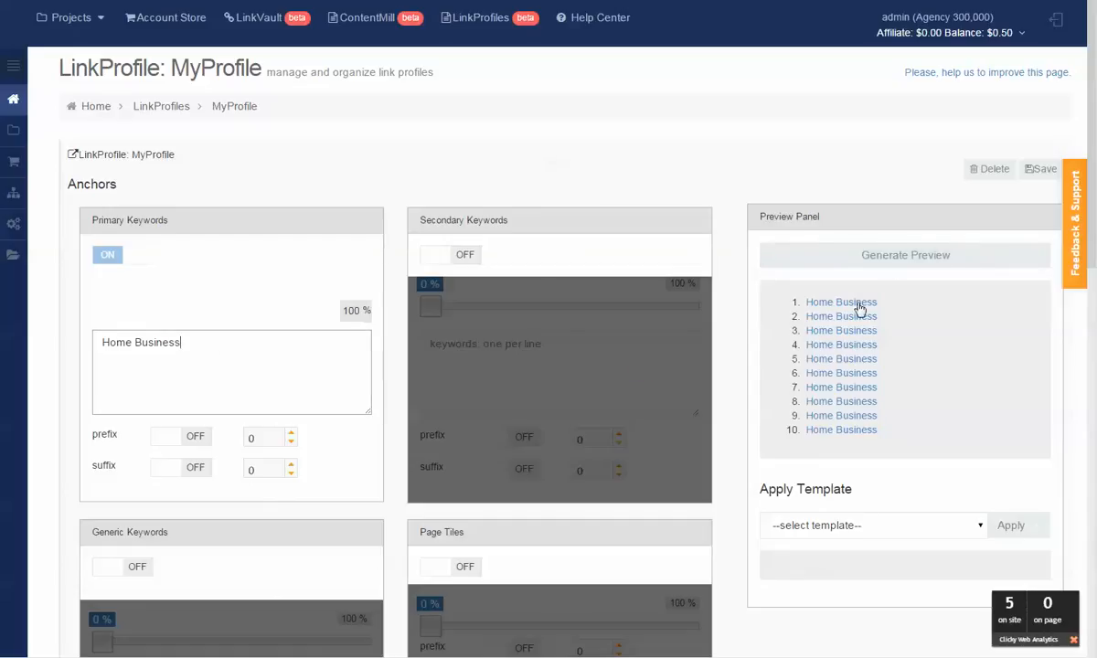
Enable secondary keywords with the copied list of home business opportunity phrases, and set their share to 51%
scroll(866, 302, down, 1)
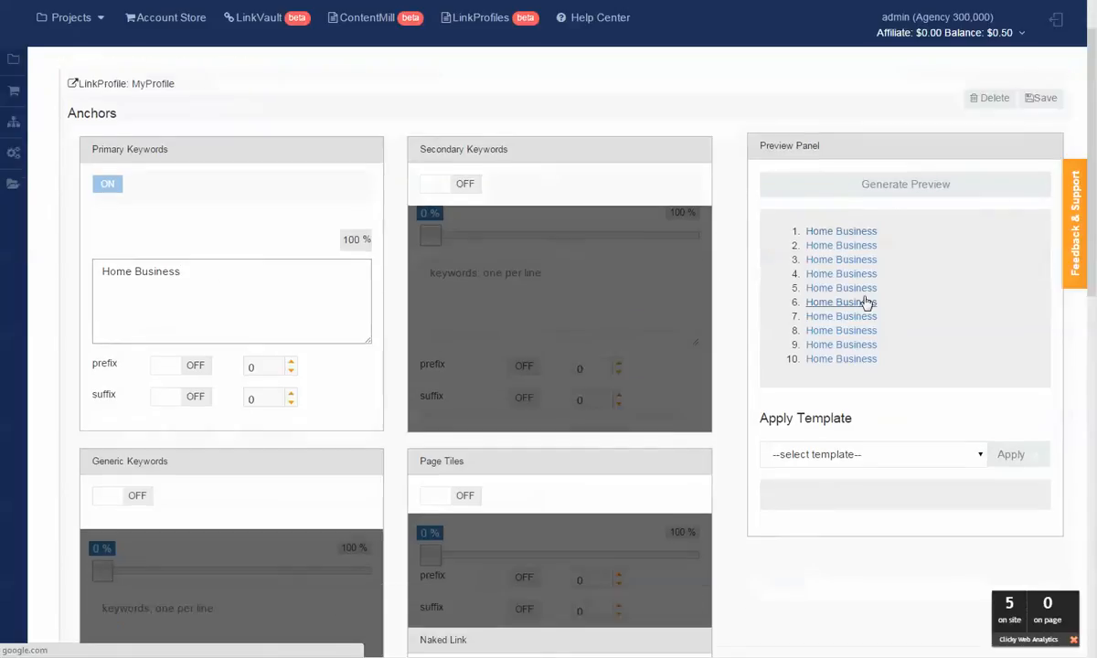
click(443, 186)
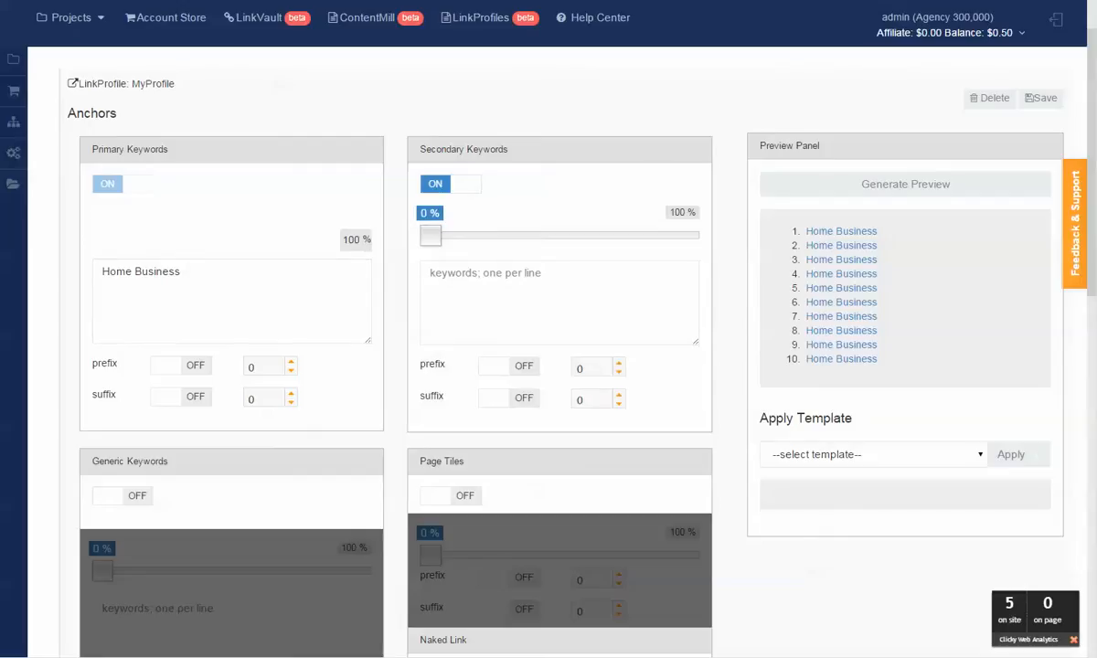
click(541, 314)
key(ctrl+v)
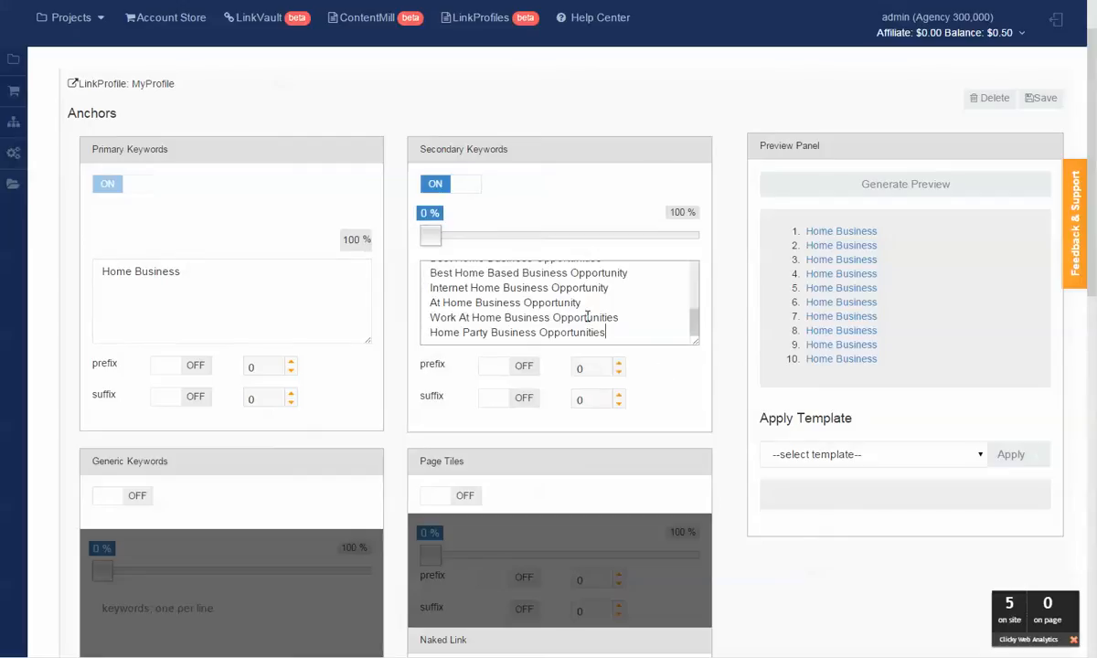
drag(430, 237, 559, 244)
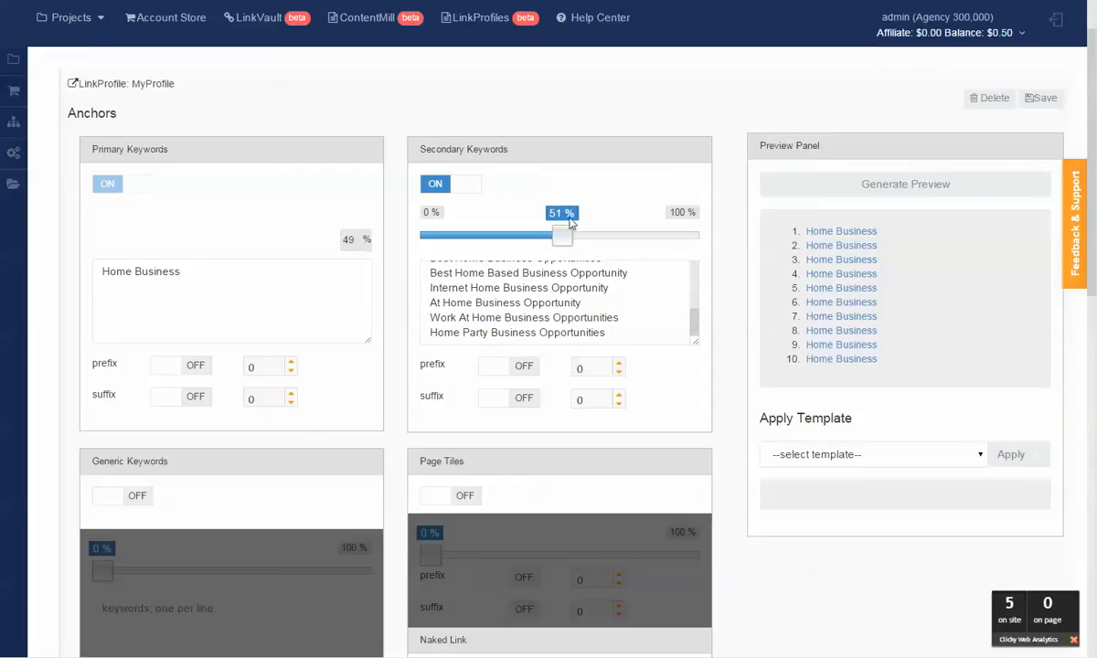
Regenerate the preview several times to examine how primary and secondary keywords are mixed in the anchors
click(875, 184)
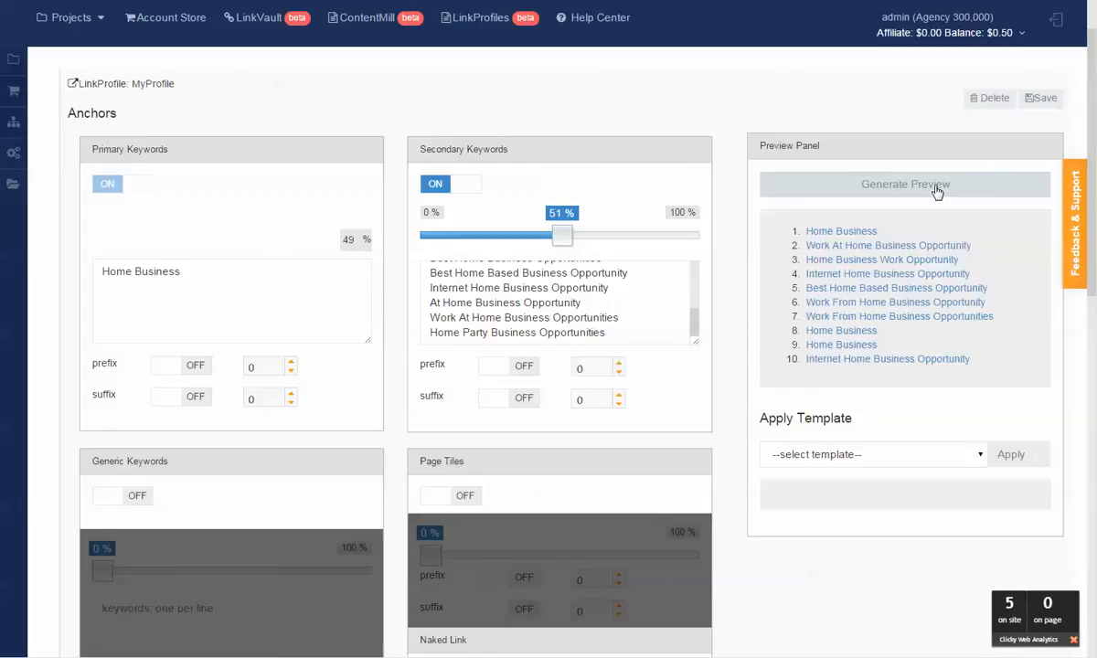
click(875, 184)
click(937, 187)
click(936, 188)
click(936, 188)
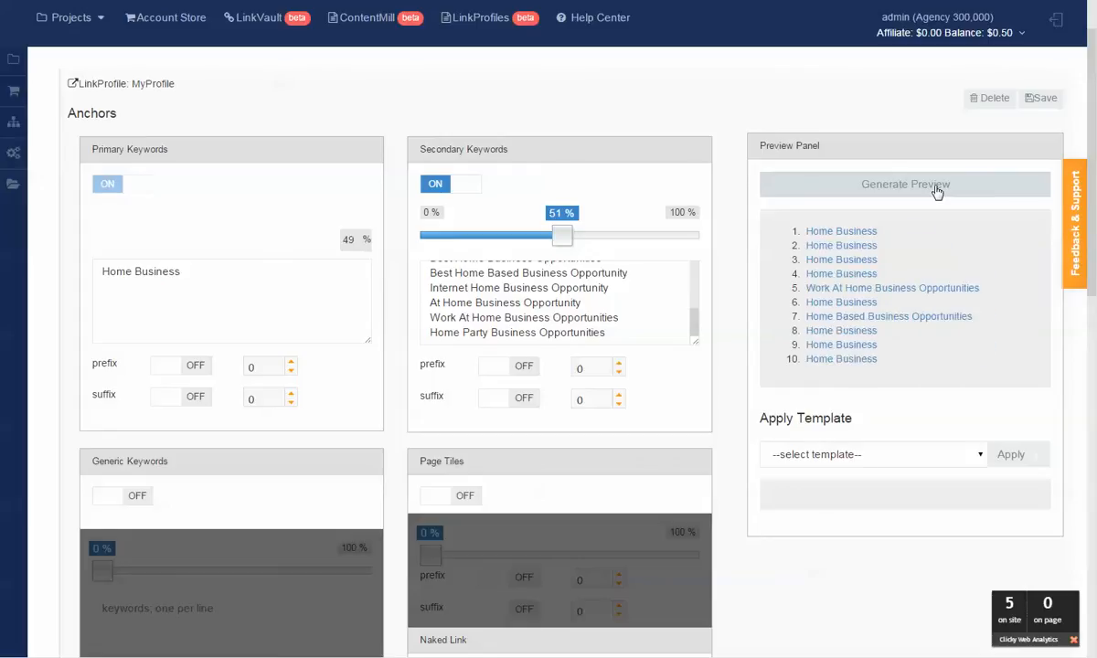
click(936, 187)
click(936, 187)
click(936, 188)
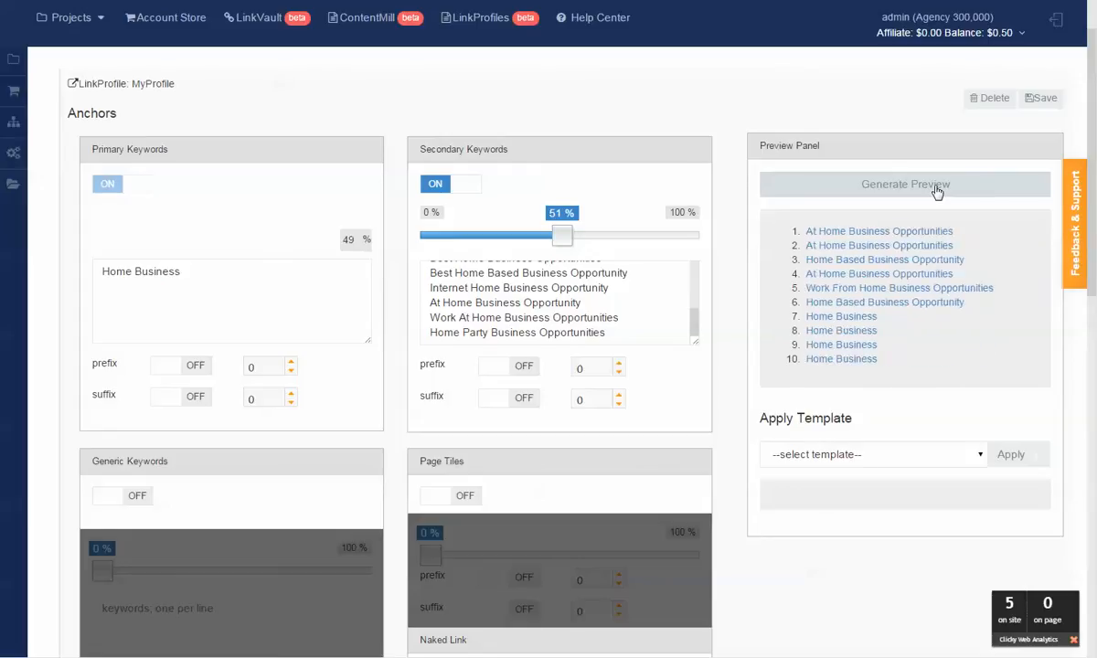
Set the secondary keyword share to 0% and add the prefixes "To Learn More About", "To Learn About" and "To Read About"
drag(556, 239, 345, 231)
scroll(346, 232, down, 4)
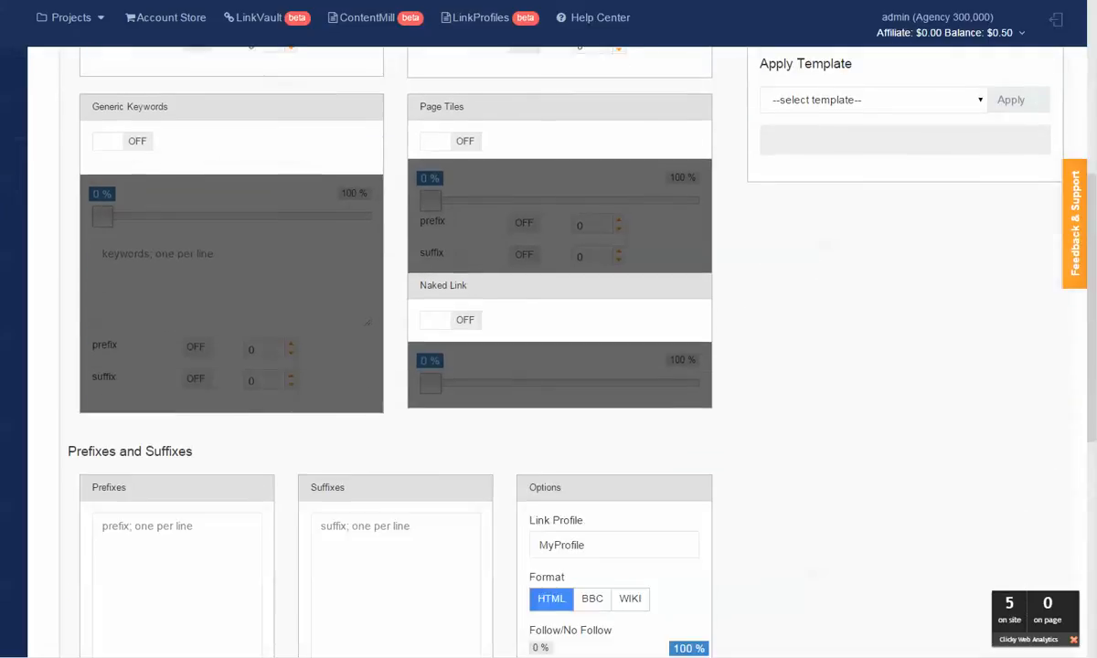
scroll(387, 446, down, 3)
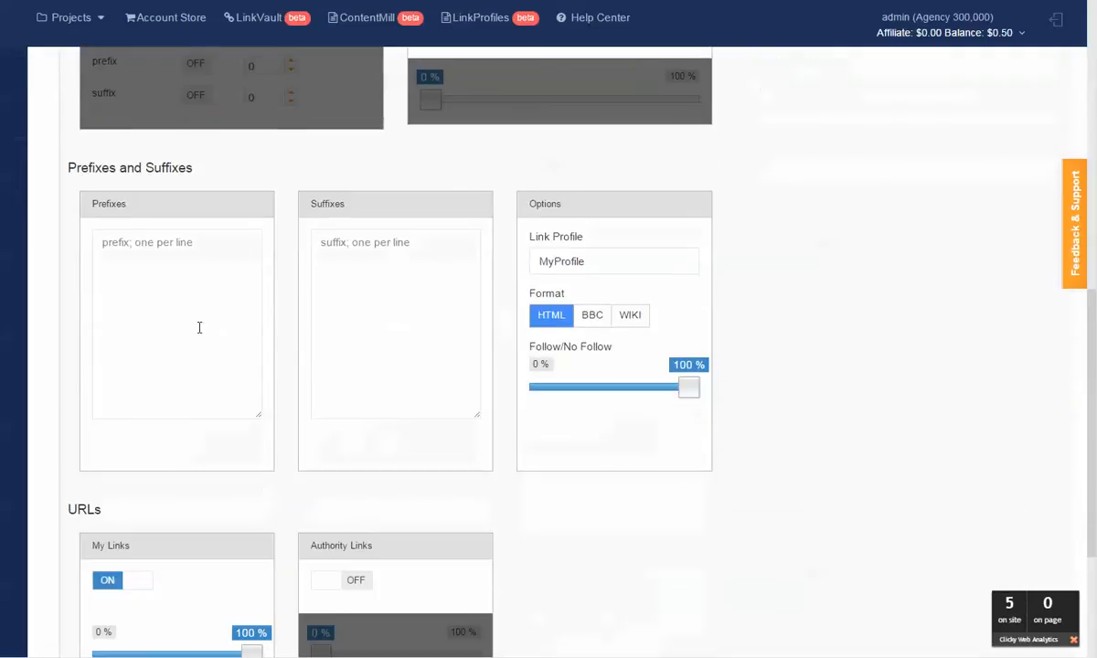
click(199, 326)
text(To Learn More About To Learn About To Read About)
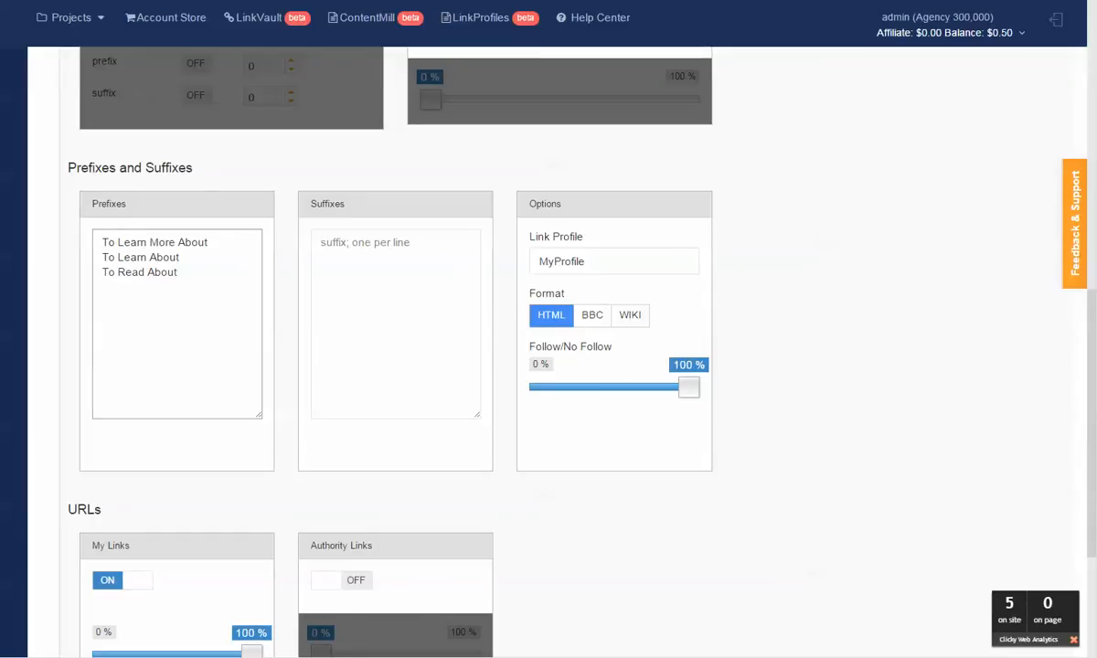
Add the suffixes "click here" and "visit site", and generate the anchor preview again
click(361, 346)
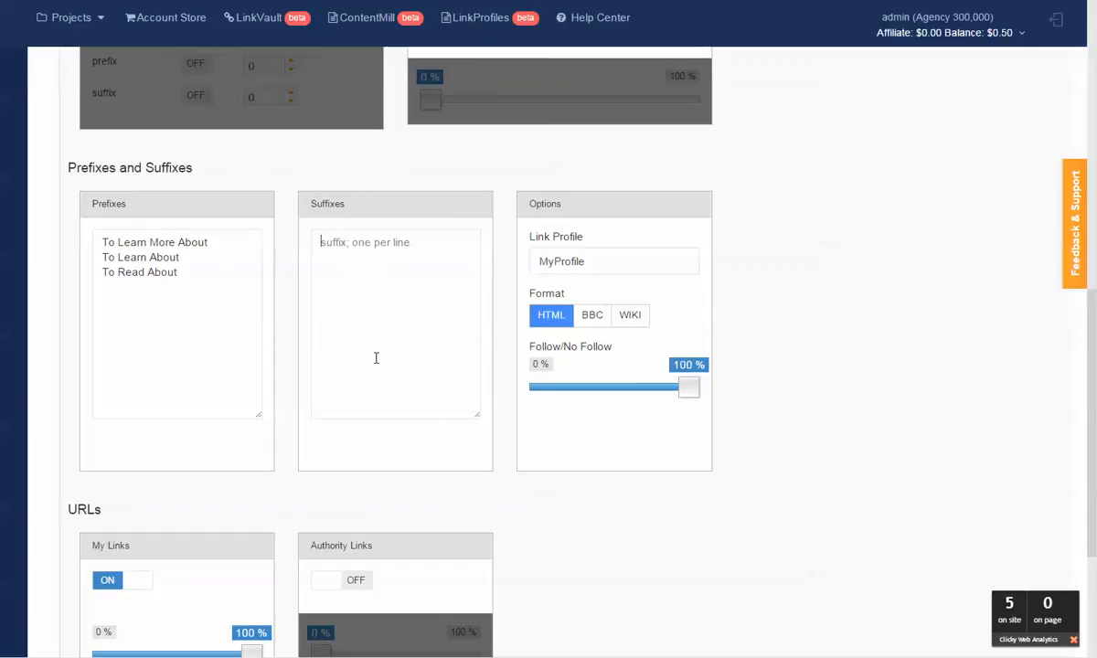
text(click here visit site)
scroll(124, 322, up, 1)
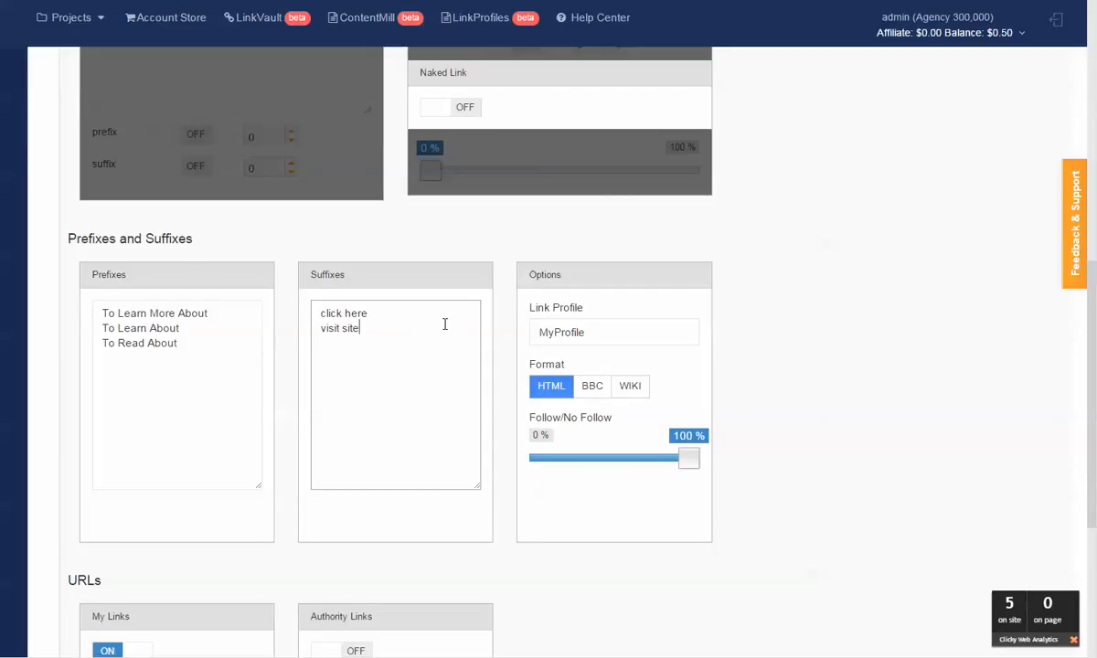
scroll(443, 326, up, 4)
scroll(186, 247, up, 3)
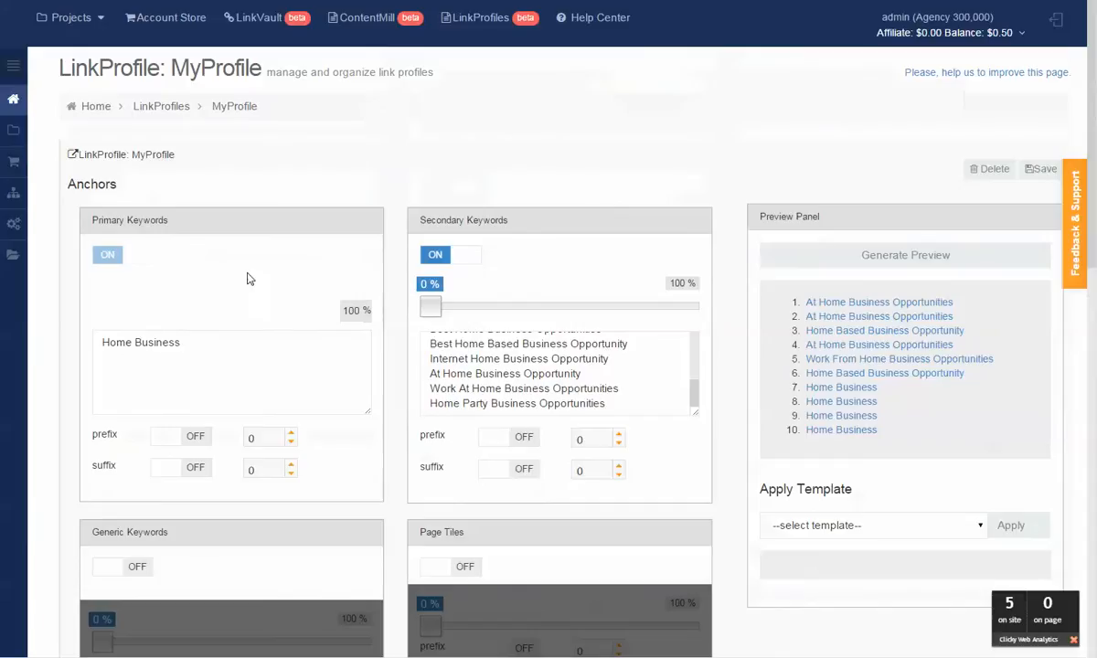
click(927, 260)
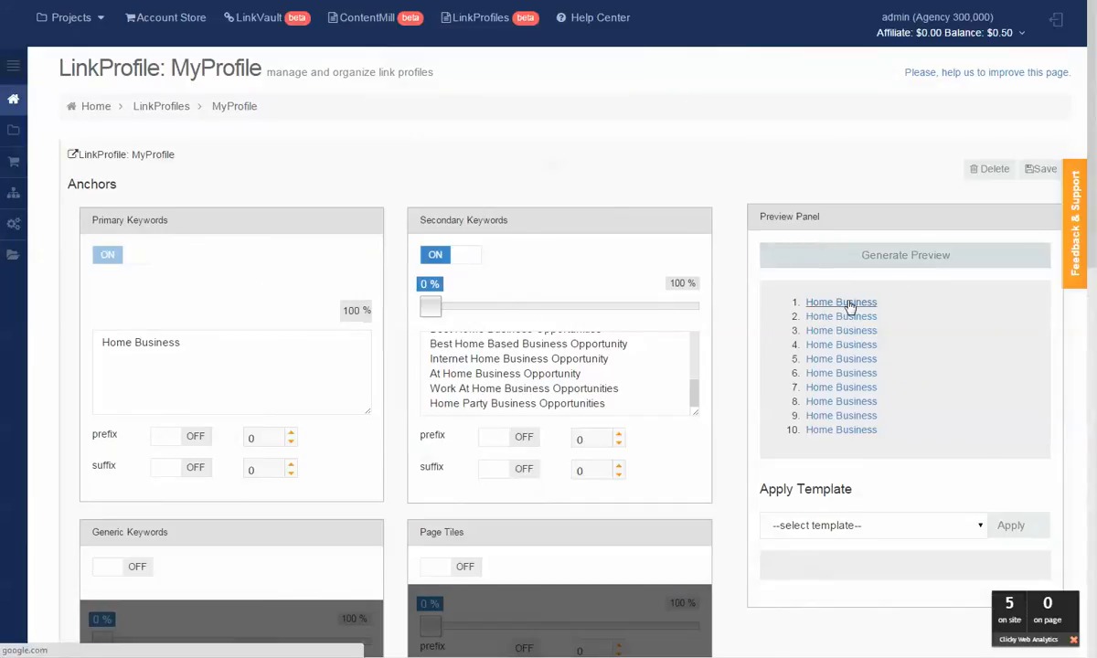
Enable the prefix and suffix for the primary keywords, each set to 50
click(170, 437)
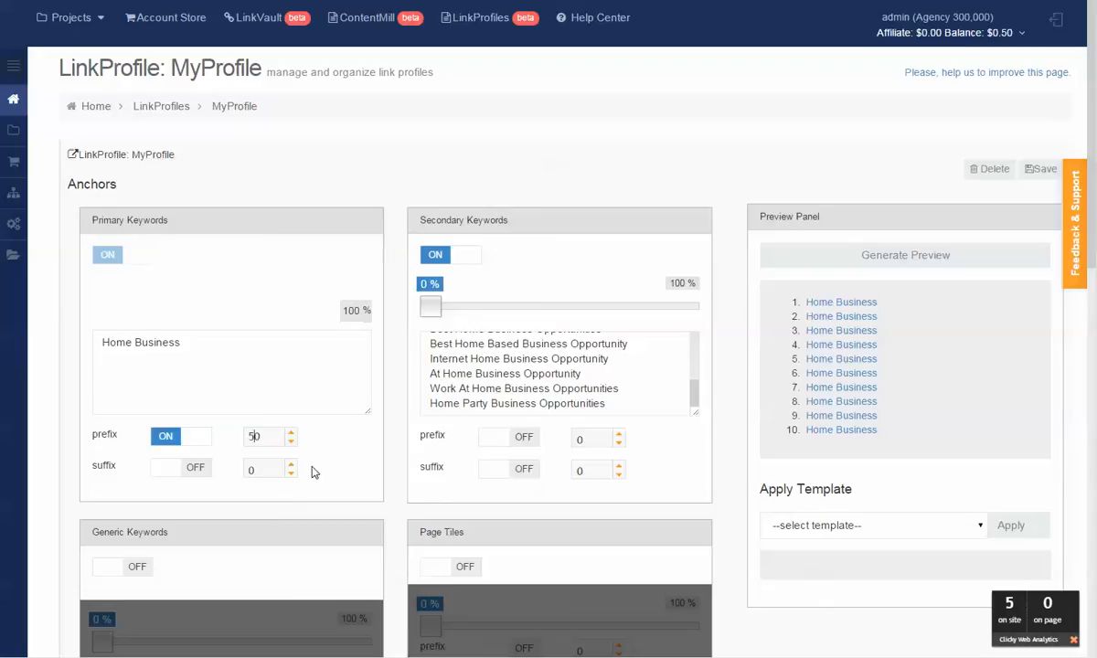
text(5)
click(180, 469)
click(248, 470)
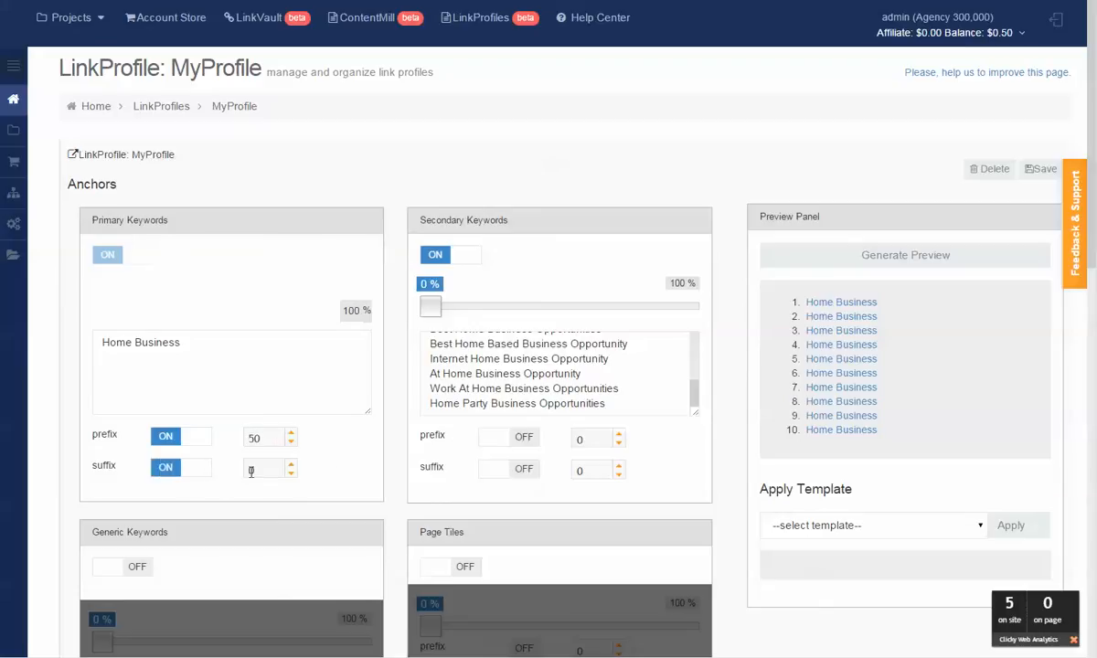
text(5)
Regenerate the preview repeatedly to examine how prefixes and suffixes are added to the primary keyword
click(884, 257)
click(885, 258)
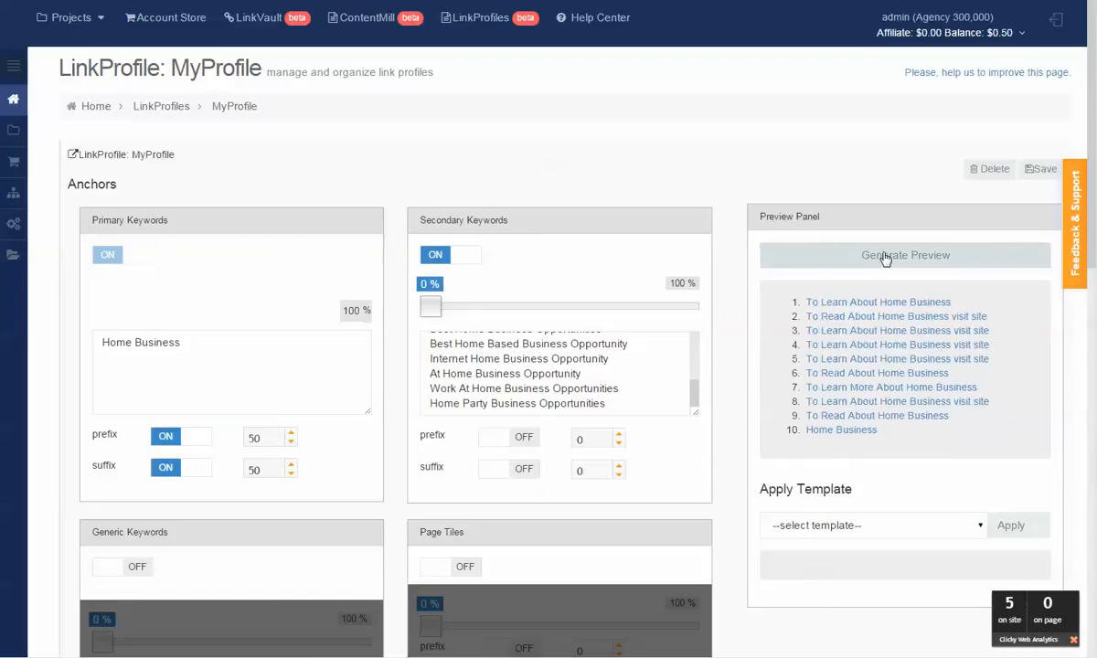
click(885, 257)
click(885, 257)
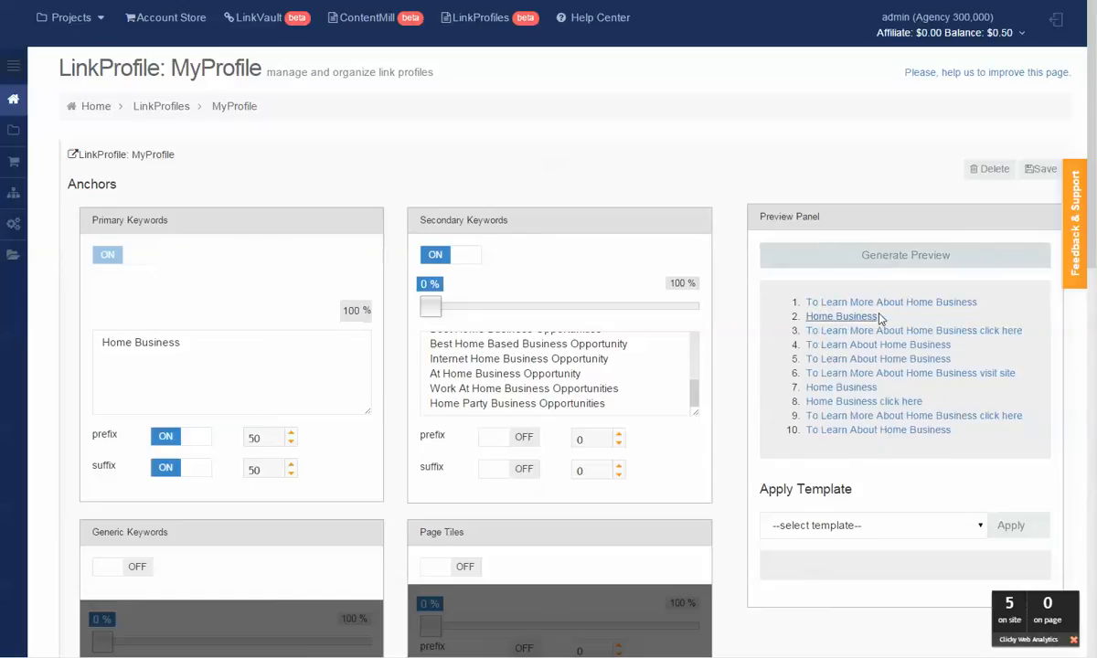
click(917, 257)
click(919, 259)
click(920, 261)
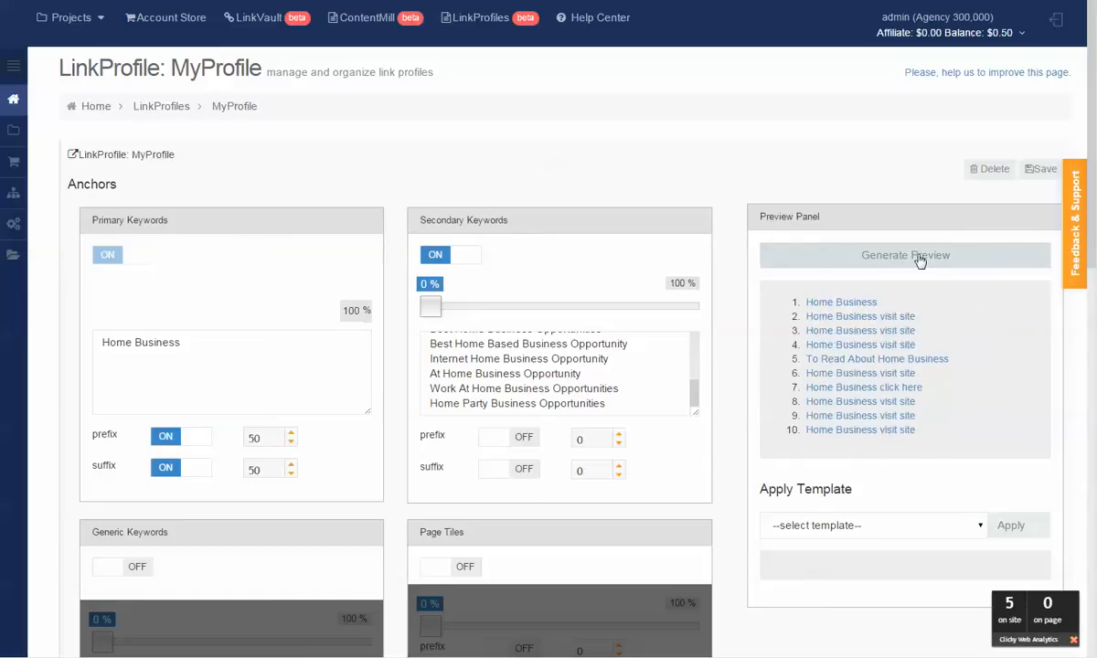
click(919, 260)
click(914, 261)
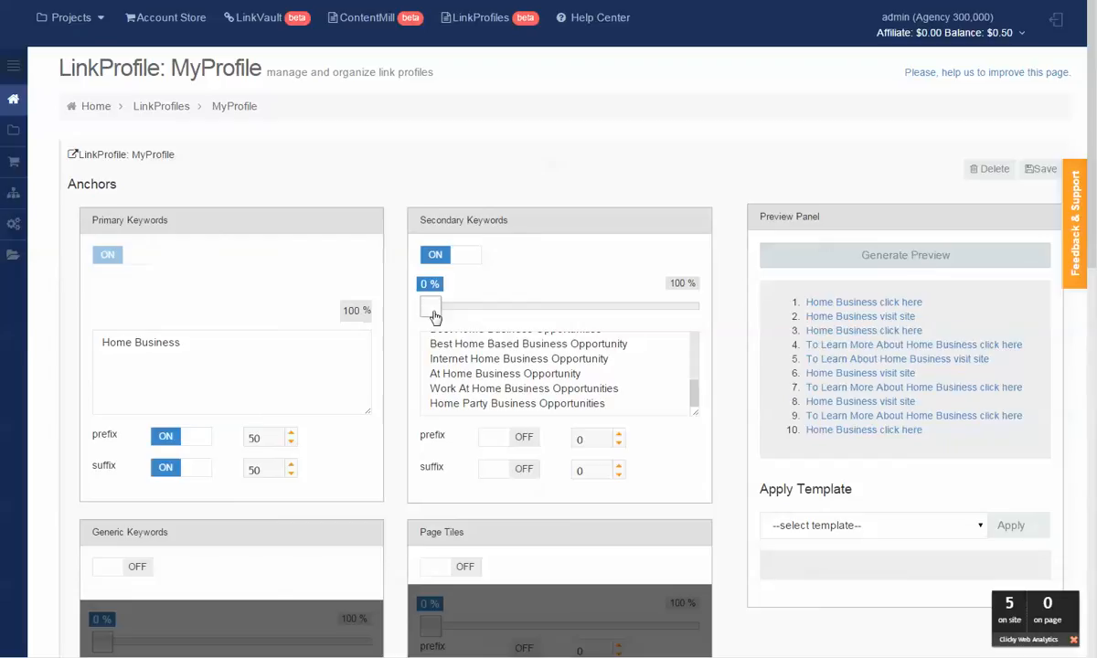
Set the secondary keyword share to 52%, and enable their prefix and suffix at 50 each
drag(434, 311, 571, 315)
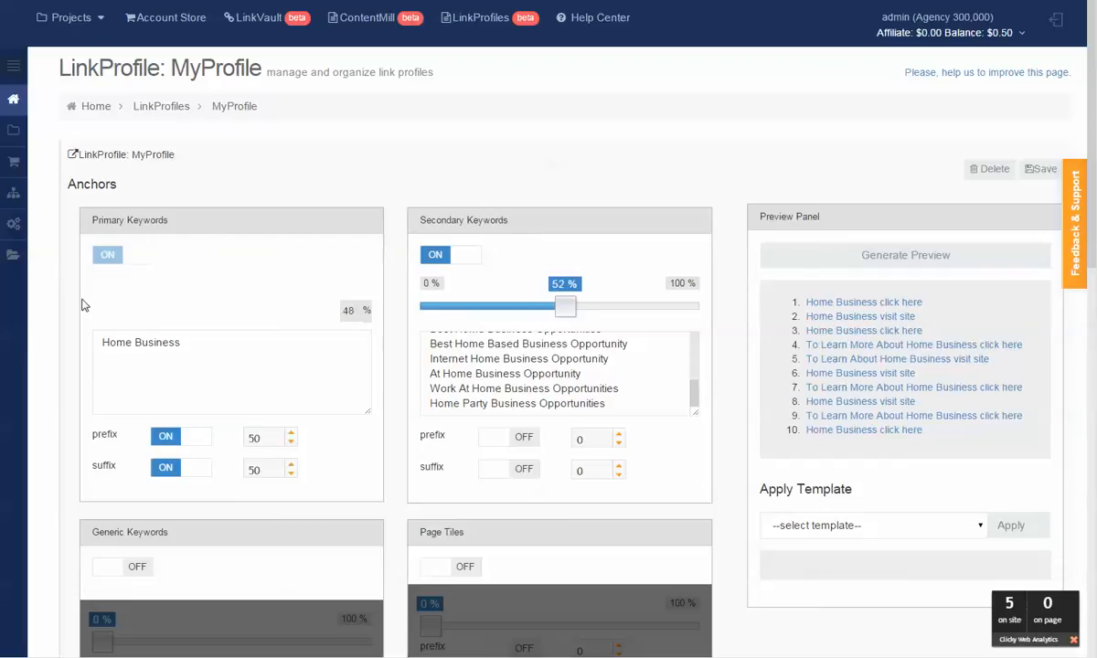
click(496, 439)
click(494, 478)
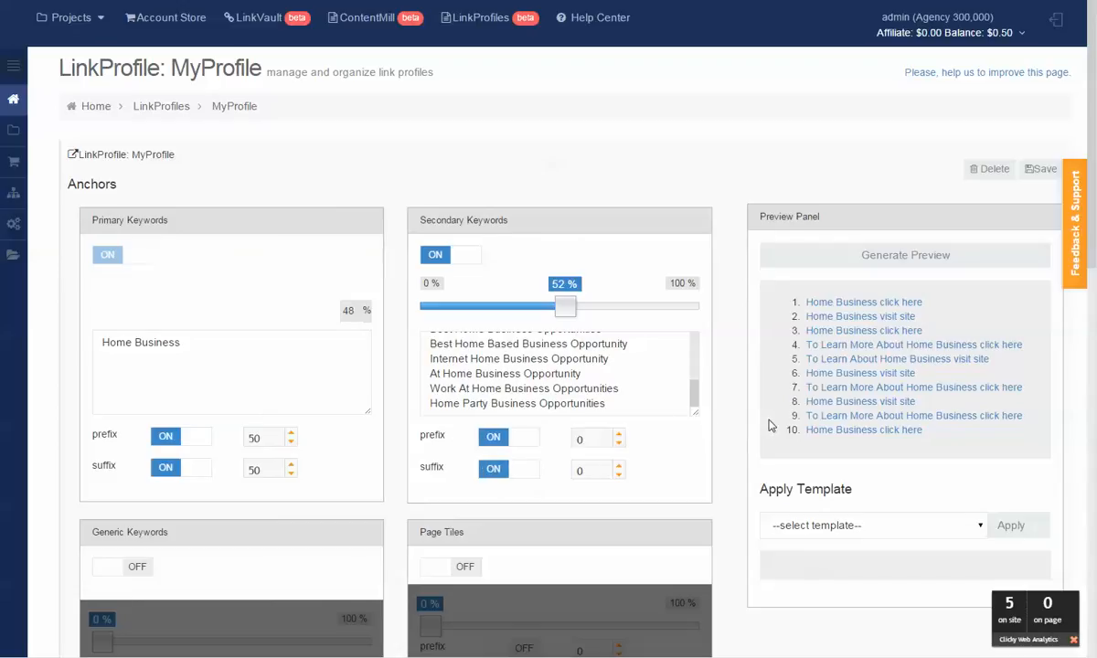
click(579, 442)
text(5)
click(580, 471)
text(5)
Regenerate the preview repeatedly to compare primary and secondary anchors combined with prefixes and suffixes
click(927, 265)
click(927, 264)
click(927, 264)
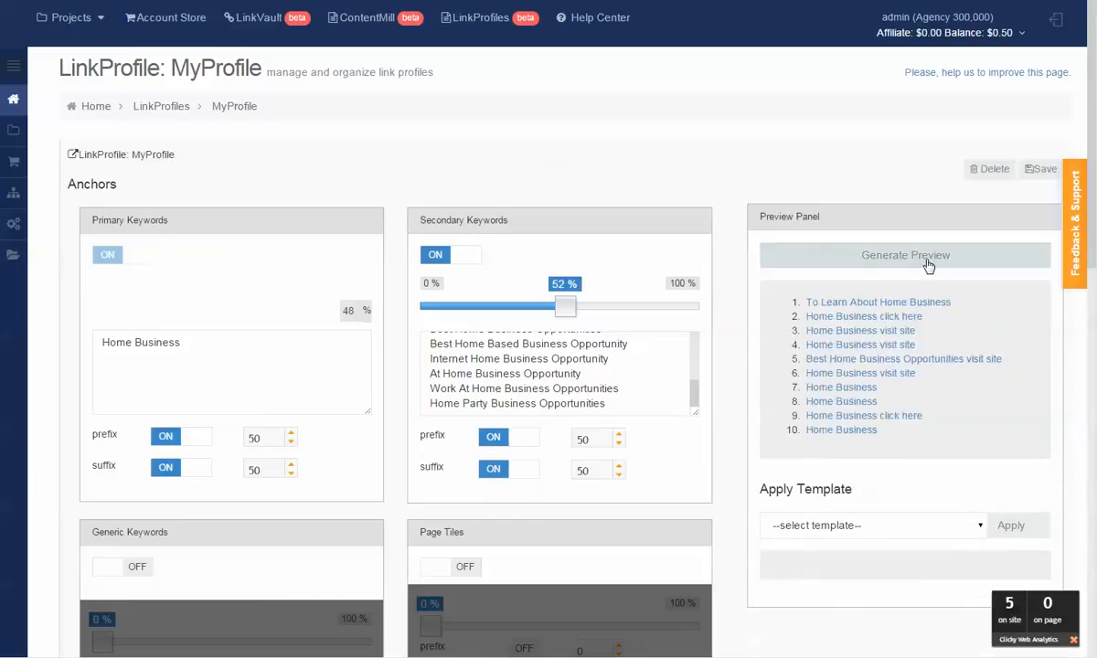
click(927, 265)
click(928, 265)
click(928, 264)
click(927, 265)
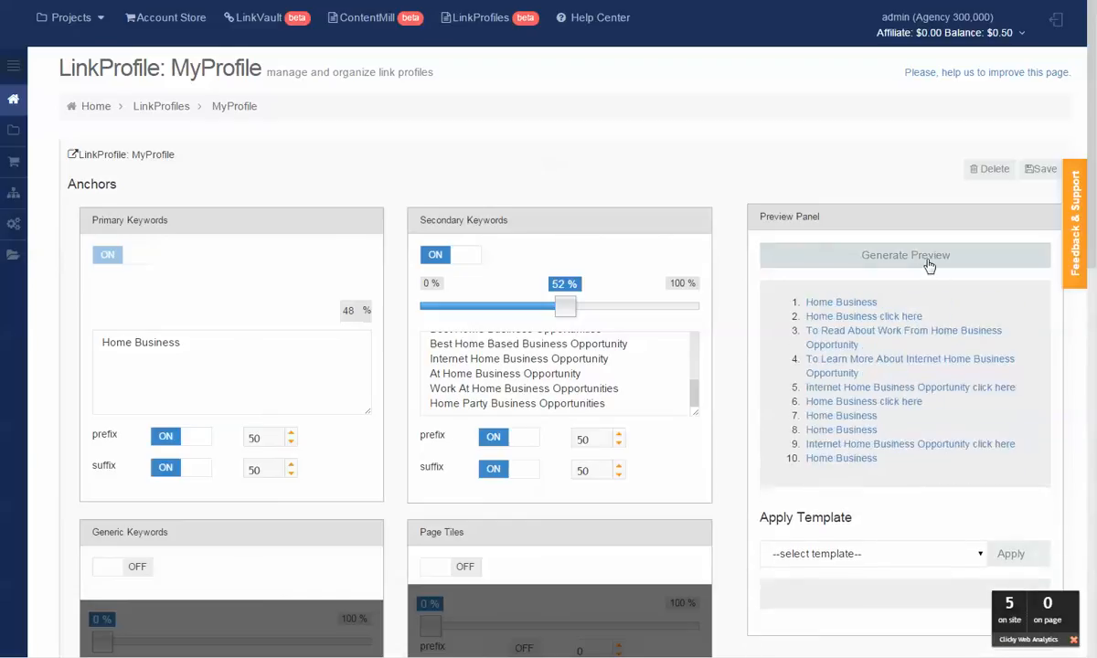
click(927, 264)
click(927, 265)
click(927, 264)
click(927, 264)
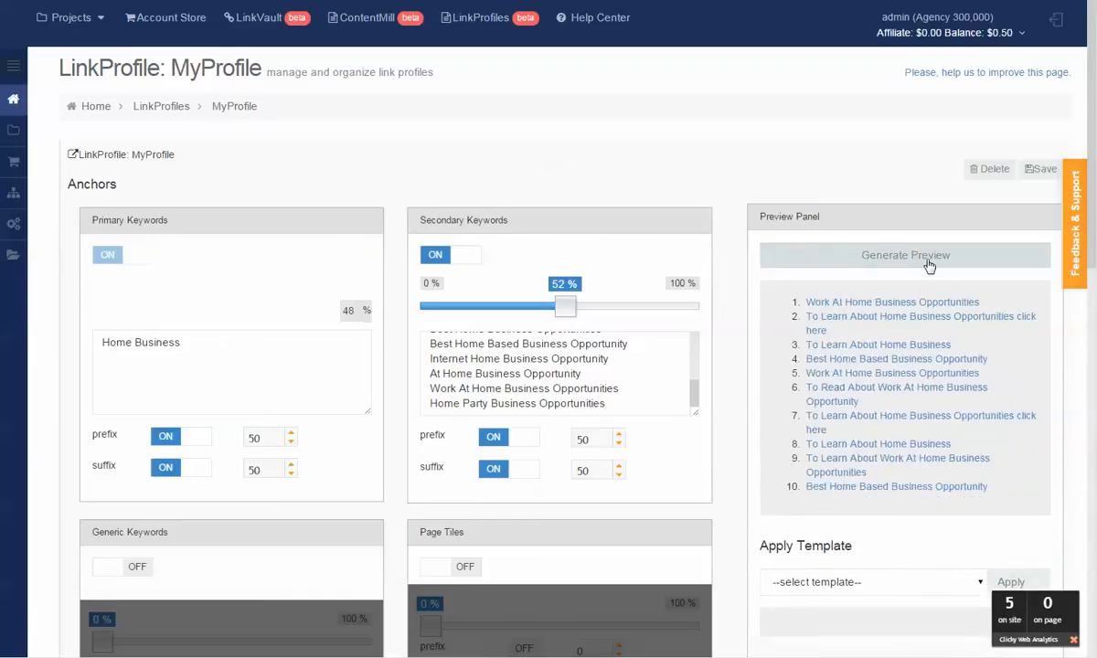
Regenerate the preview twice more to check the mix of primary and secondary keyword anchors
click(927, 265)
click(927, 265)
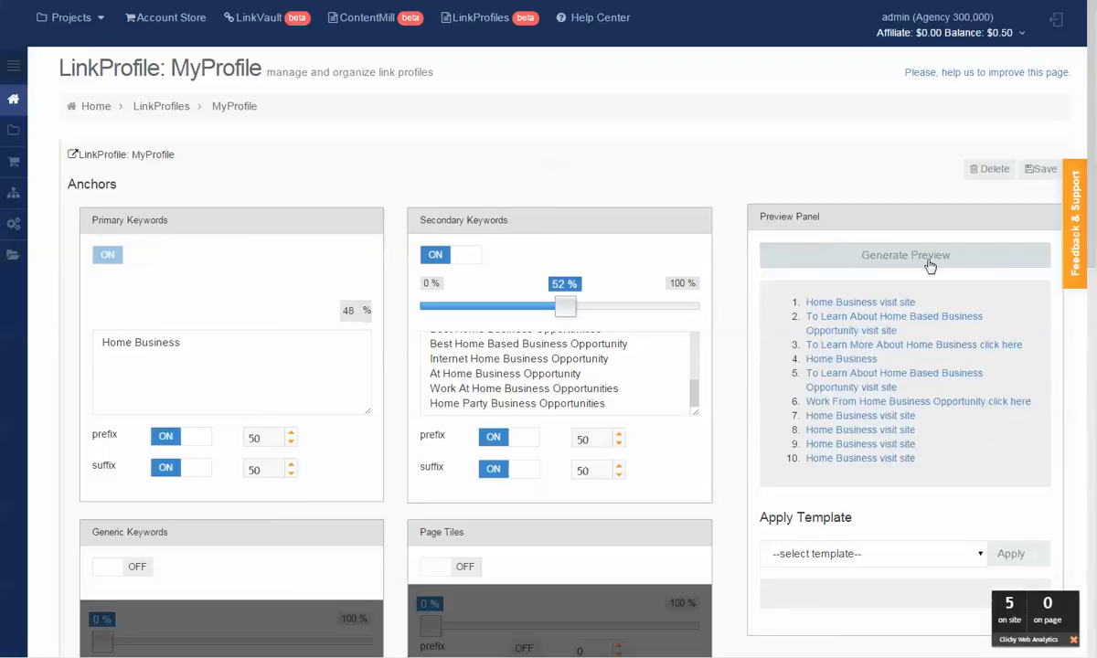
Turn off the prefix and suffix for both primary and secondary keywords, and disable Secondary Keywords
scroll(927, 264, down, 2)
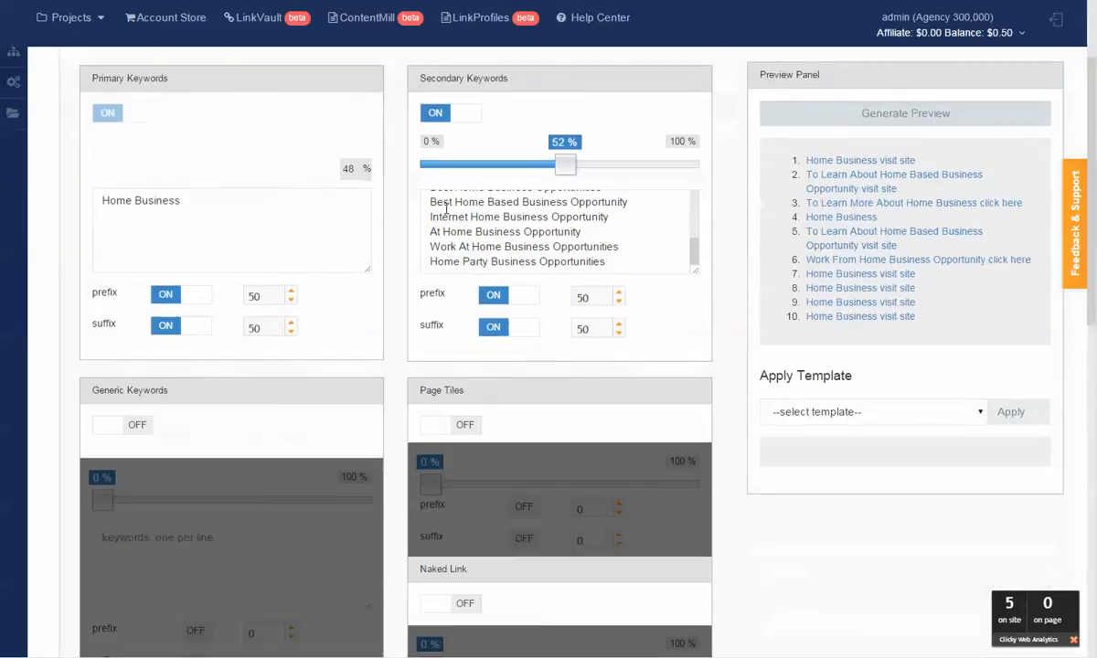
click(201, 302)
click(198, 329)
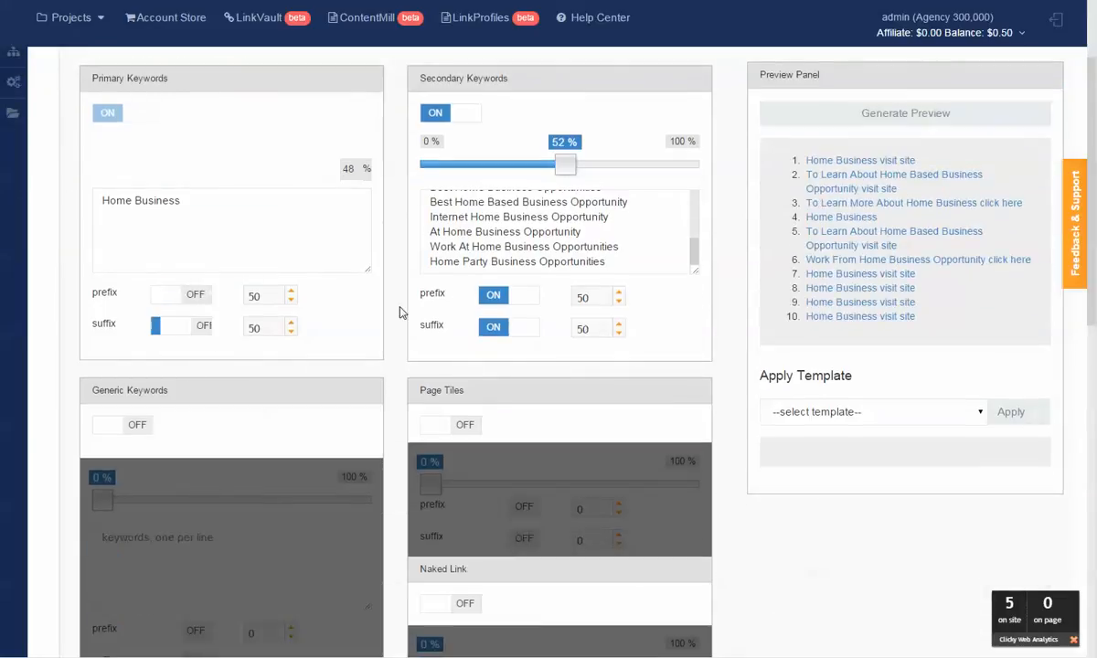
click(534, 299)
click(529, 325)
scroll(528, 324, up, 1)
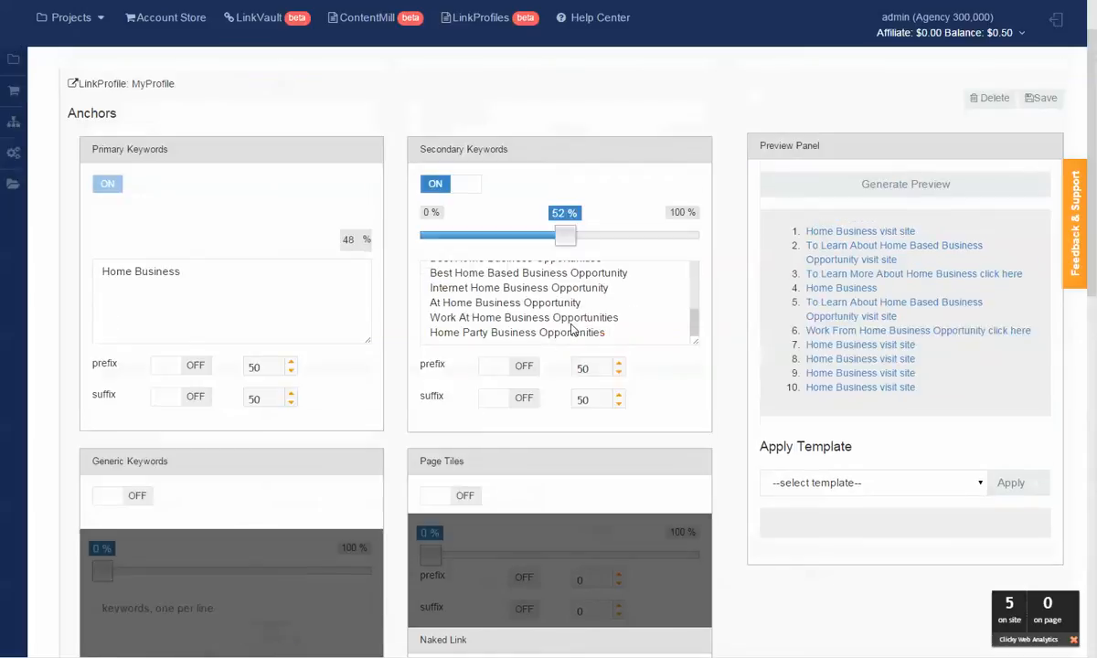
scroll(502, 316, up, 2)
click(464, 186)
Enable Generic Keywords, paste in the generic keyword list starting with "(source)", and set its share to 100%
scroll(471, 196, down, 4)
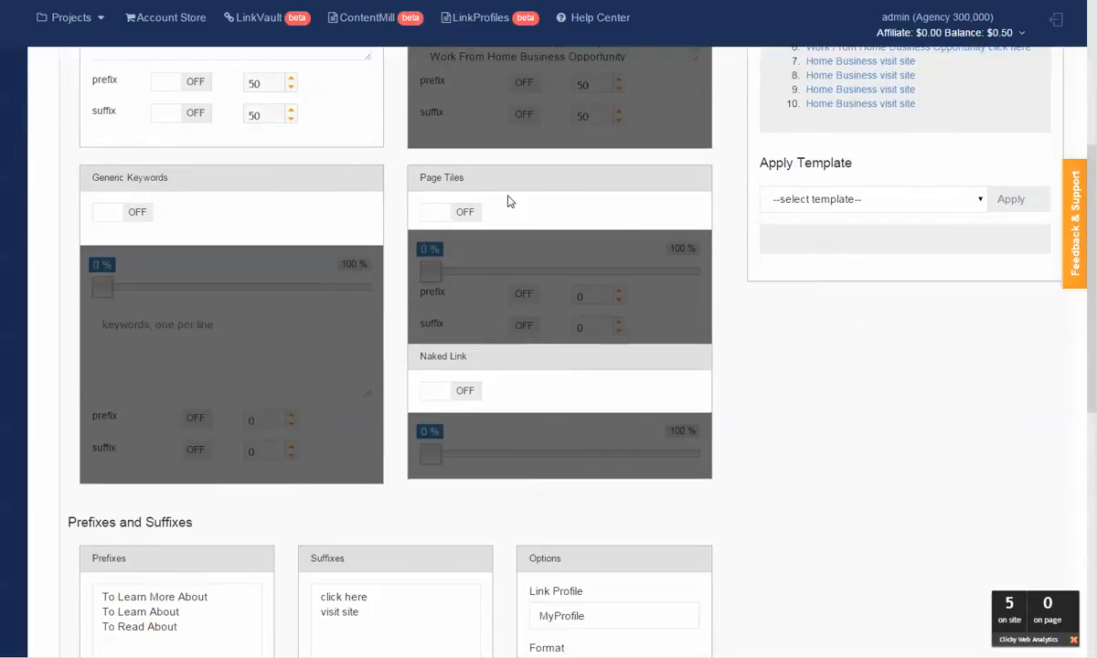
click(115, 213)
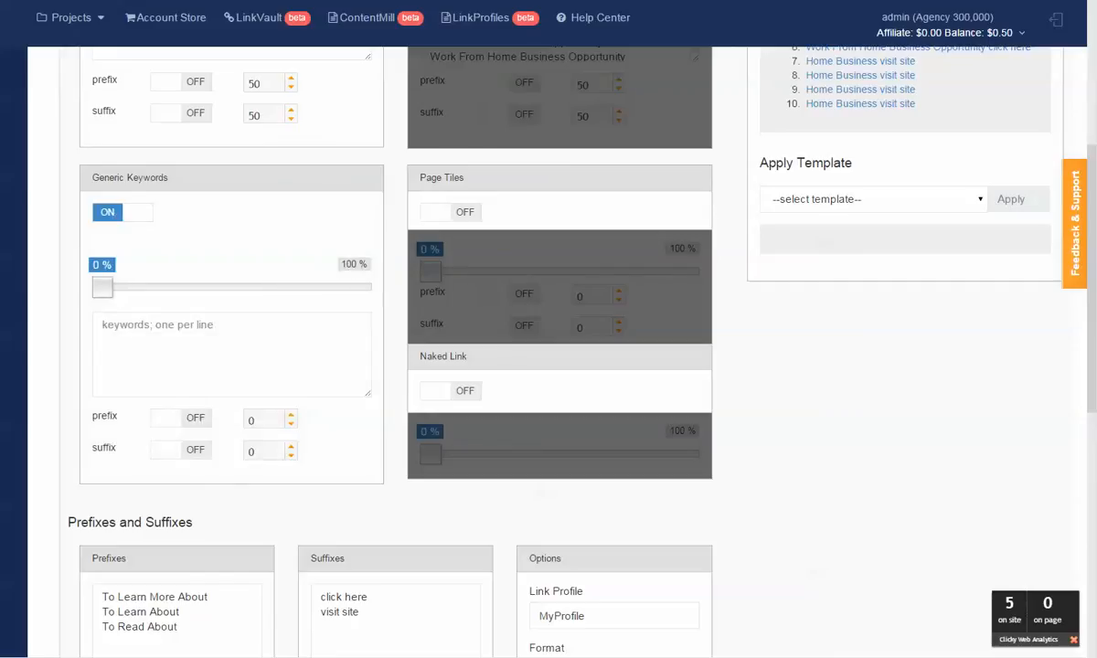
click(245, 363)
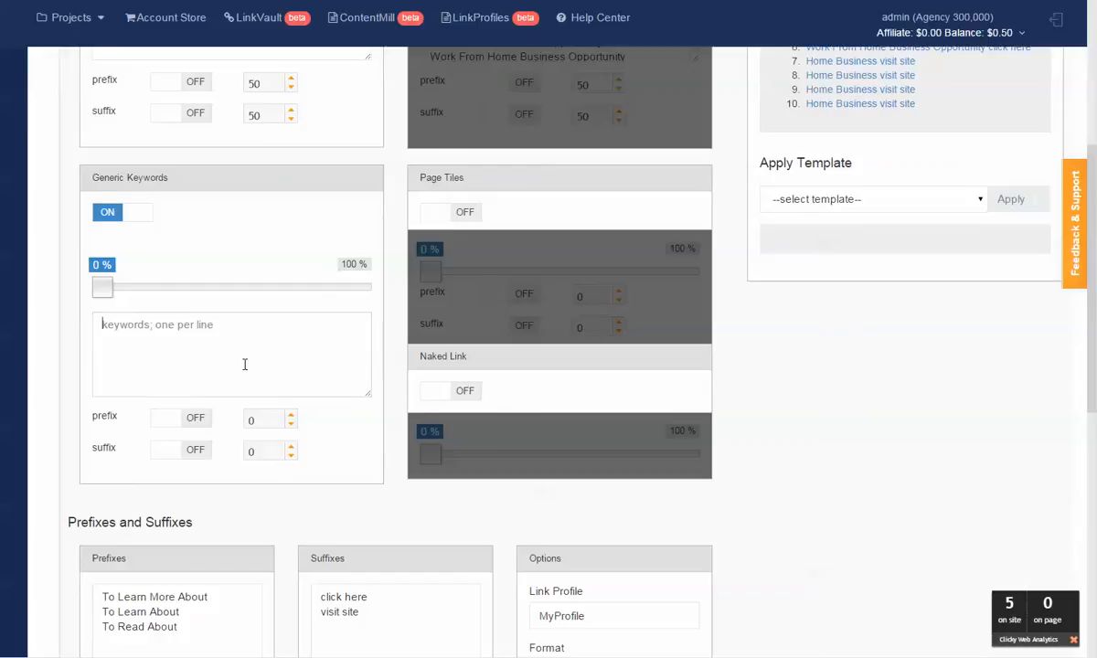
key(ctrl+v)
key(ctrl+Home)
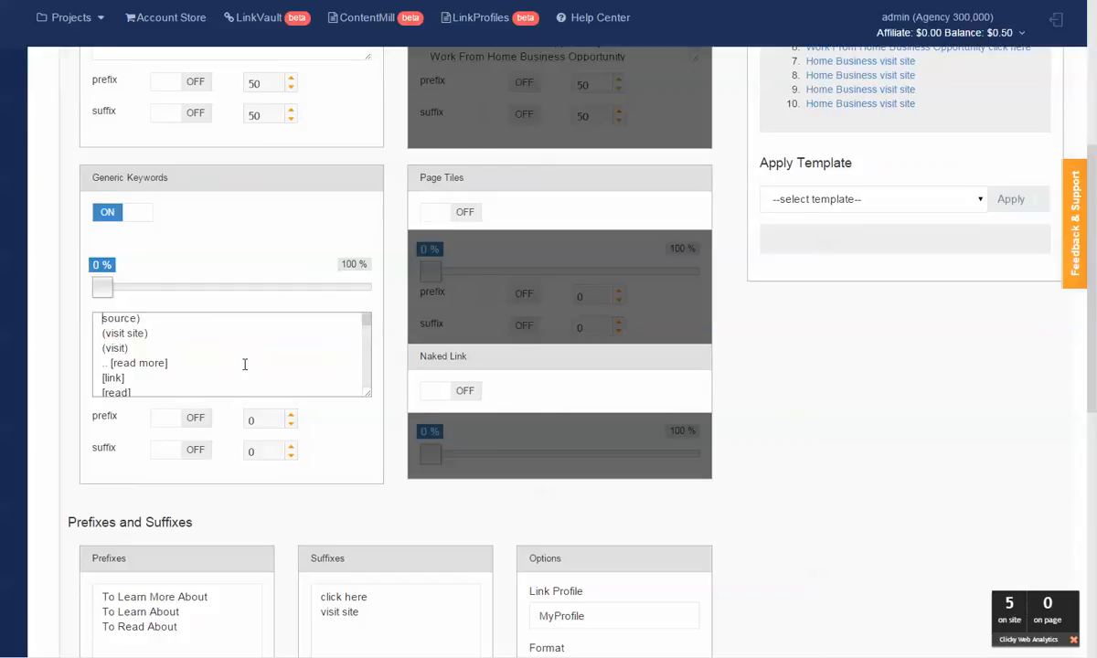
text(()
drag(103, 287, 366, 289)
Regenerate the preview repeatedly to examine the variety of anchors produced from the generic keyword list
scroll(712, 252, up, 4)
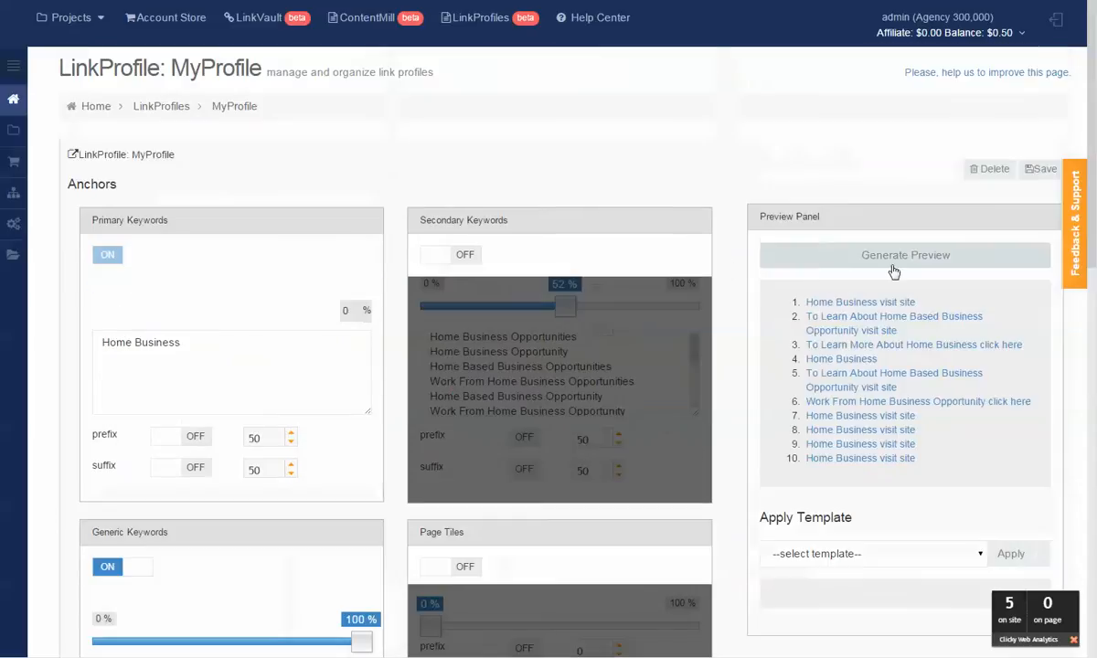
click(912, 257)
click(912, 257)
click(911, 257)
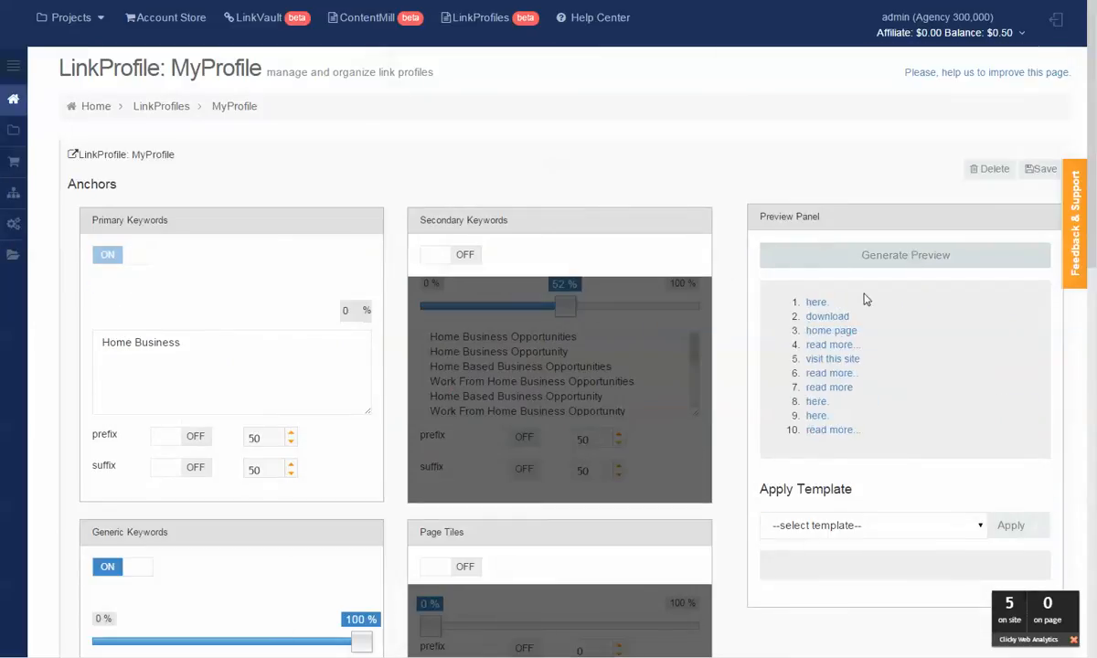
click(935, 265)
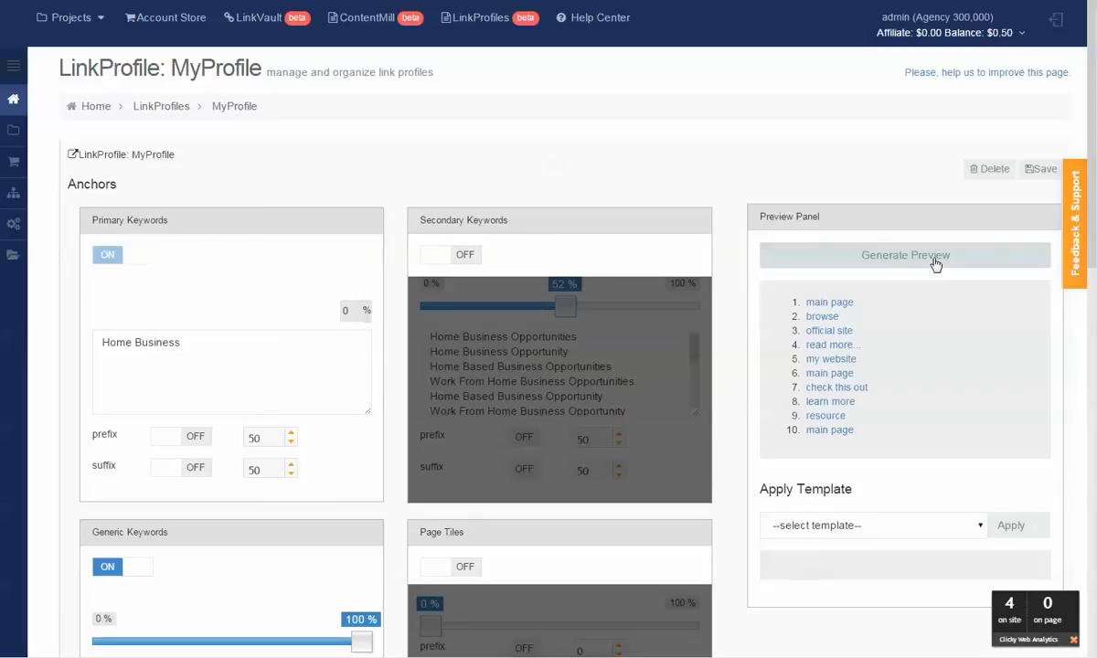
click(933, 260)
click(921, 261)
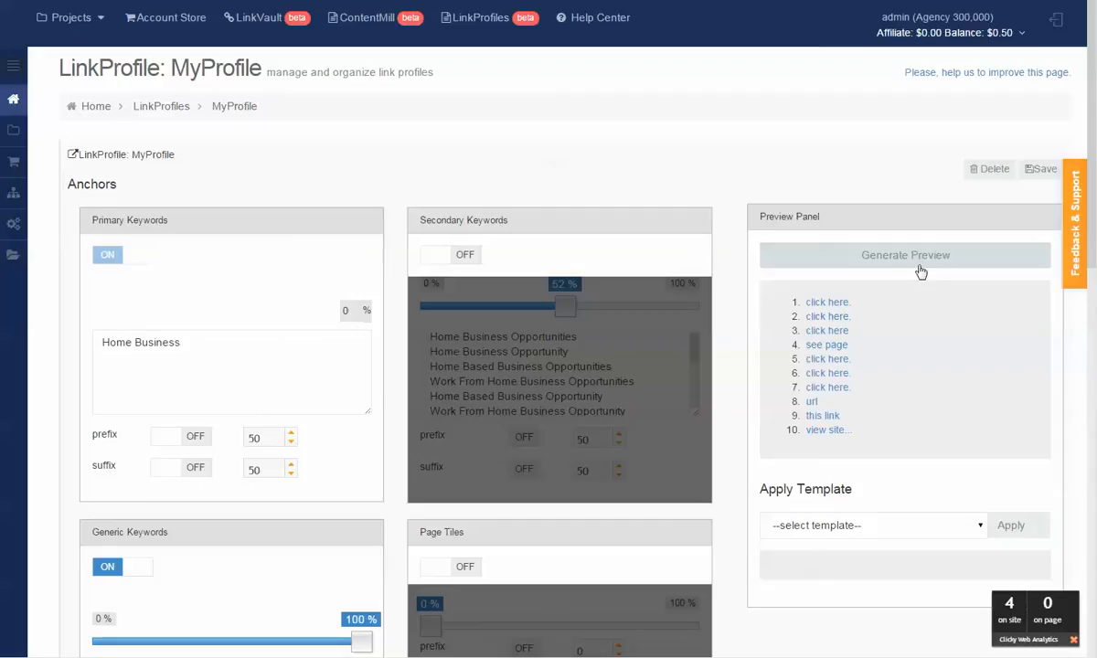
click(919, 259)
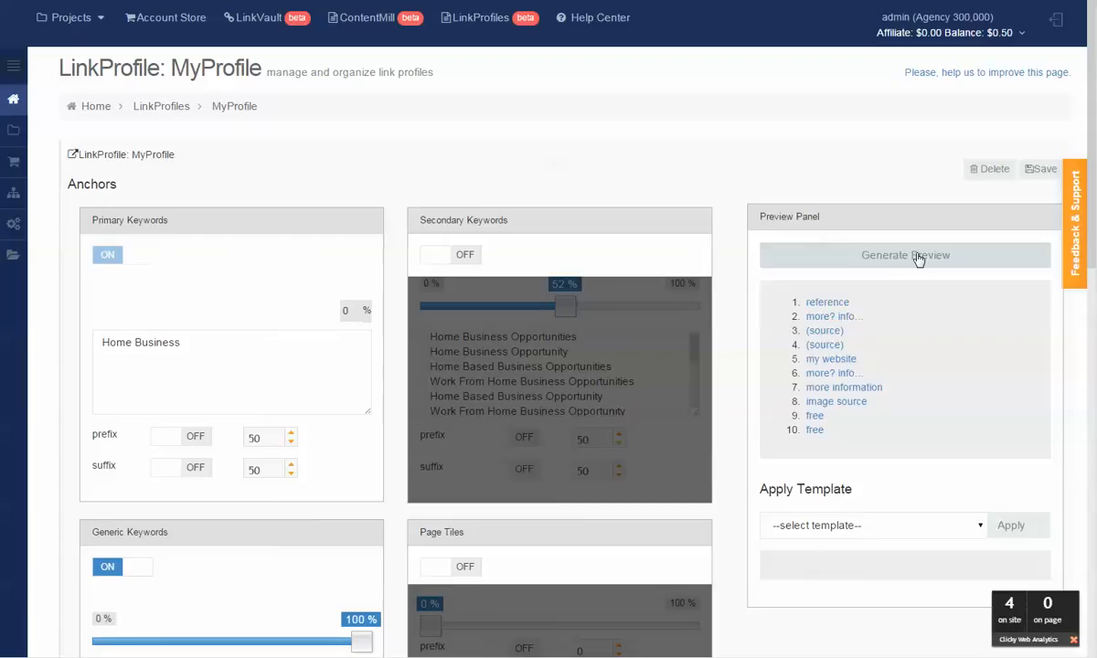
click(920, 261)
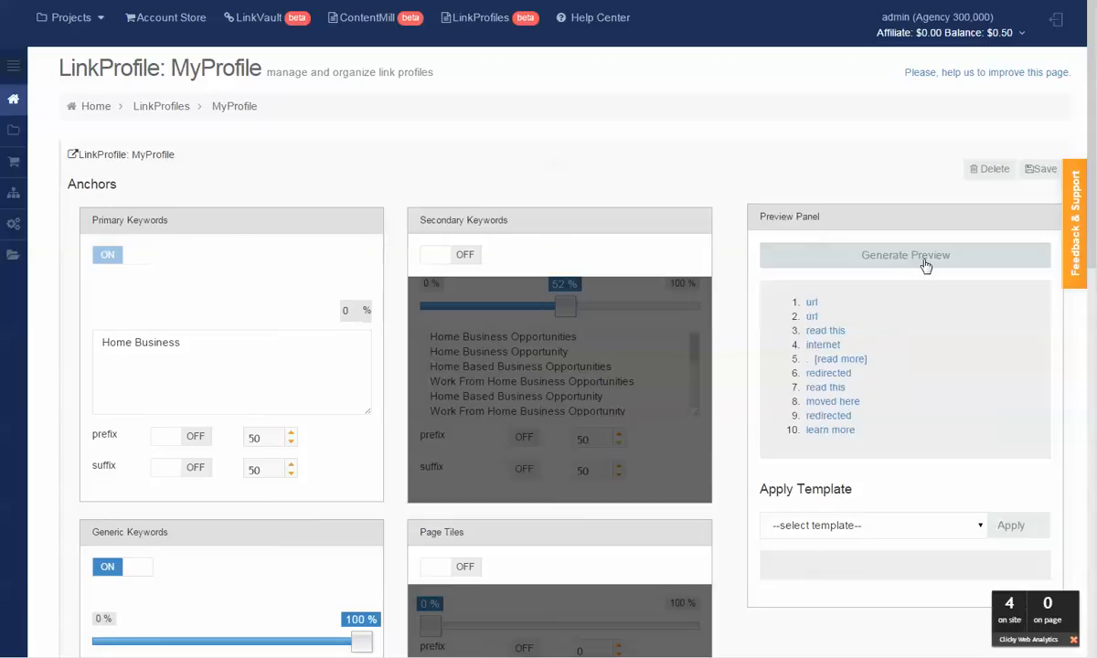
click(923, 265)
click(923, 266)
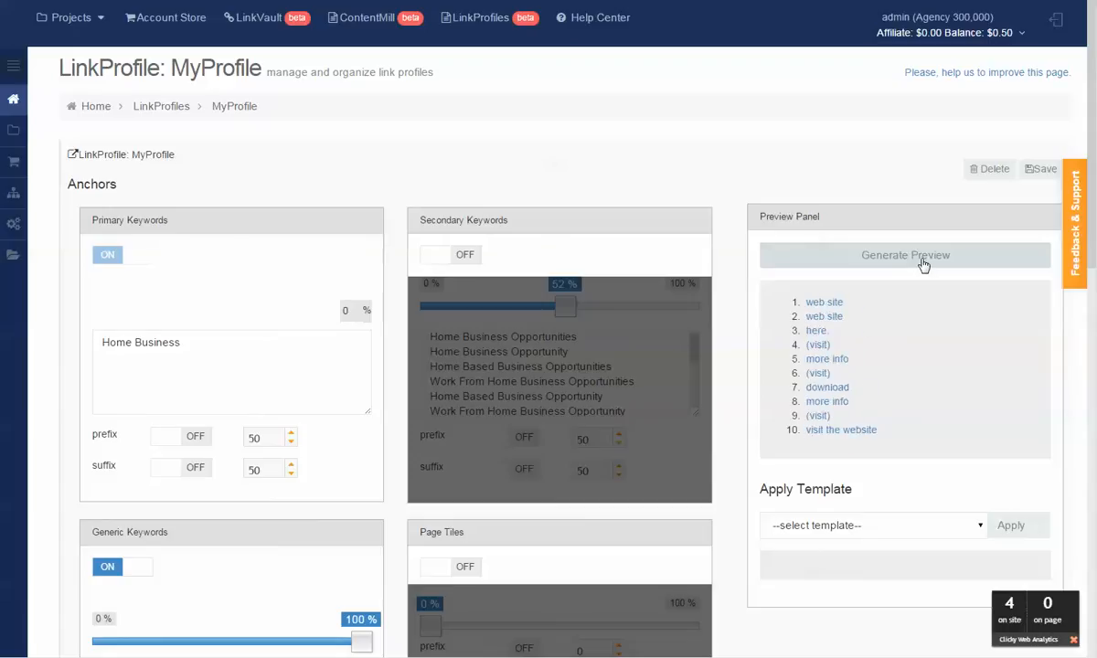
click(924, 266)
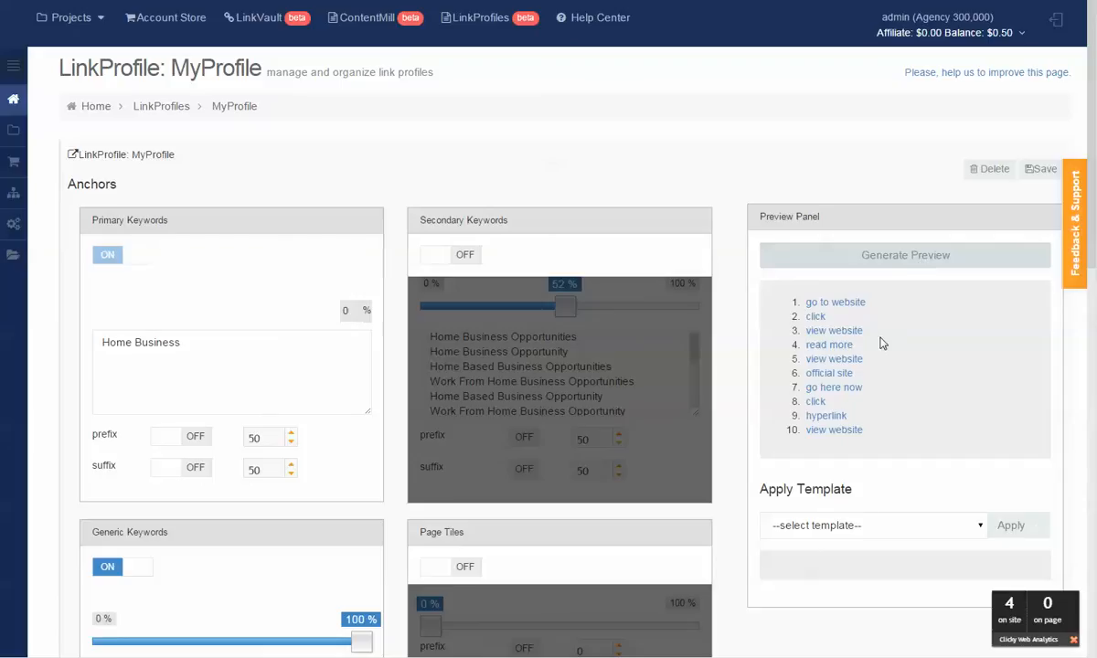
click(935, 263)
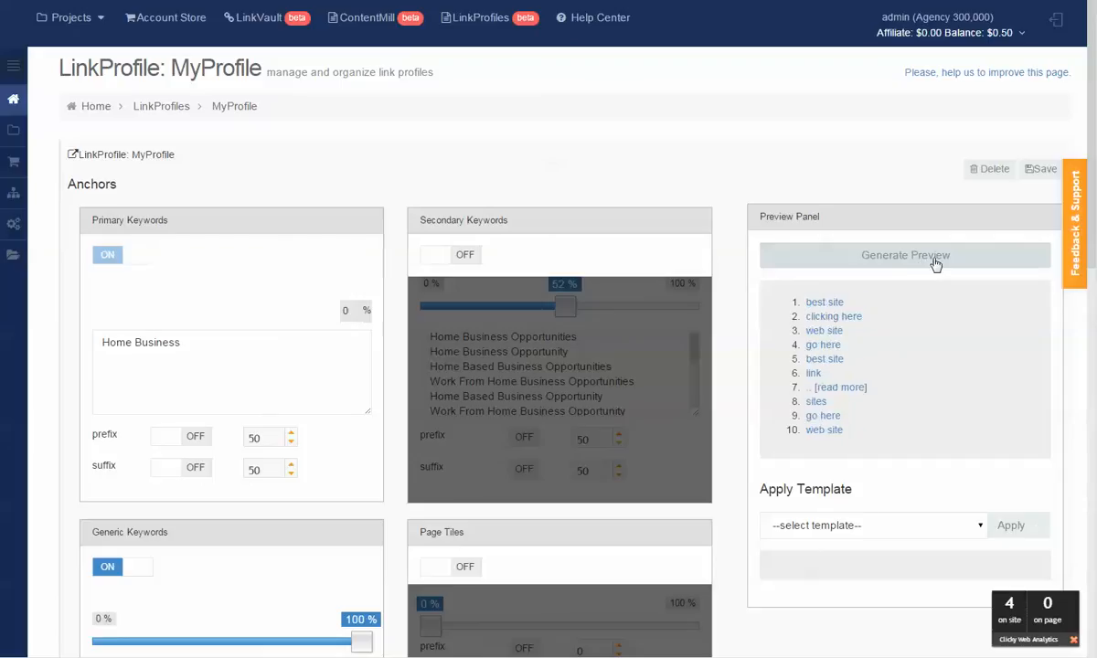
click(933, 262)
click(933, 262)
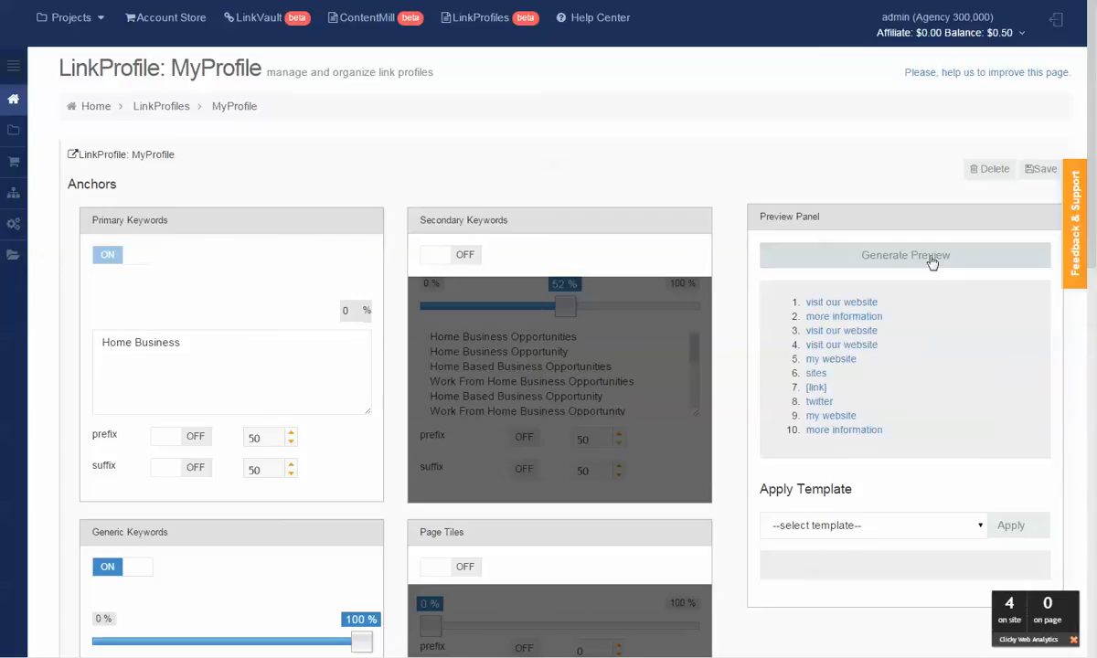
click(904, 256)
scroll(913, 262, down, 2)
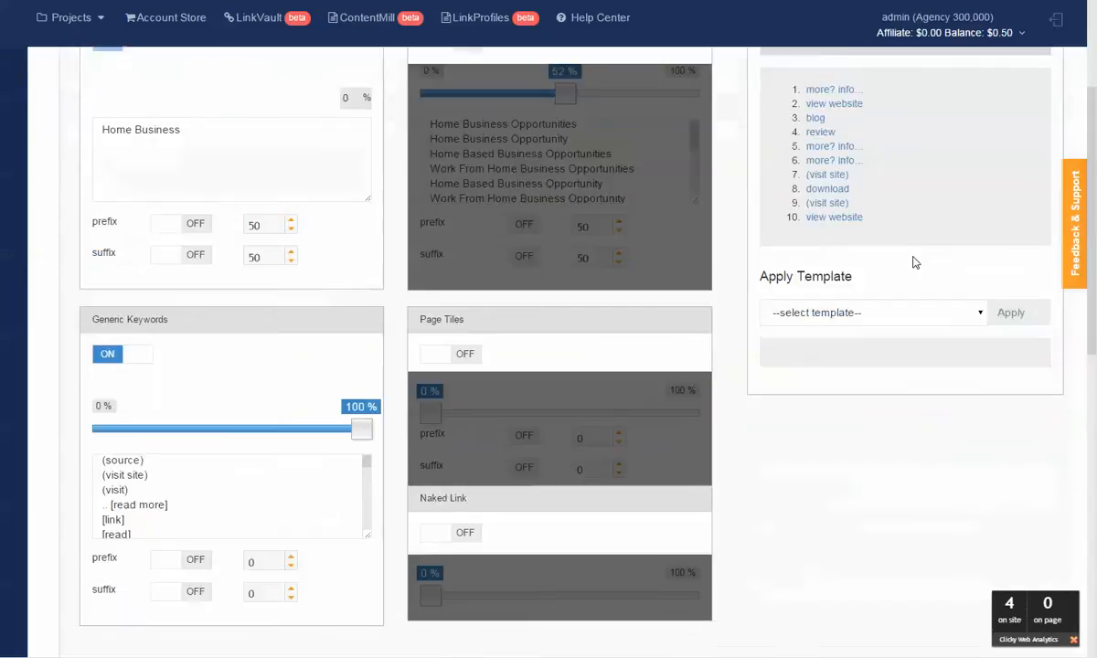
scroll(913, 262, up, 2)
Switch the anchors from Generic Keywords to Naked Link at a 100% share and regenerate the preview
scroll(942, 311, down, 4)
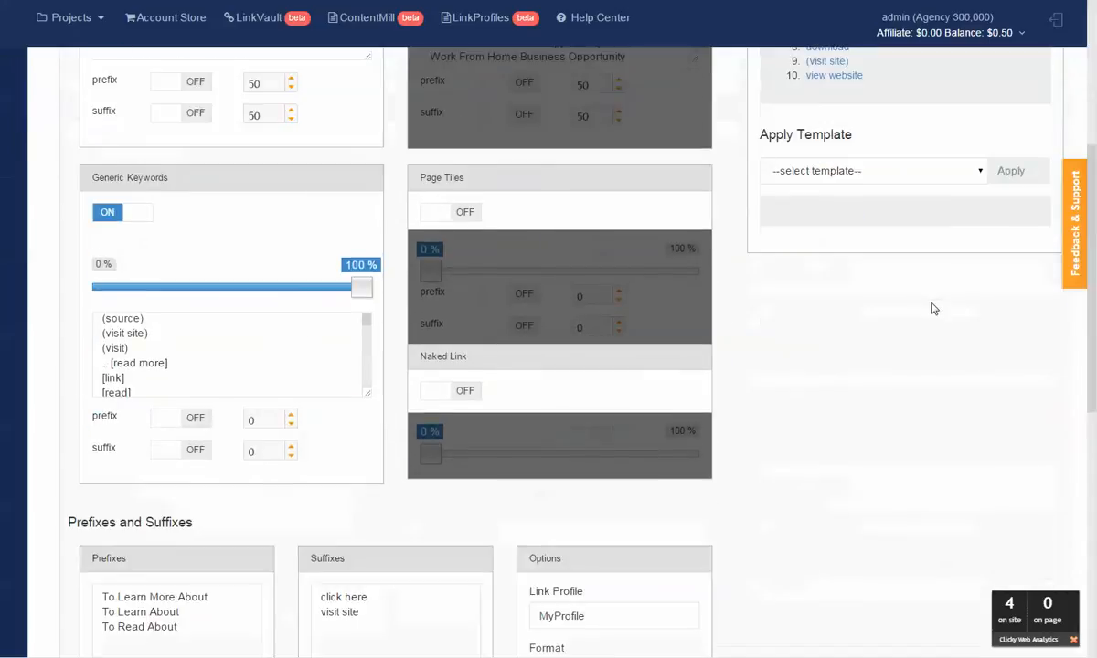
click(108, 213)
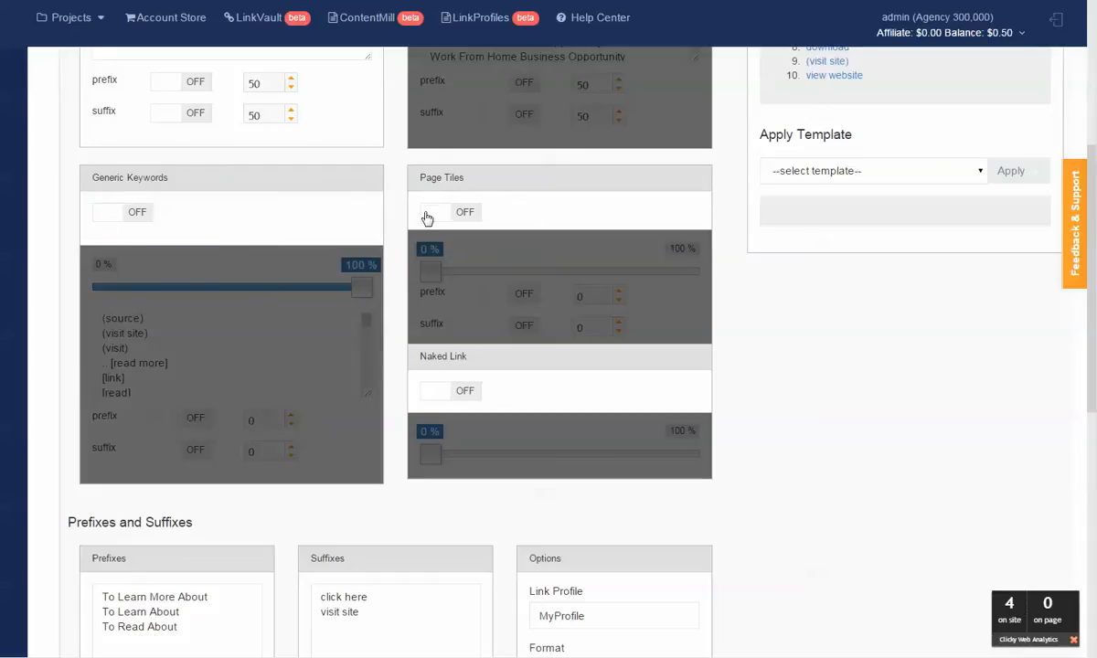
click(435, 391)
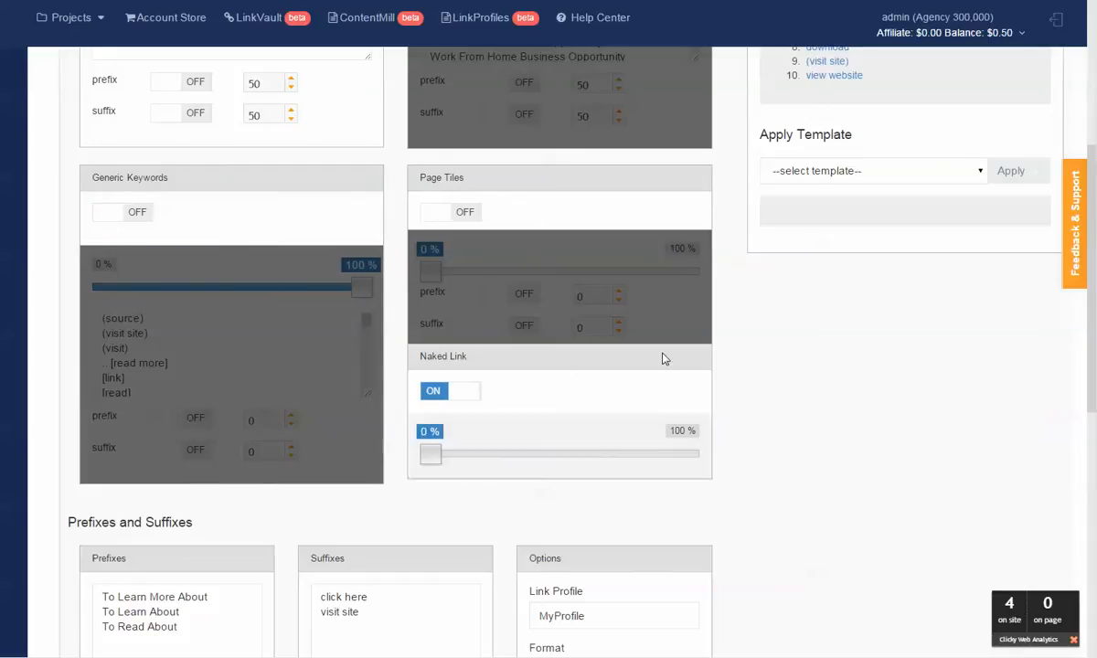
scroll(883, 285, up, 4)
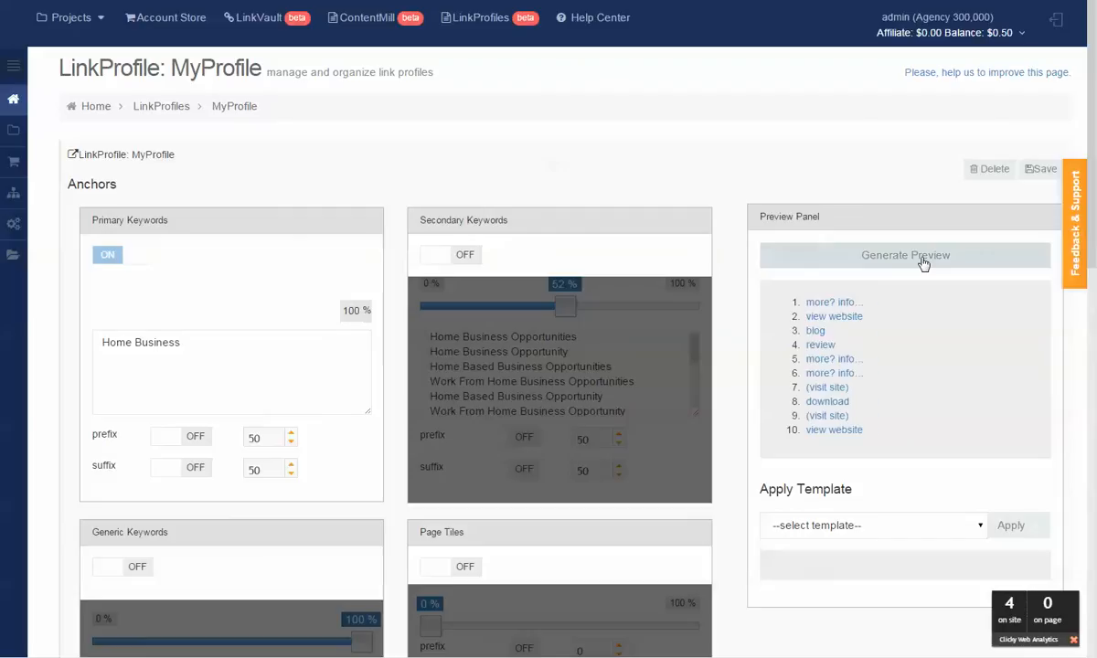
click(923, 263)
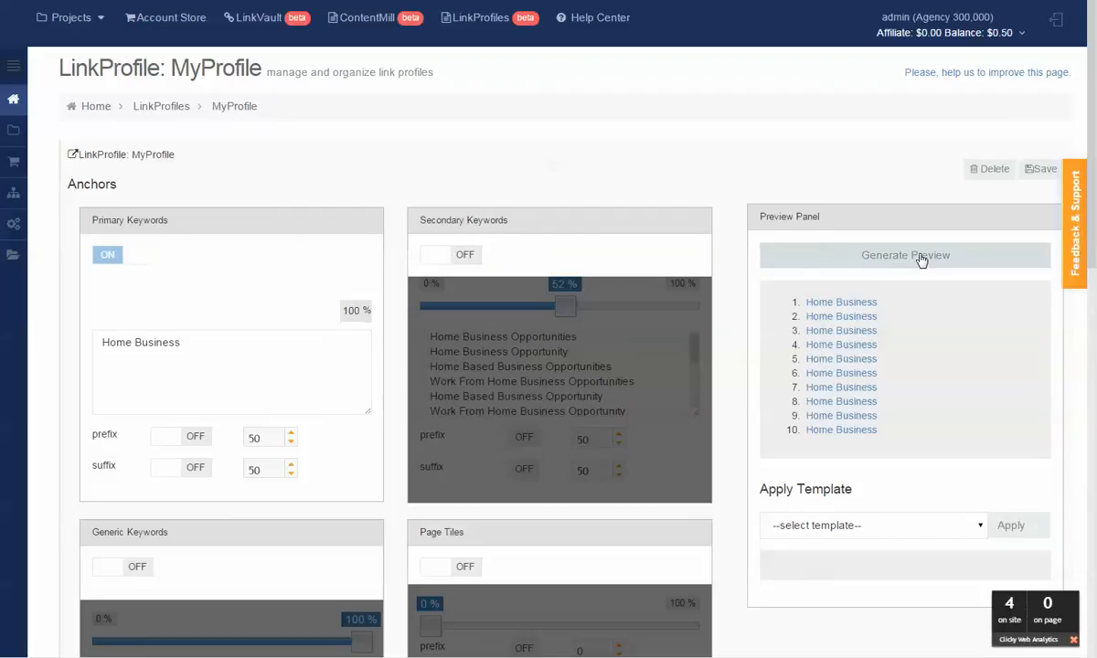
scroll(411, 333, down, 5)
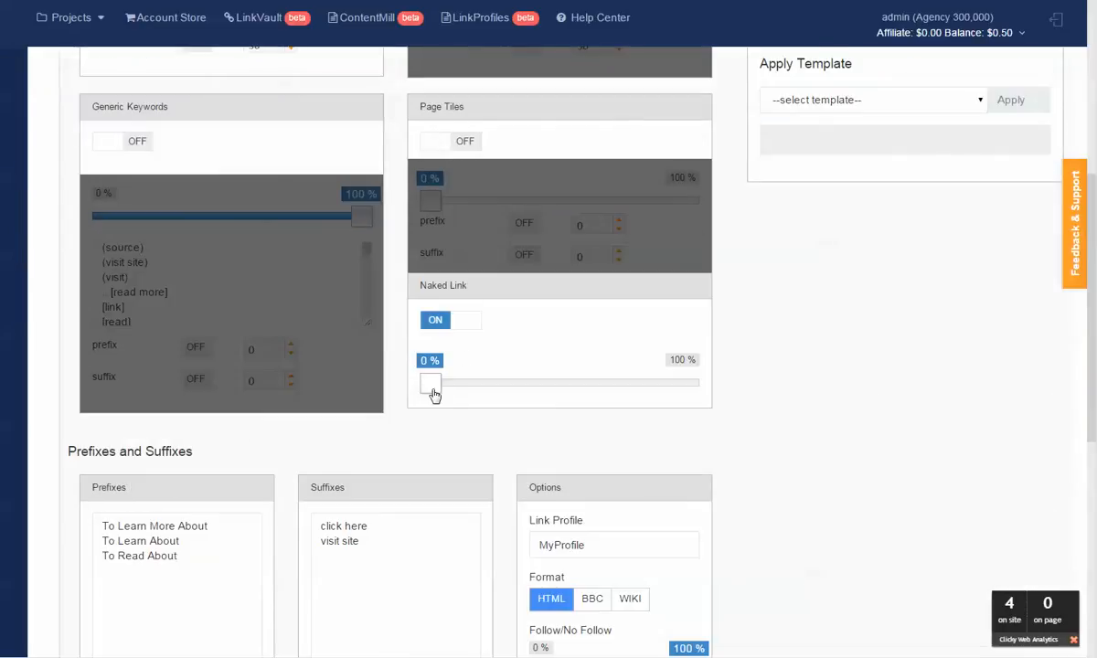
drag(431, 384, 722, 406)
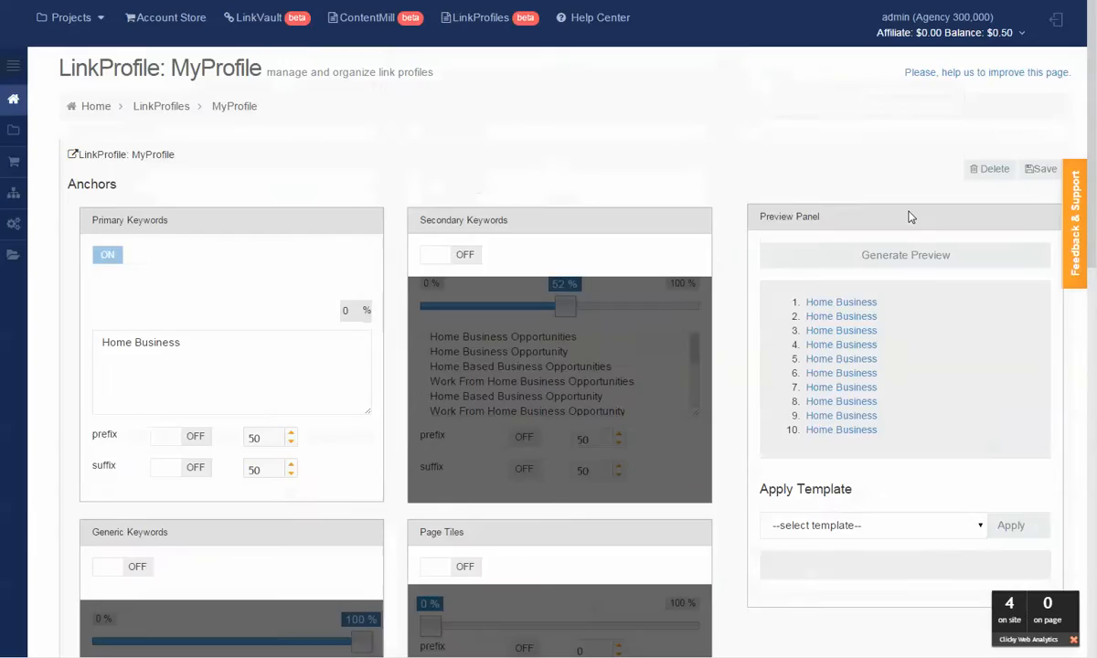
scroll(907, 219, up, 5)
click(908, 257)
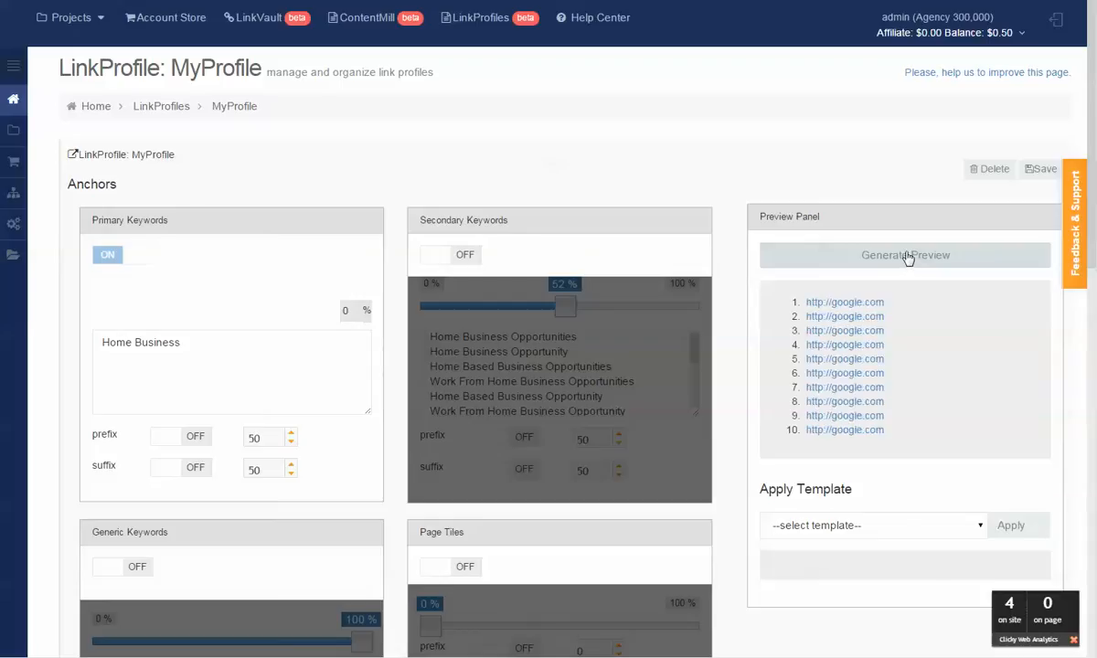
Switch the anchors from Naked Link to Page Tiles at a 100% share and regenerate the preview
scroll(913, 267, down, 3)
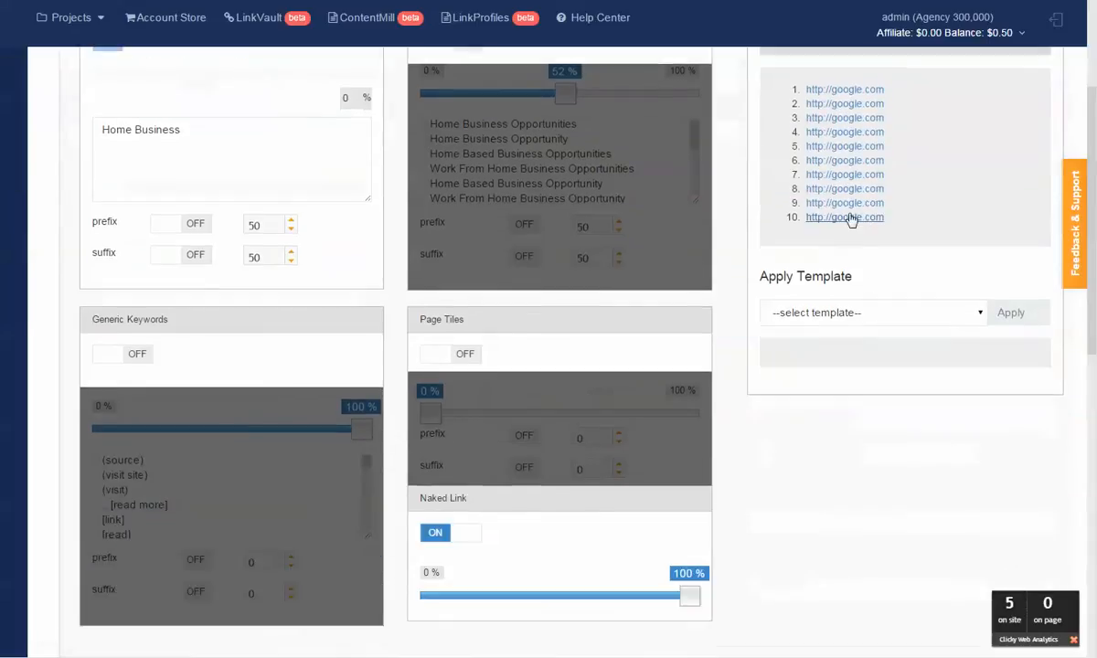
scroll(851, 220, up, 2)
scroll(869, 216, down, 3)
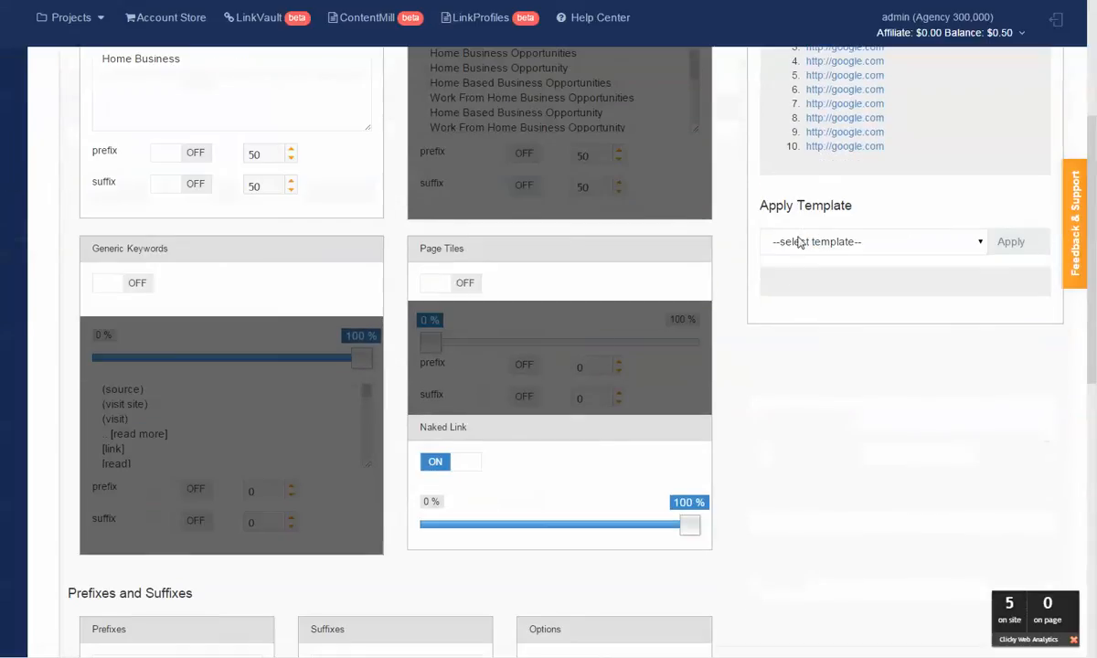
click(466, 468)
click(436, 284)
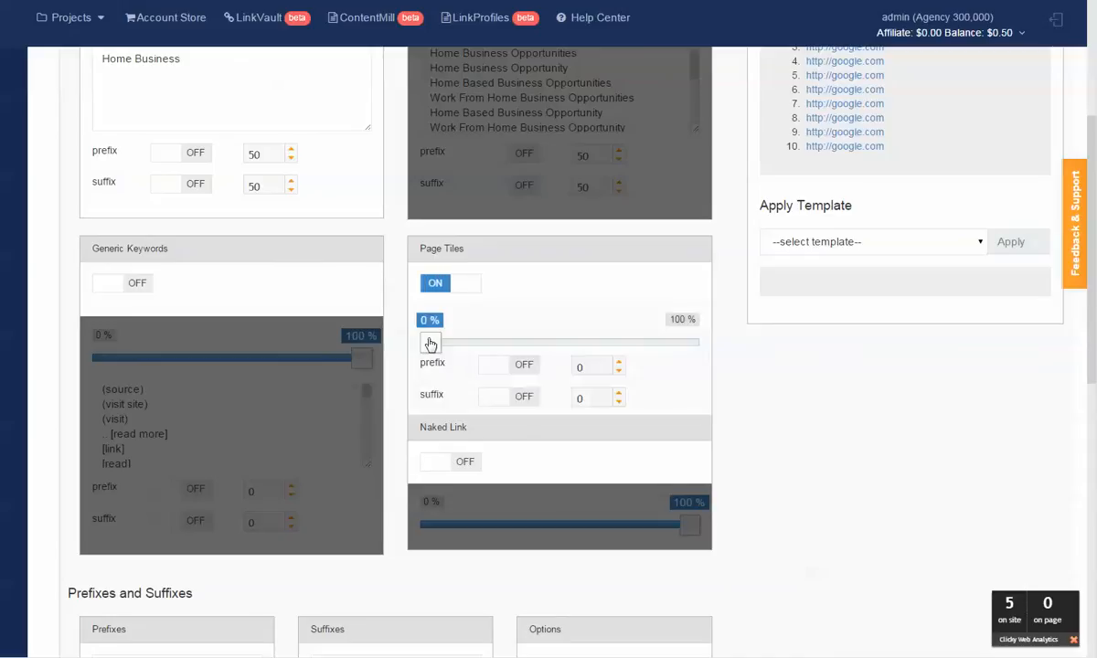
drag(430, 344, 689, 343)
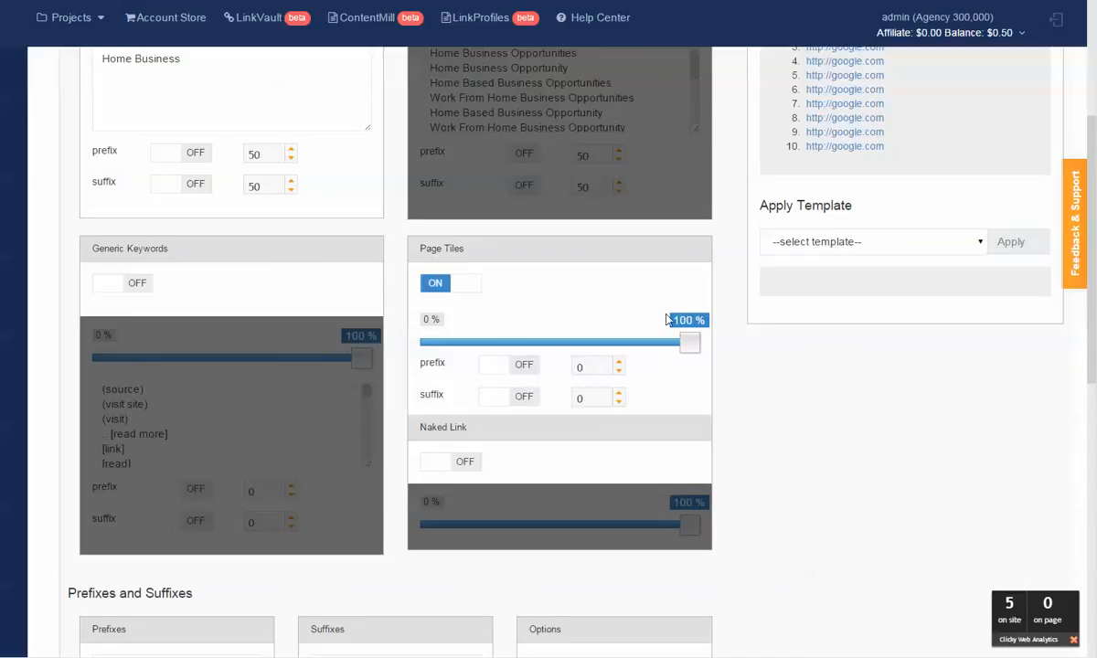
scroll(684, 335, up, 4)
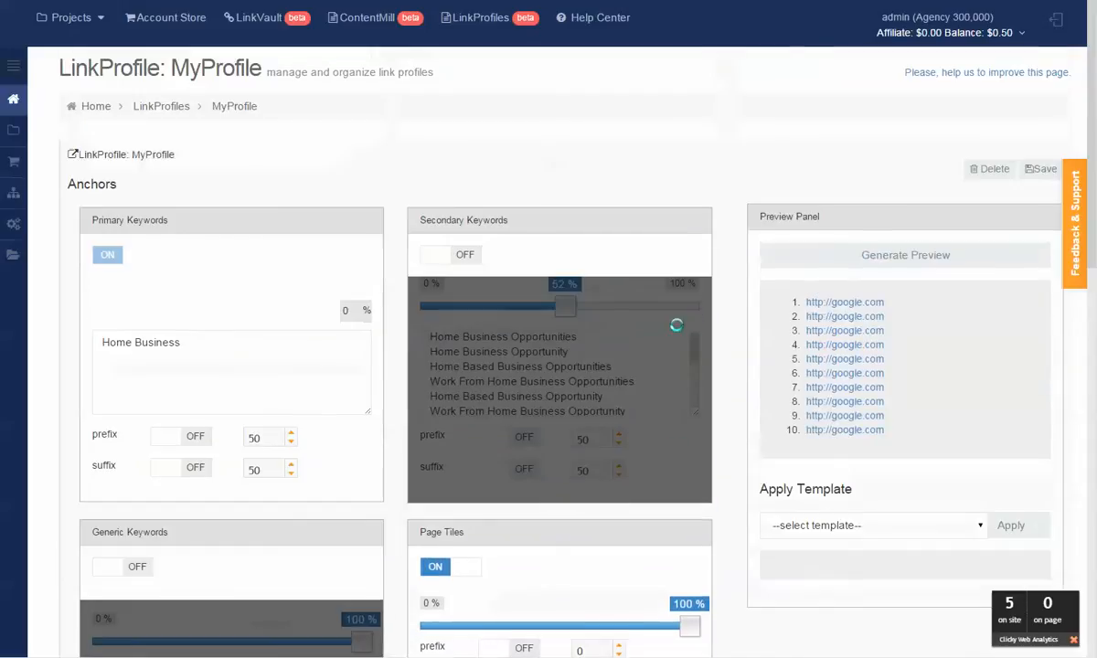
click(932, 259)
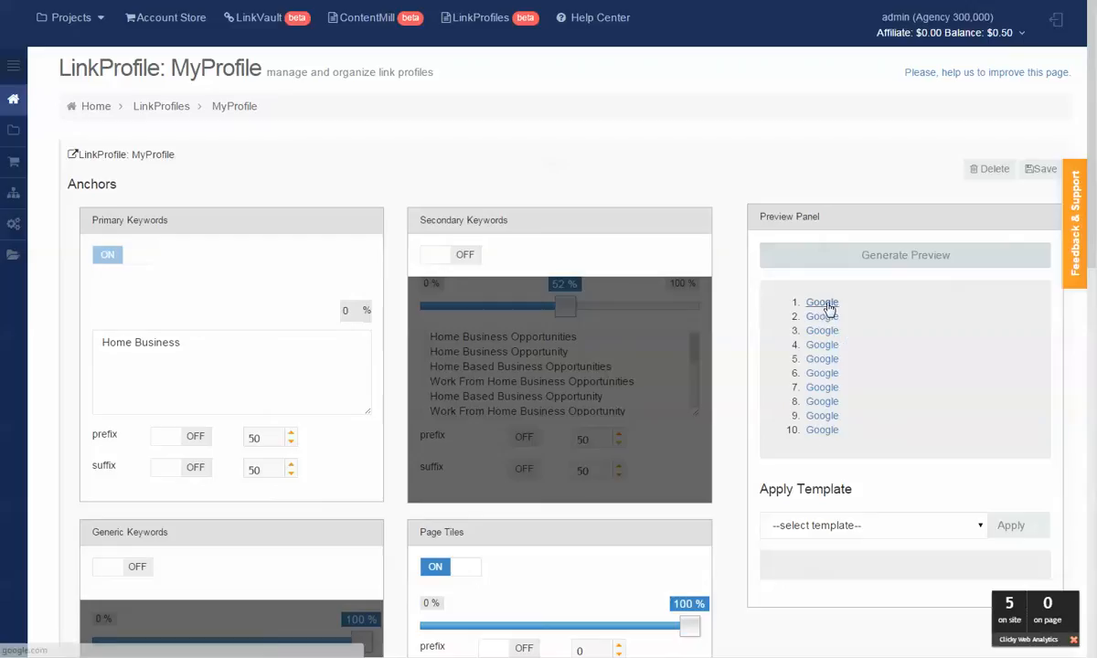
Replace the Google address in My Links with the copied list of Forbes article URLs and regenerate the preview
scroll(907, 298, down, 2)
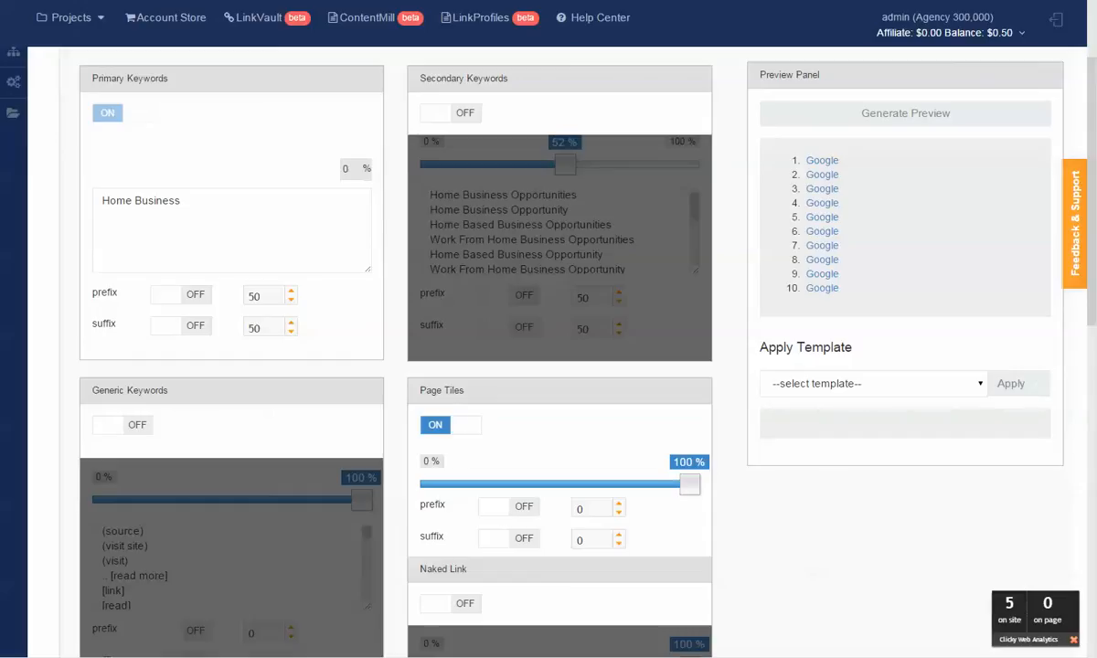
scroll(247, 477, down, 10)
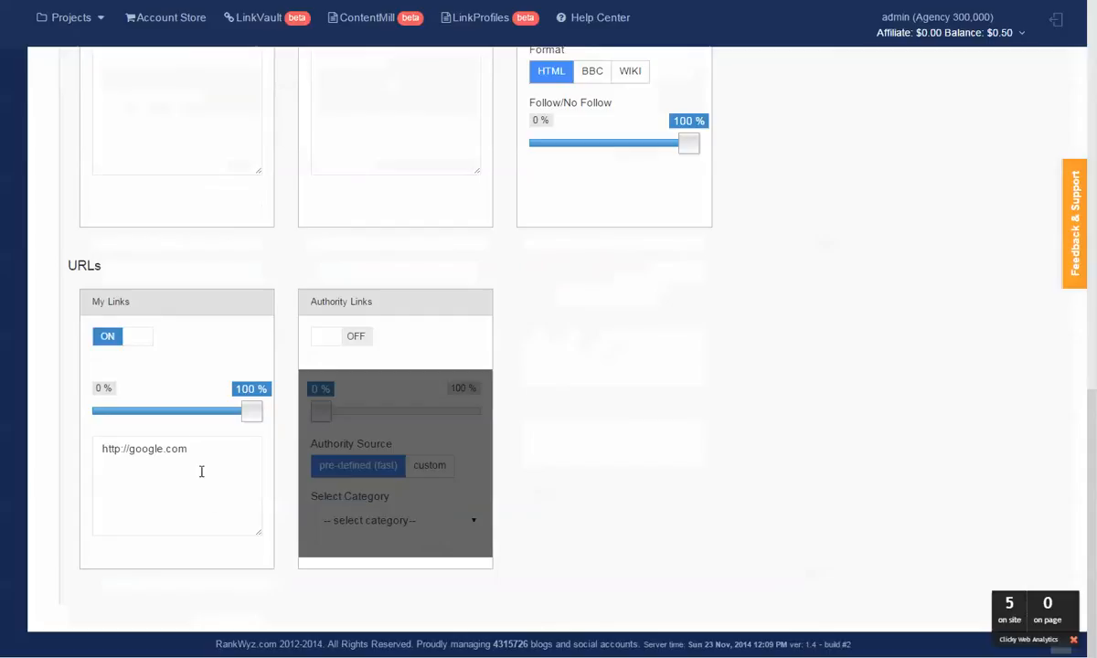
key(ctrl+a)
key(ctrl+v)
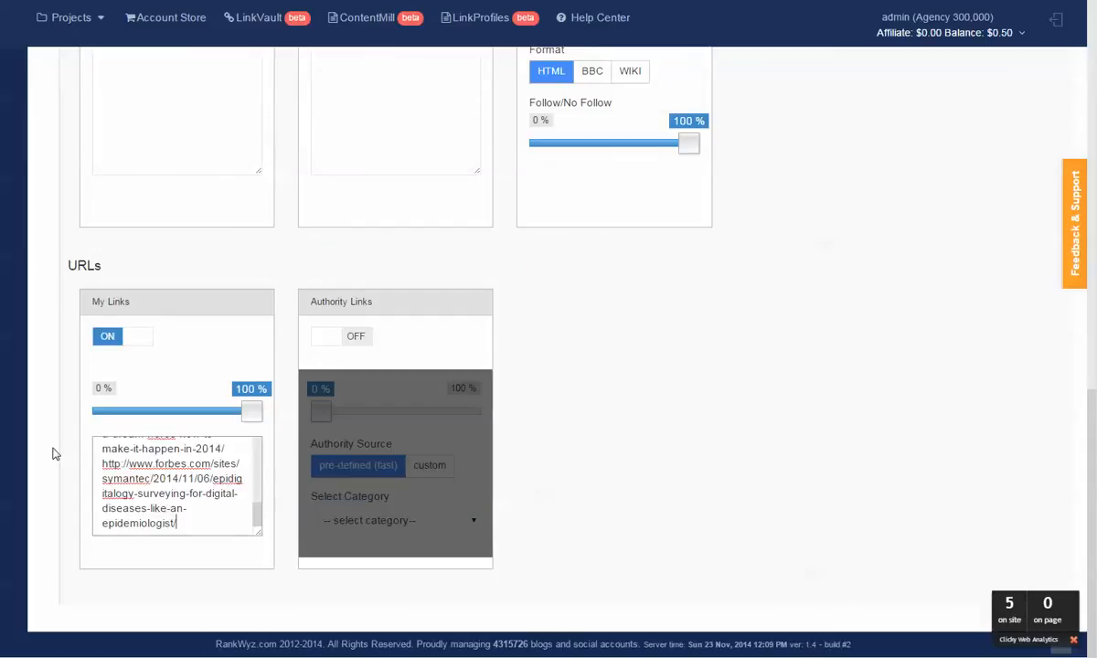
scroll(239, 467, up, 15)
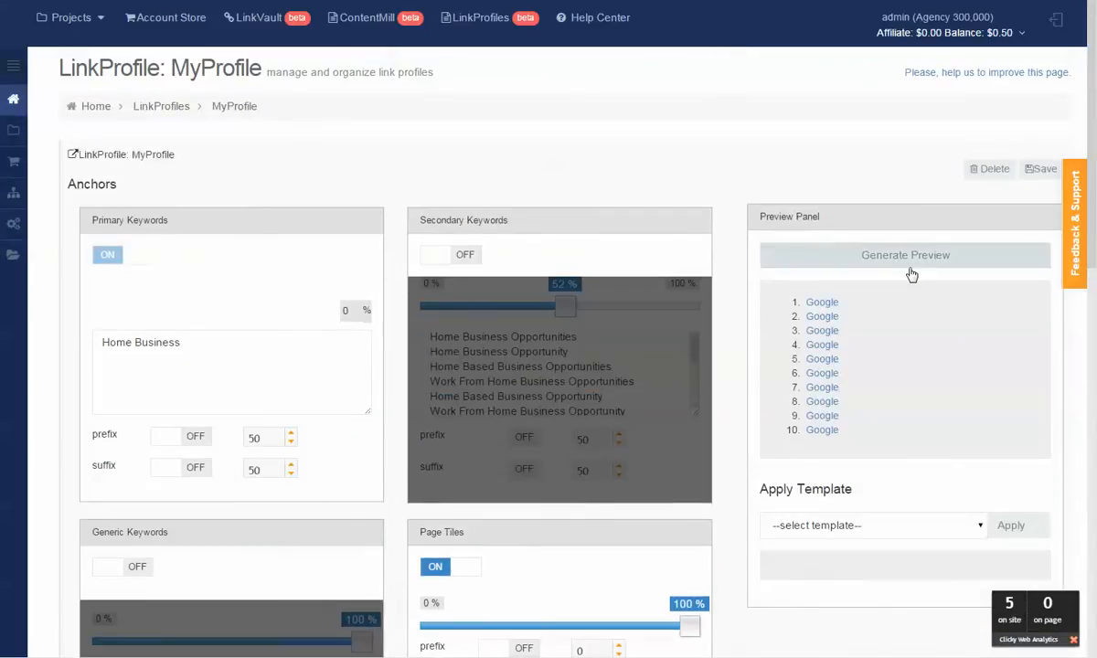
click(856, 256)
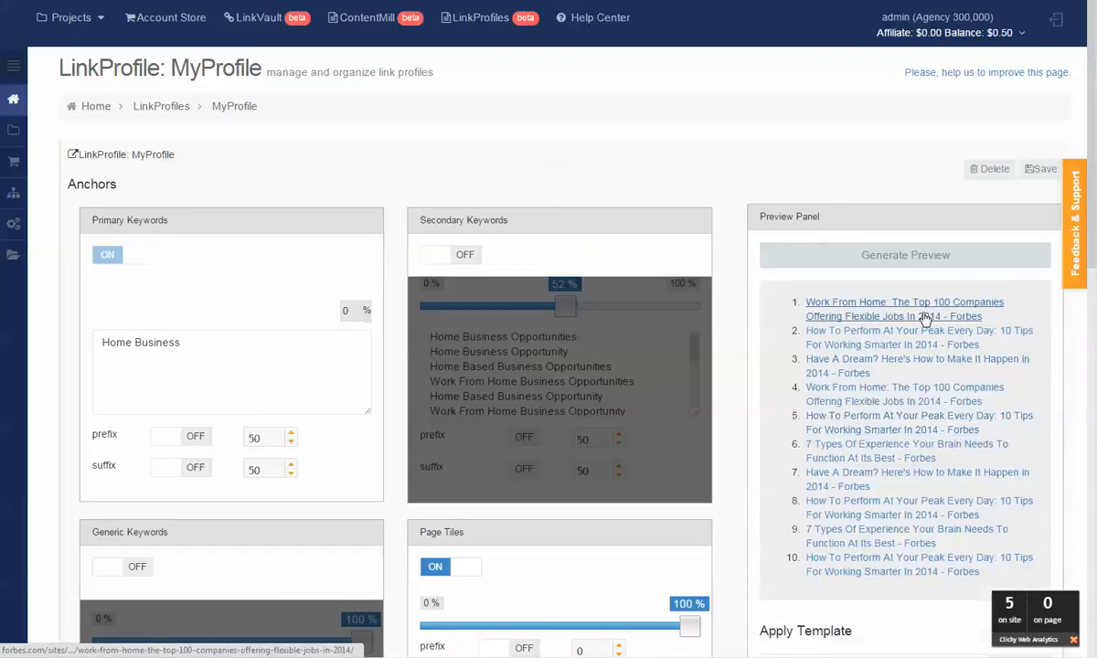
Enable Naked Link at a 50% share, reduce Page Tiles to 50%, and regenerate the preview
scroll(869, 302, down, 2)
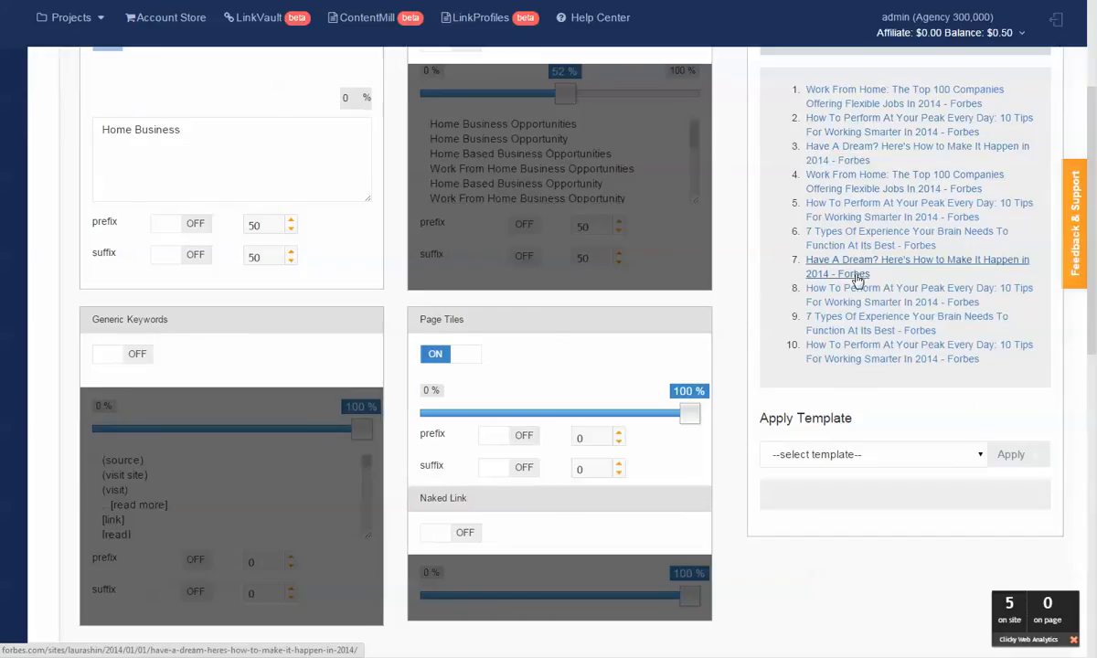
scroll(860, 286, down, 3)
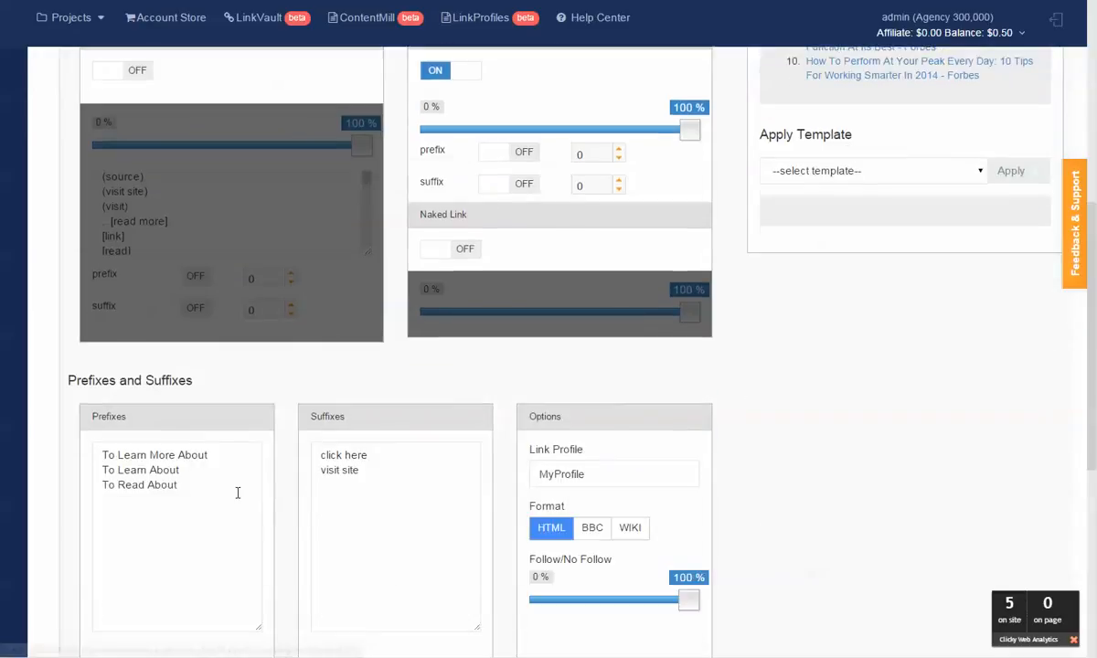
click(428, 248)
drag(689, 312, 560, 316)
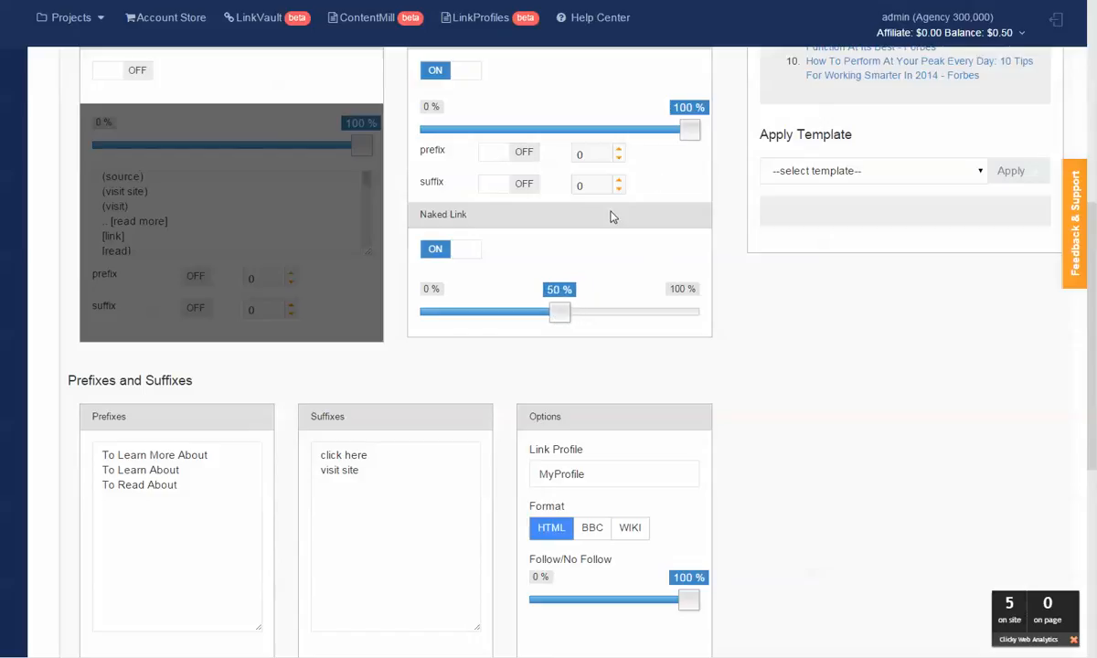
drag(690, 133, 559, 130)
scroll(901, 227, up, 5)
click(909, 186)
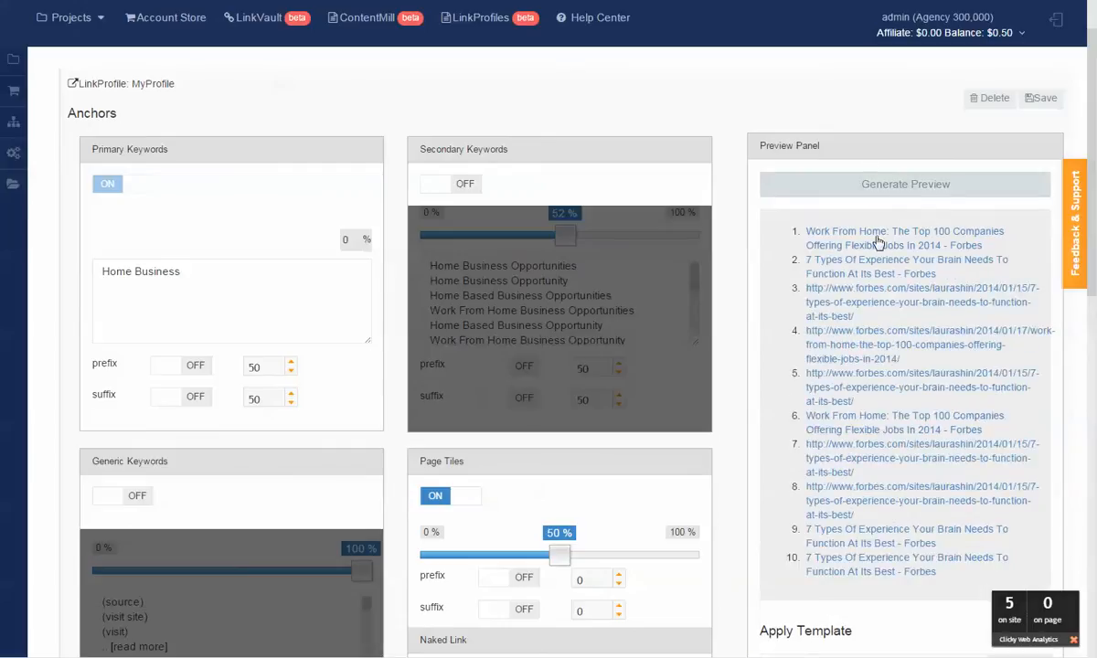
Set Naked Link and Page Tiles to 20% each, and enable Generic Keywords with a 21% share
scroll(833, 306, down, 3)
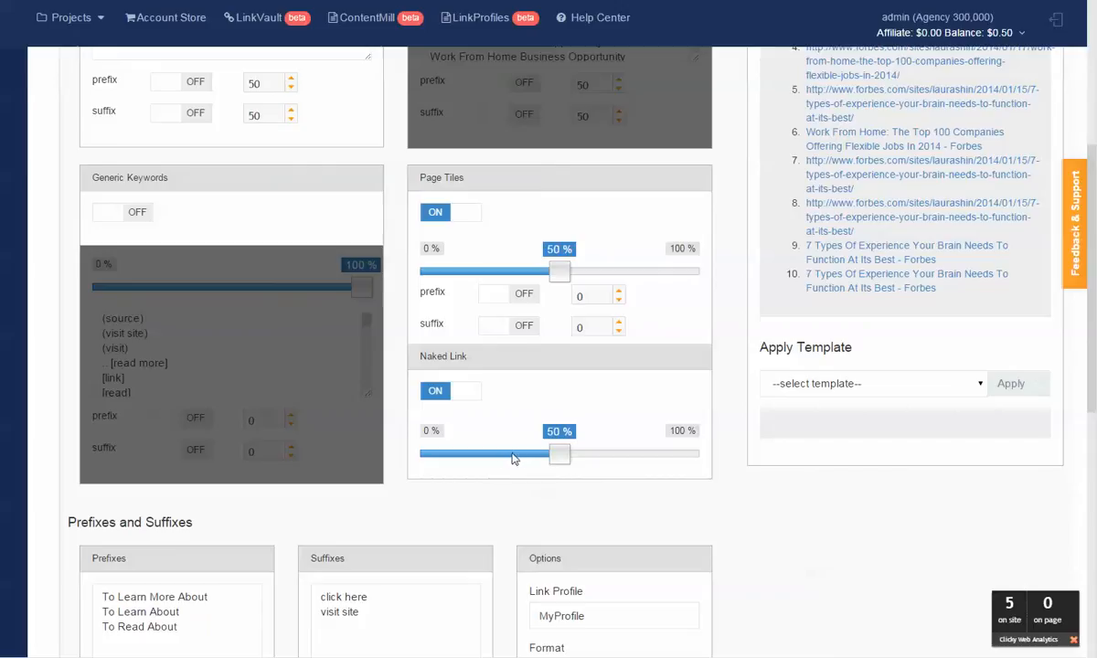
drag(562, 460, 482, 460)
drag(559, 284, 490, 286)
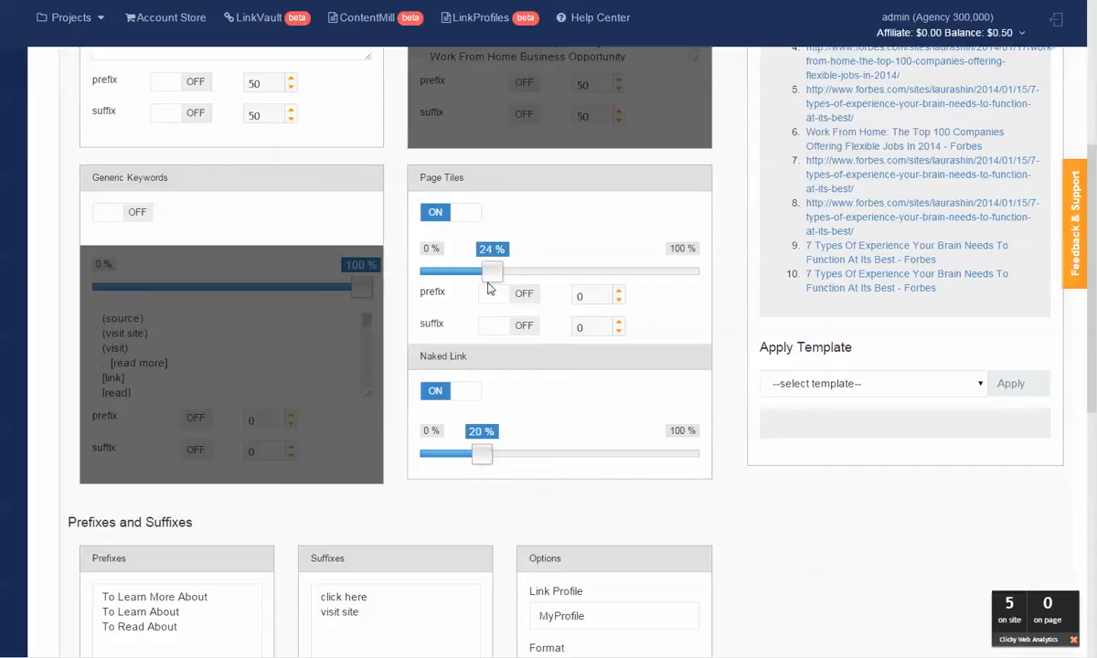
click(102, 222)
drag(346, 289, 157, 299)
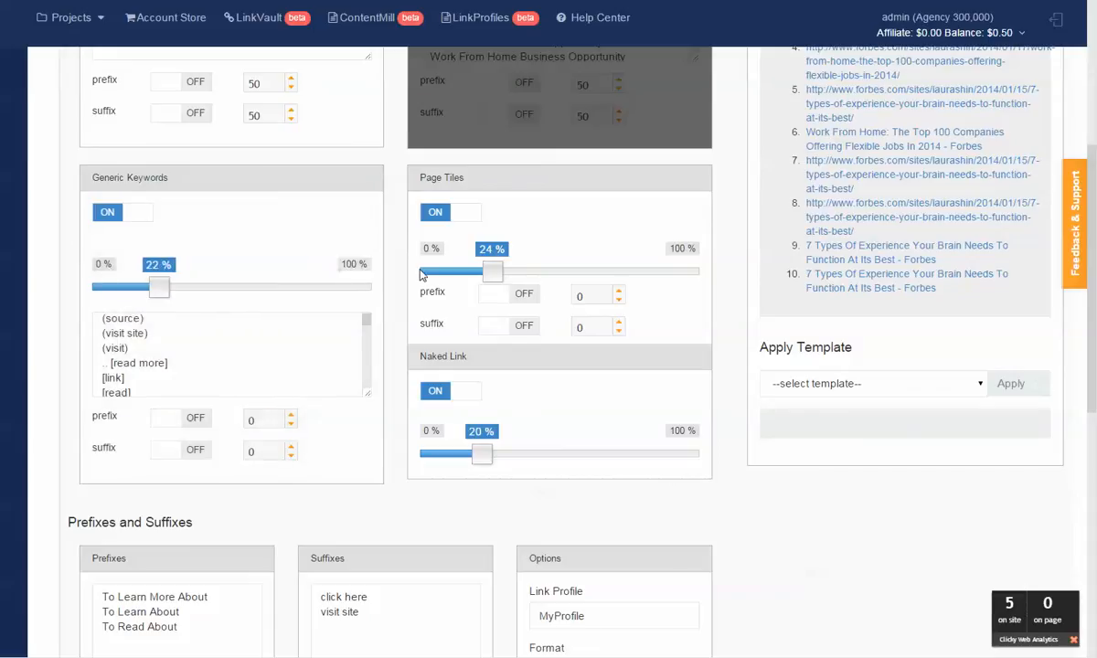
click(156, 293)
drag(482, 274, 475, 274)
Enable Secondary Keywords and set its share to 20%
scroll(475, 256, up, 2)
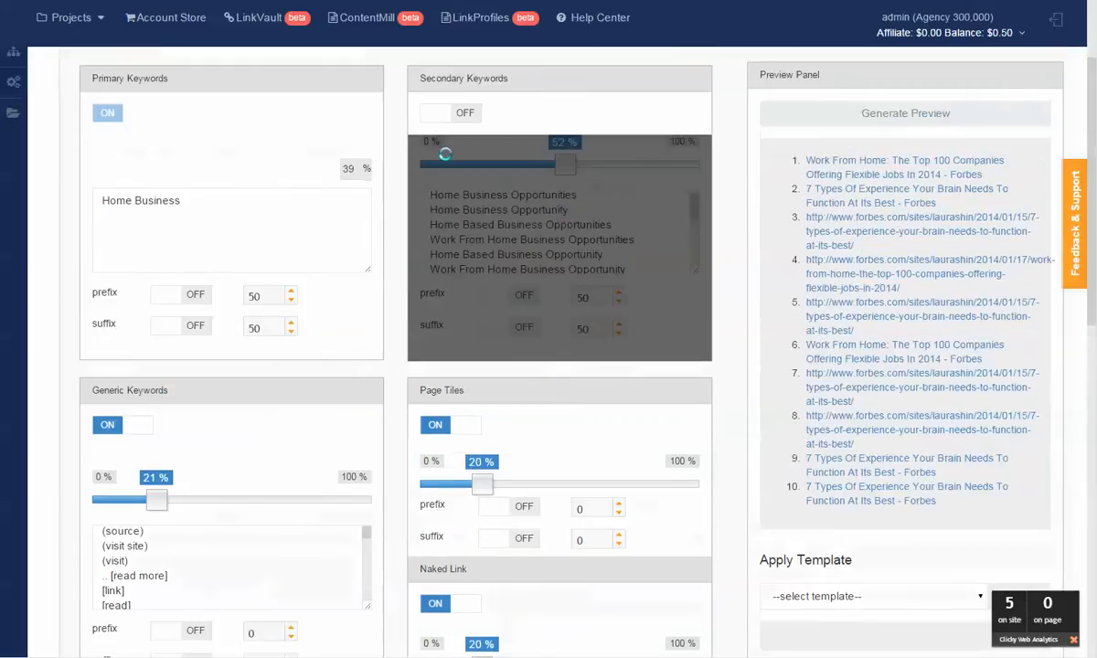
click(440, 119)
click(502, 178)
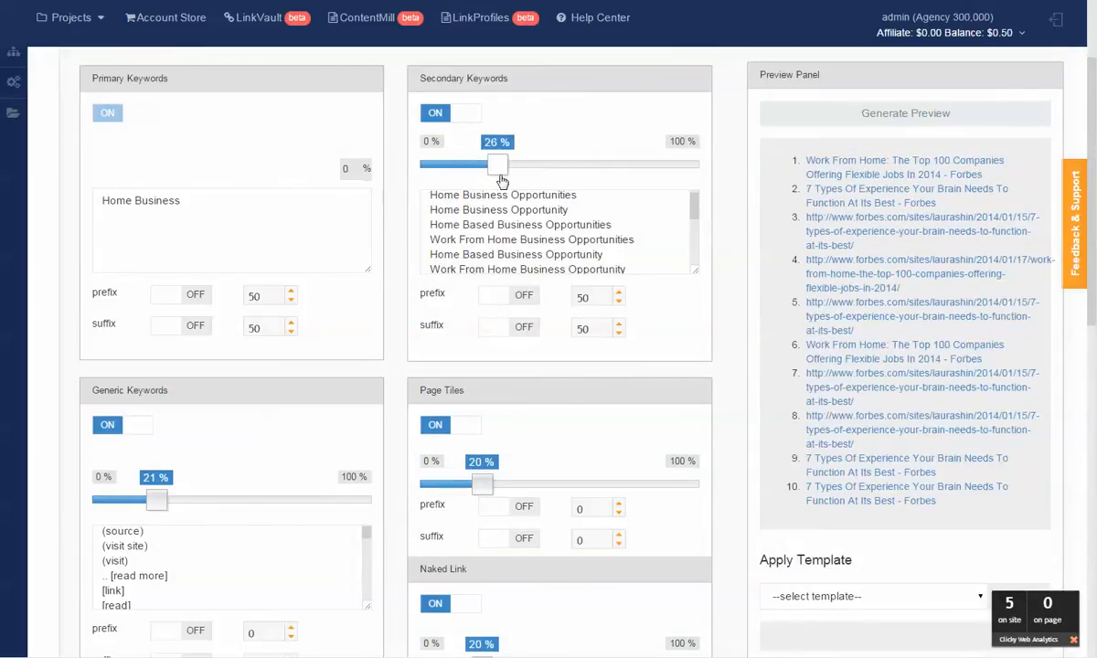
drag(501, 180, 485, 183)
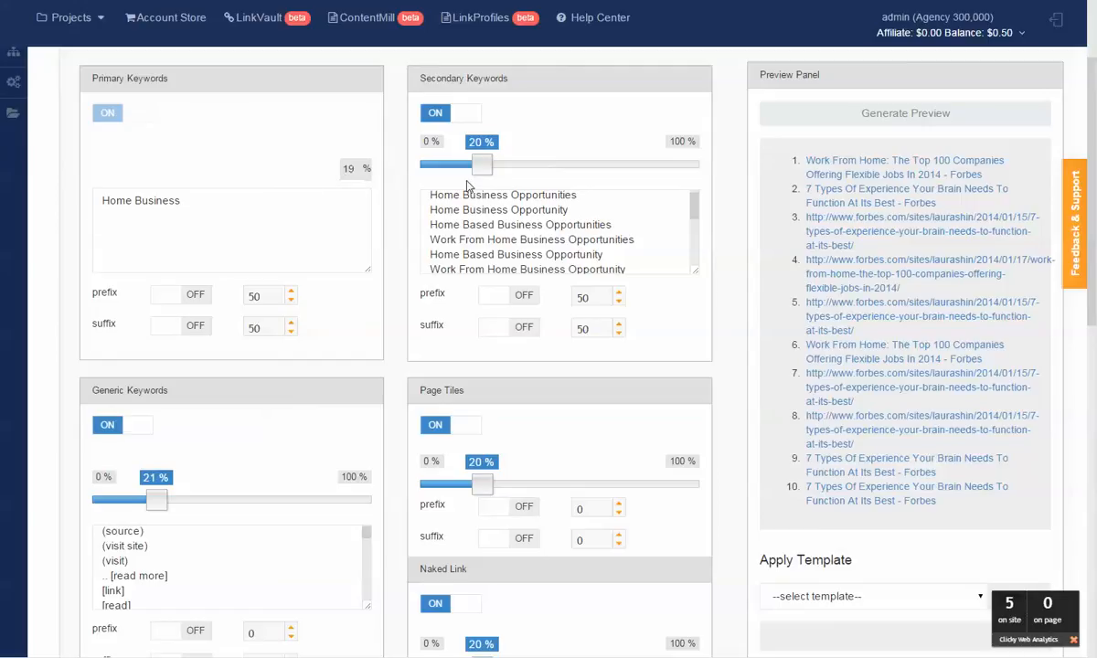
Regenerate the preview repeatedly to examine the mix of anchors from all five anchor types
click(866, 119)
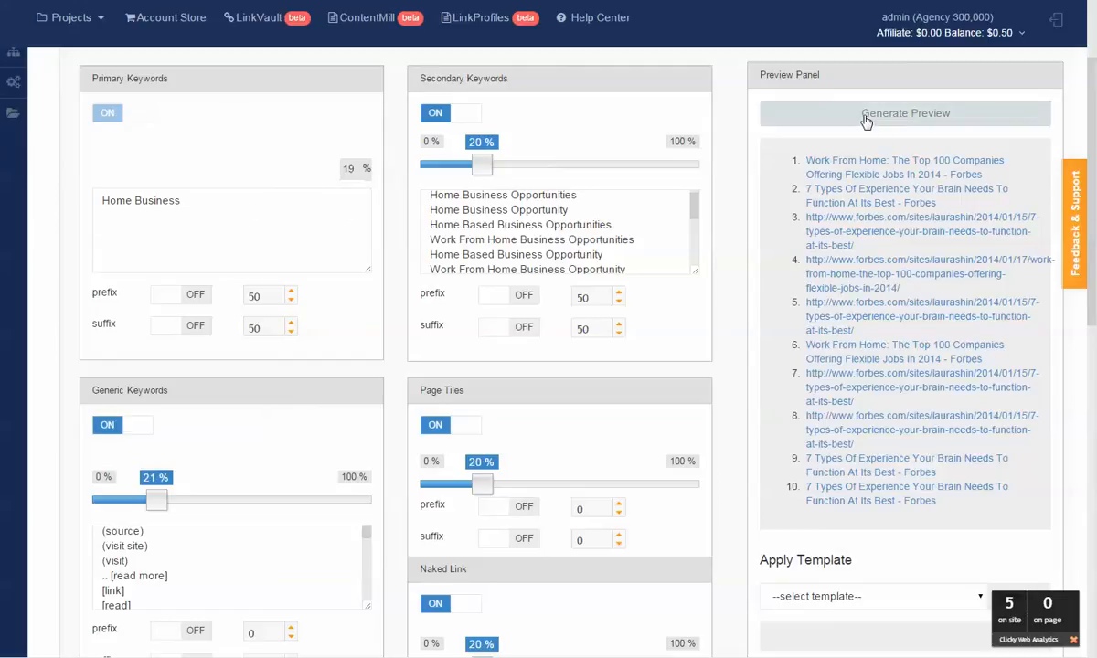
click(865, 118)
click(865, 117)
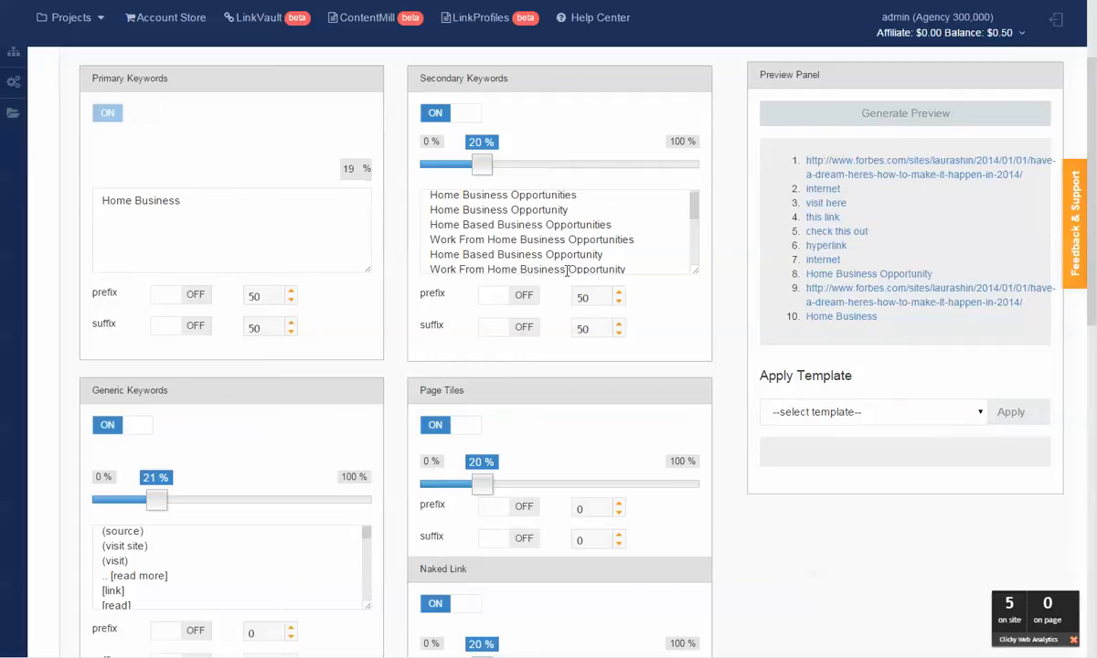
click(922, 111)
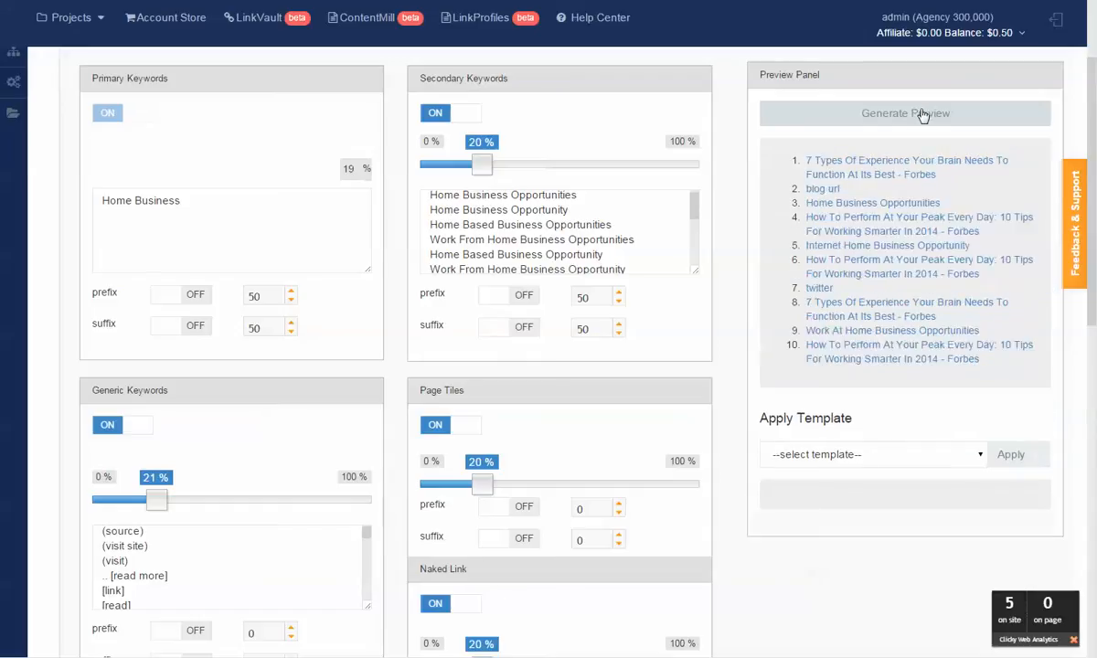
click(922, 114)
click(864, 114)
click(863, 114)
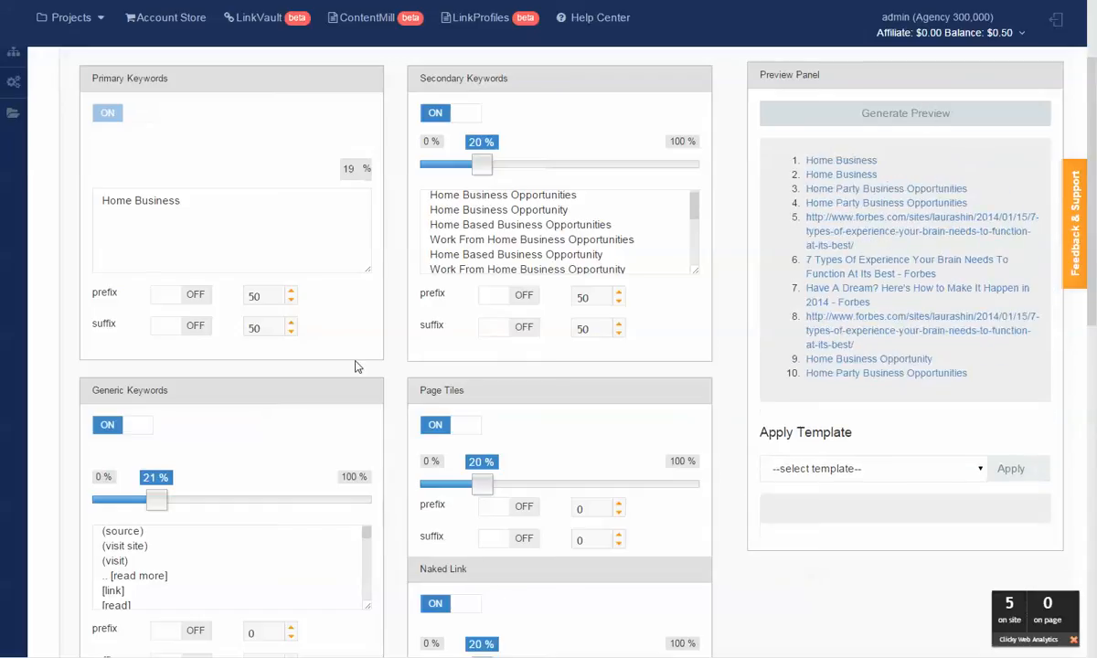
Enable both the prefix and the suffix for Secondary Keywords and Primary Keywords
click(486, 296)
click(488, 328)
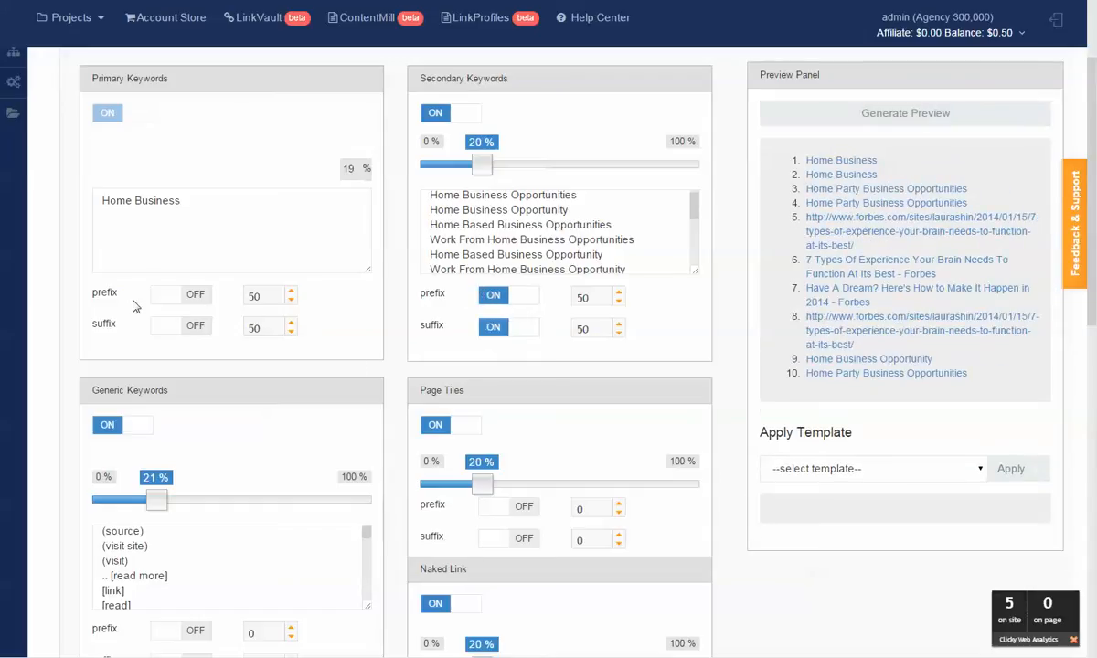
click(168, 295)
click(165, 327)
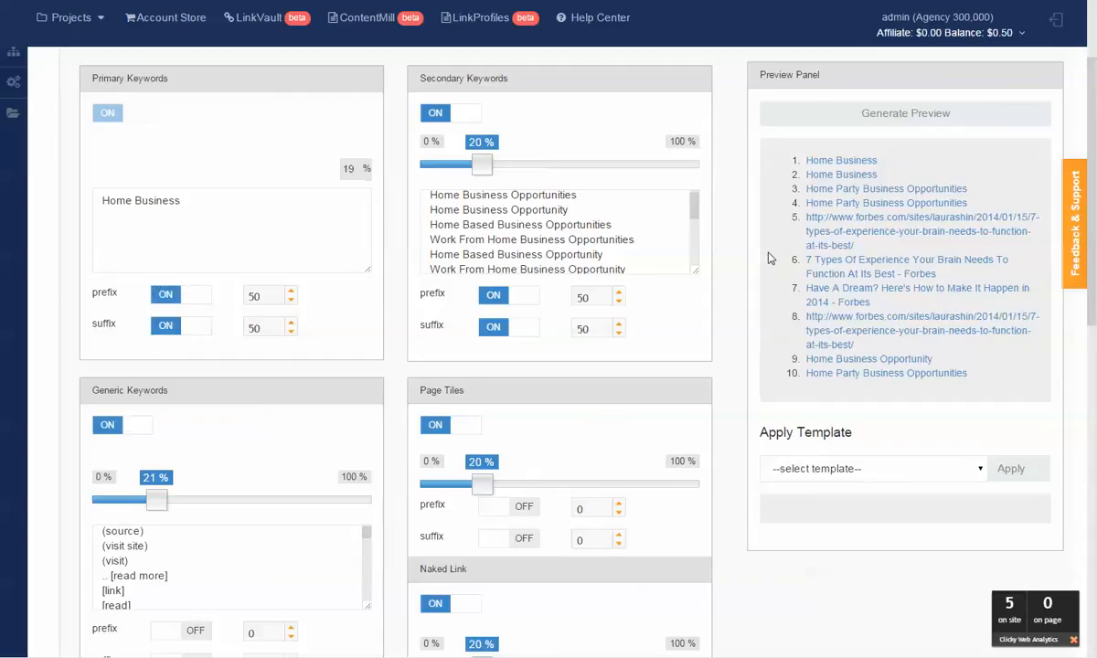
Regenerate the preview repeatedly to examine how prefixes and suffixes are added to the keyword anchors
click(812, 107)
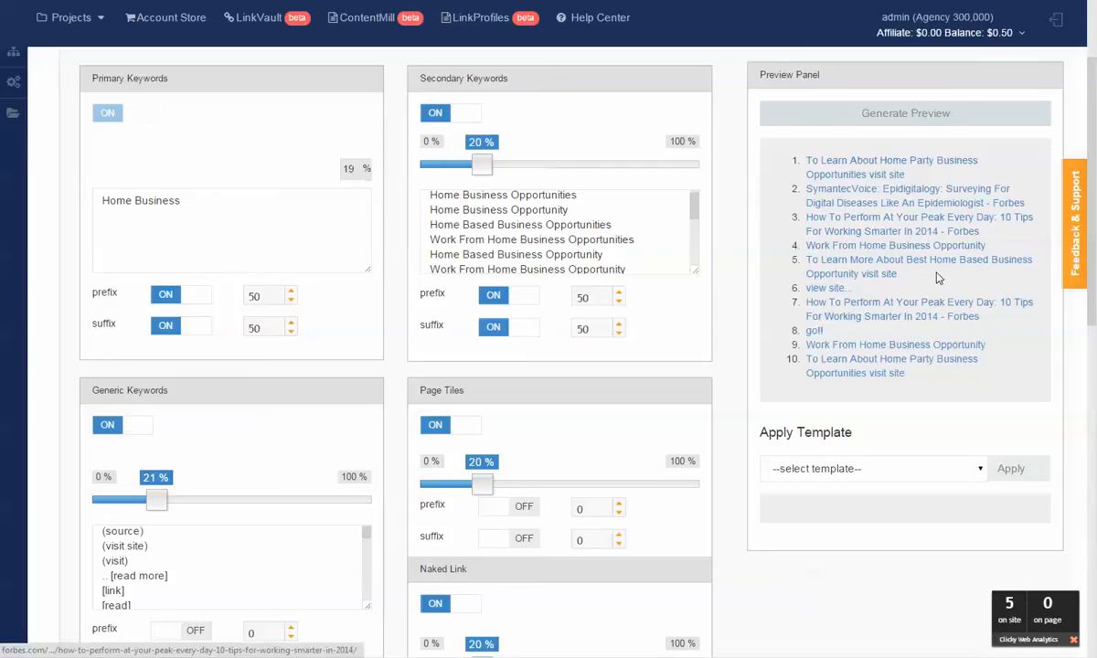
click(950, 125)
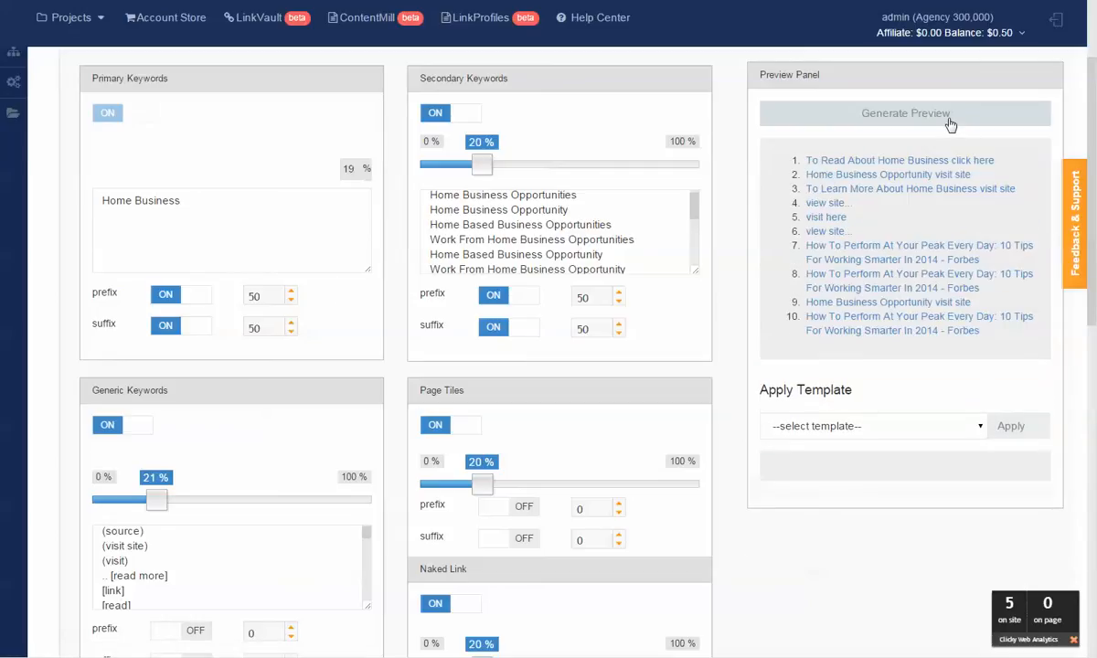
click(950, 124)
click(950, 125)
click(950, 124)
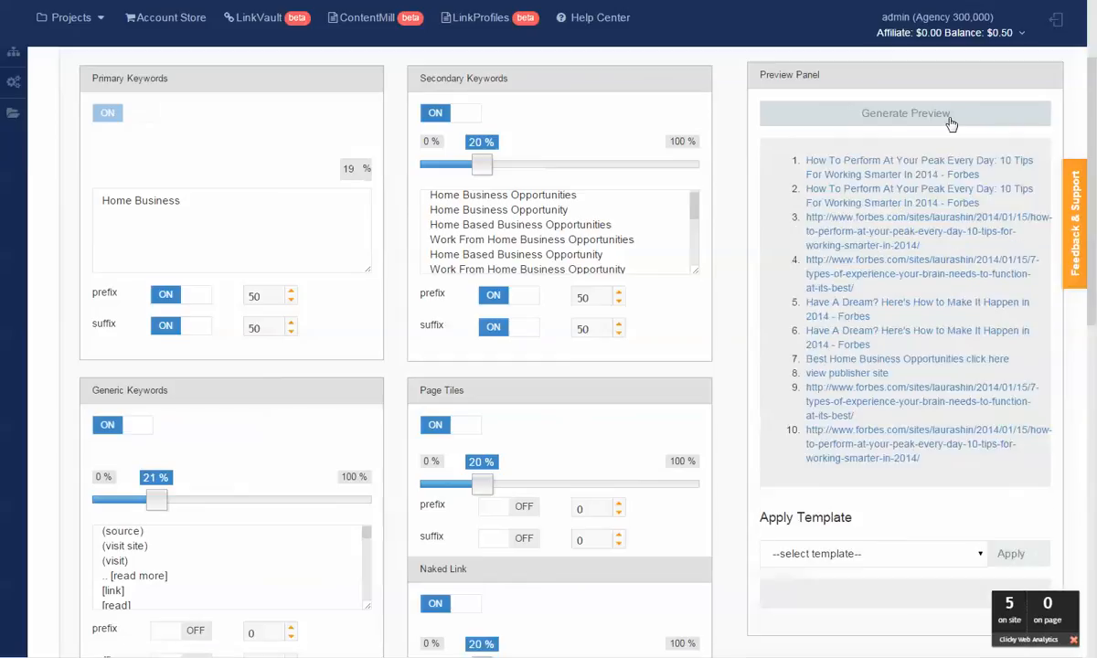
click(950, 125)
click(950, 124)
click(950, 124)
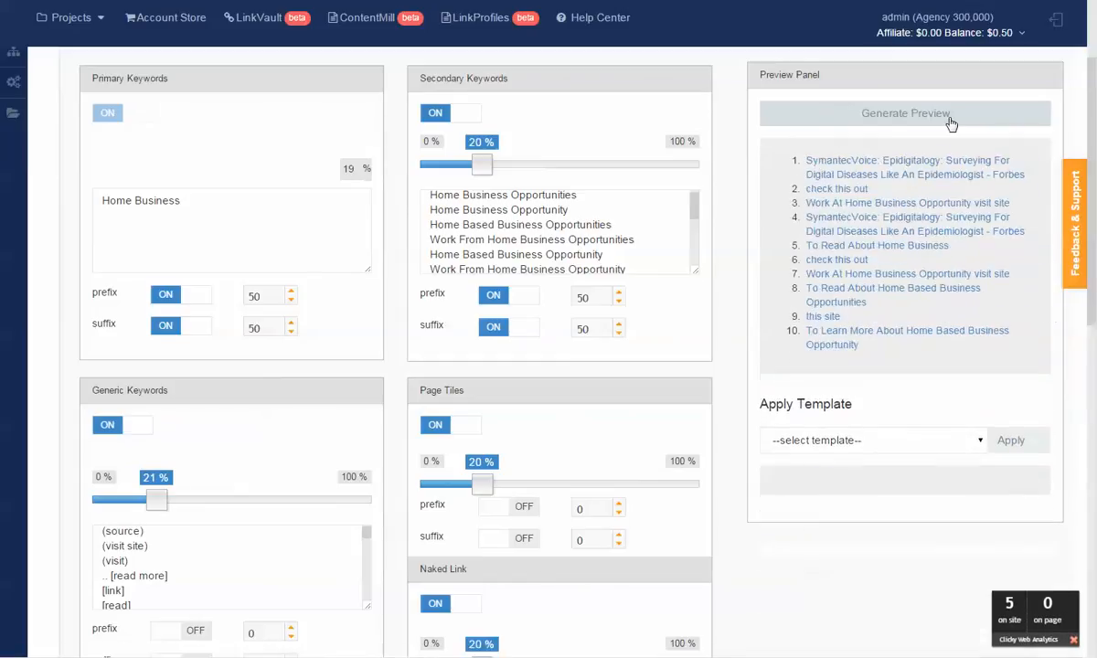
Turn off Secondary Keywords, Generic Keywords, Page Tiles and Naked Link, leaving only Primary Keywords enabled
click(467, 124)
scroll(439, 202, down, 2)
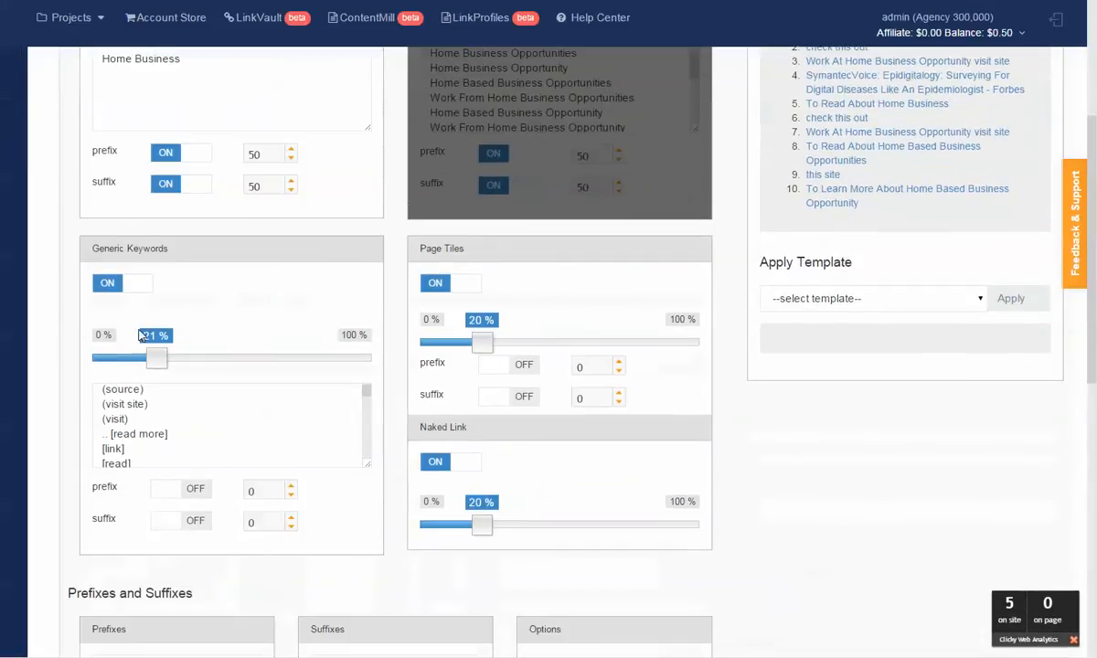
click(136, 283)
click(463, 282)
scroll(463, 282, down, 3)
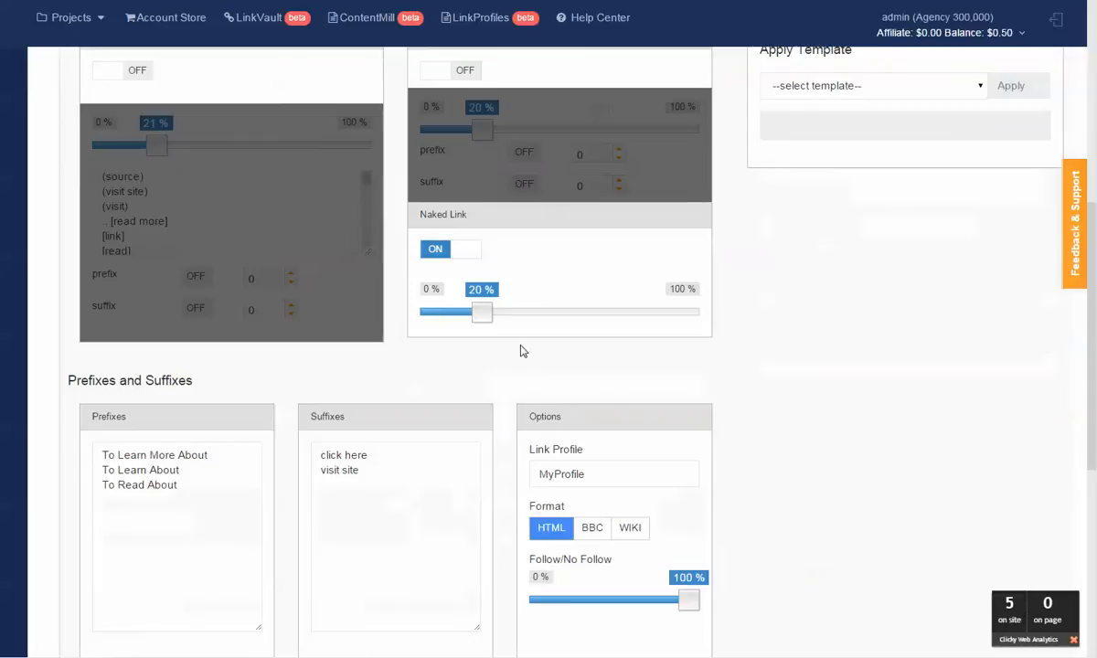
click(476, 262)
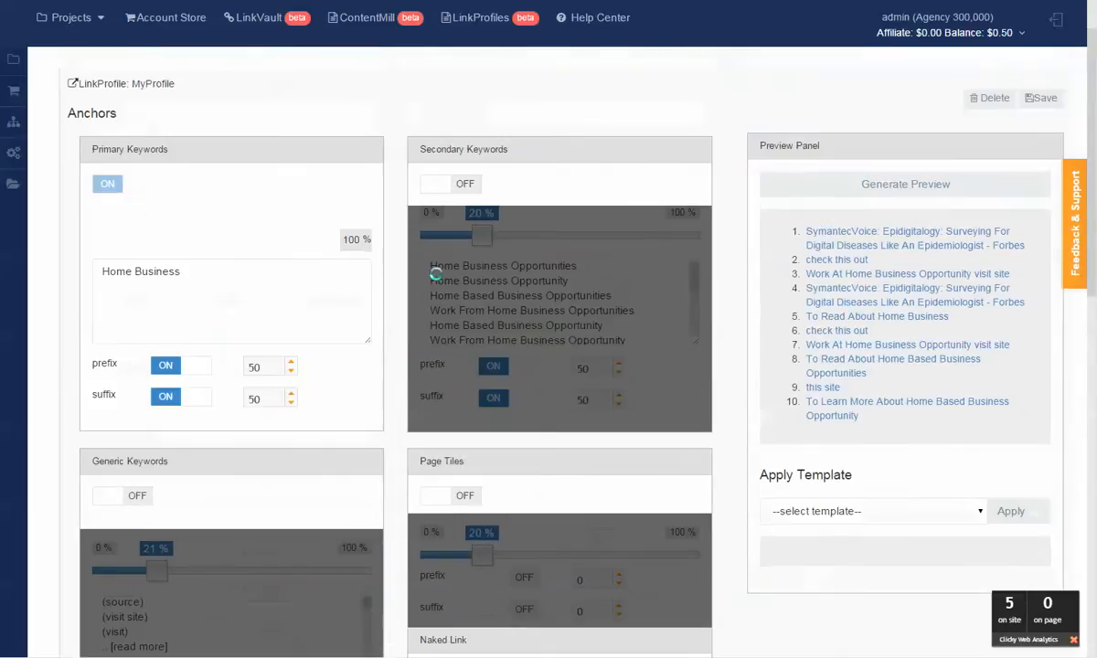
Turn off My Links and enable Authority Links at a 100% share, using the pre-defined category Business » Home Business
scroll(795, 340, down, 2)
scroll(796, 340, down, 1)
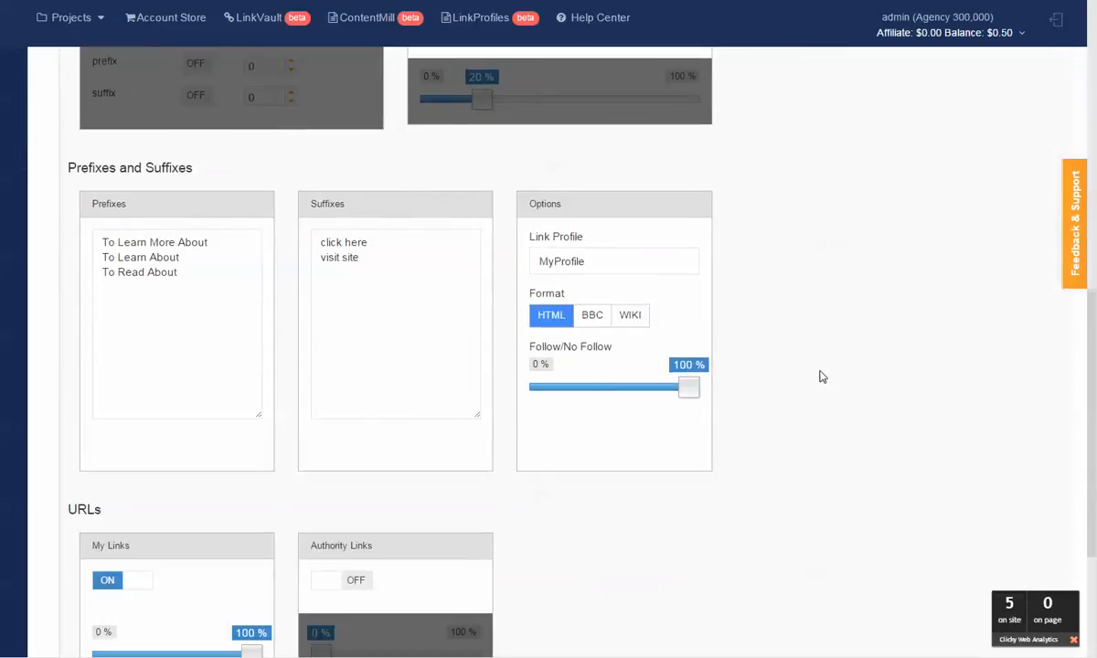
scroll(833, 366, down, 3)
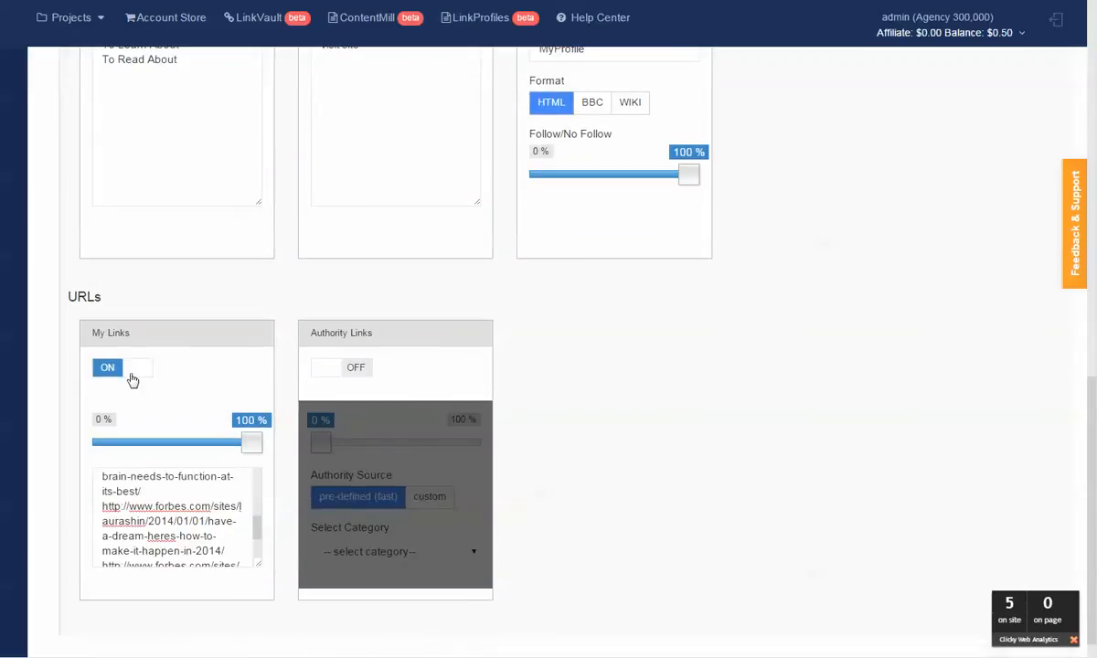
click(131, 373)
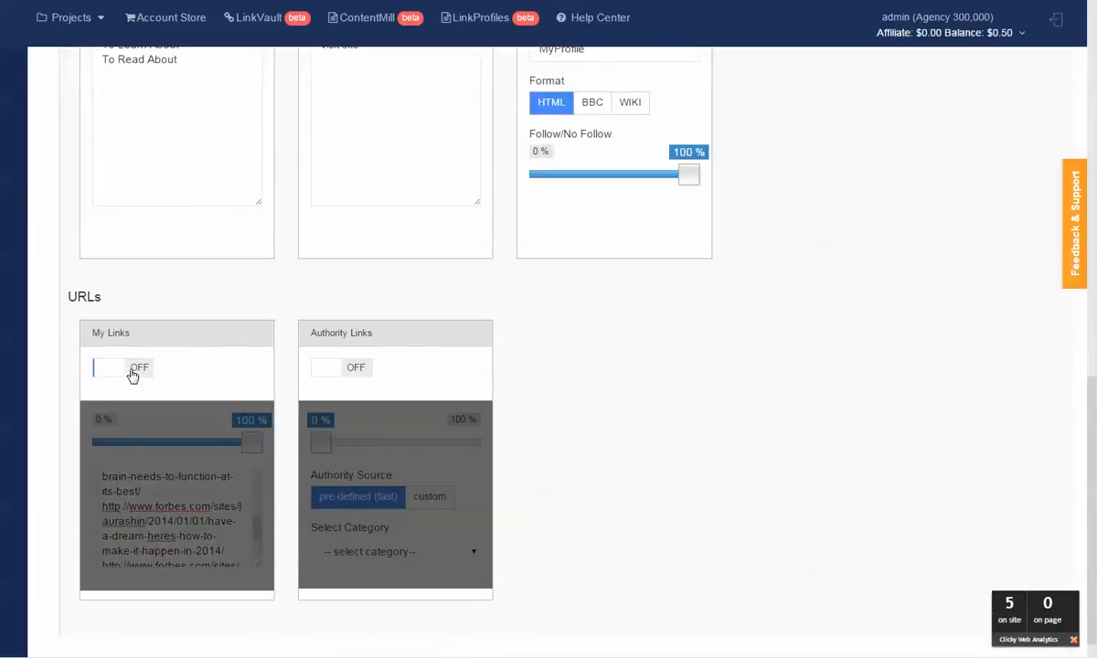
click(319, 370)
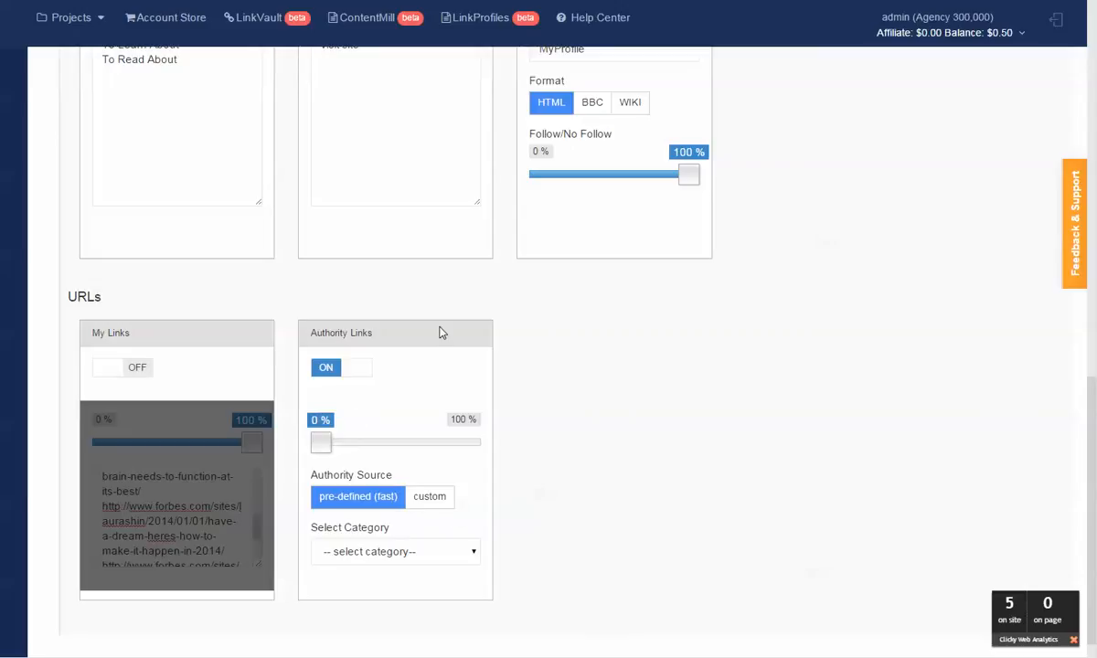
drag(321, 444, 540, 469)
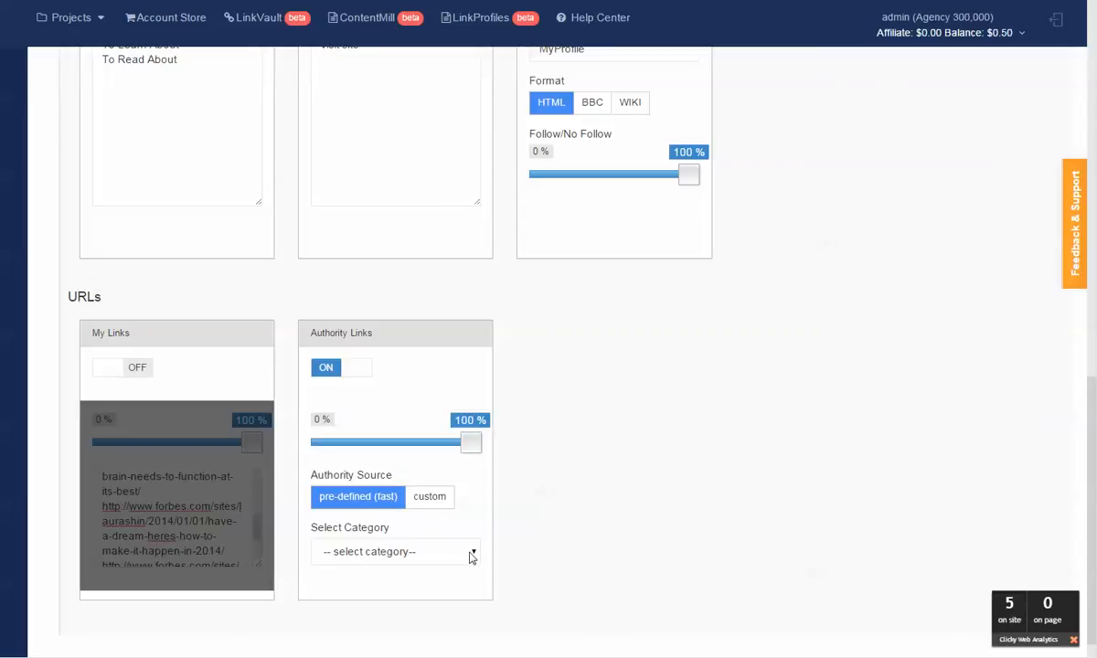
click(472, 552)
click(490, 411)
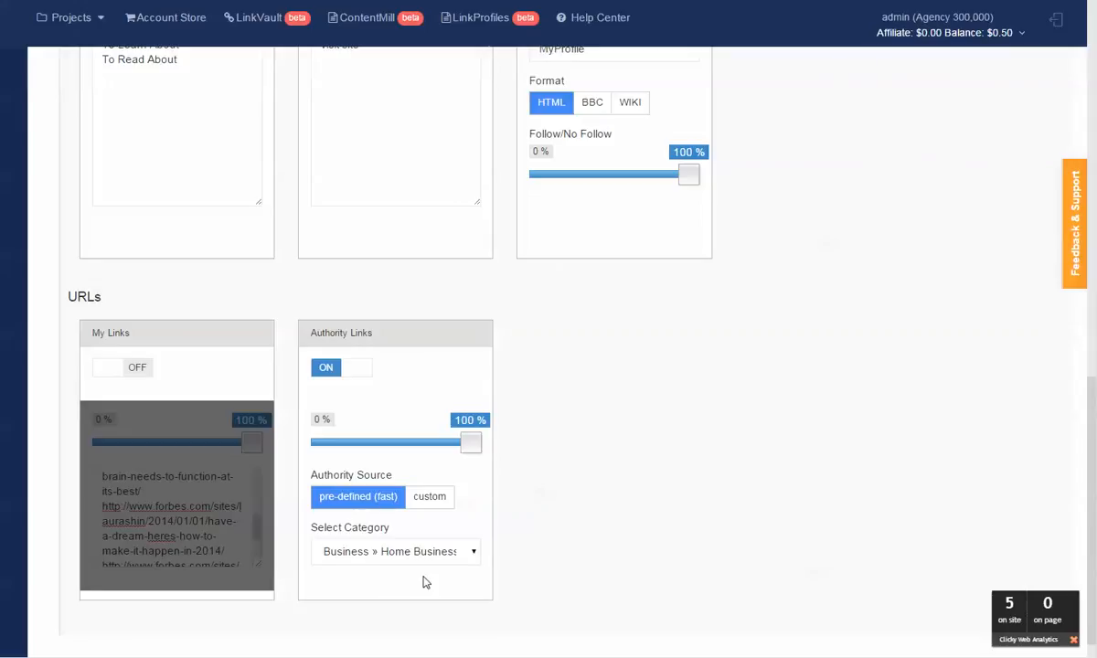
scroll(617, 502, up, 5)
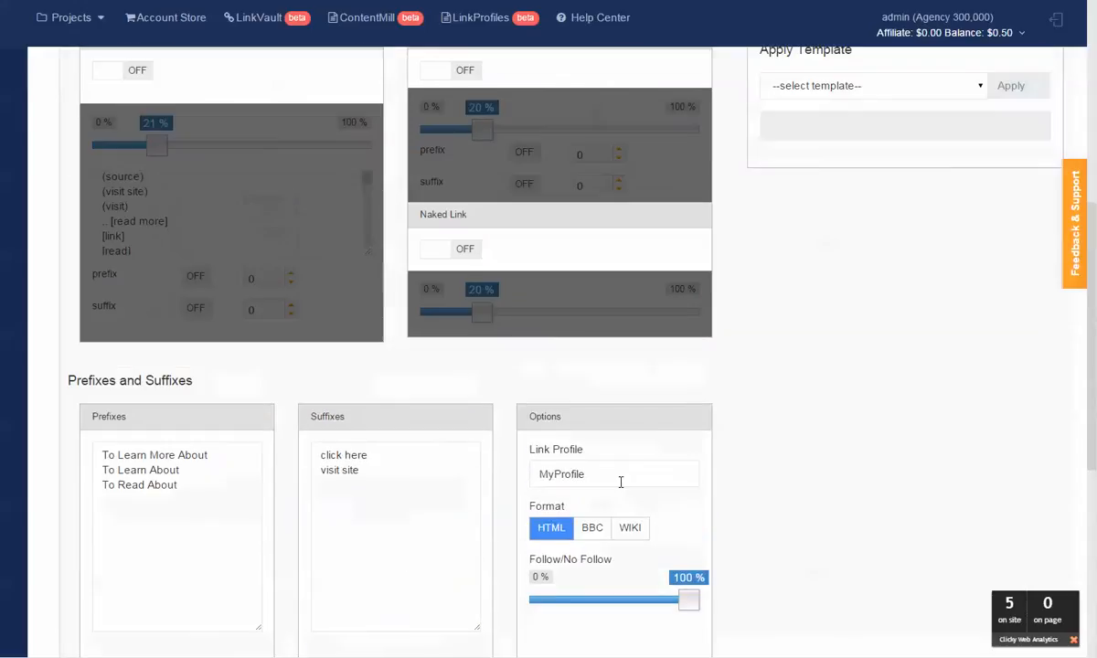
Save the current MyProfile settings and reopen the profile from the link profiles list
scroll(620, 482, up, 4)
click(920, 116)
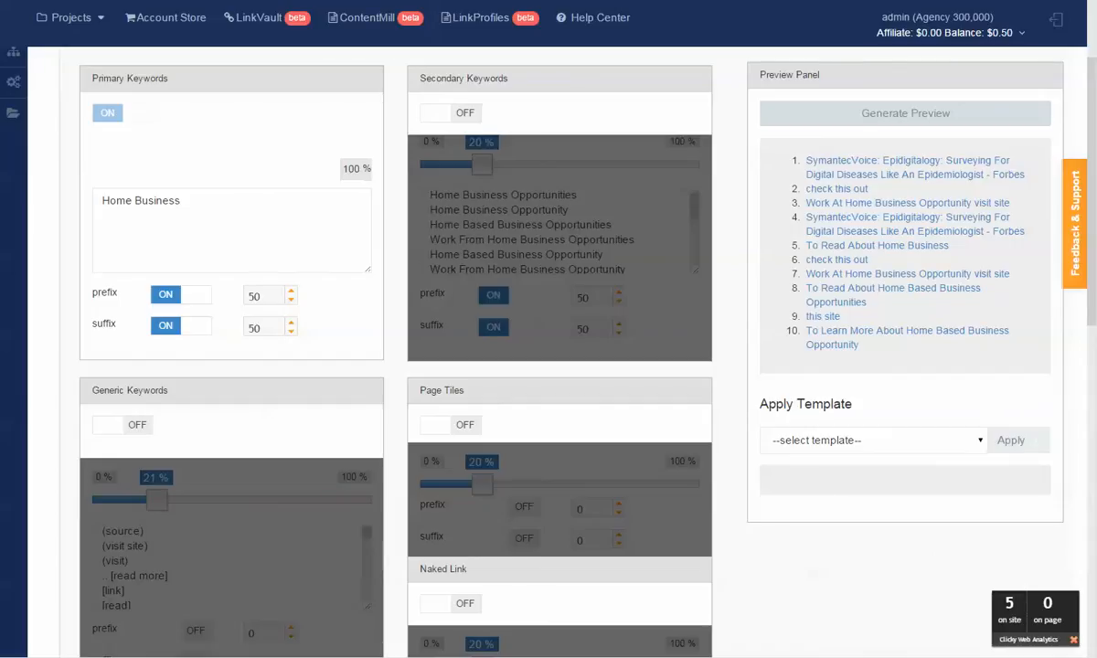
scroll(505, 96, down, 9)
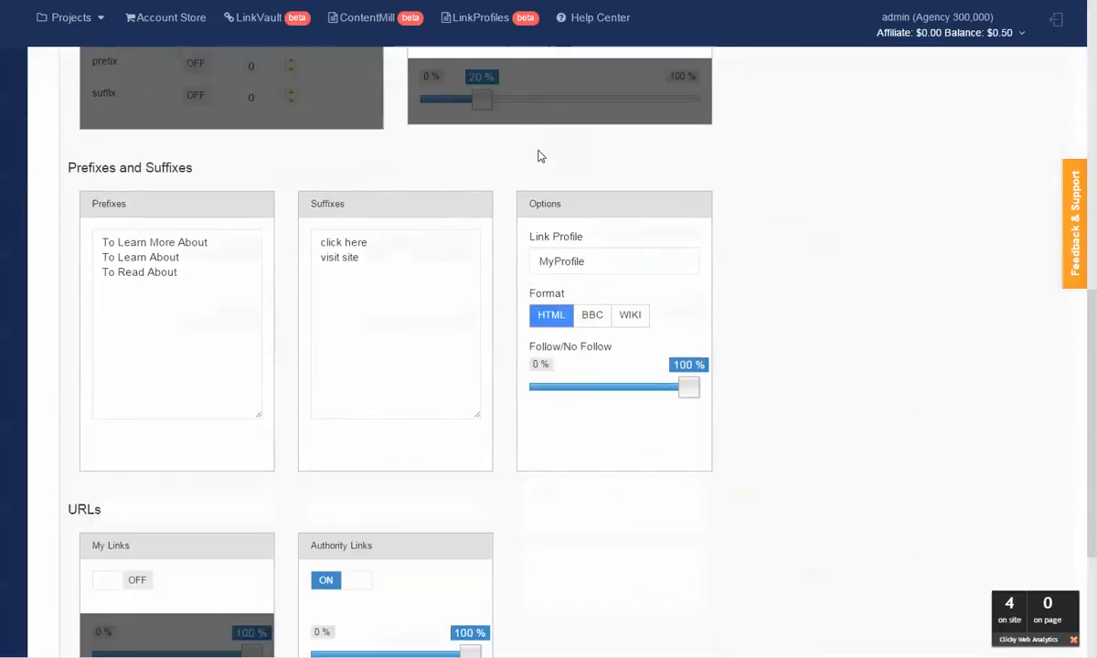
scroll(896, 174, up, 10)
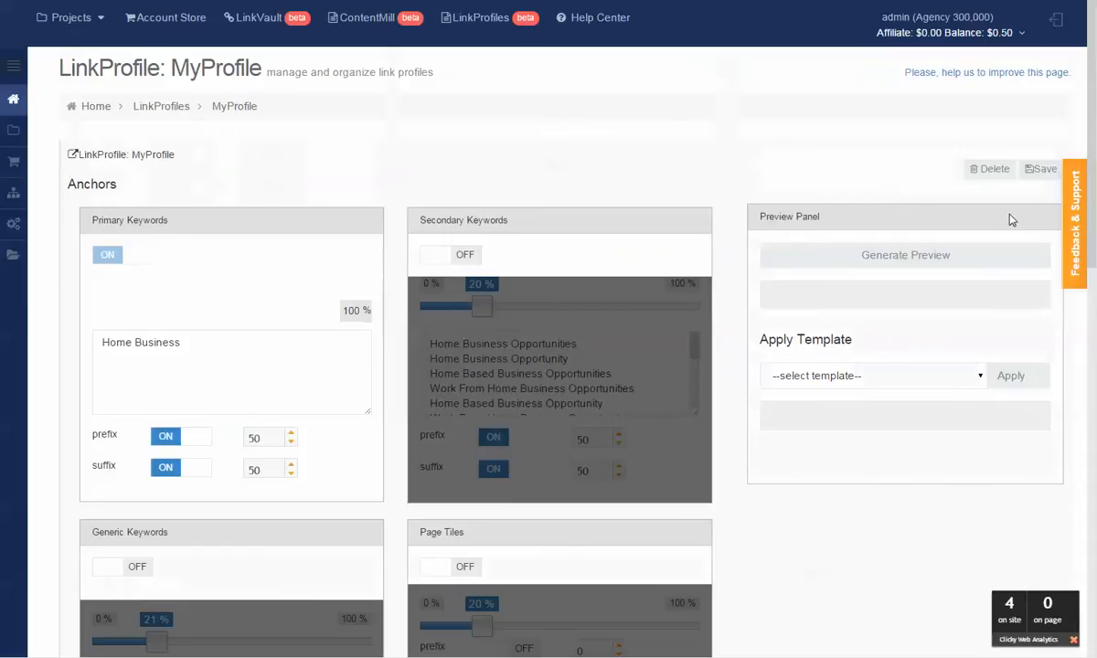
click(1043, 171)
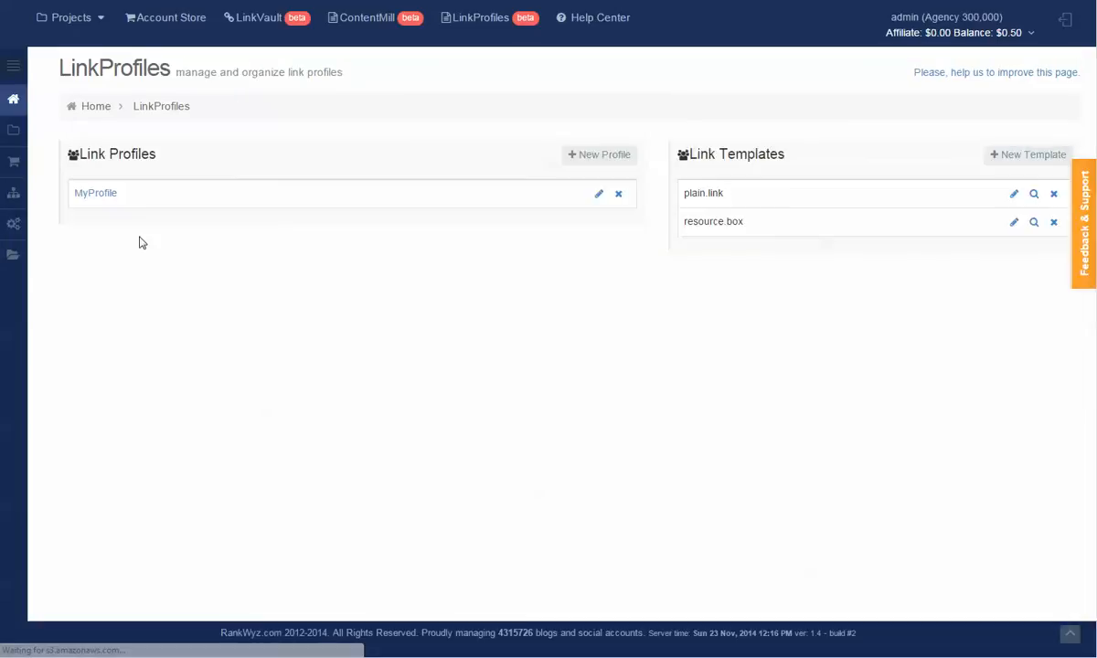
click(94, 196)
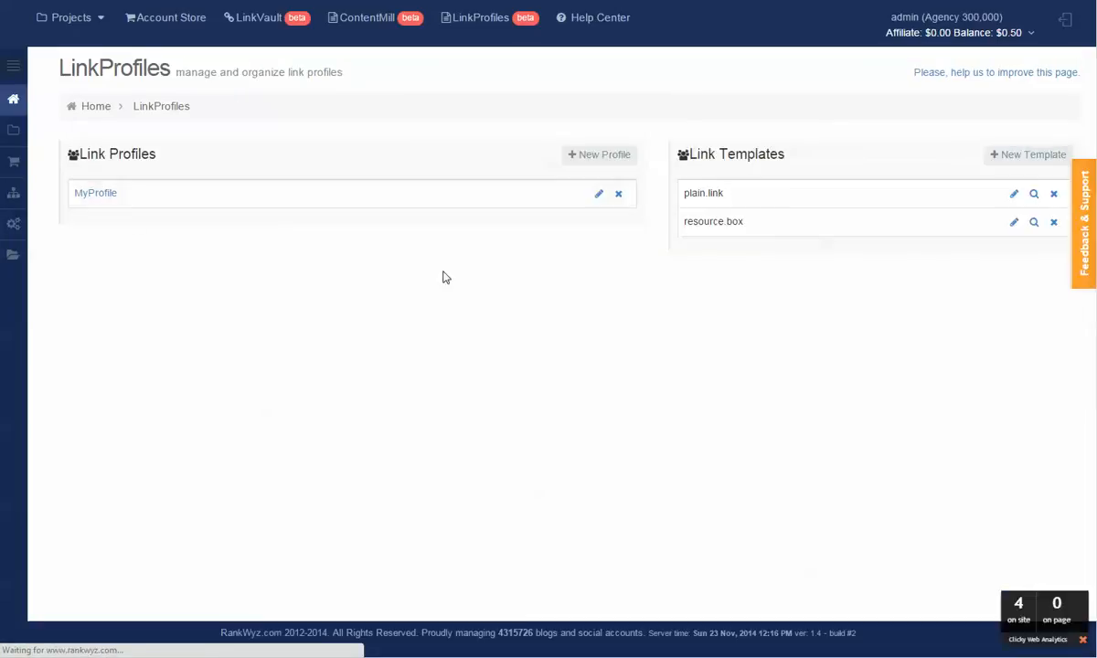
Check the authority link settings, generate a preview, and examine the primary keyword anchors and their target URLs
scroll(436, 272, down, 10)
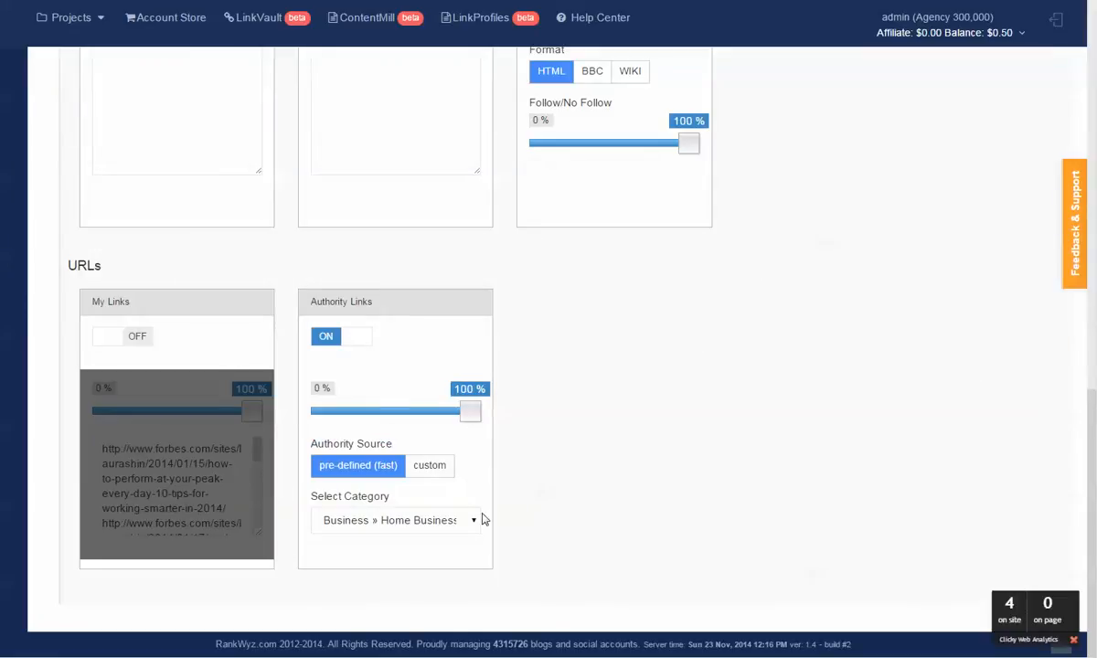
scroll(773, 406, up, 15)
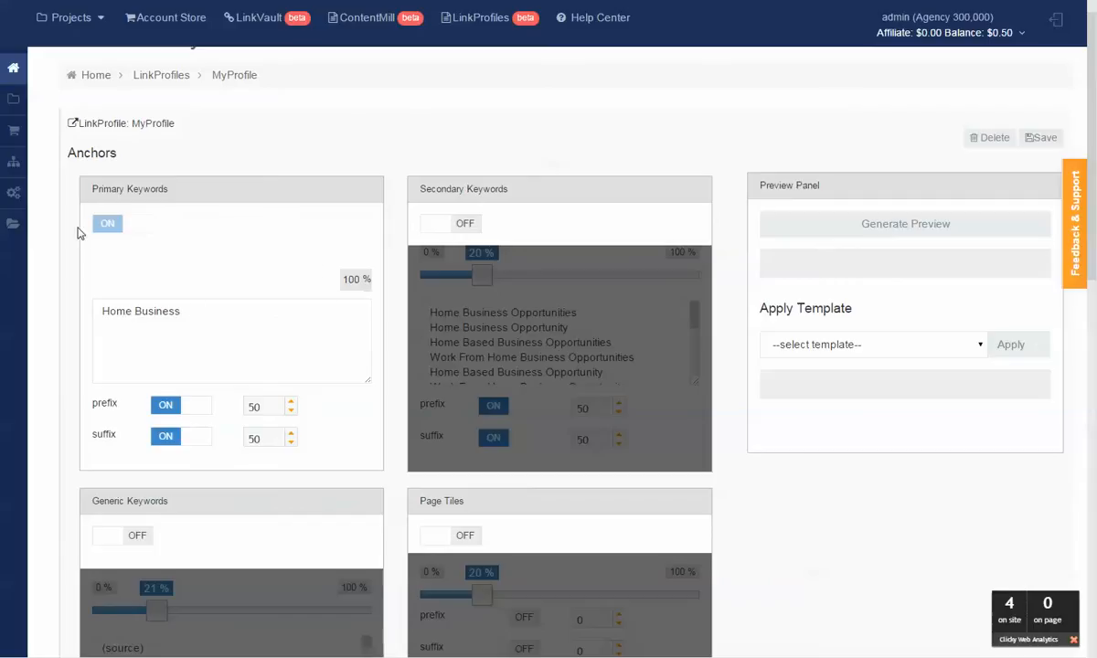
click(843, 225)
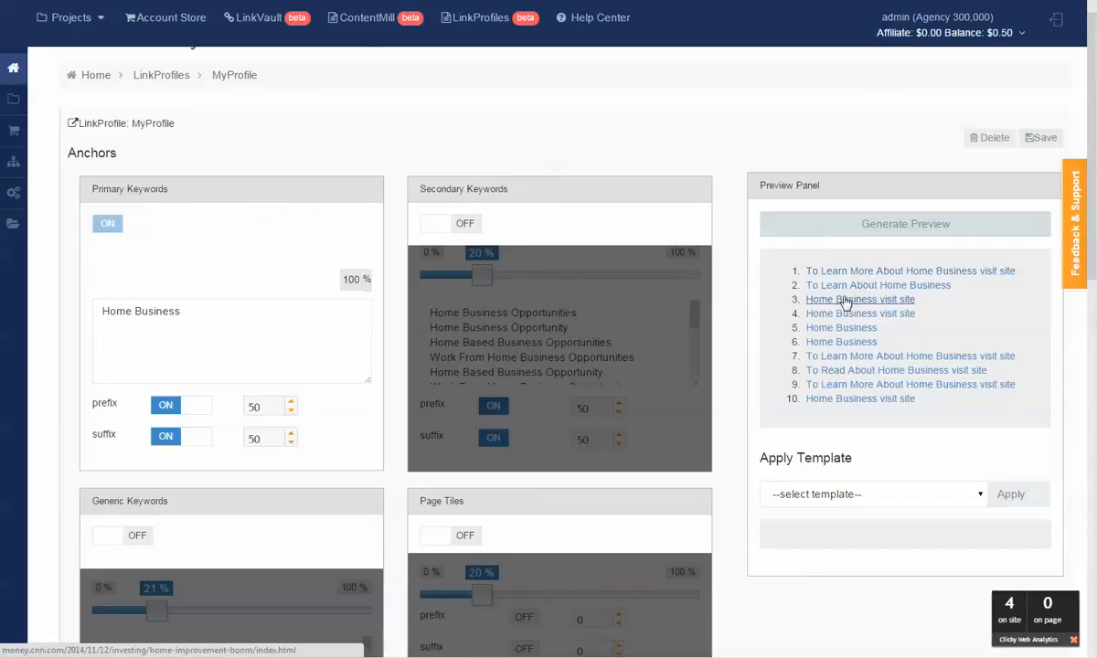
scroll(857, 299, down, 2)
scroll(857, 211, up, 2)
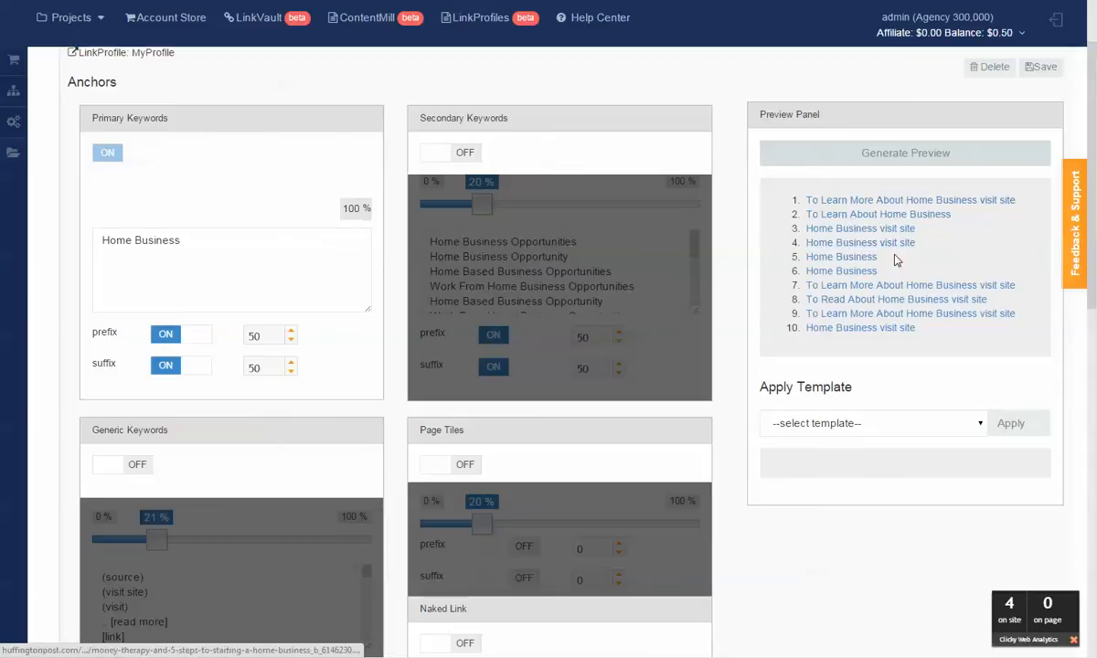
scroll(847, 284, down, 2)
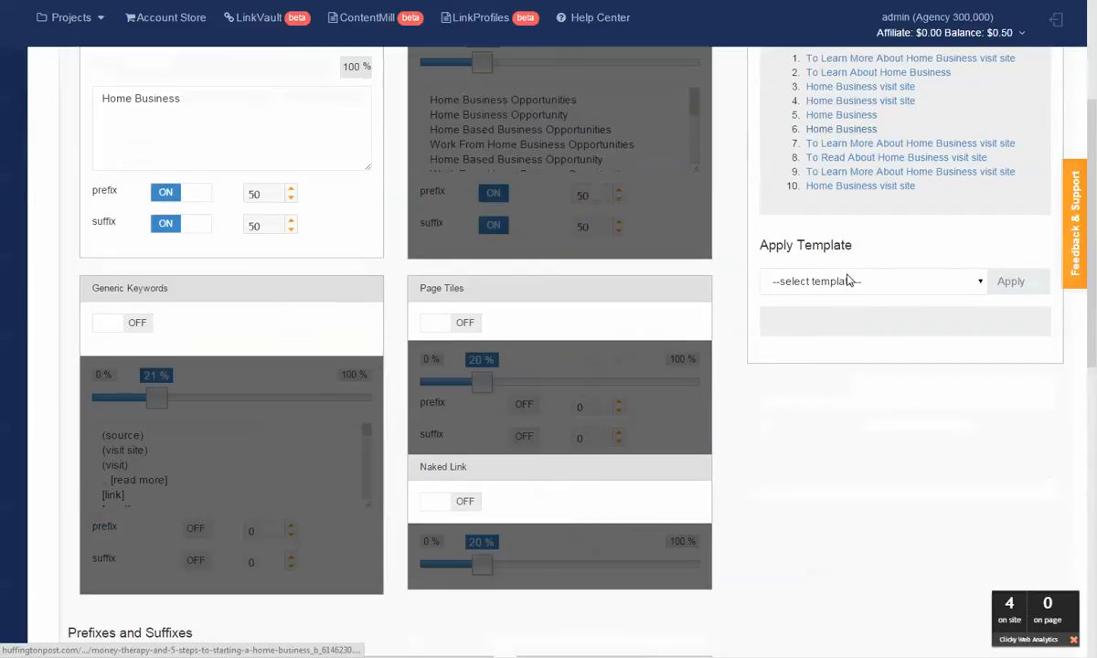
scroll(855, 212, up, 1)
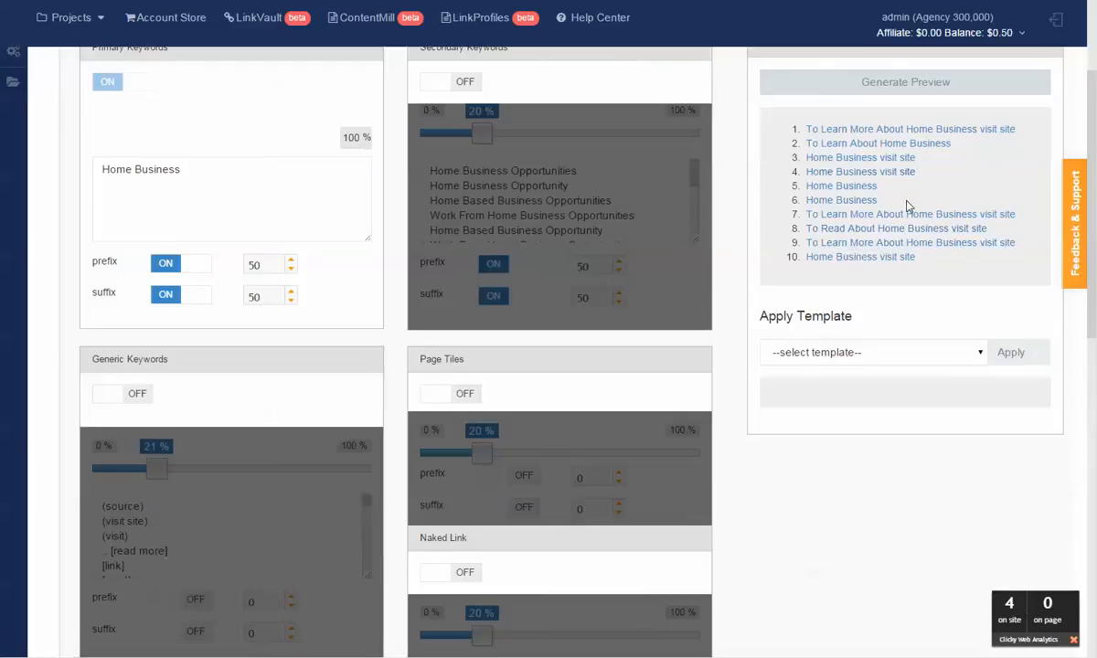
scroll(906, 209, up, 1)
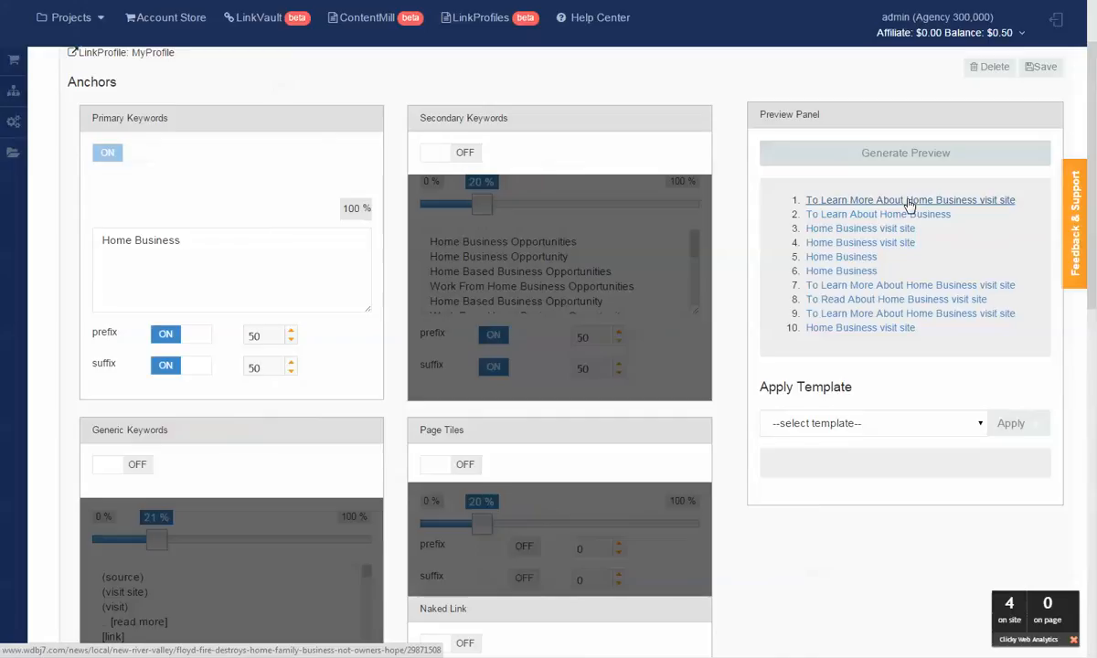
Enable Naked Link and set its share to 100%
scroll(649, 228, down, 4)
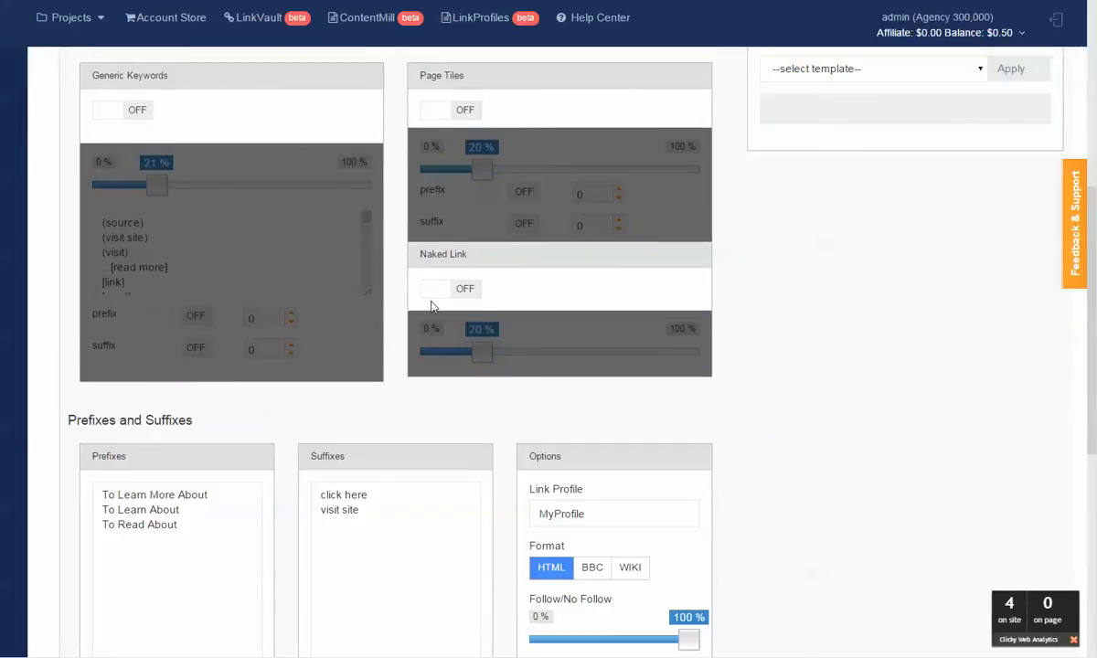
click(436, 298)
drag(483, 353, 796, 355)
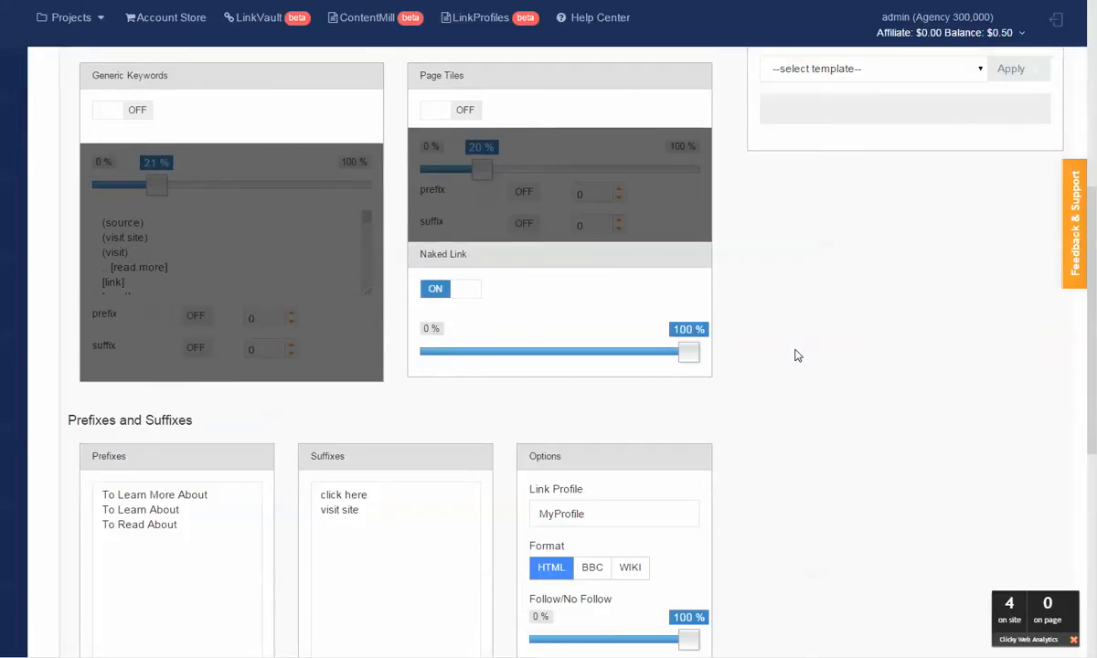
Generate a preview of the naked links and examine the listed authority URLs
scroll(399, 531, down, 1)
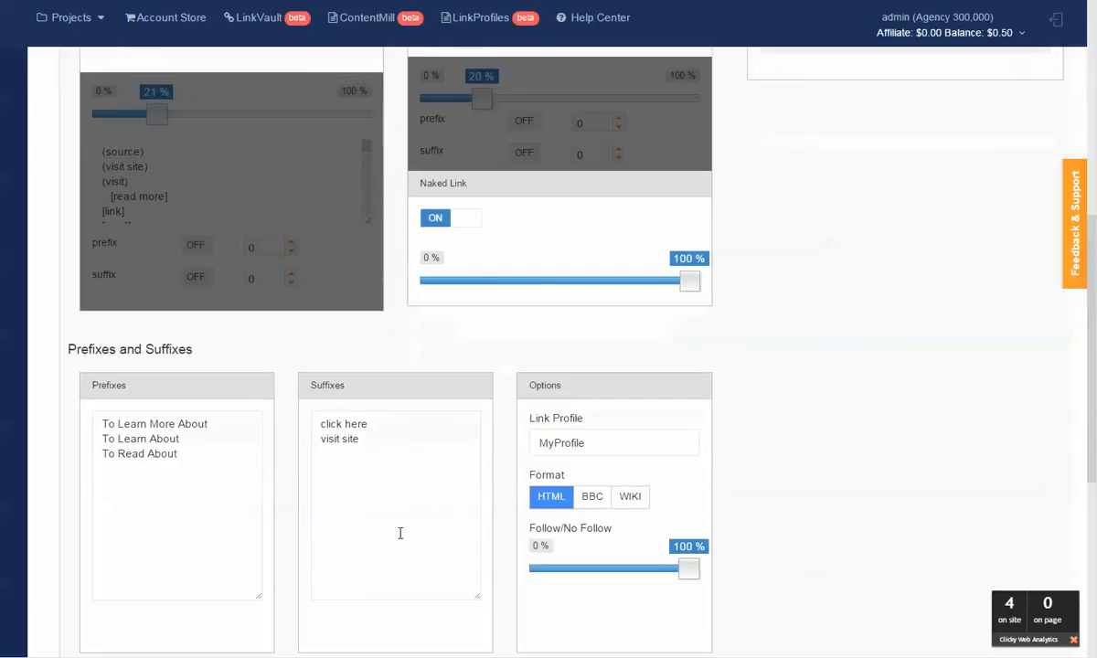
scroll(872, 281, up, 6)
click(919, 255)
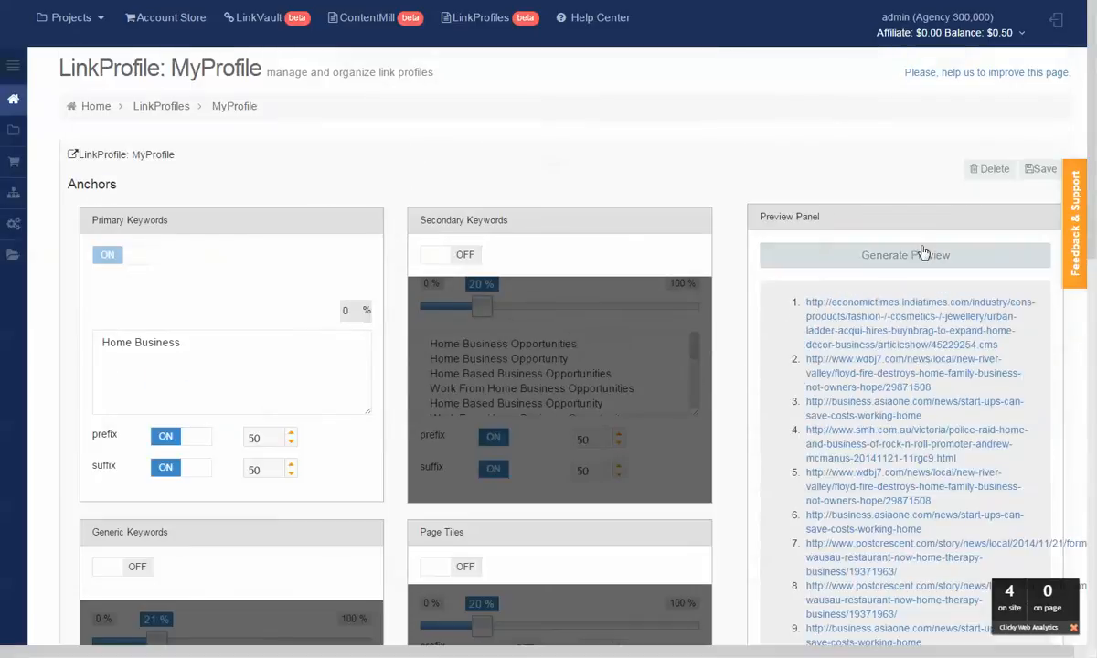
scroll(843, 241, down, 1)
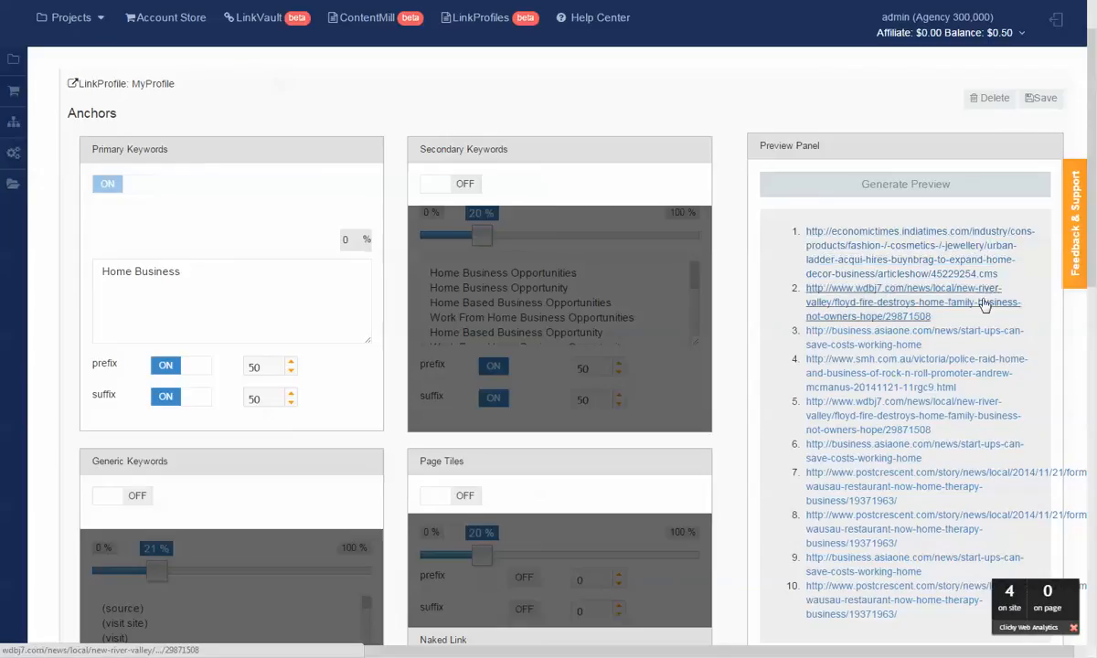
scroll(906, 338, down, 2)
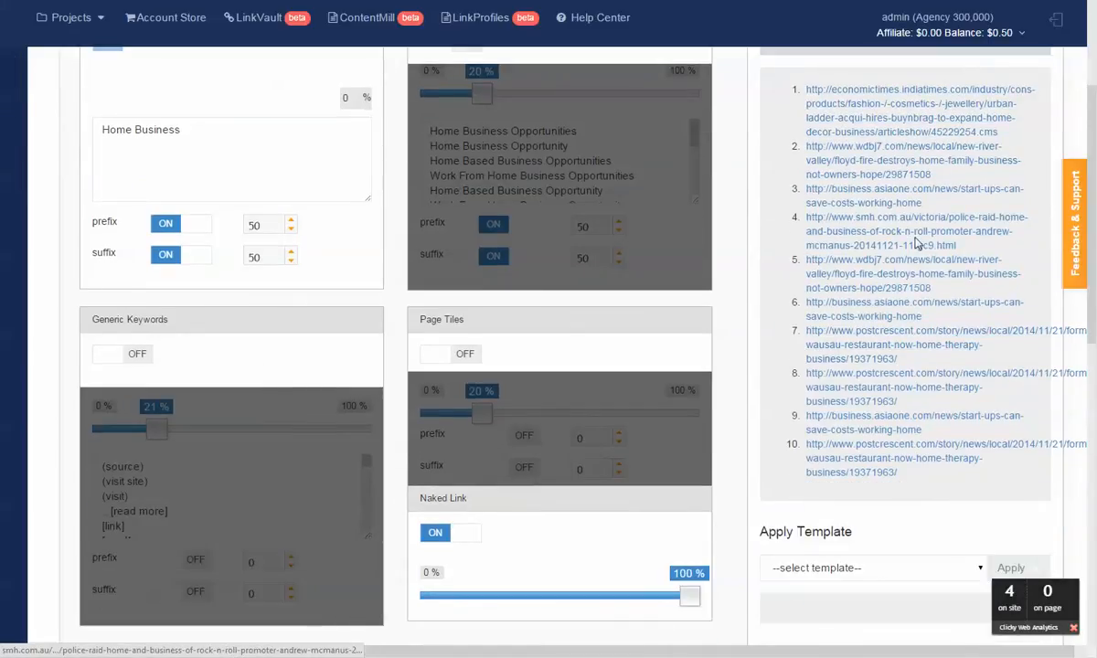
Turn off Naked Link and enable Page Tiles at a 100% share
scroll(823, 423, down, 4)
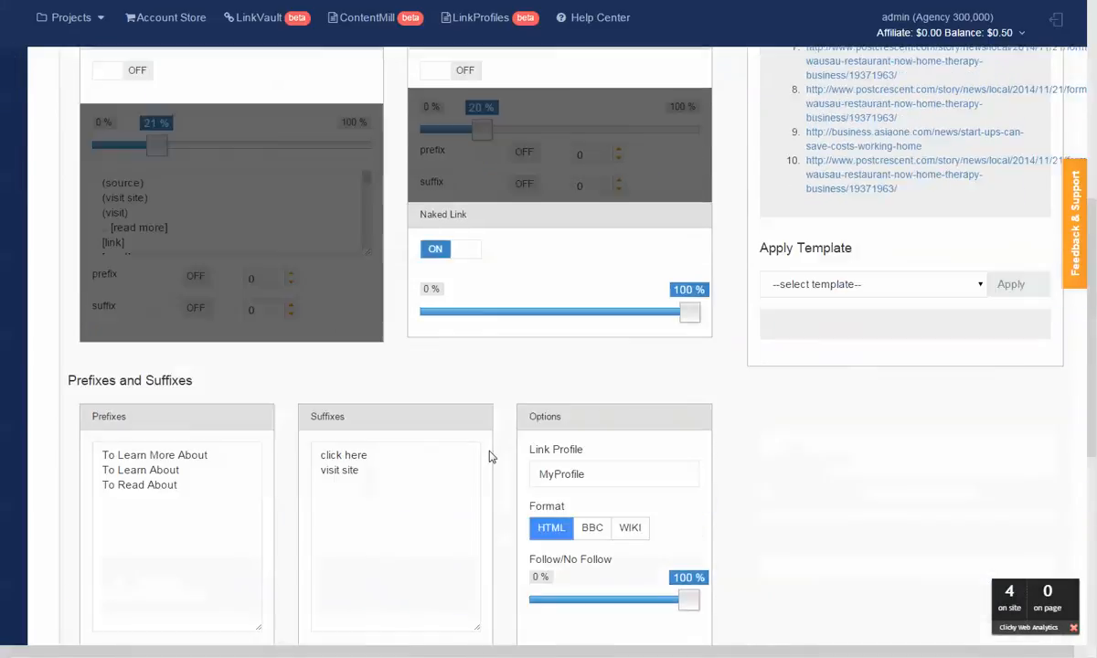
click(448, 250)
click(436, 70)
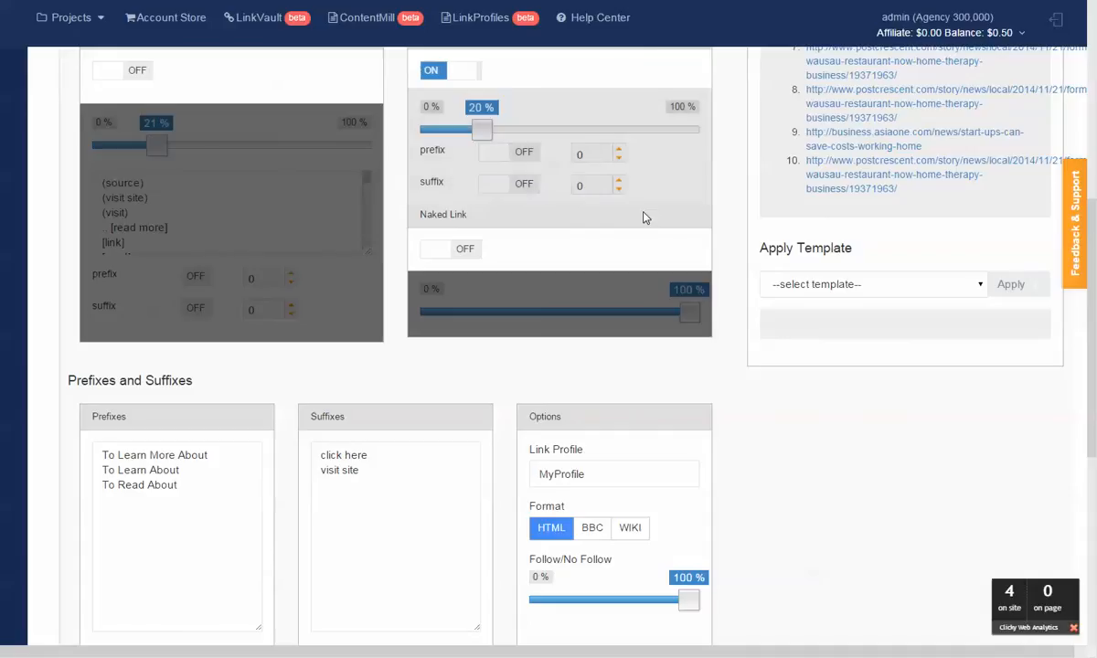
drag(482, 128, 870, 174)
Generate a preview to examine the authority page titles used as anchors
scroll(871, 173, up, 3)
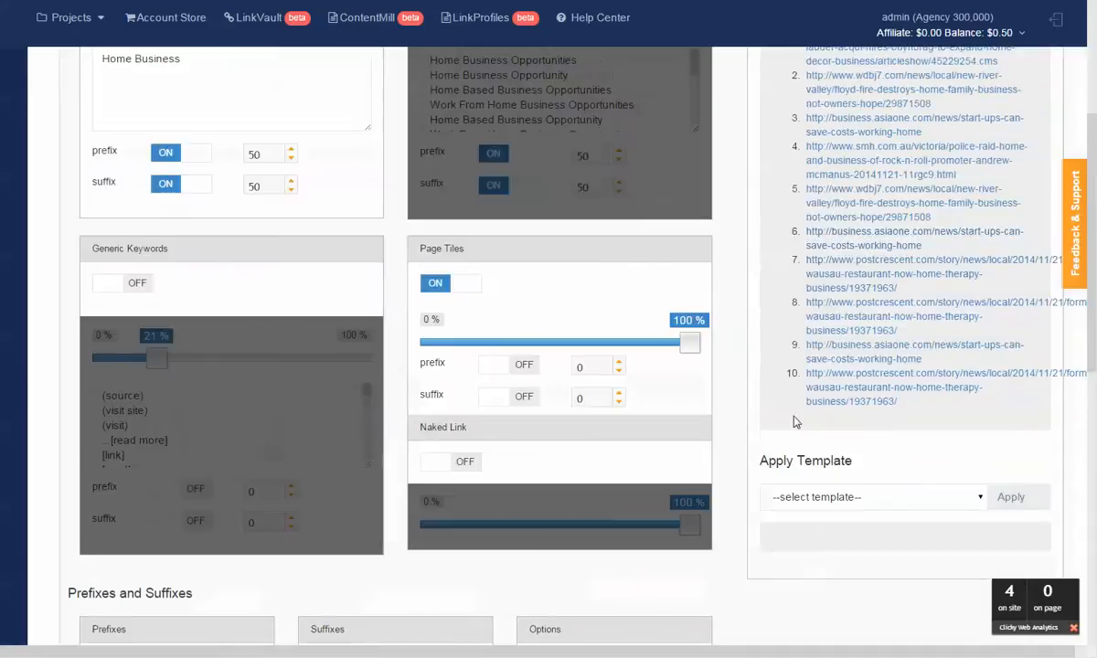
scroll(832, 446, up, 4)
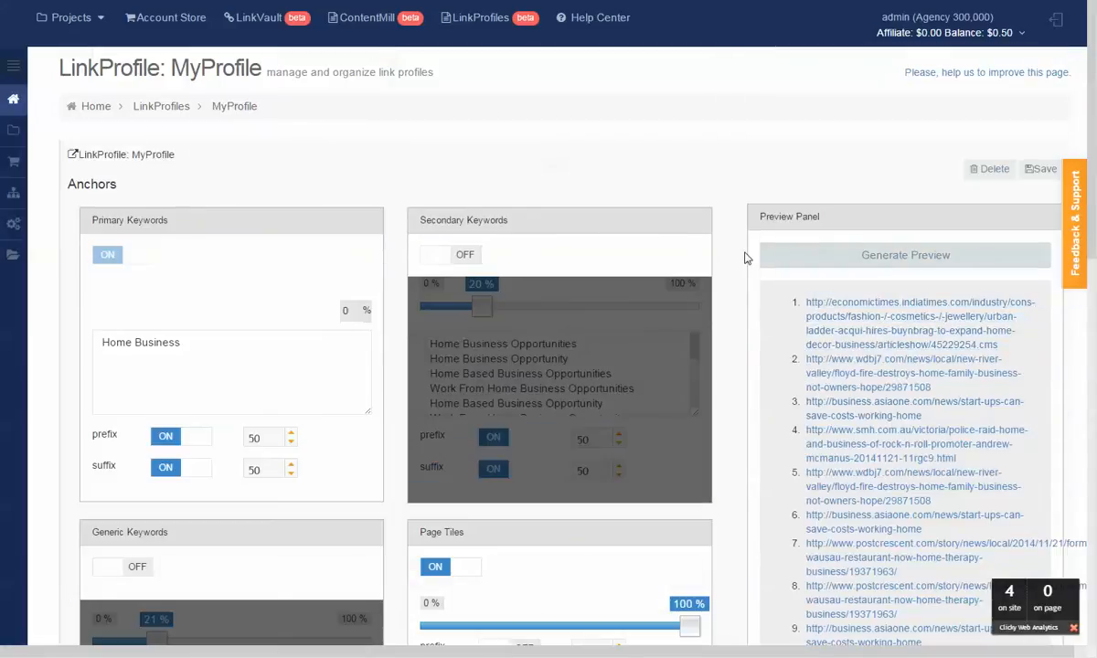
scroll(923, 236, down, 2)
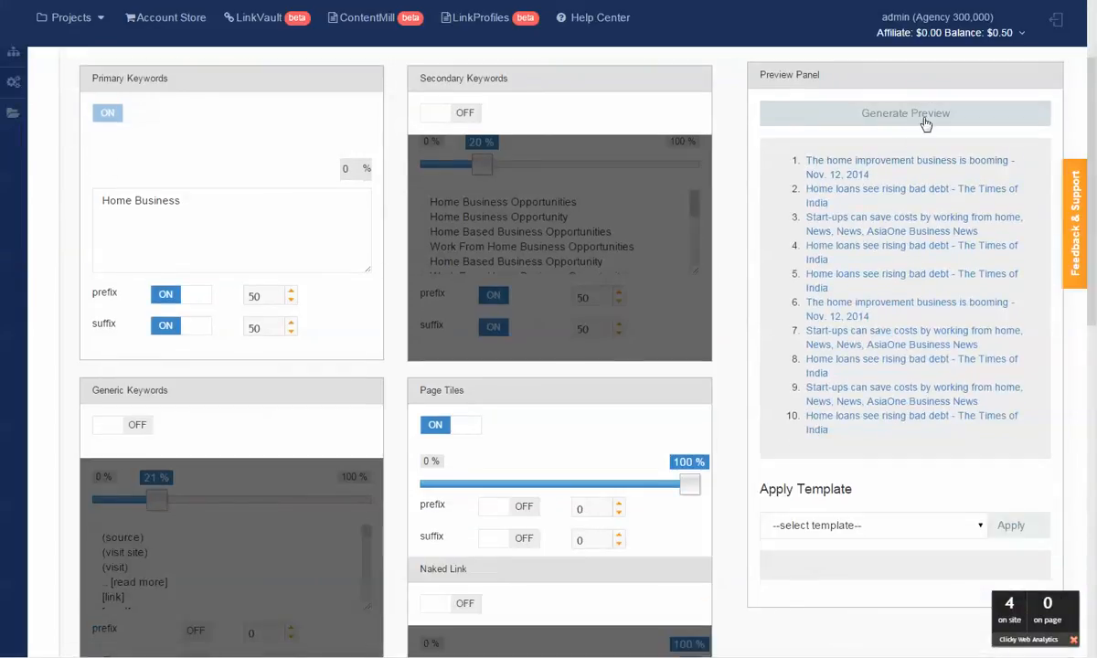
Turn My Links back on and turn off Authority Links in the URLs section
scroll(402, 199, down, 7)
scroll(346, 307, down, 4)
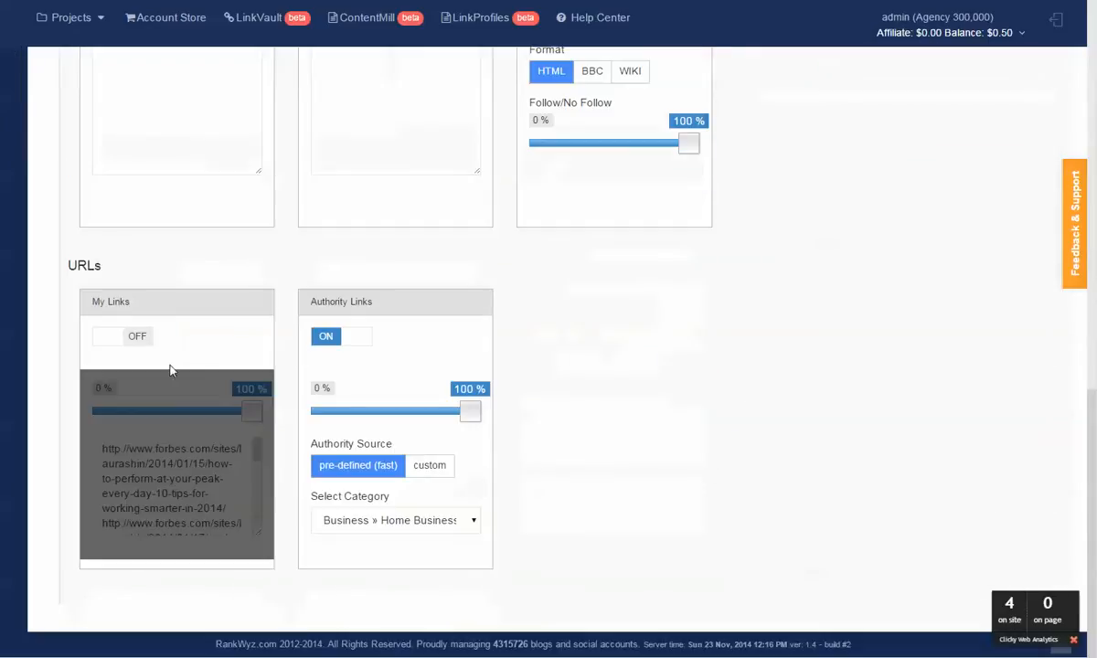
click(116, 338)
click(357, 340)
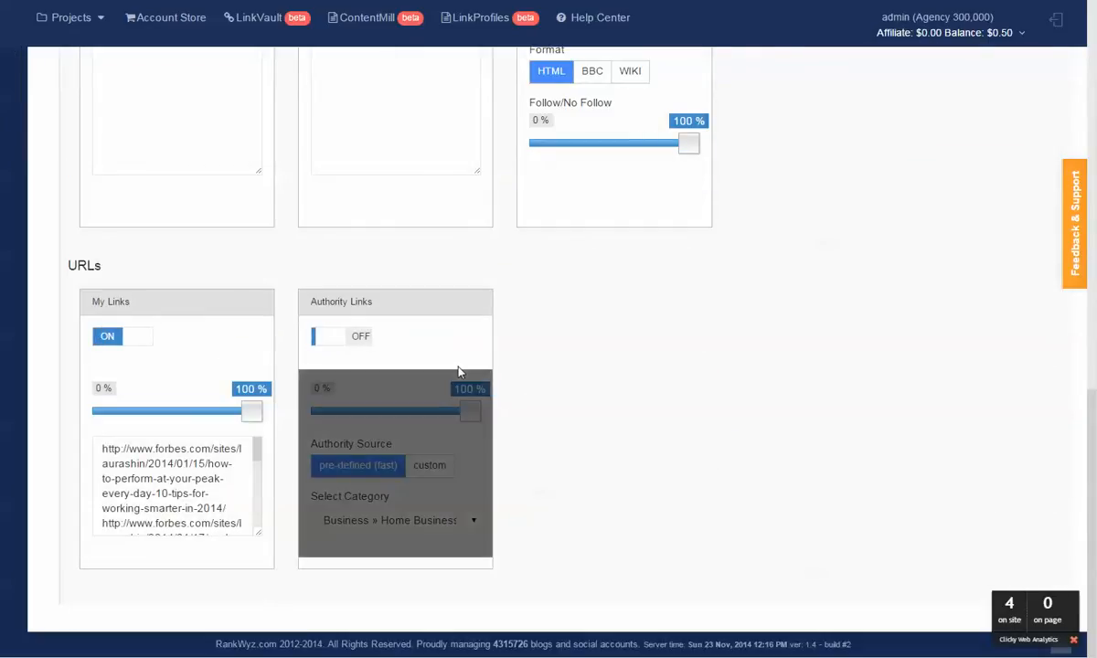
Turn off Page Tiles and enable Naked Link among the anchor types
scroll(458, 373, up, 7)
scroll(458, 375, down, 4)
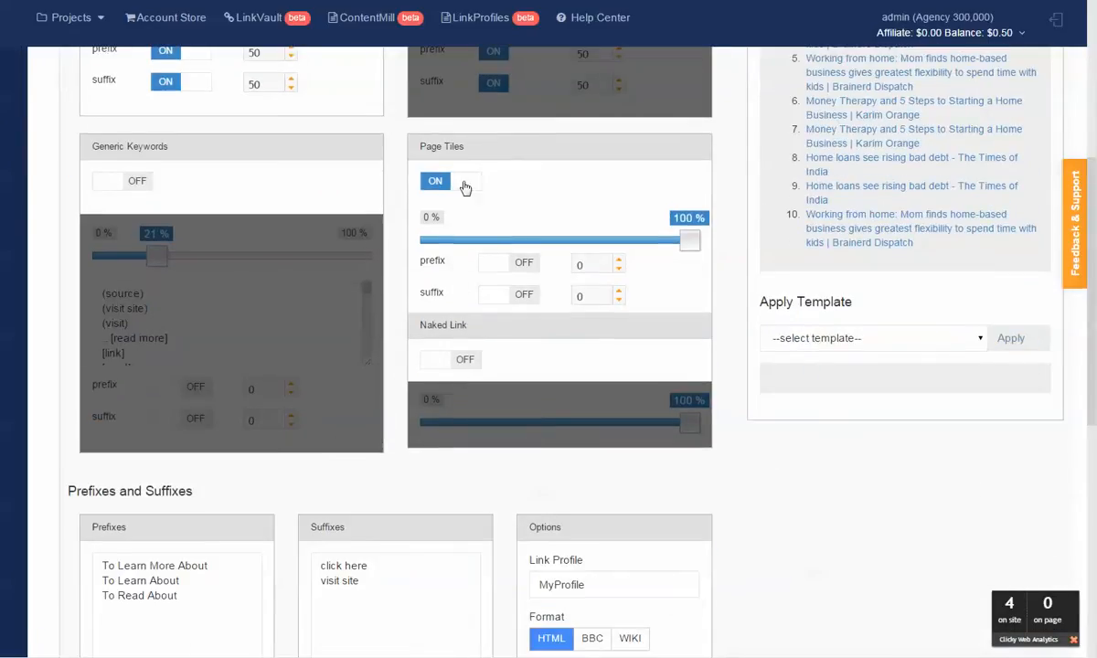
click(465, 183)
click(441, 361)
scroll(569, 373, up, 5)
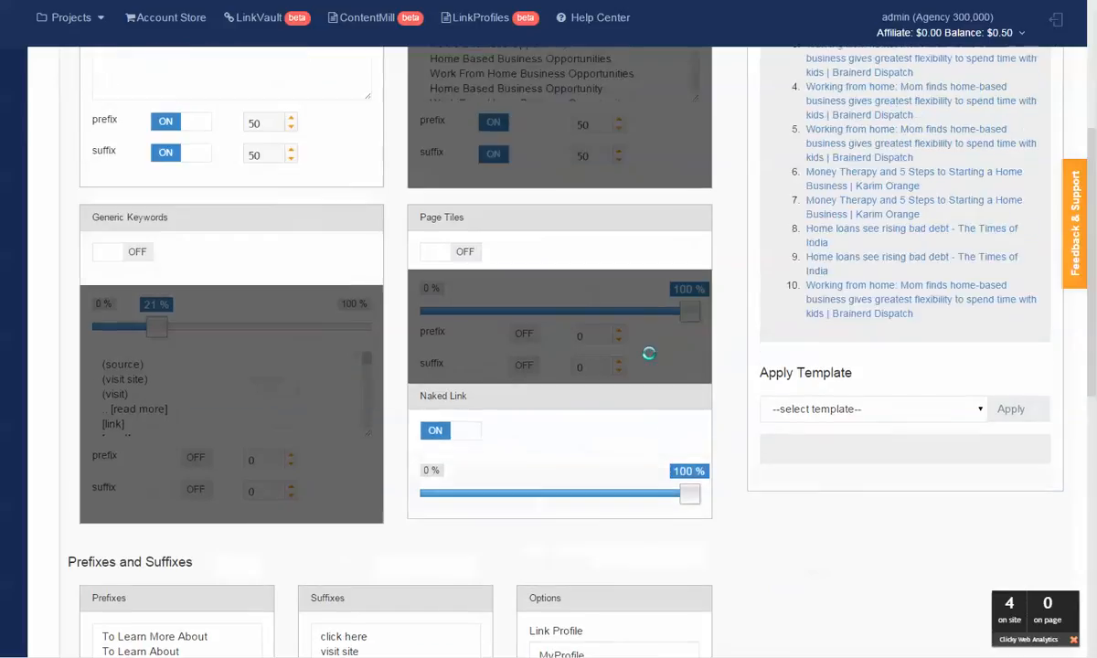
Enable Secondary Keywords with a 50% share and turn off Naked Link
click(441, 256)
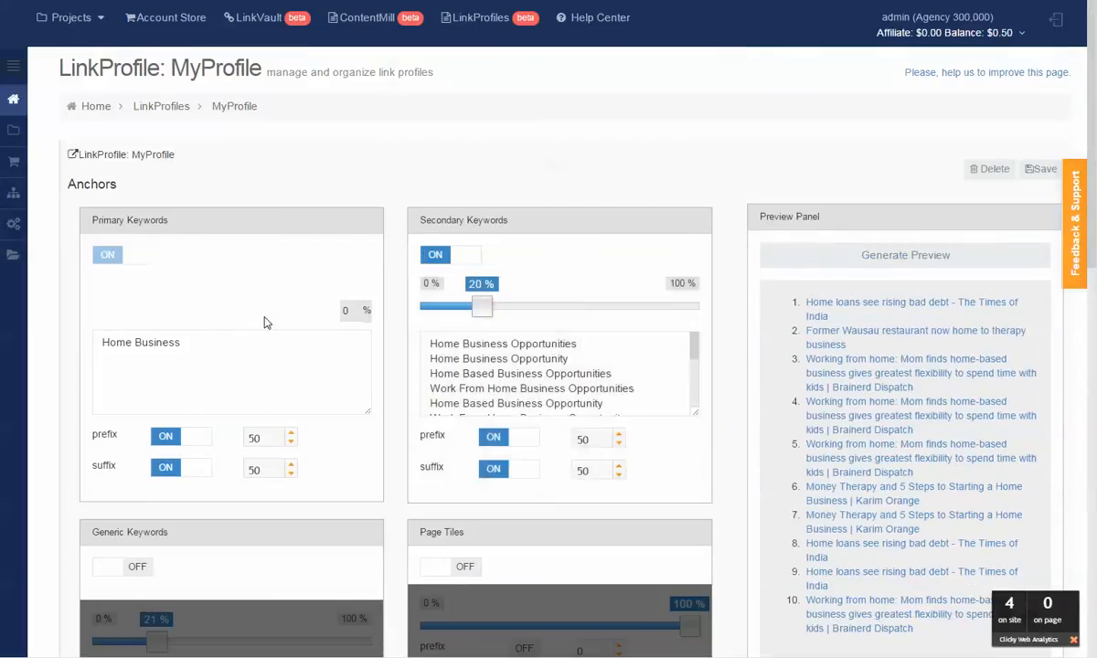
drag(479, 307, 566, 317)
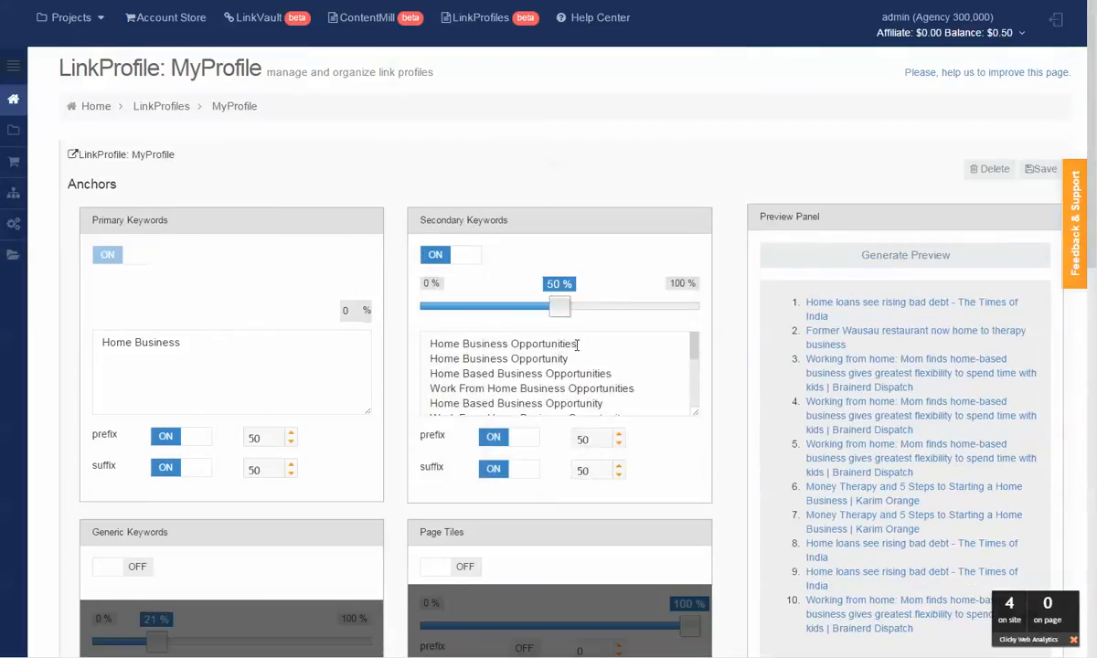
scroll(523, 358, down, 6)
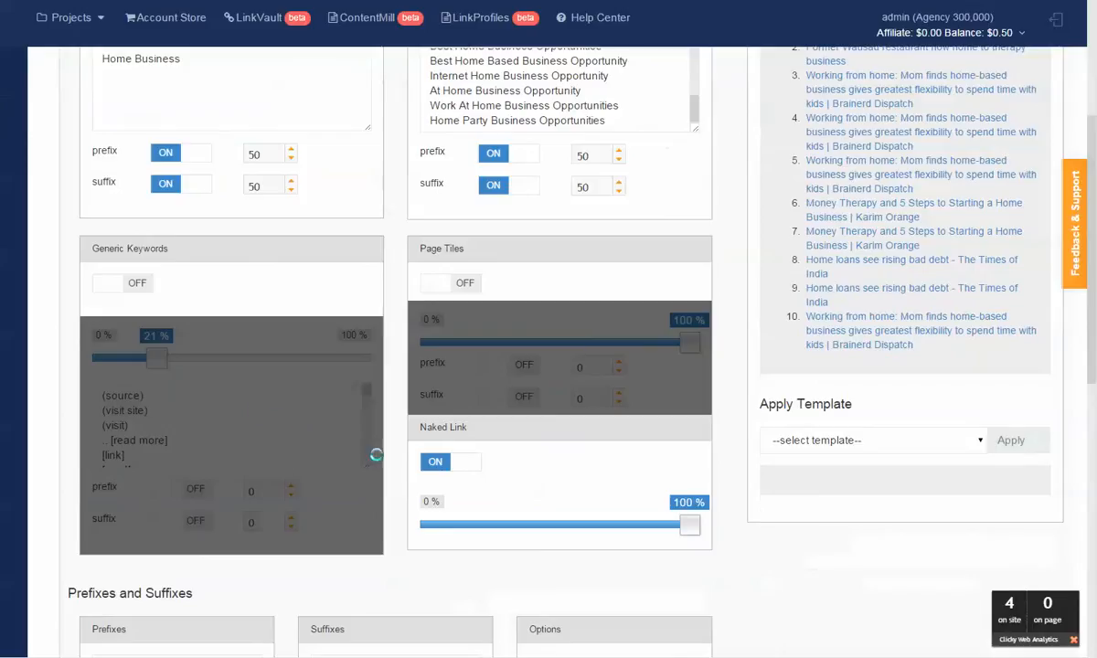
click(468, 470)
Generate the preview repeatedly to examine the mix of primary and secondary keyword anchors with their prefixes and suffixes
scroll(544, 420, up, 5)
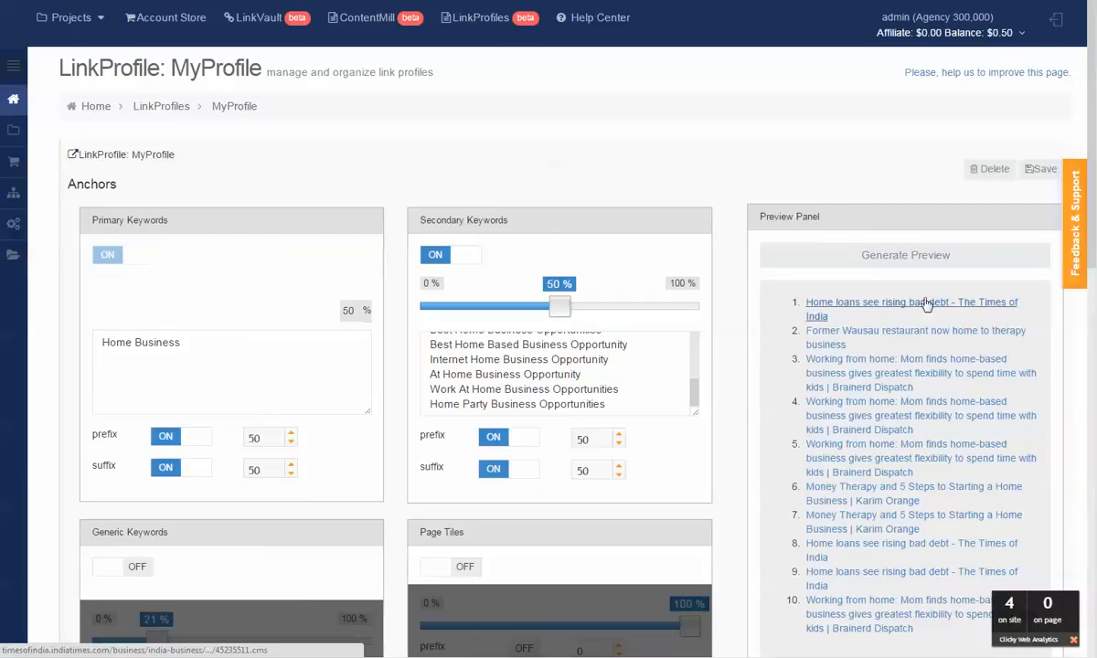
scroll(915, 302, down, 3)
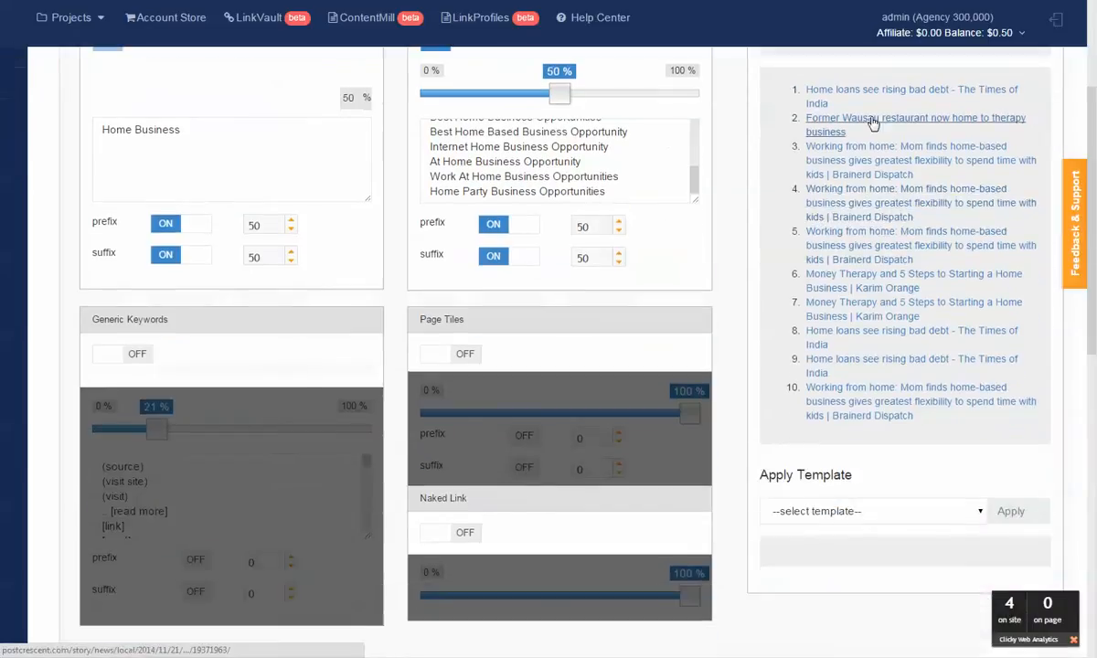
scroll(899, 324, up, 2)
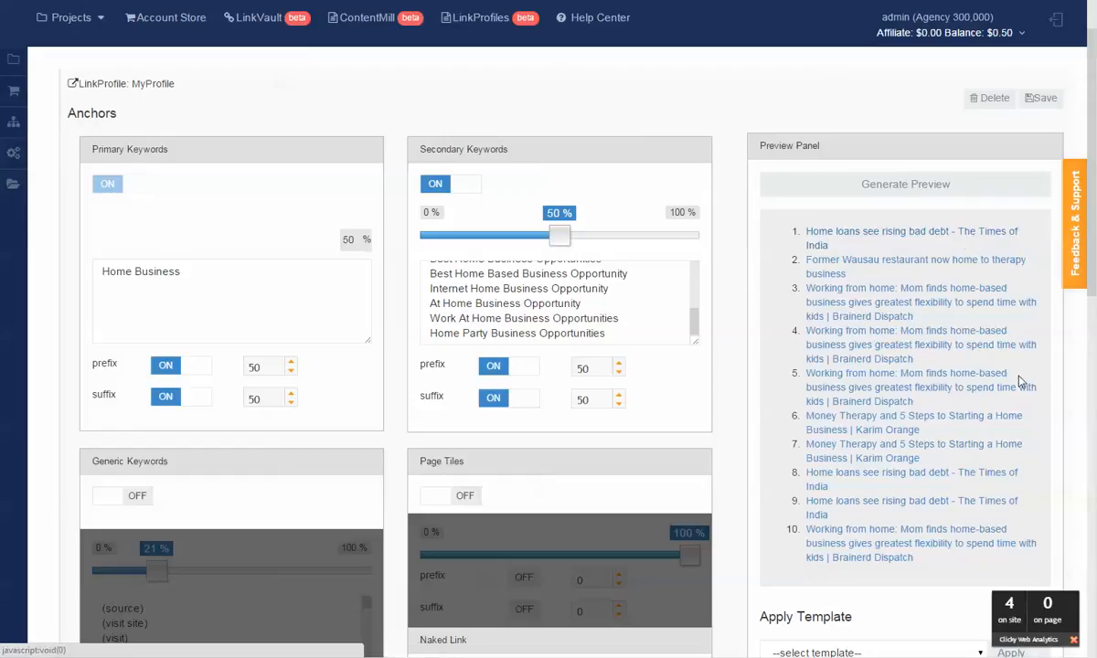
click(901, 190)
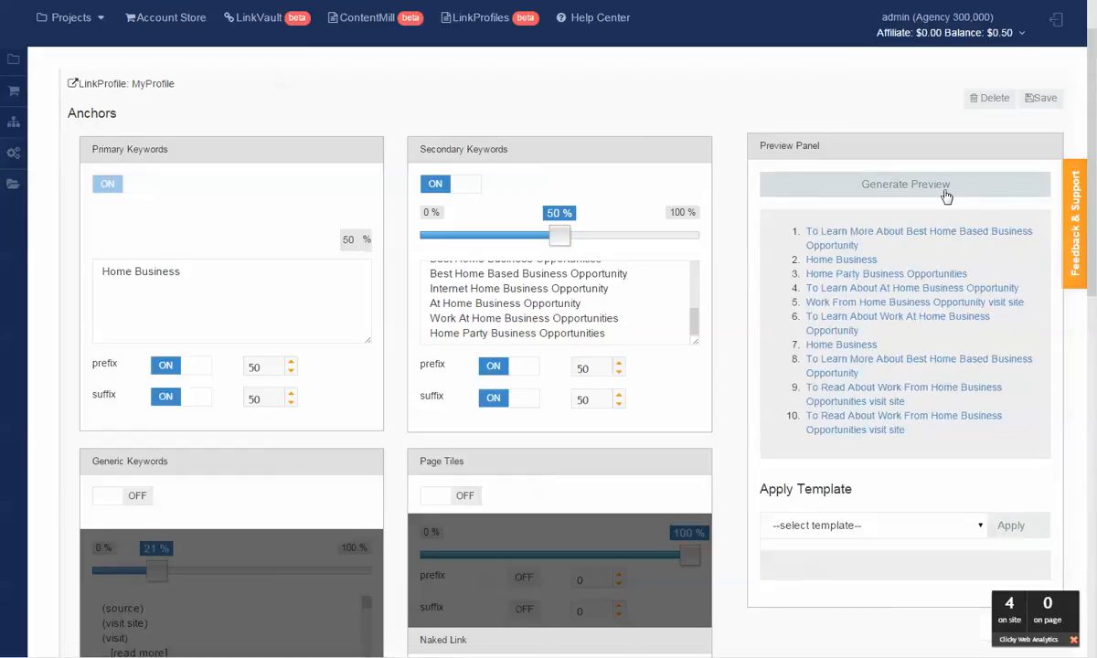
click(946, 197)
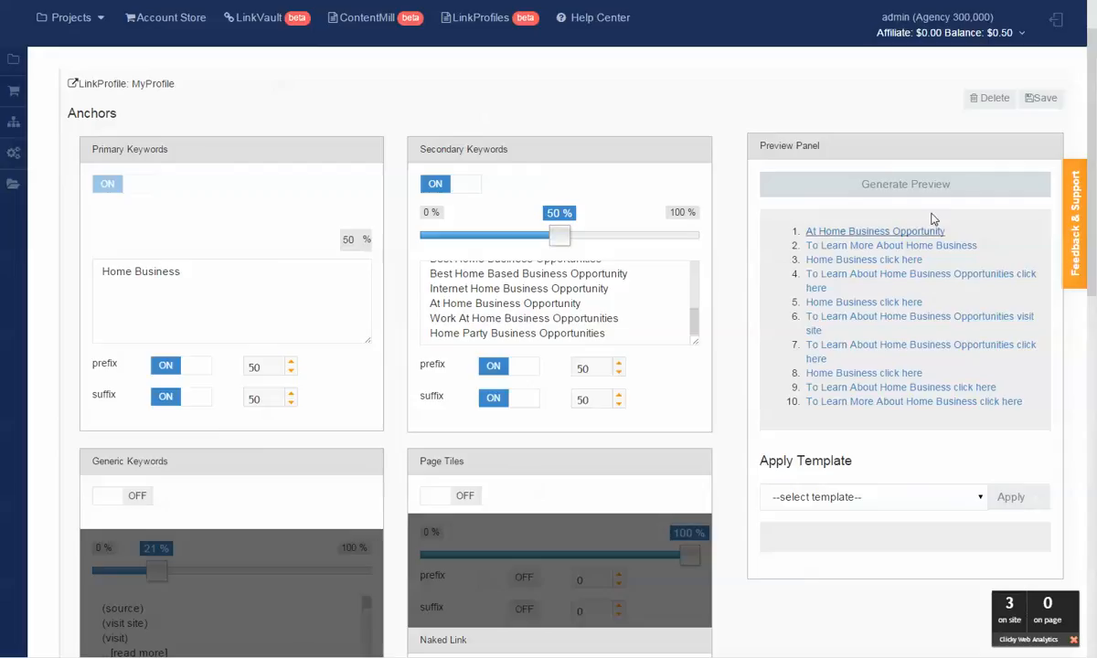
Apply the plain.link template to MyProfile's preview repeatedly to examine the generated links
scroll(933, 417, down, 2)
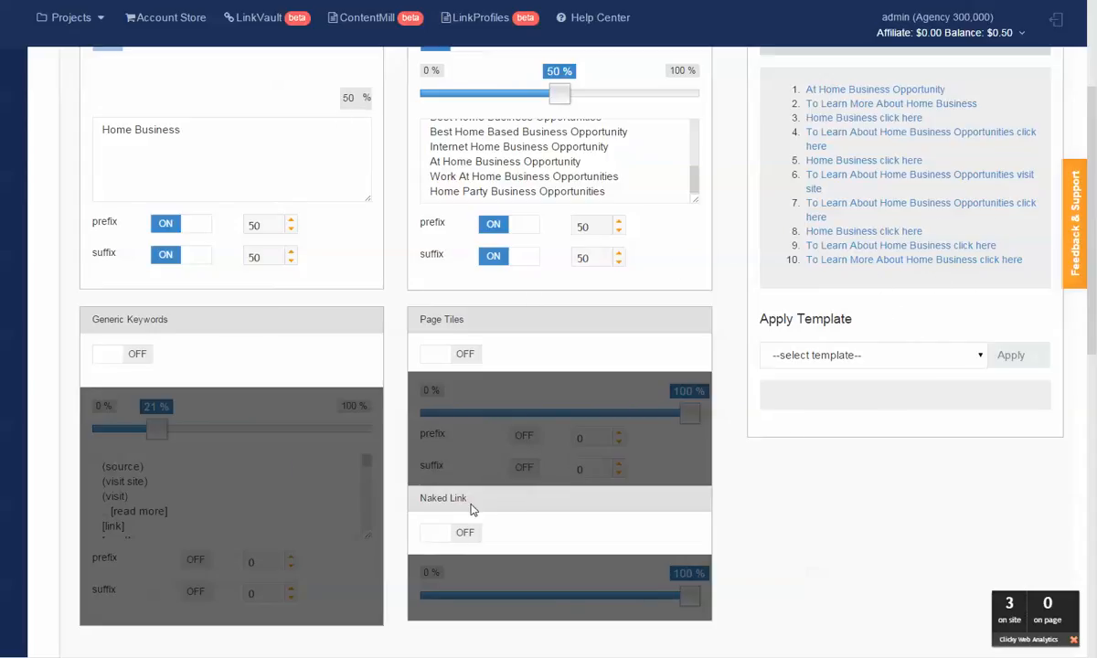
click(882, 357)
click(825, 385)
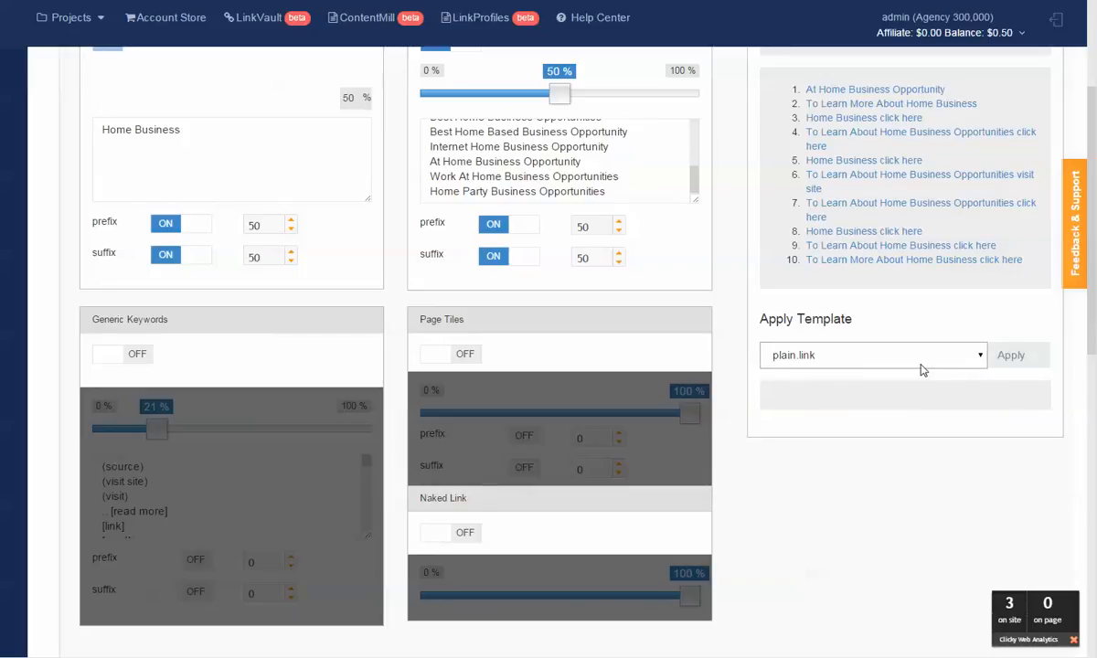
click(1036, 357)
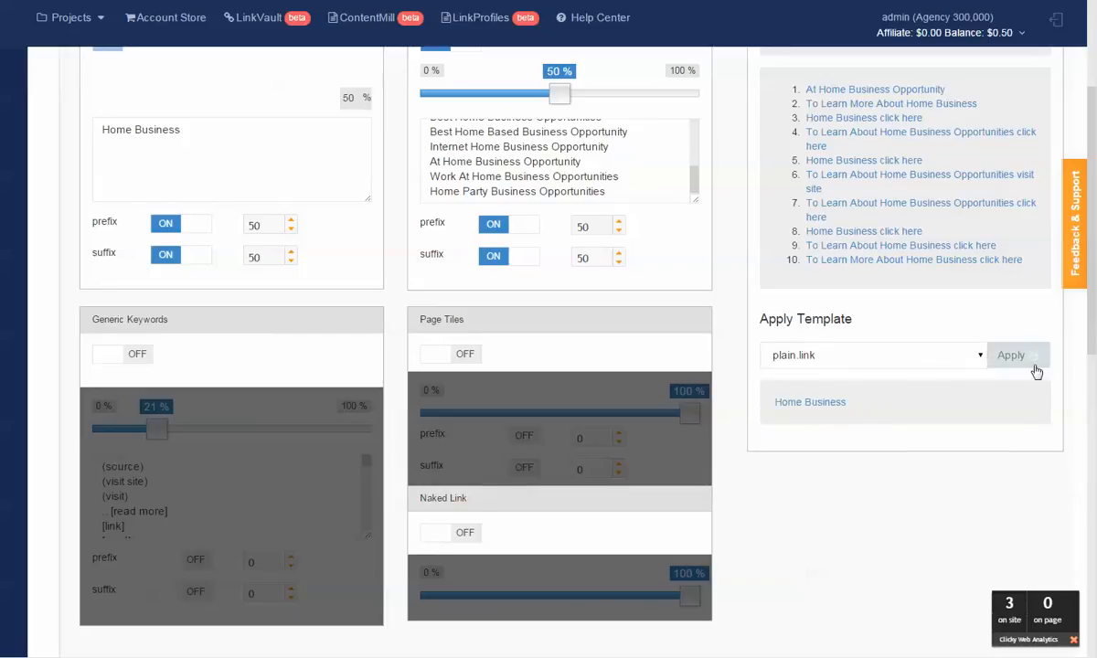
click(1035, 366)
click(1035, 366)
click(1035, 365)
click(1035, 365)
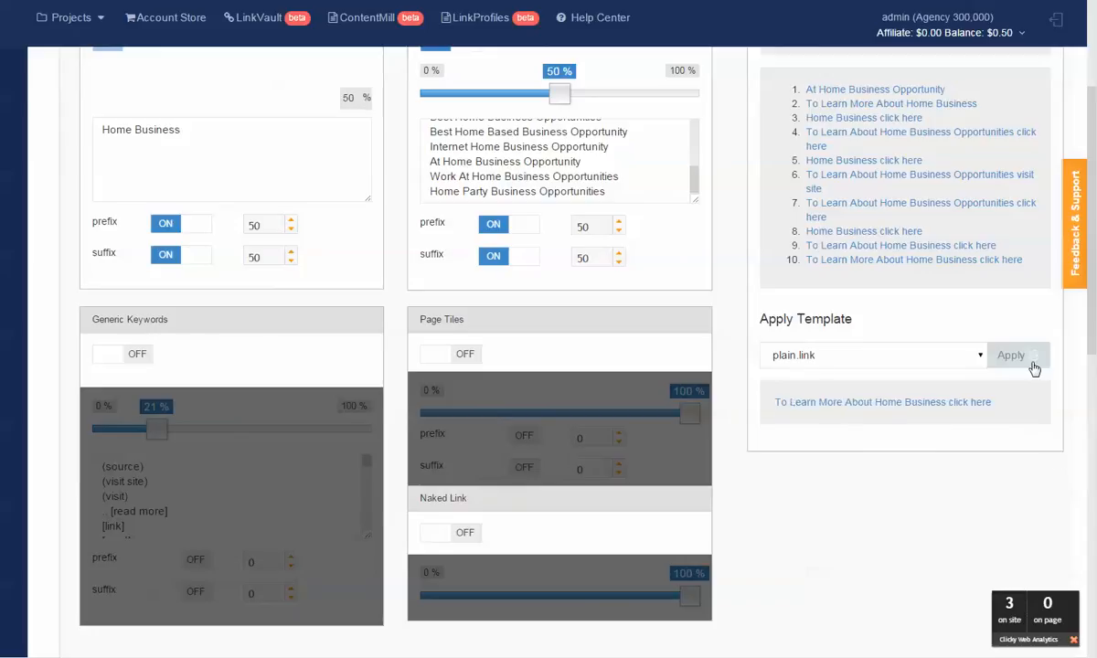
click(1034, 366)
click(1035, 366)
click(1034, 365)
click(1034, 366)
Apply the resource.box template to MyProfile's preview repeatedly to examine the generated sentence variations
click(979, 359)
click(936, 399)
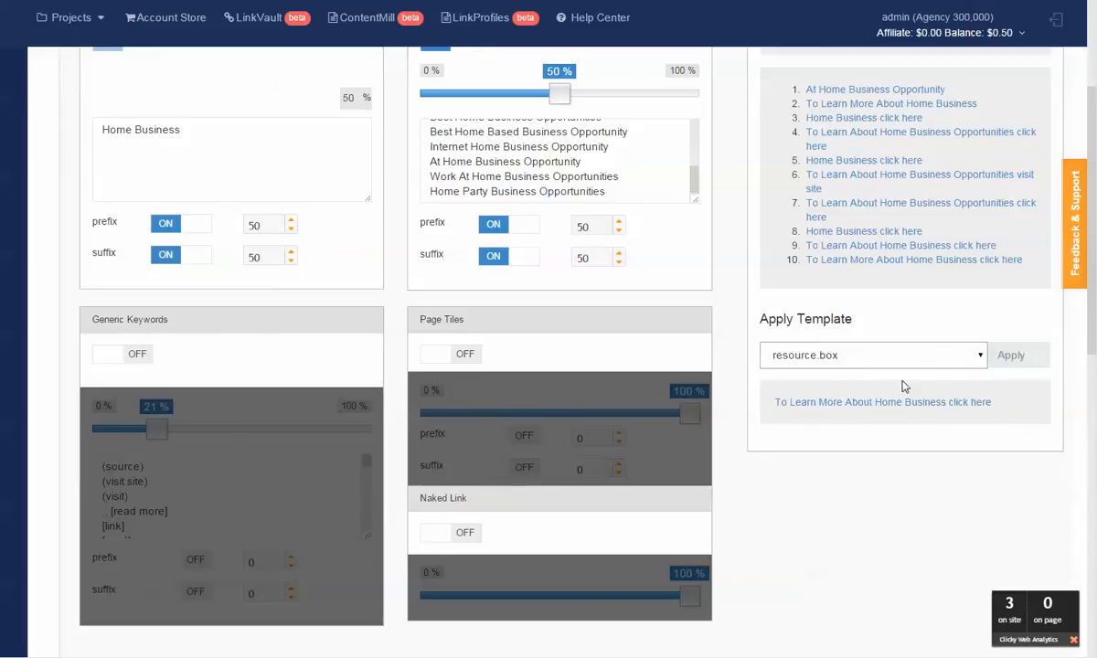
click(1021, 357)
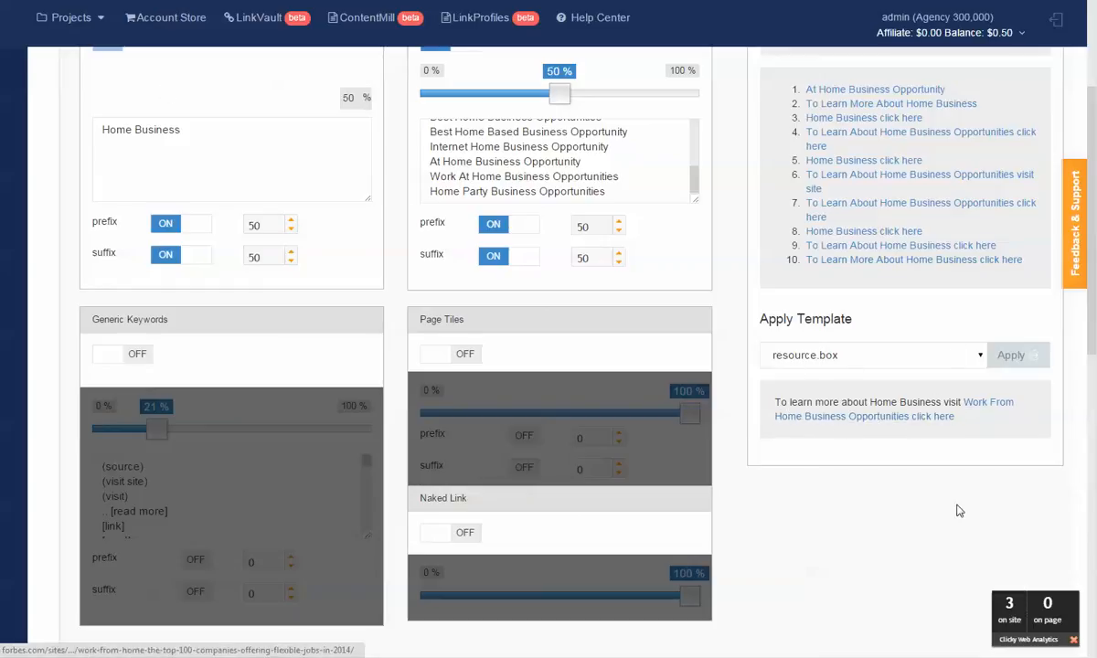
click(990, 361)
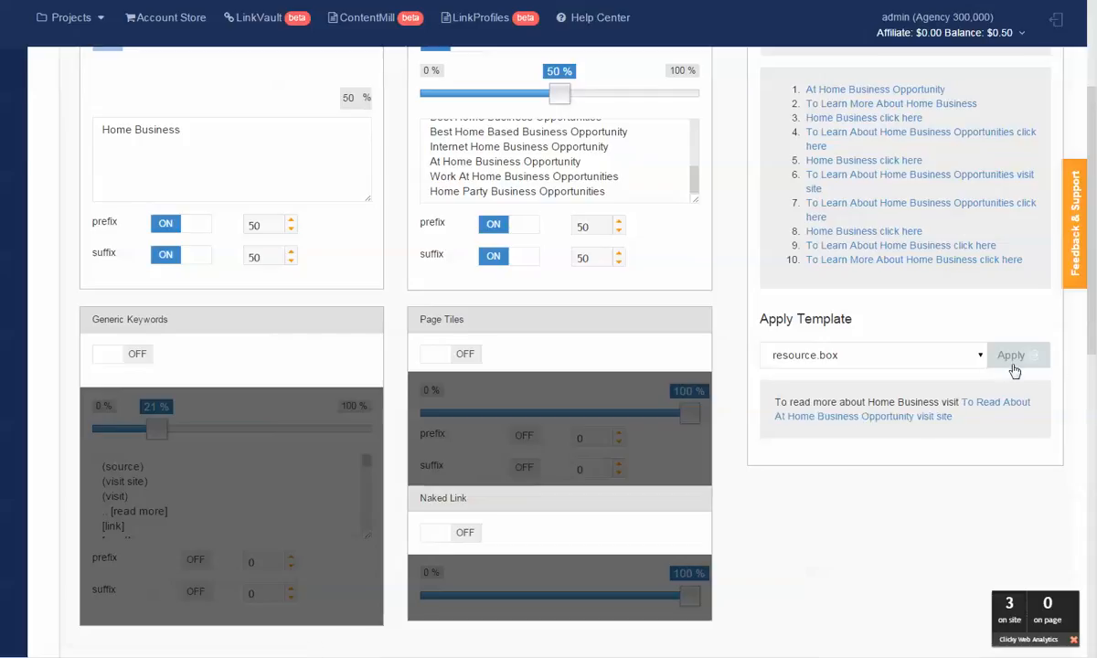
click(1013, 366)
click(1013, 365)
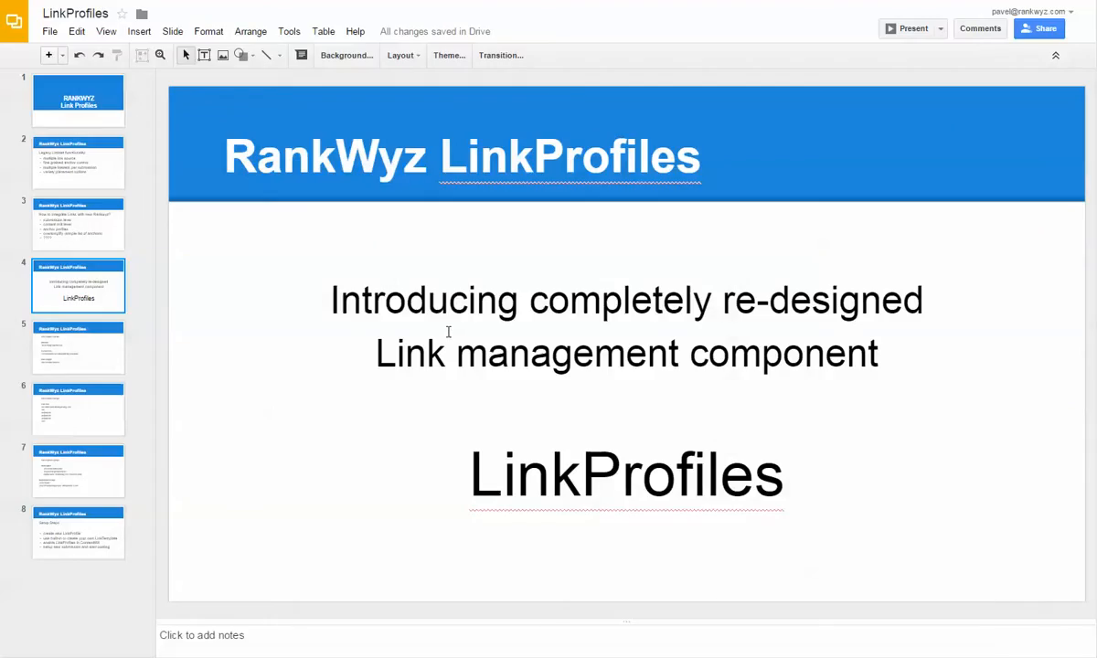
Switch to the LinkProfiles presentation in Google Slides and show the LinkTemplate Example slide
key(Down)
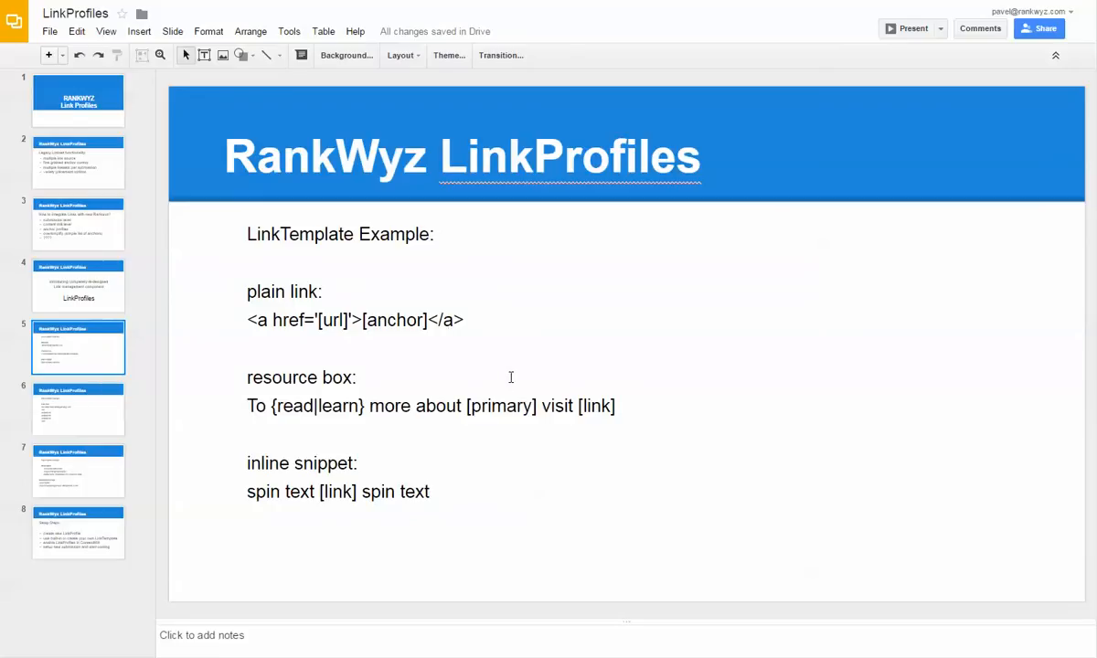
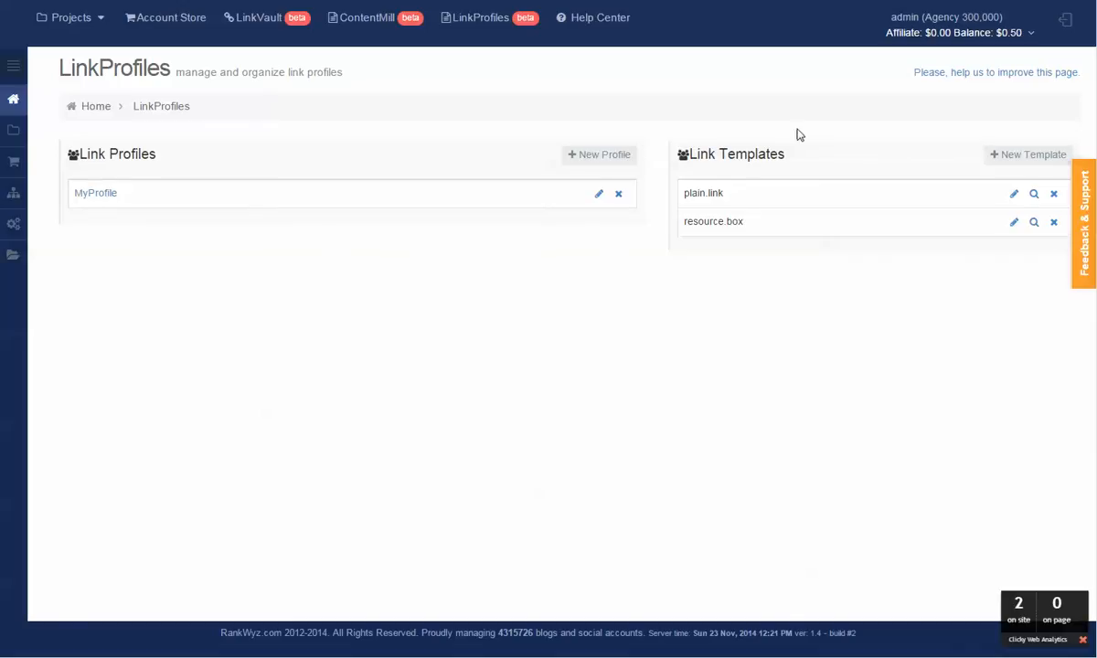
Create and save a link template named banner from the copied HTML for a centered, 400-wide linked image, and view its code
click(1020, 162)
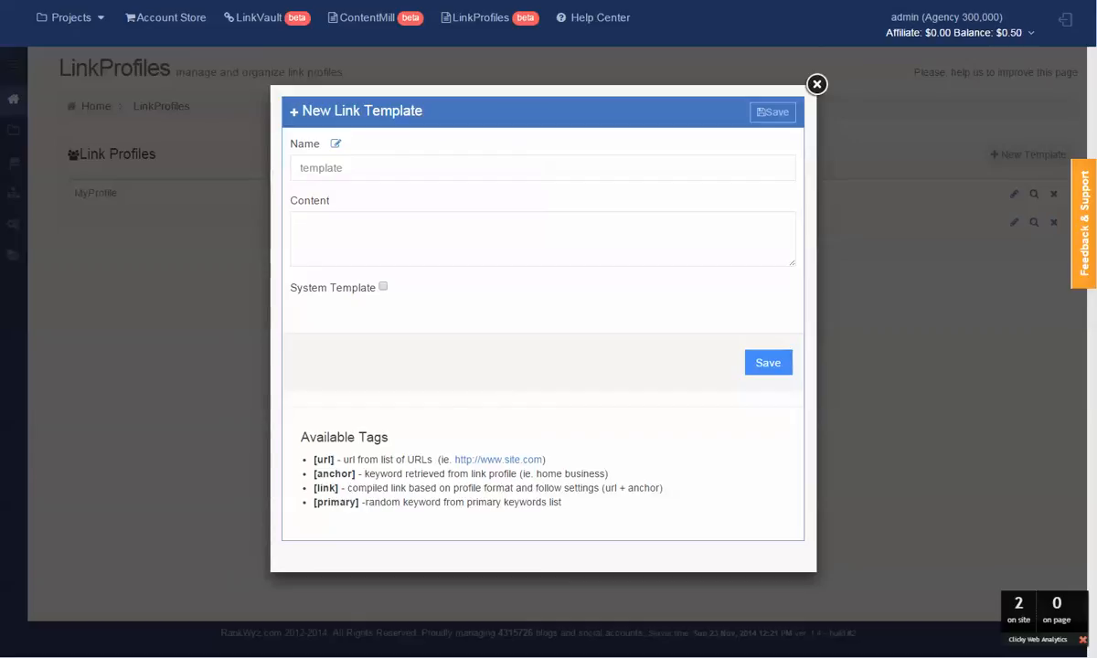
click(348, 171)
text(bam)
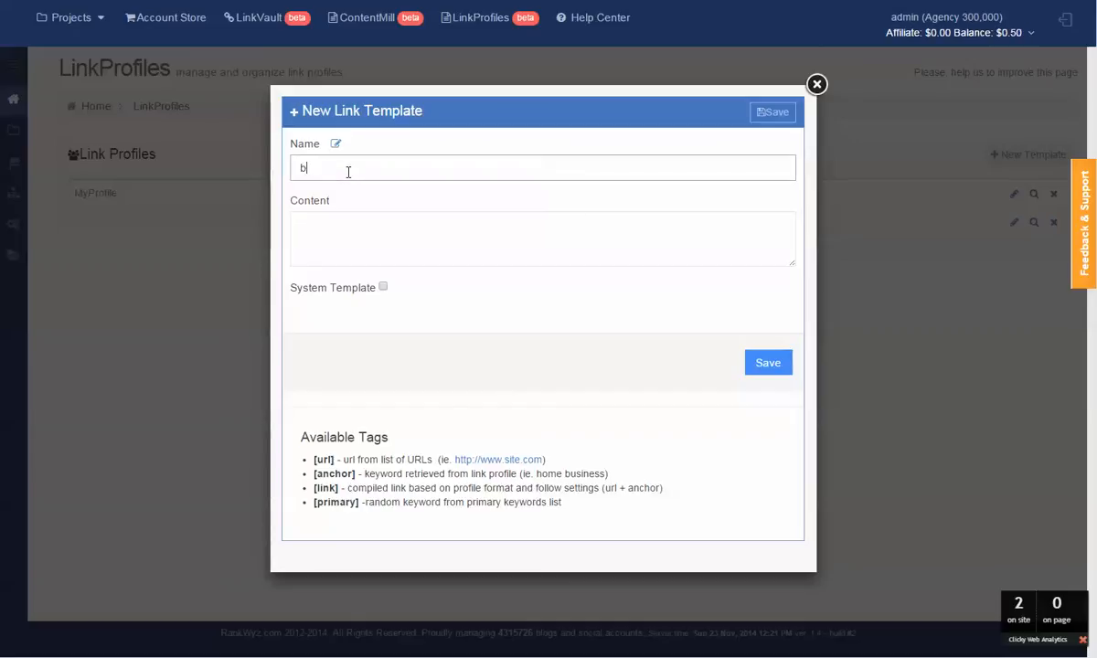
key(BackSpace)
key(BackSpace)
text(nner)
key(Tab)
key(ctrl+v)
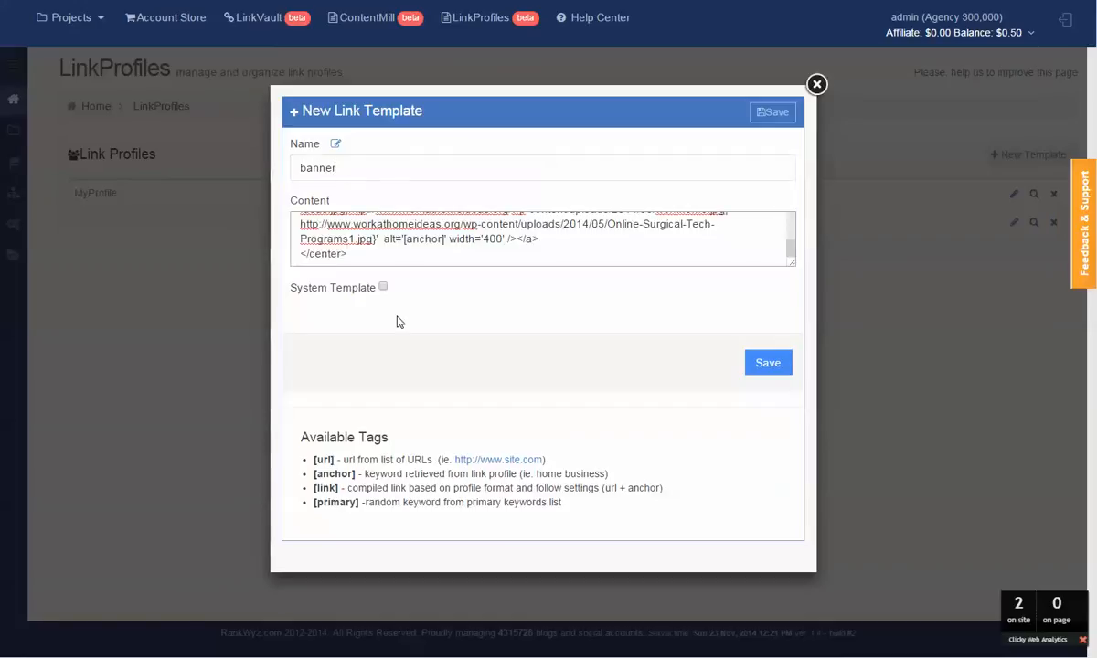
click(757, 367)
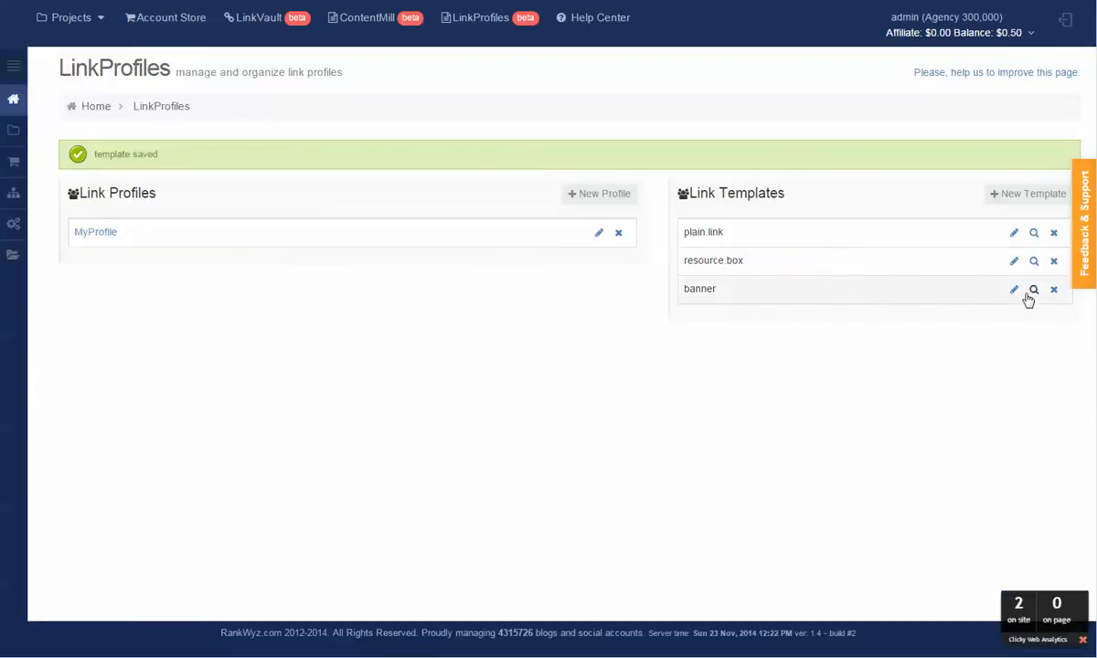
click(1034, 291)
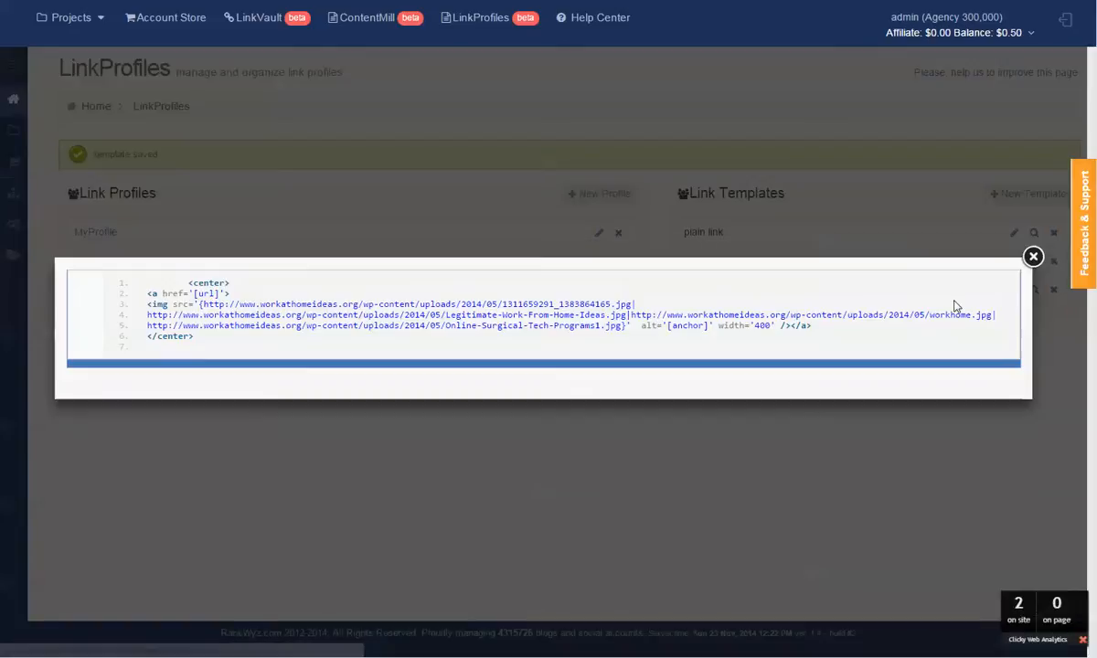
click(1034, 258)
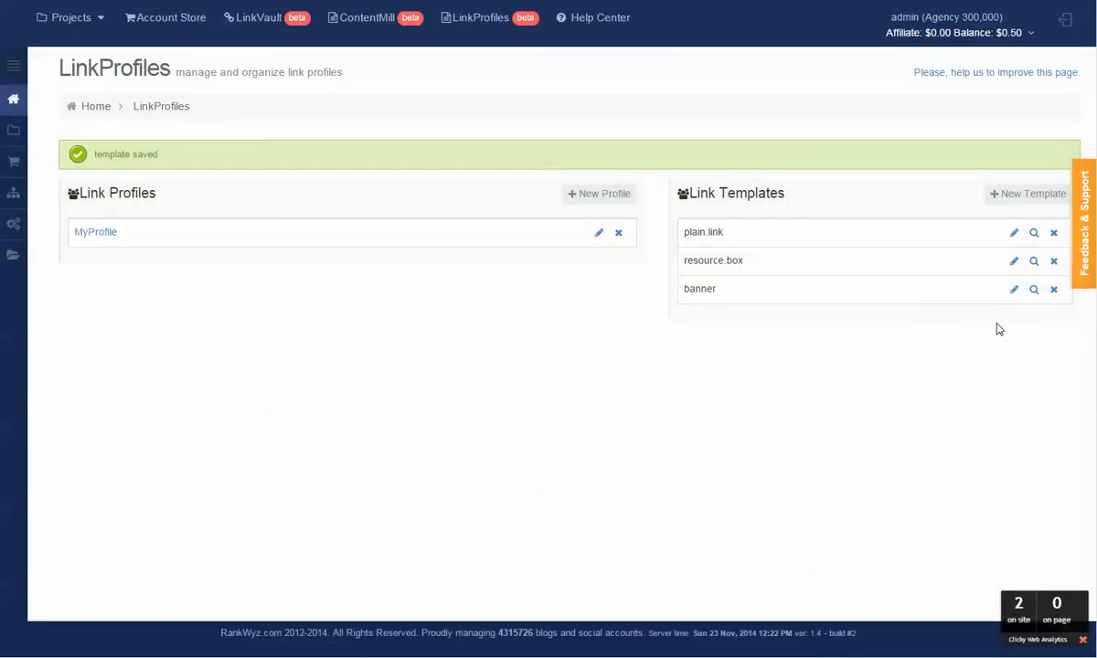
Create and save a link template named more.buzz with a "More Buzz about [primary]" heading and five [link] list items, and view its code
click(1026, 194)
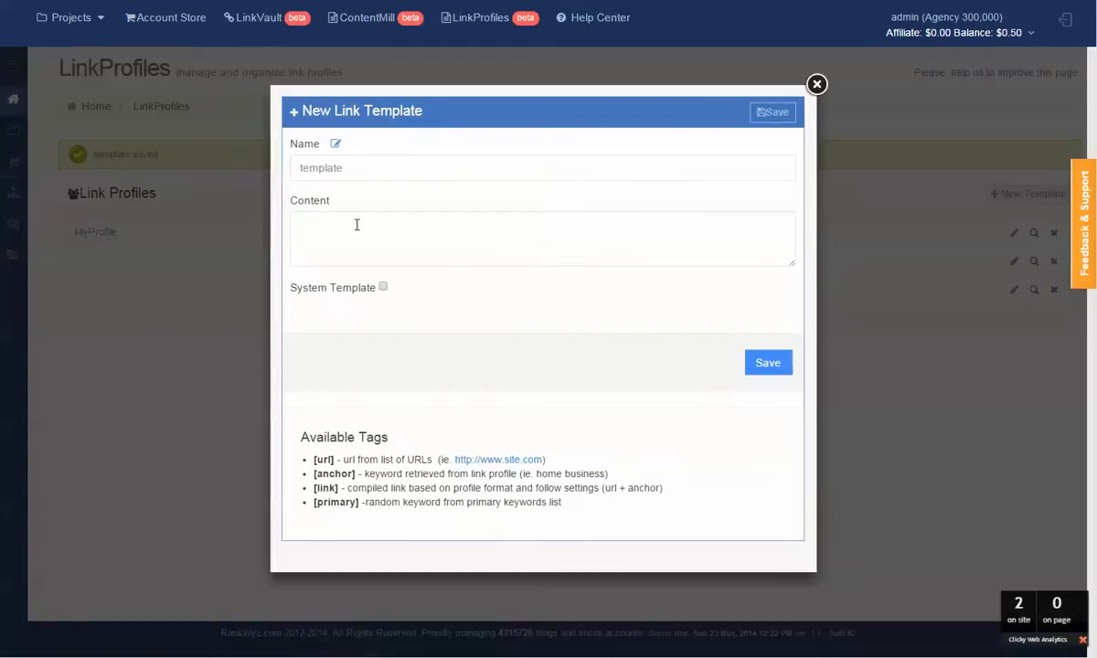
click(374, 177)
click(346, 167)
text(more.buzz)
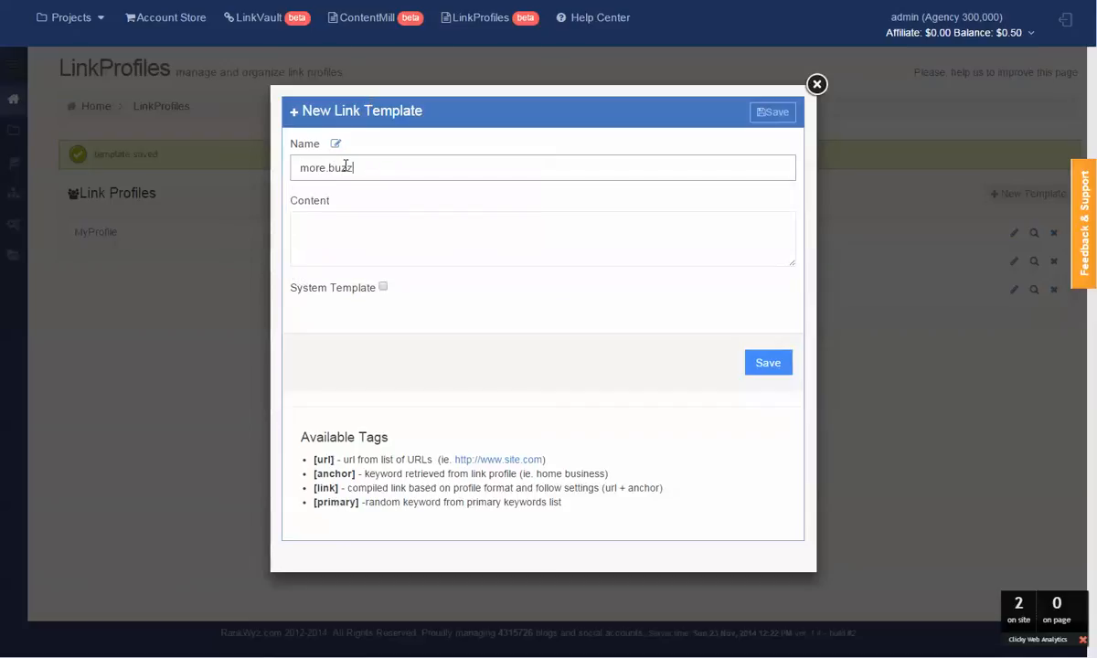
key(Tab)
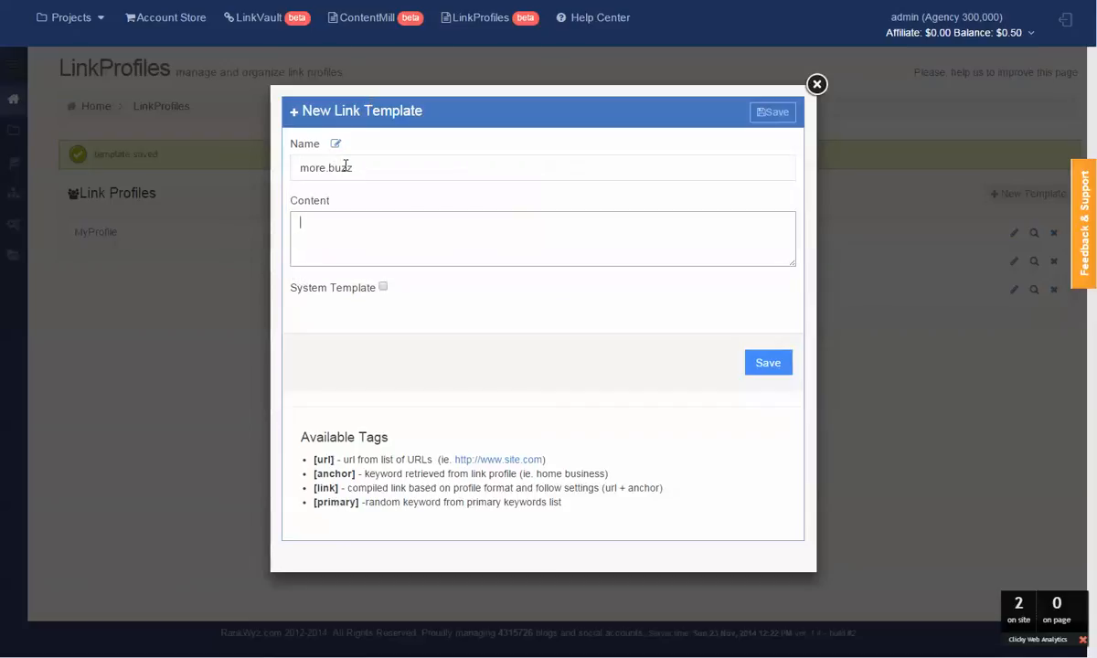
text(<ul> <li>[link]</li> <li>[link]</li> <li>[link]</li> </ul>)
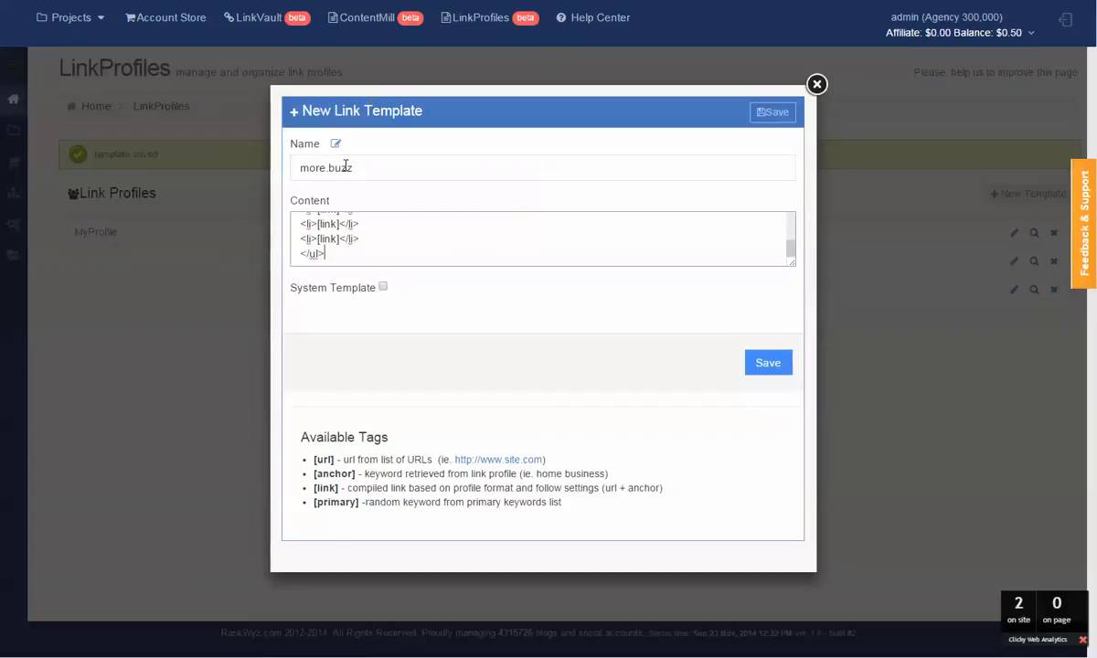
click(770, 368)
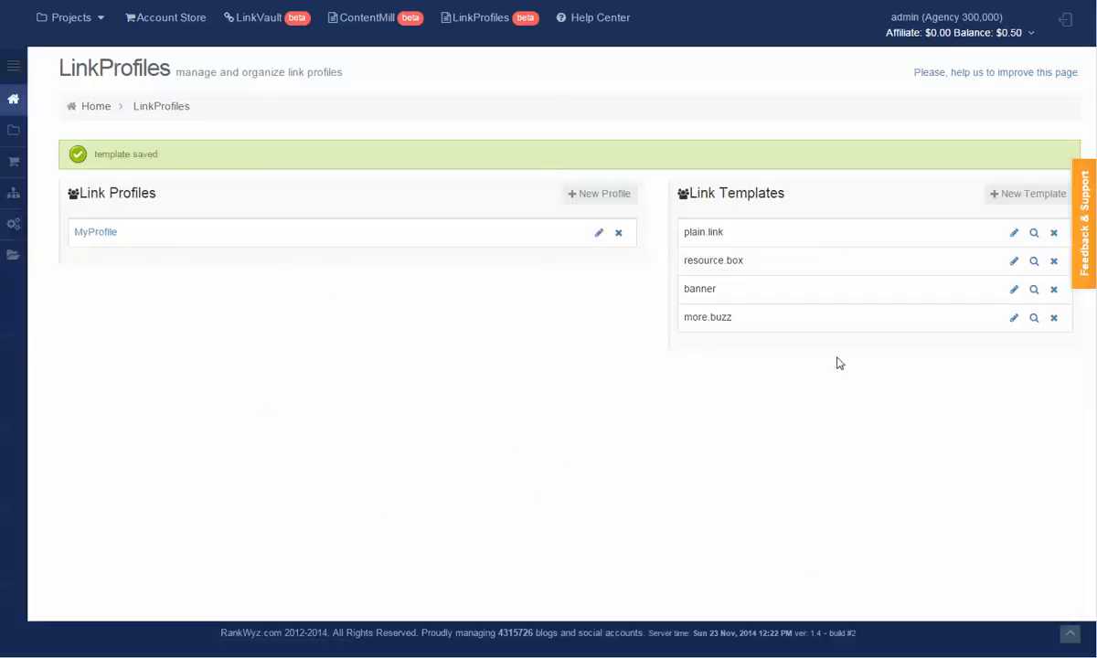
click(1036, 317)
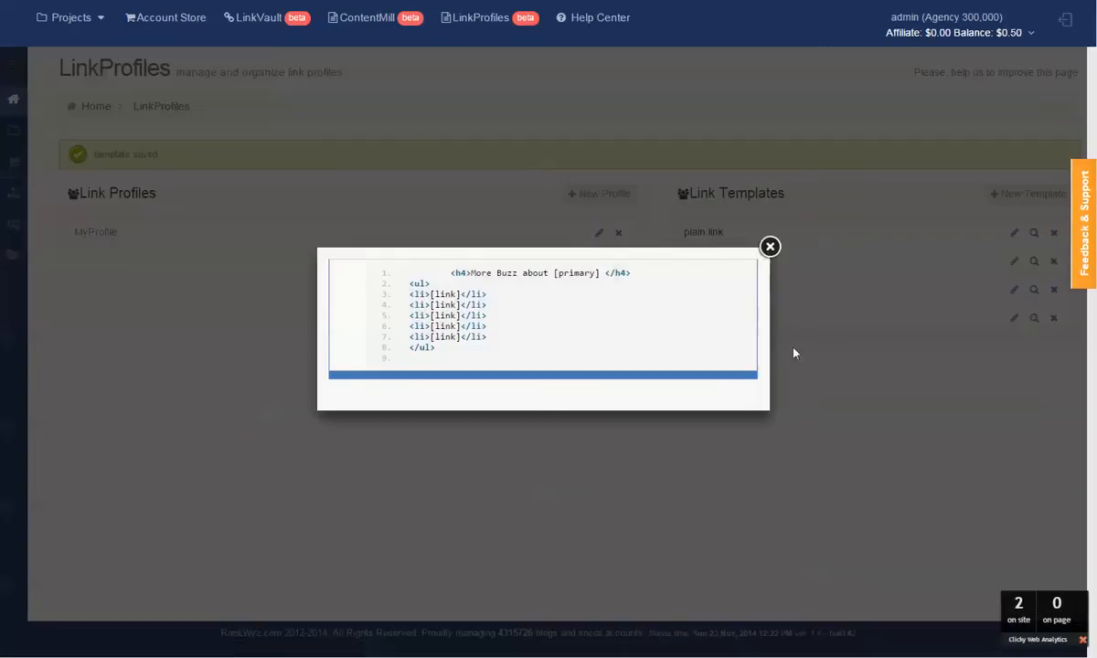
click(770, 248)
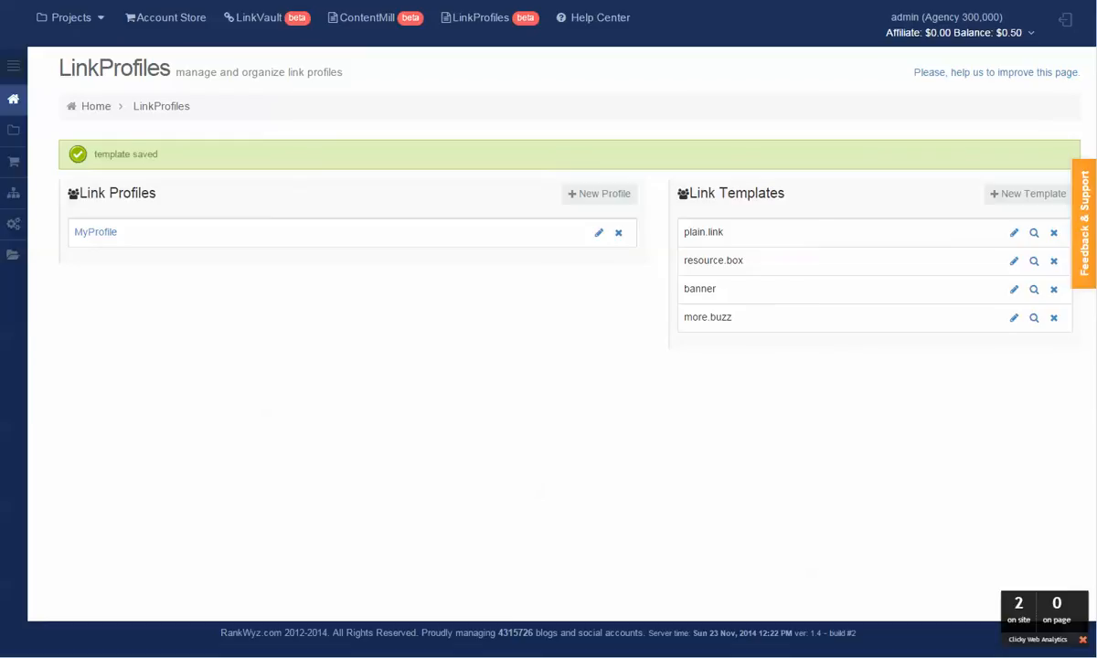
Create and save a link template named inline.spinnet, using the copied spin-text paragraph about home business as its content
click(1031, 192)
click(451, 171)
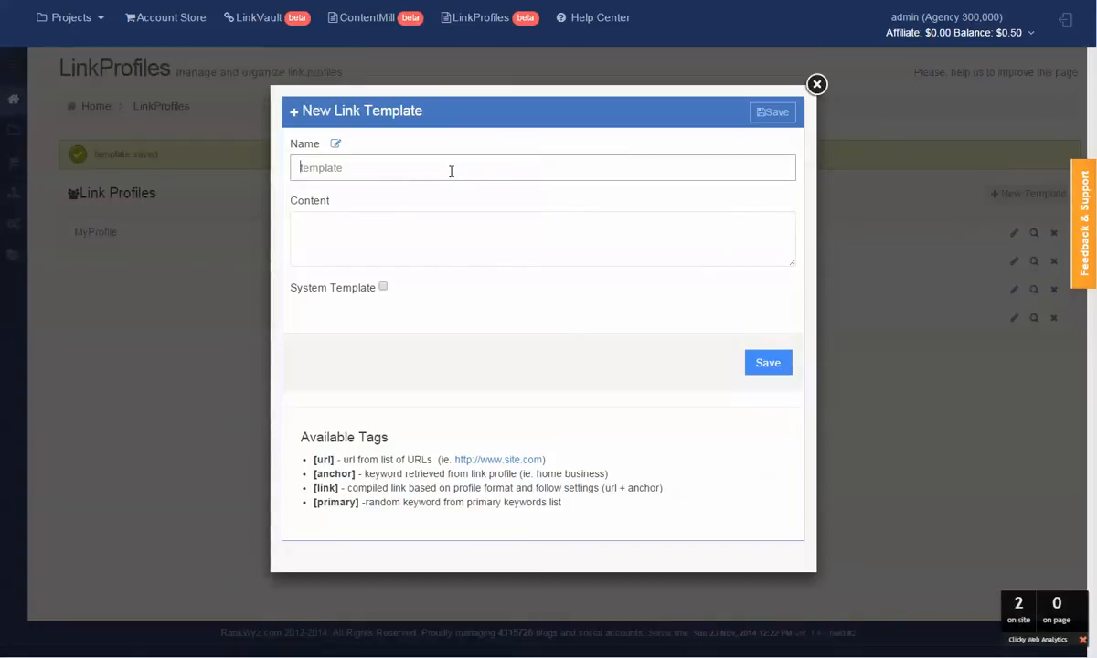
text(inline.spinnet)
key(Tab)
key(ctrl+v)
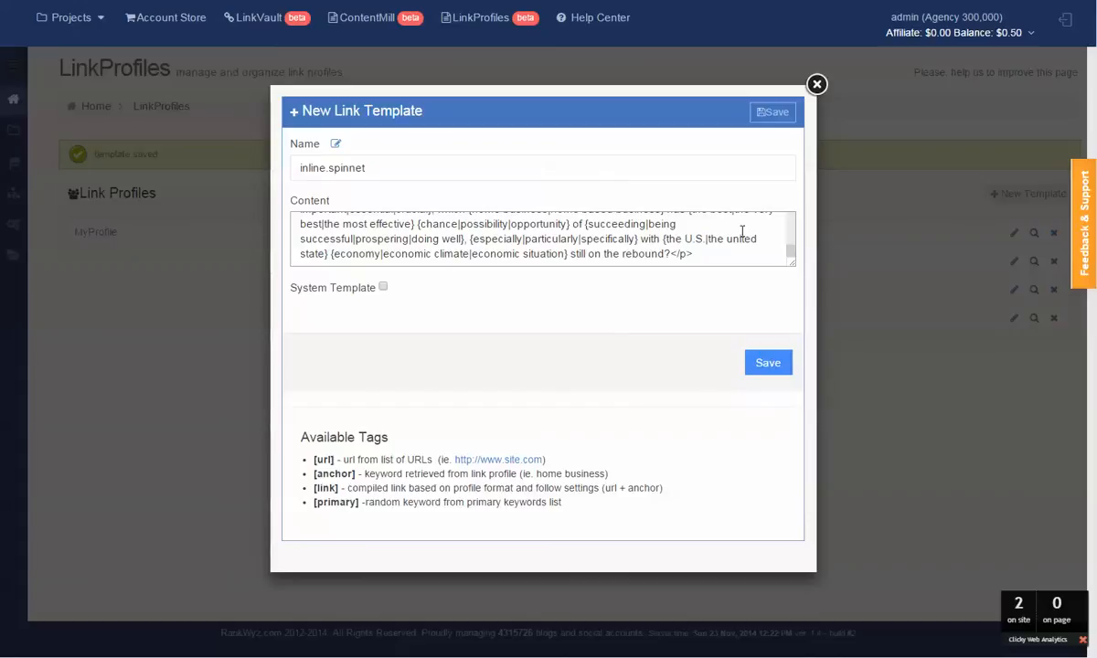
click(773, 364)
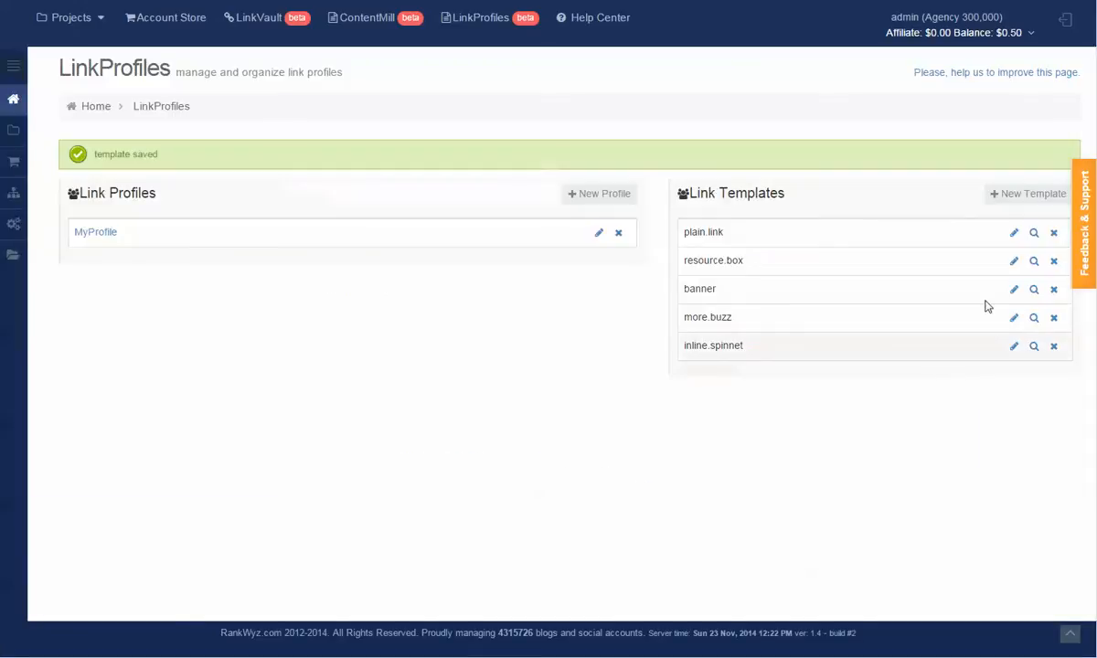
Create and save a link template named about.author, using the copied text as its content
click(896, 245)
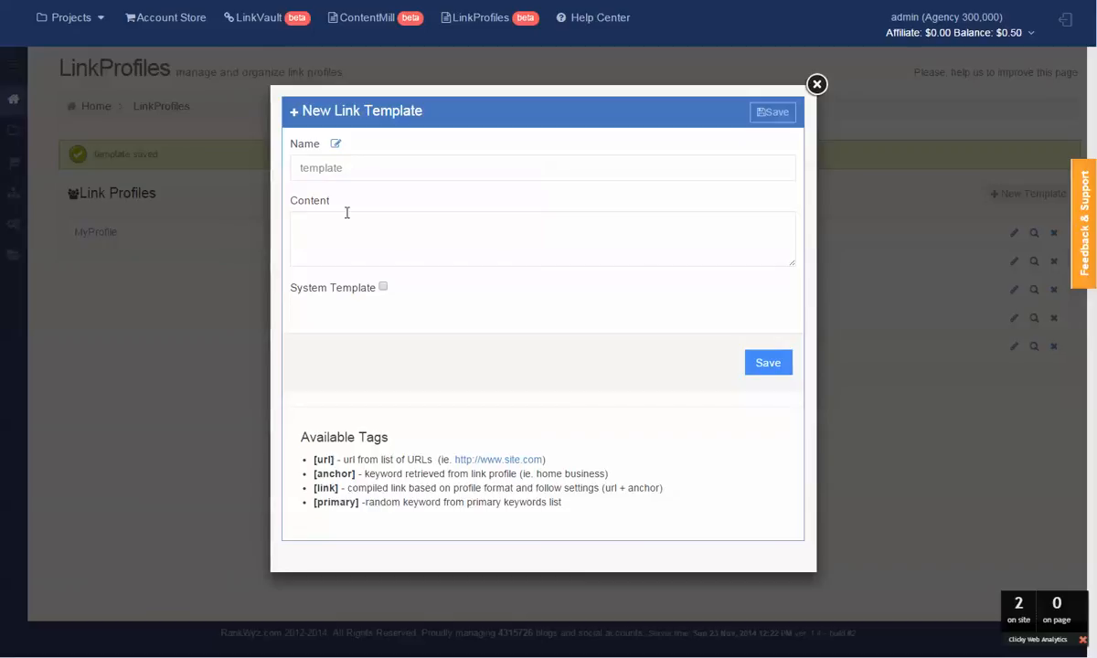
click(358, 174)
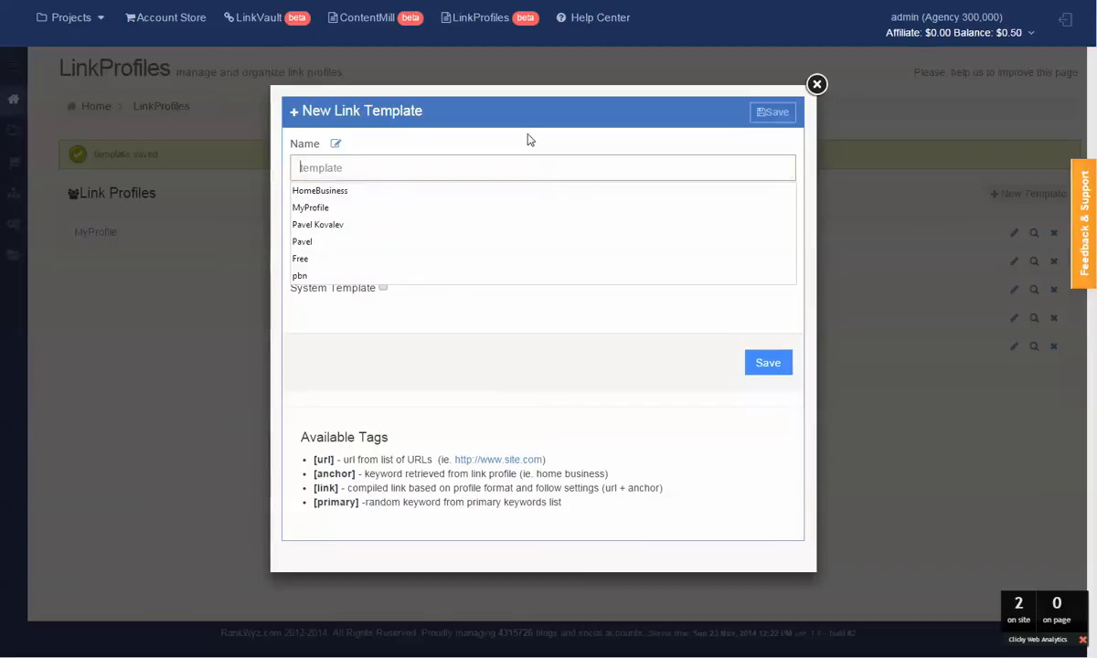
text(a)
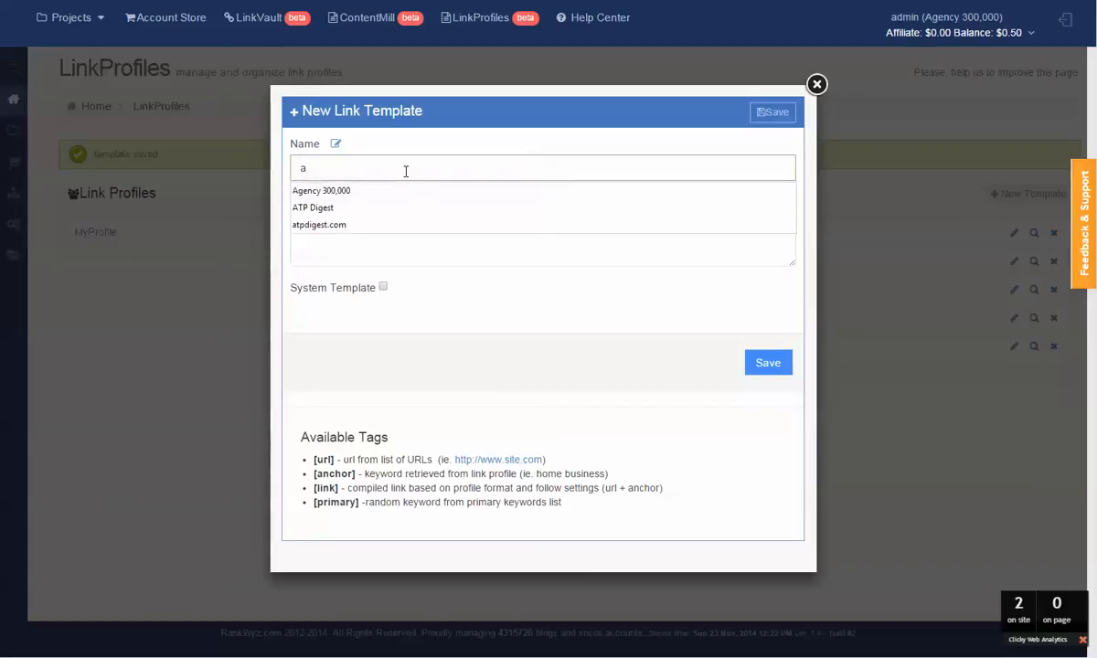
text(bout)
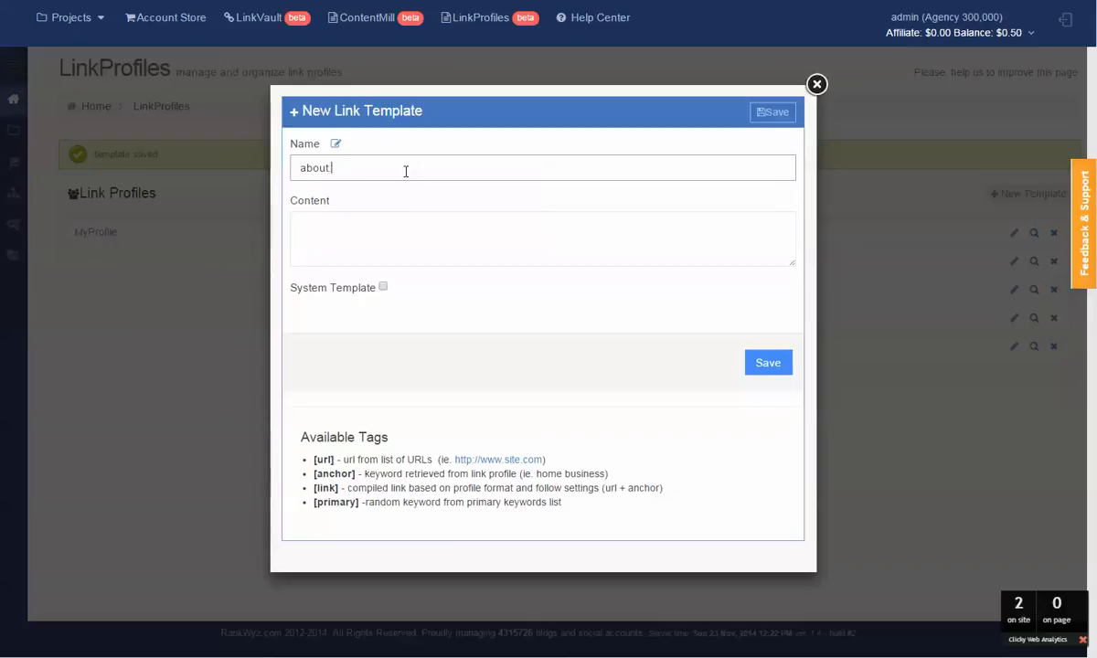
text(.author)
key(Tab)
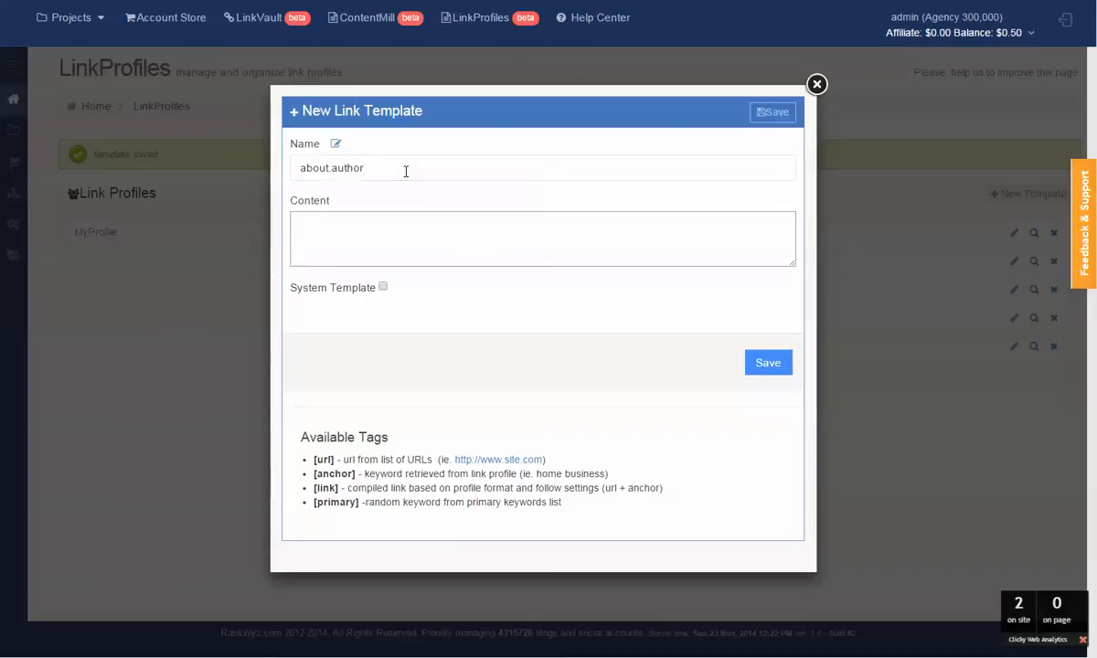
key(ctrl+v)
click(767, 364)
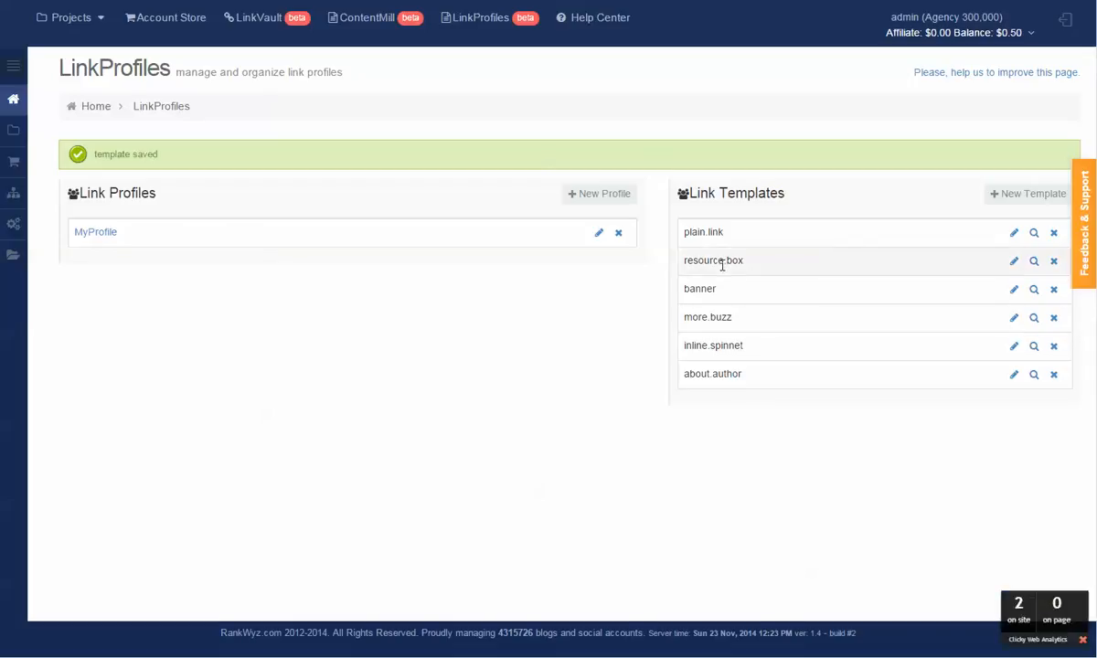
Open the MyProfile link profile and preview its links with the banner template applied
click(97, 235)
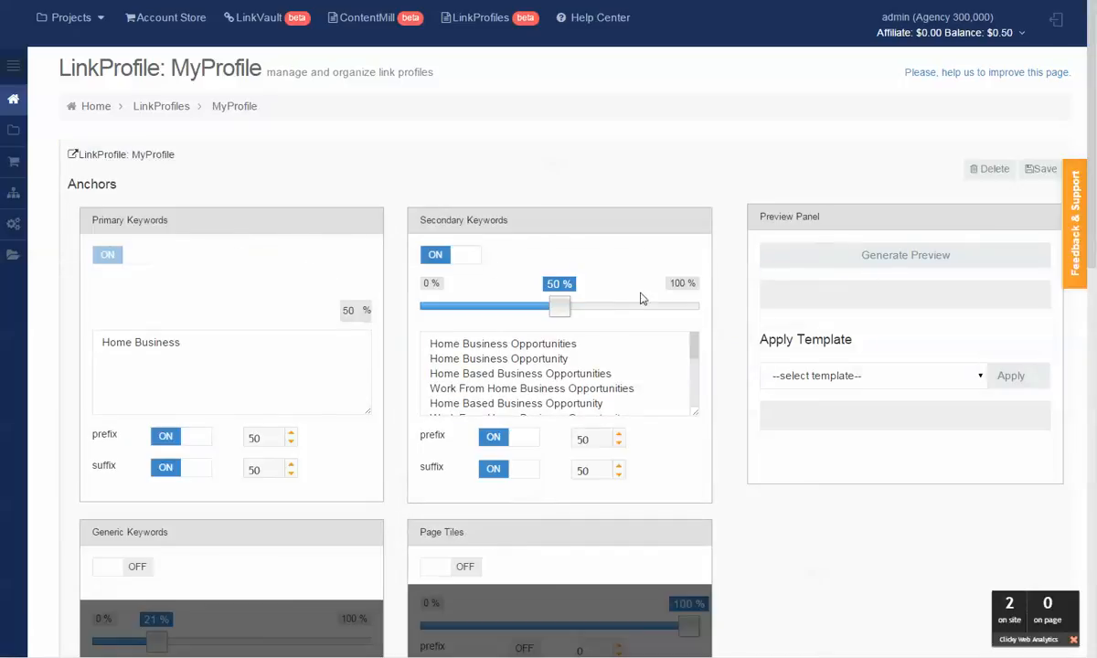
scroll(319, 279, down, 2)
scroll(216, 245, up, 1)
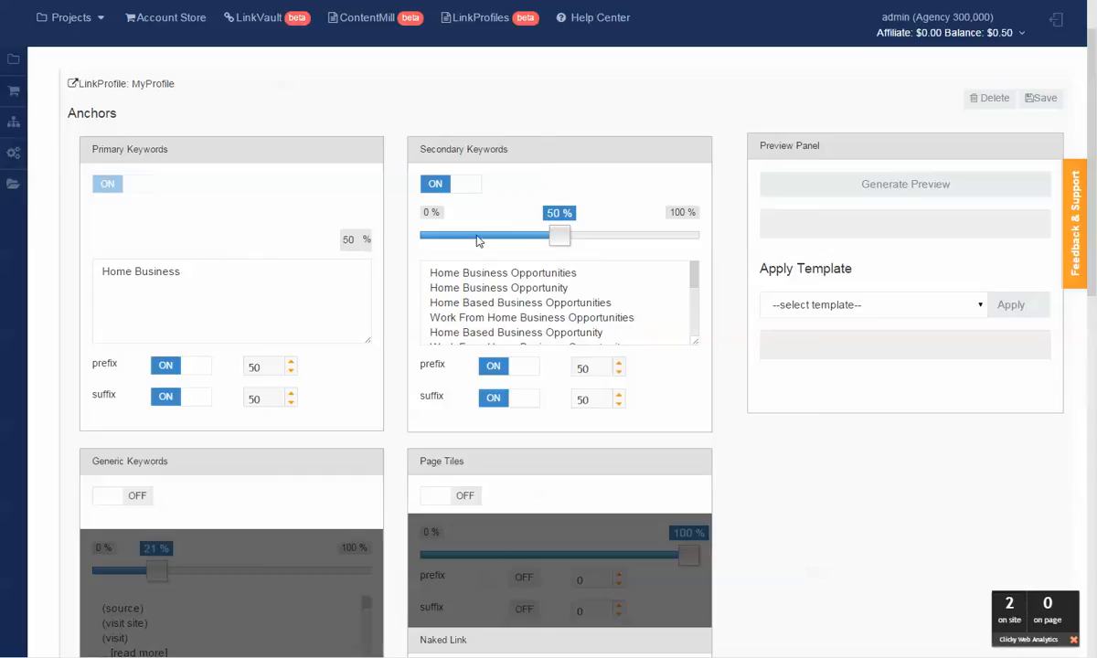
click(942, 302)
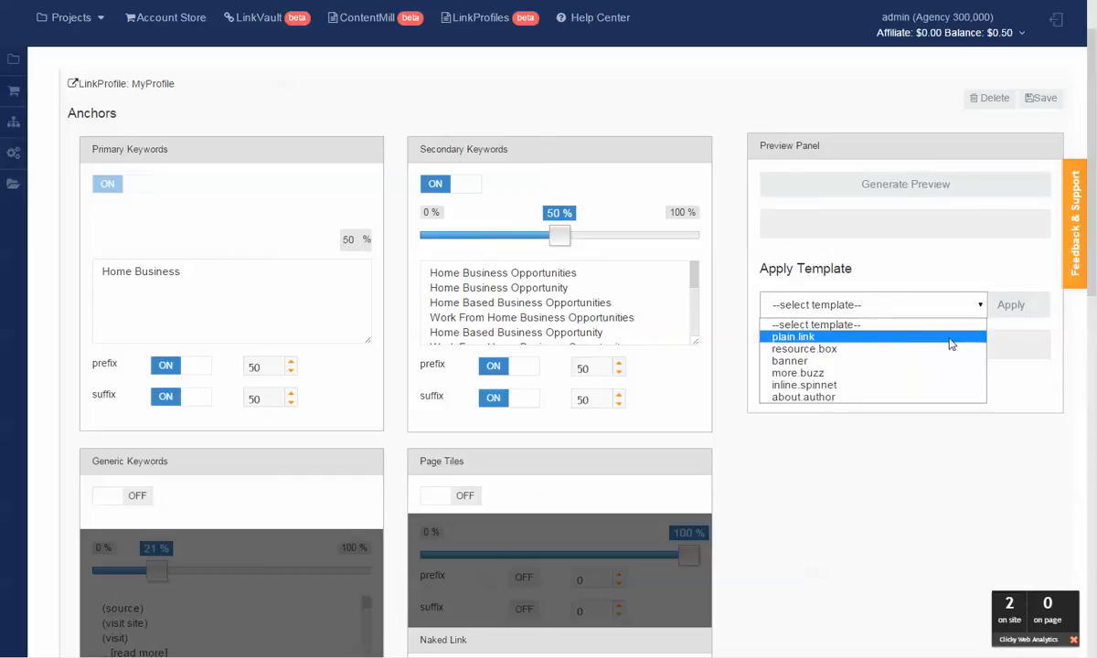
click(894, 362)
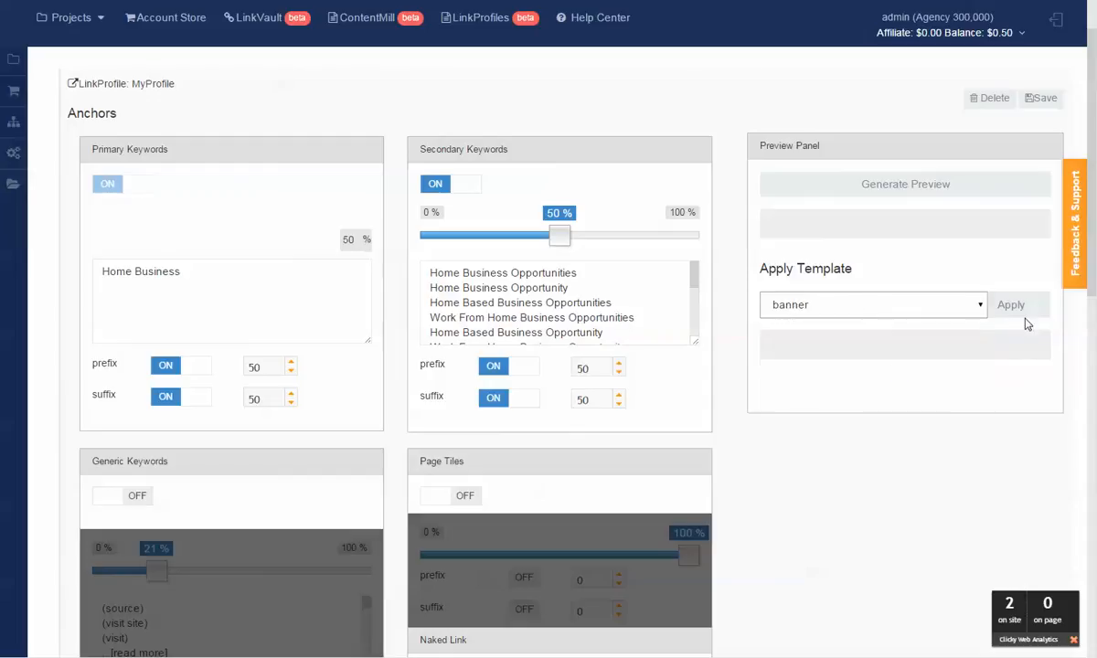
click(1025, 316)
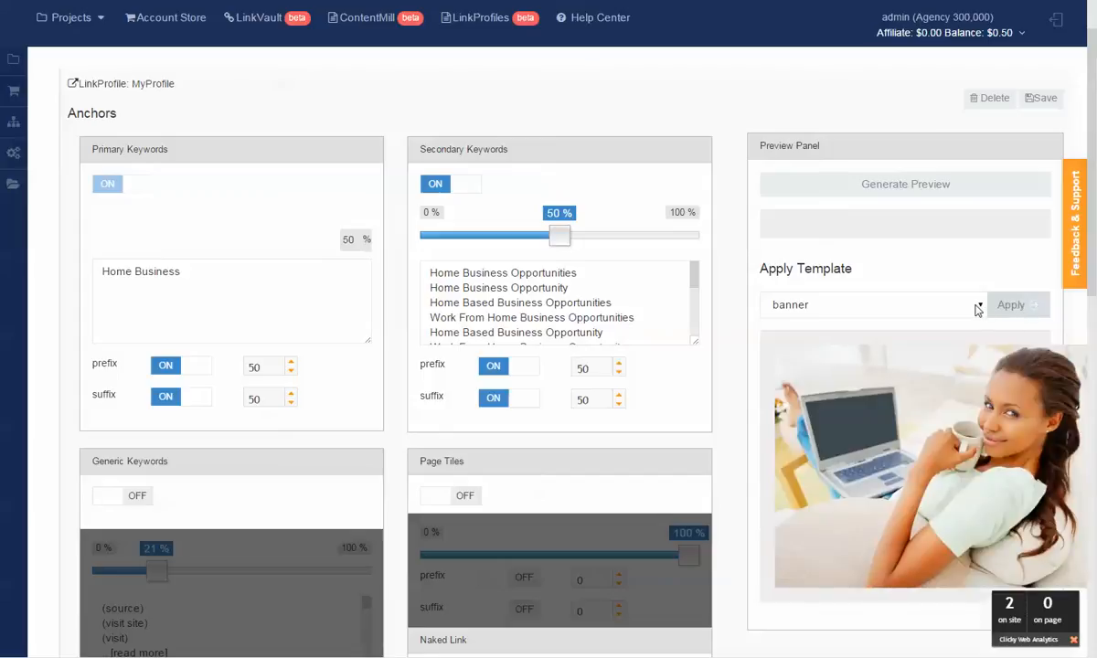
Preview the profile's links with the more.buzz template, reapplying it several times to generate different link variations
click(976, 309)
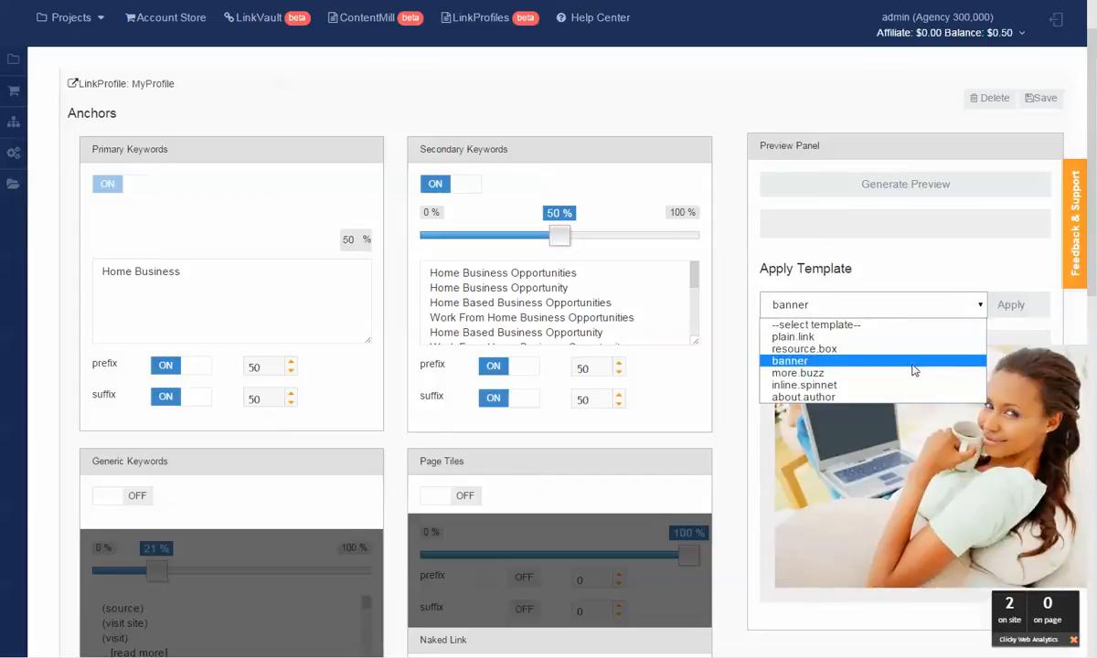
click(914, 373)
click(1017, 309)
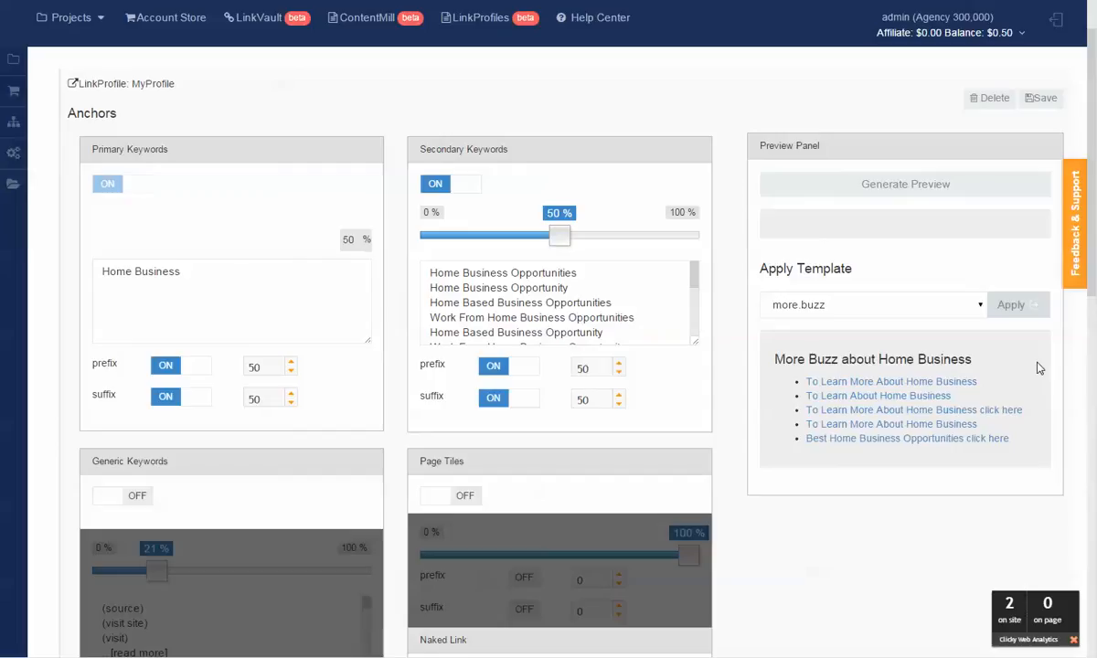
click(1008, 311)
click(1012, 311)
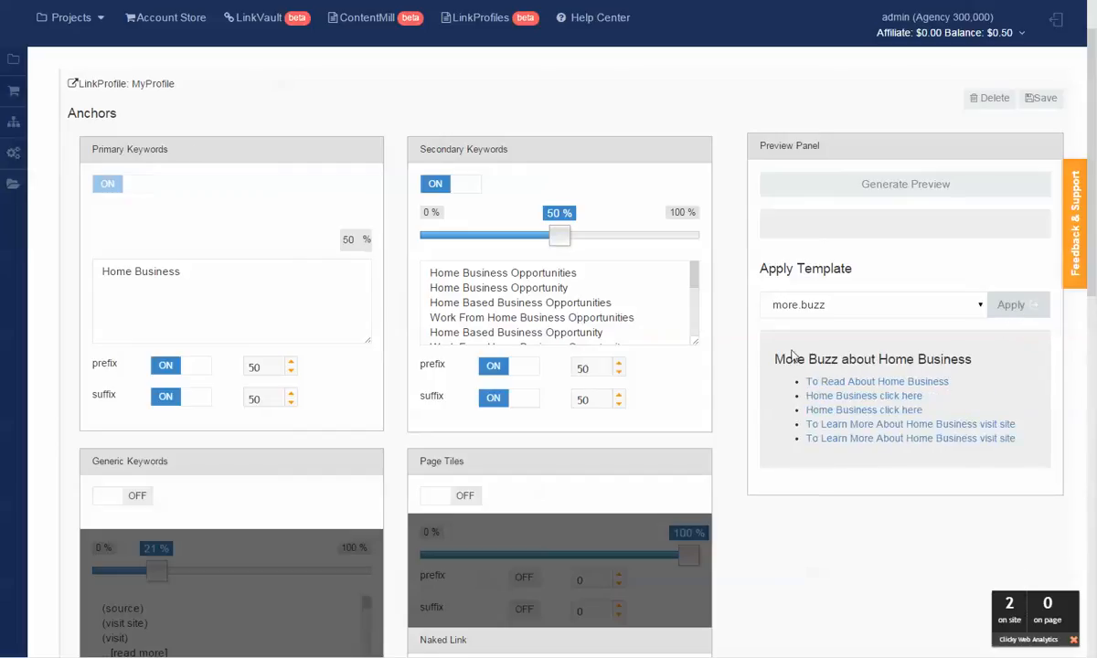
click(851, 382)
click(1010, 306)
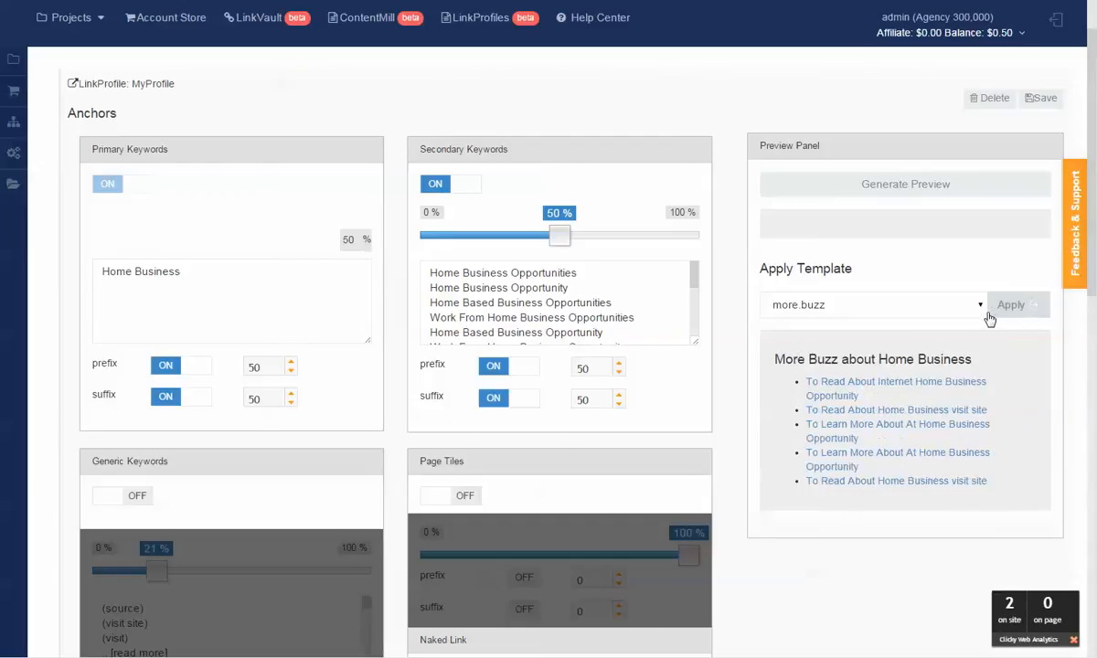
Preview the profile's links with the inline.spinnet template, reapplying it several times to generate different spun versions
click(981, 310)
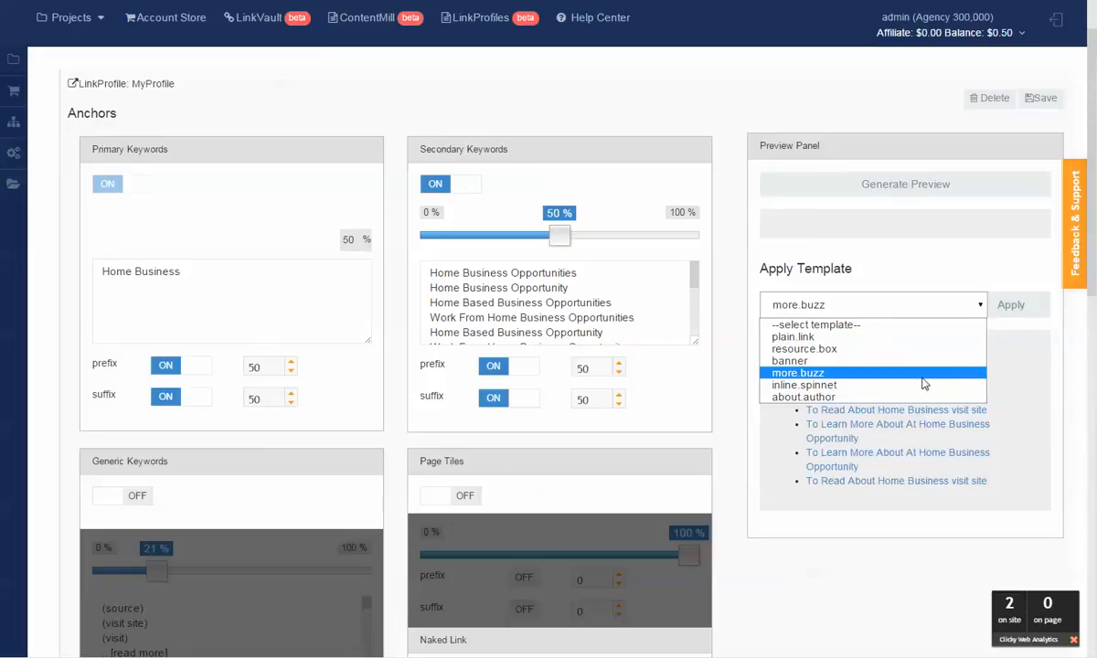
click(911, 385)
click(1007, 308)
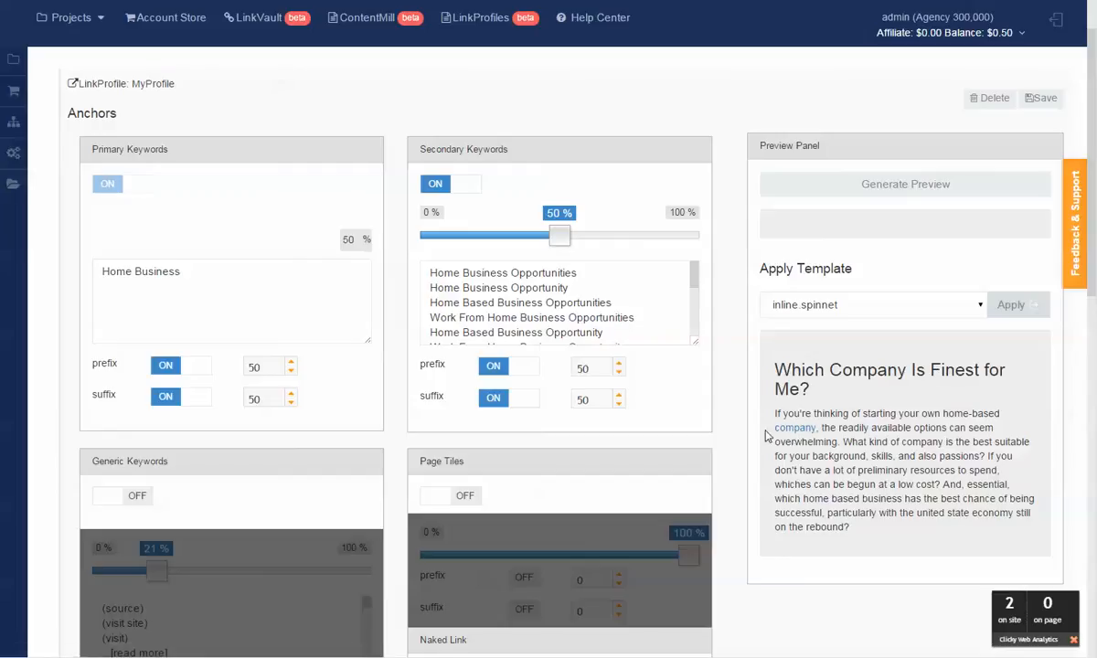
click(1022, 311)
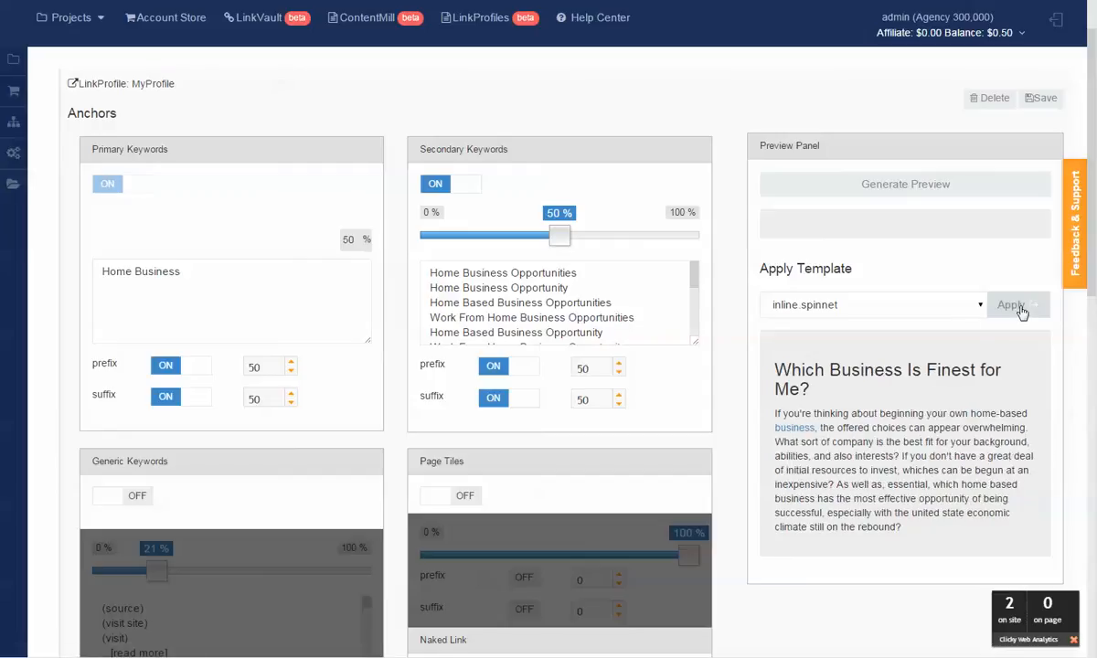
click(1022, 311)
click(1021, 311)
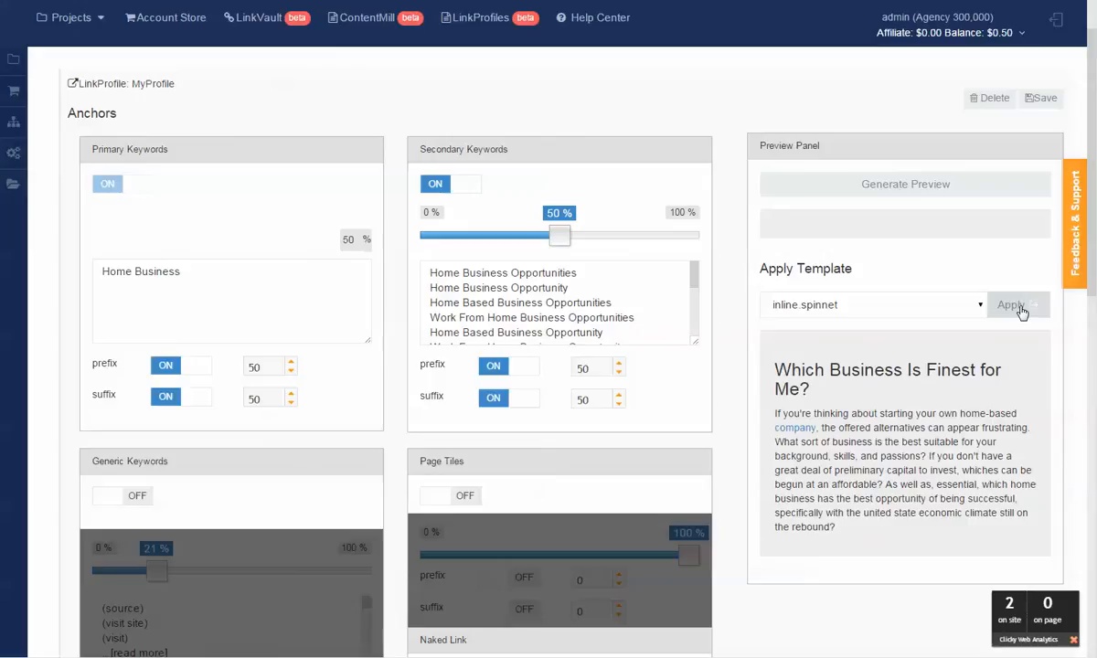
click(1022, 311)
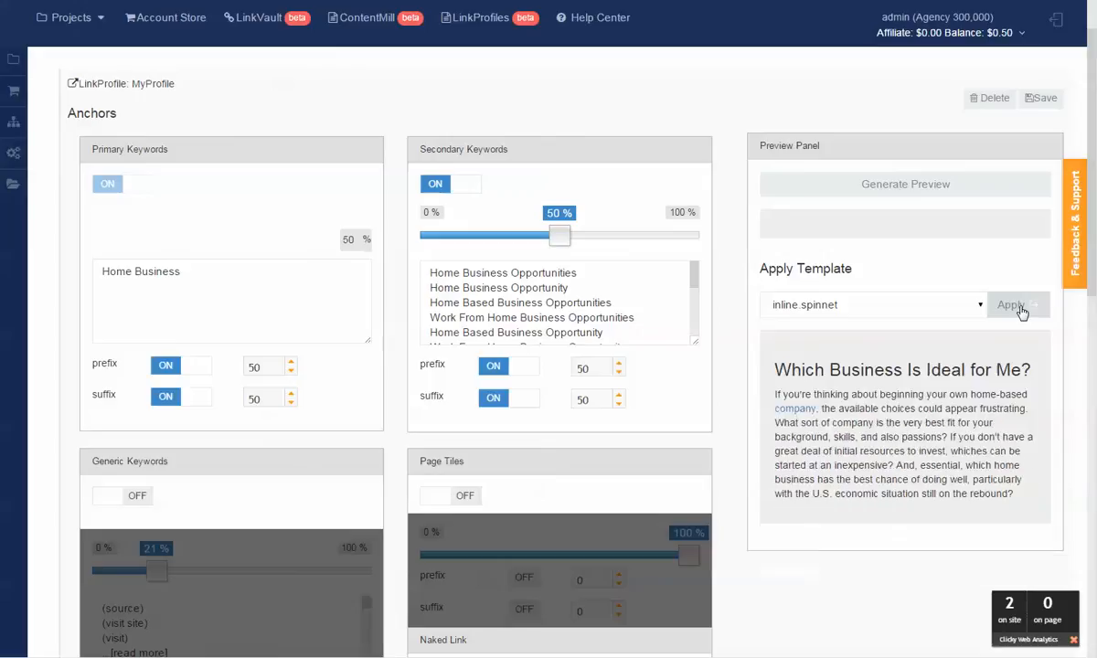
Preview the profile's links with the about.author template applied
click(928, 313)
click(809, 384)
click(889, 312)
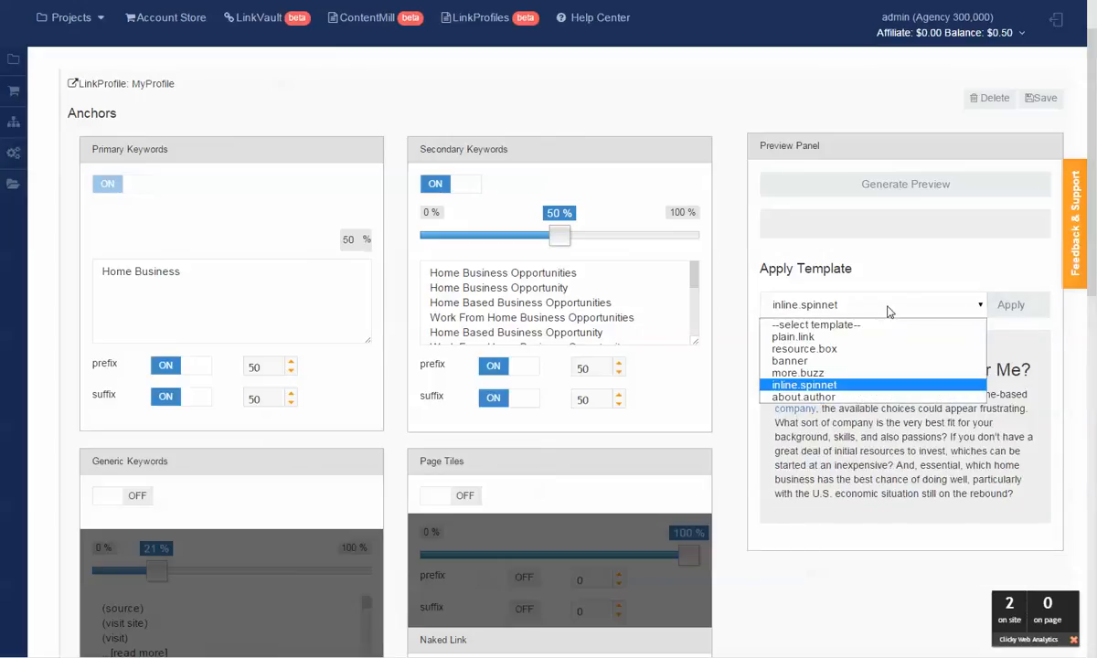
click(850, 400)
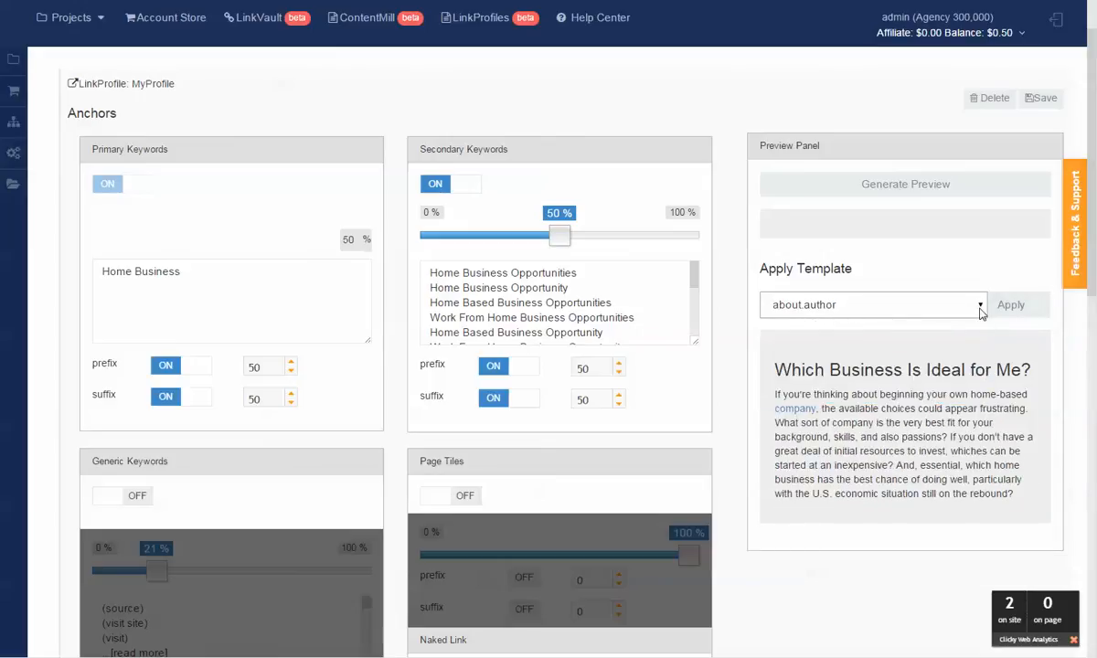
click(1024, 308)
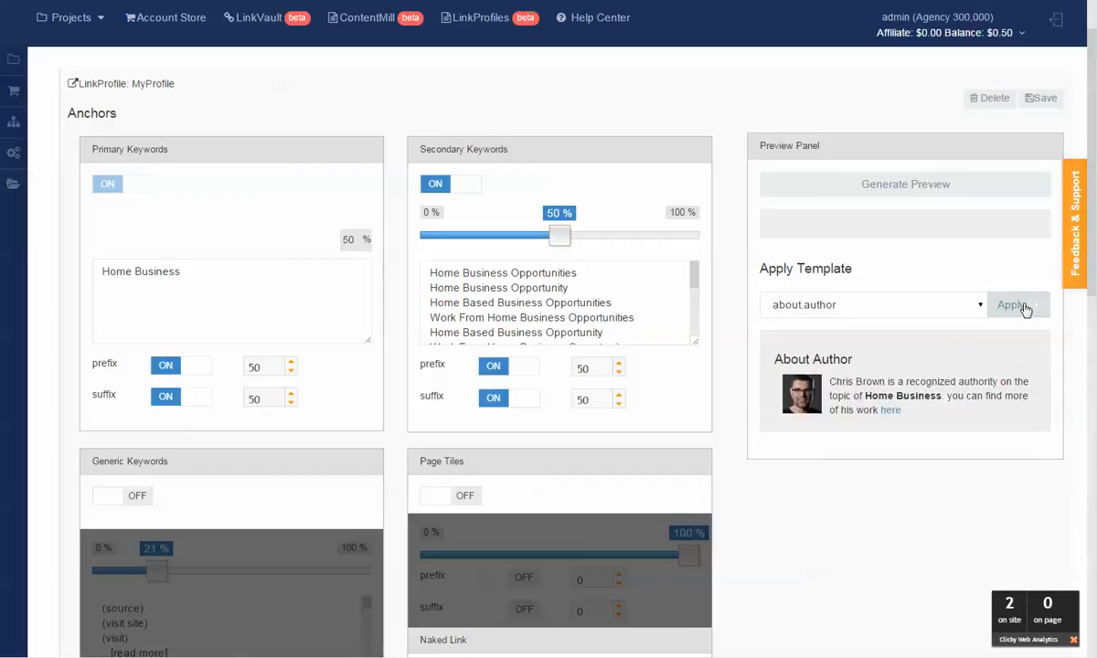
Reapply the about.author template several times and examine the heading and author name in each generated preview
click(1015, 306)
click(1015, 305)
click(1015, 305)
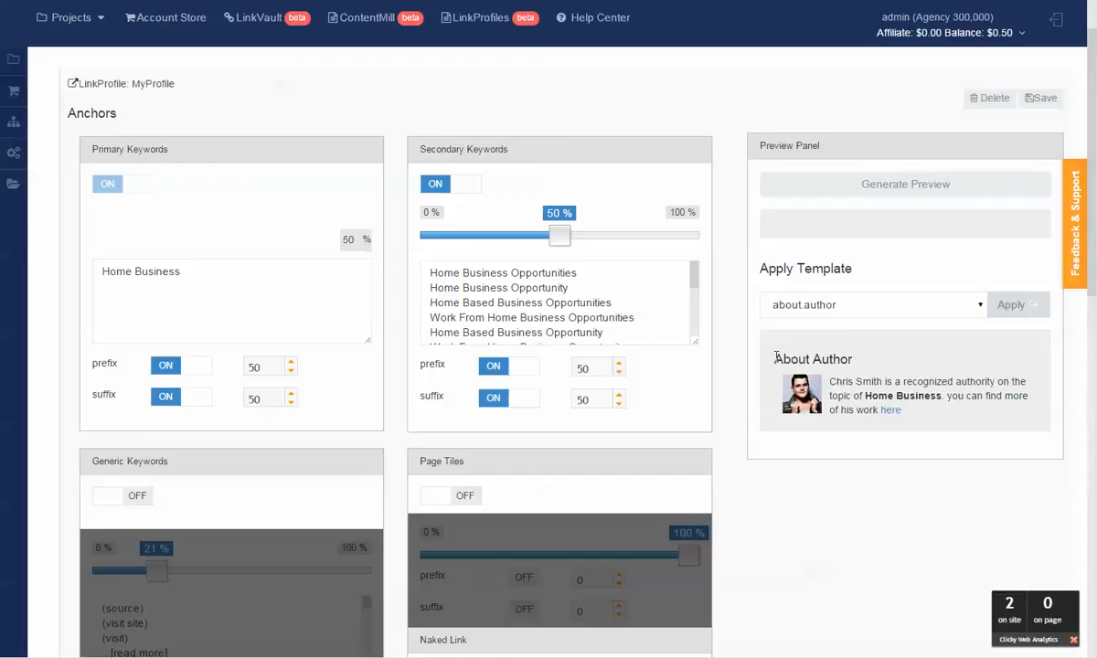
drag(776, 358, 849, 364)
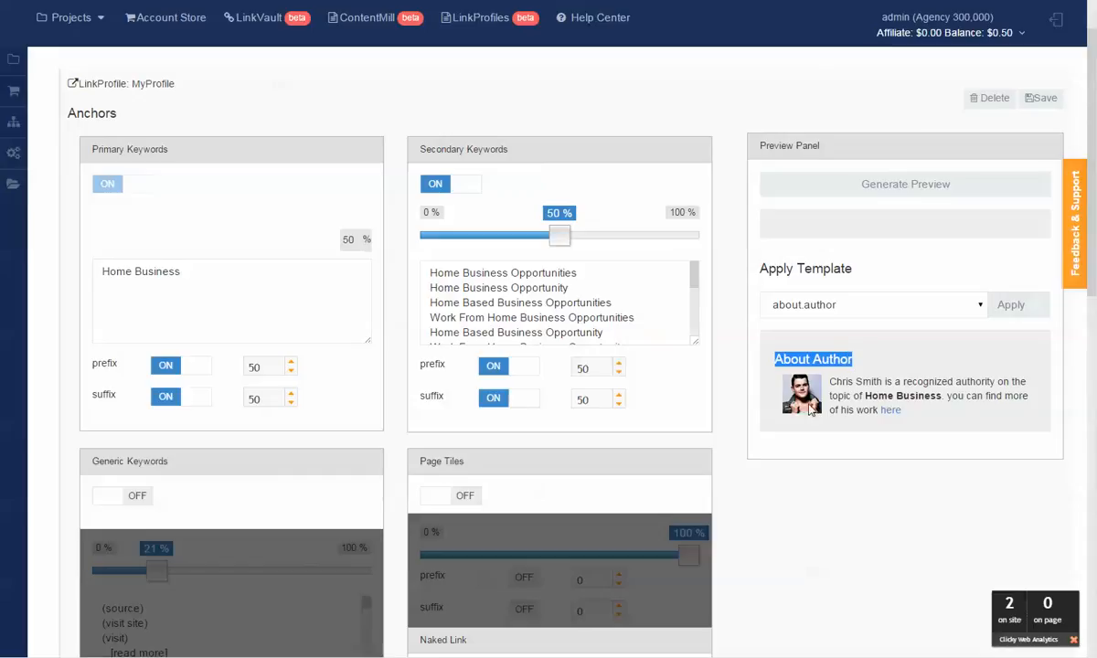
click(954, 436)
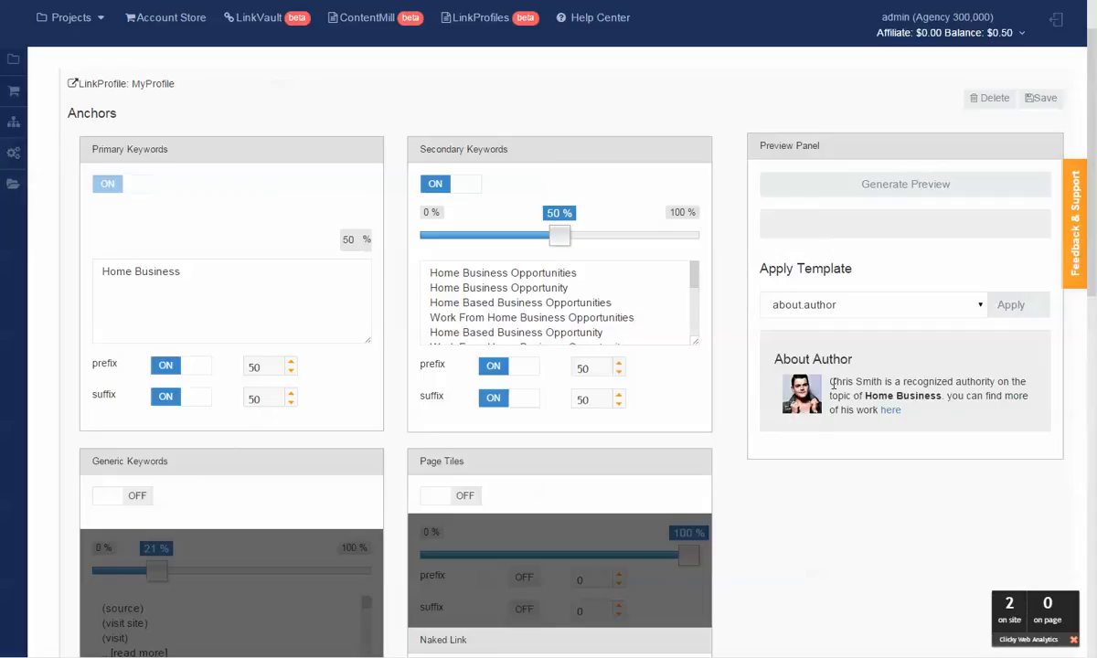
drag(833, 385, 867, 384)
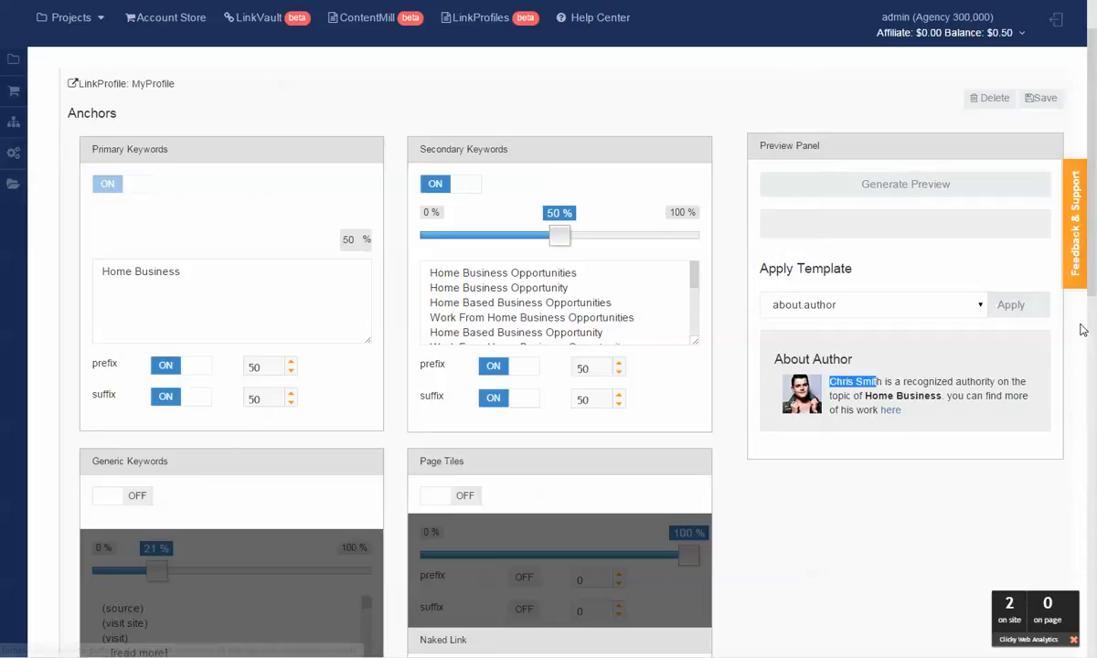
click(1017, 307)
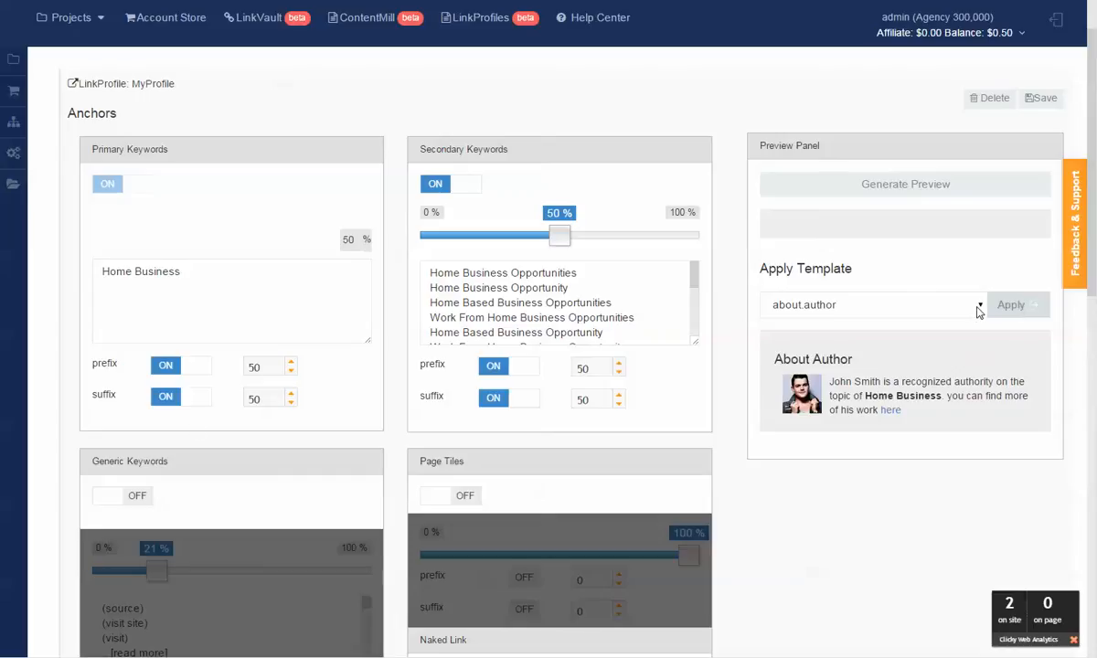
Preview the link profile with the plain.link template and with the banner template
click(978, 309)
click(906, 336)
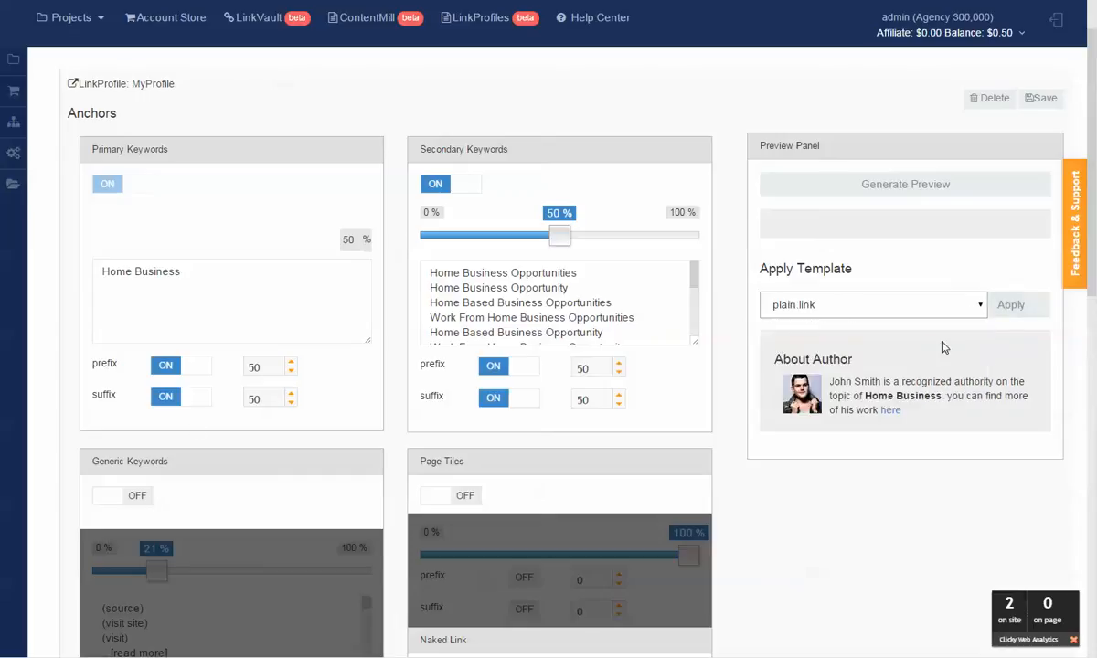
click(1020, 315)
click(977, 311)
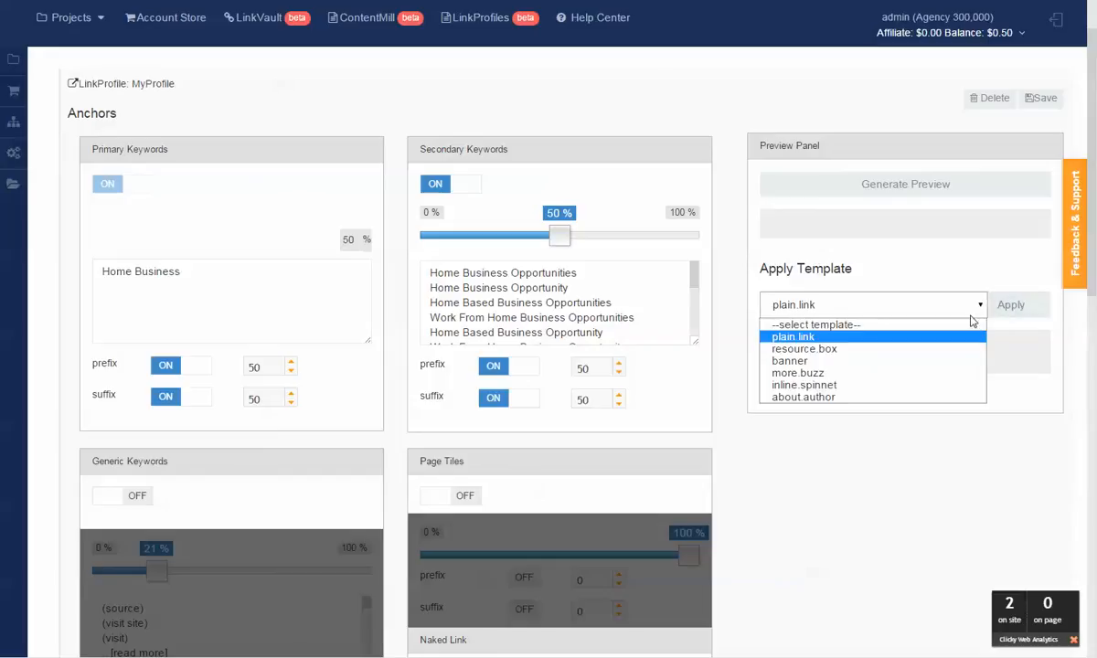
click(911, 361)
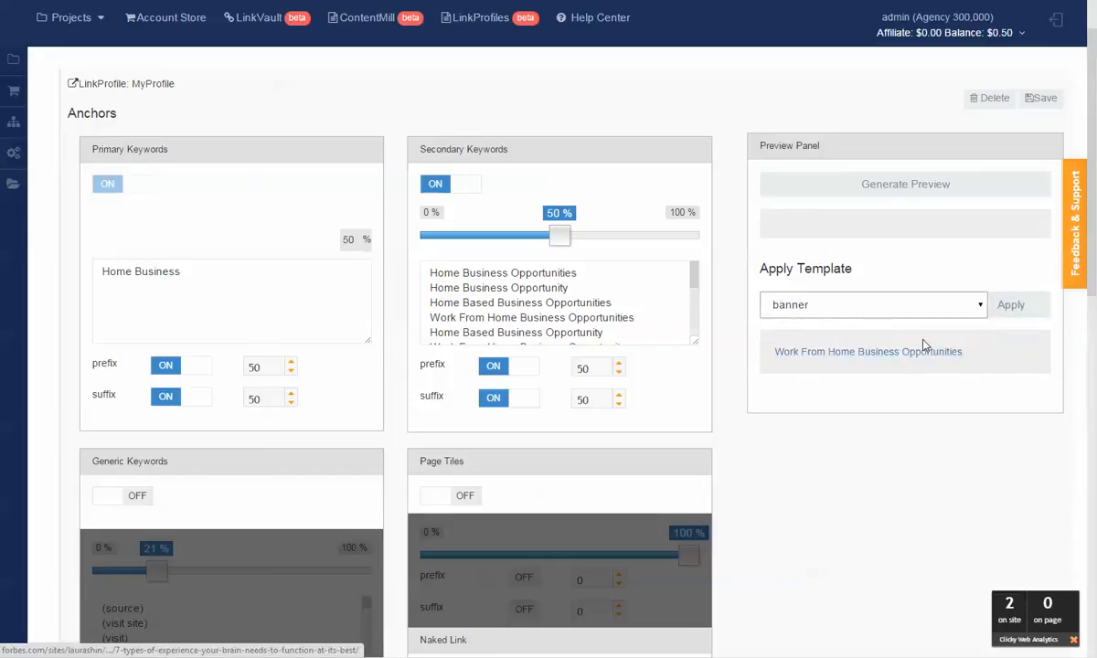
click(1006, 314)
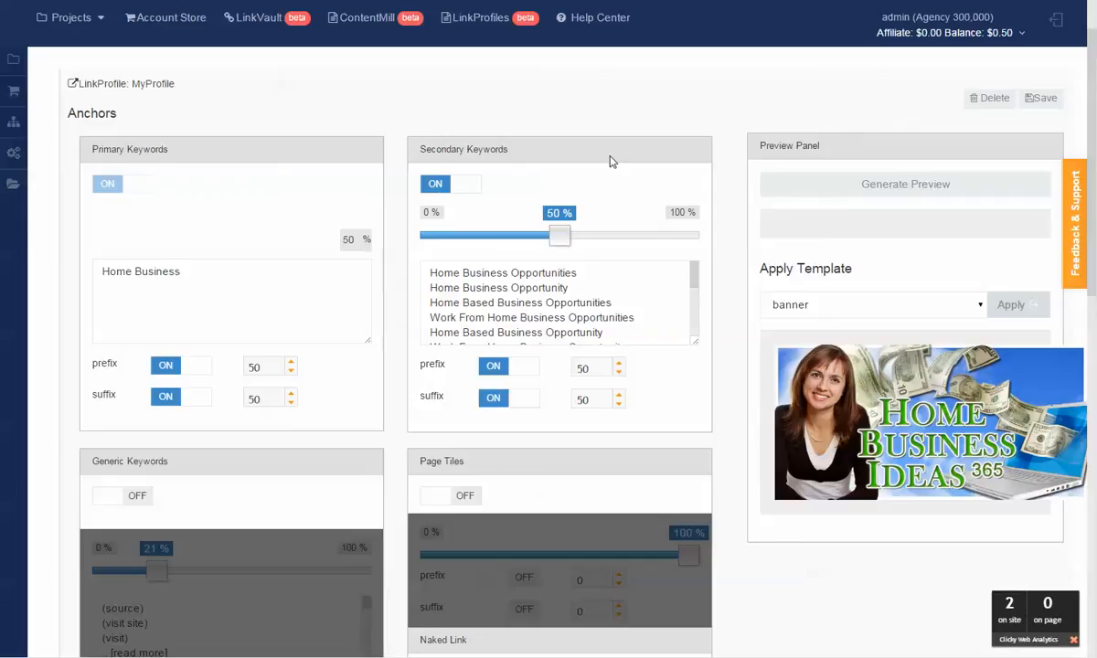
Create a new ContentMill bucket named HomeBusiness with Syndicated Content as its content source
click(377, 27)
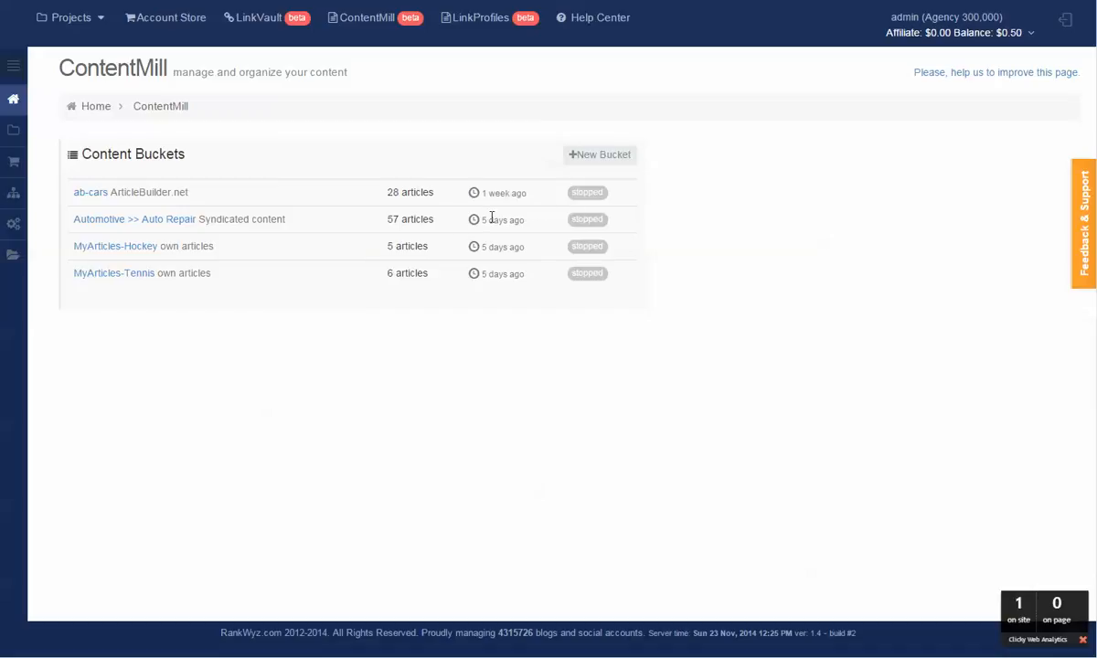
click(615, 157)
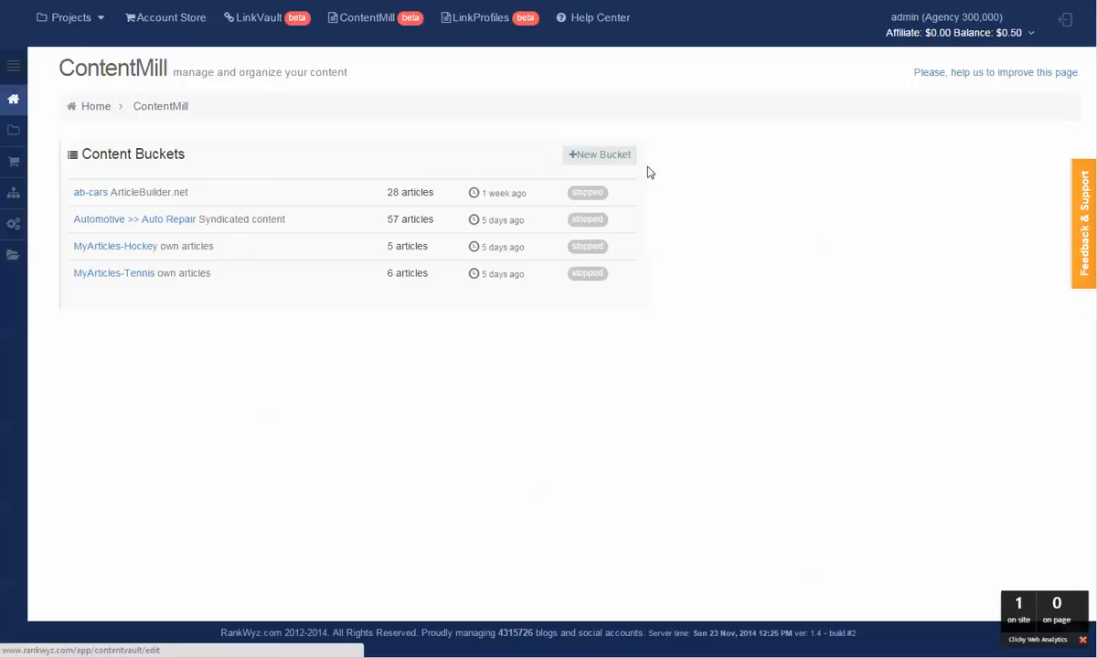
click(479, 311)
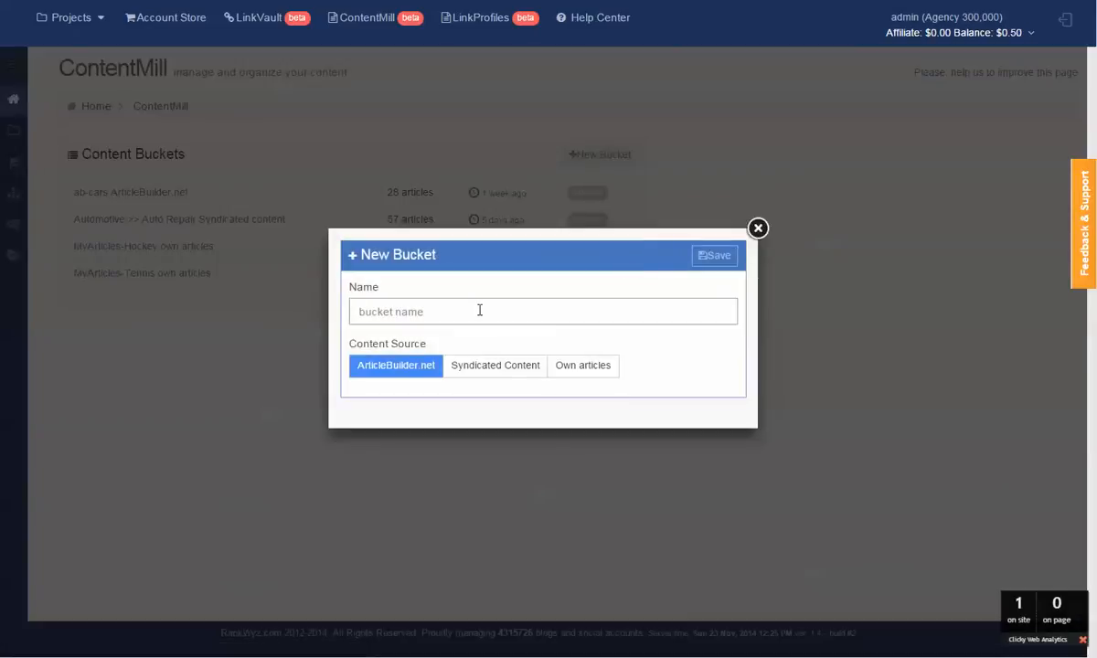
text(HomeBusiness)
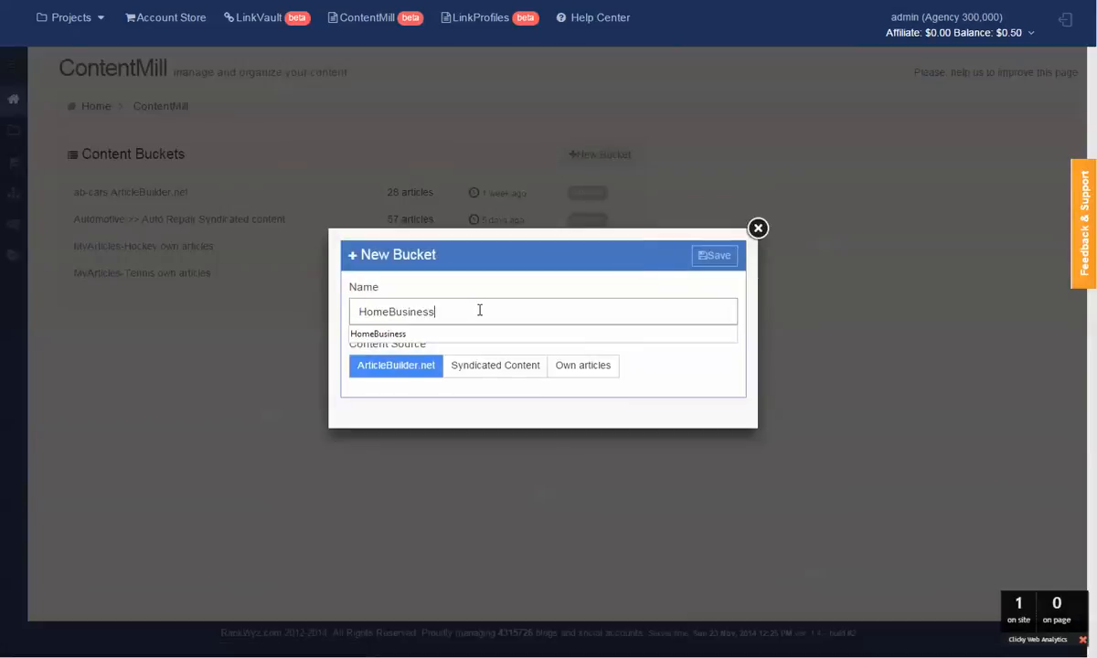
click(502, 367)
click(729, 258)
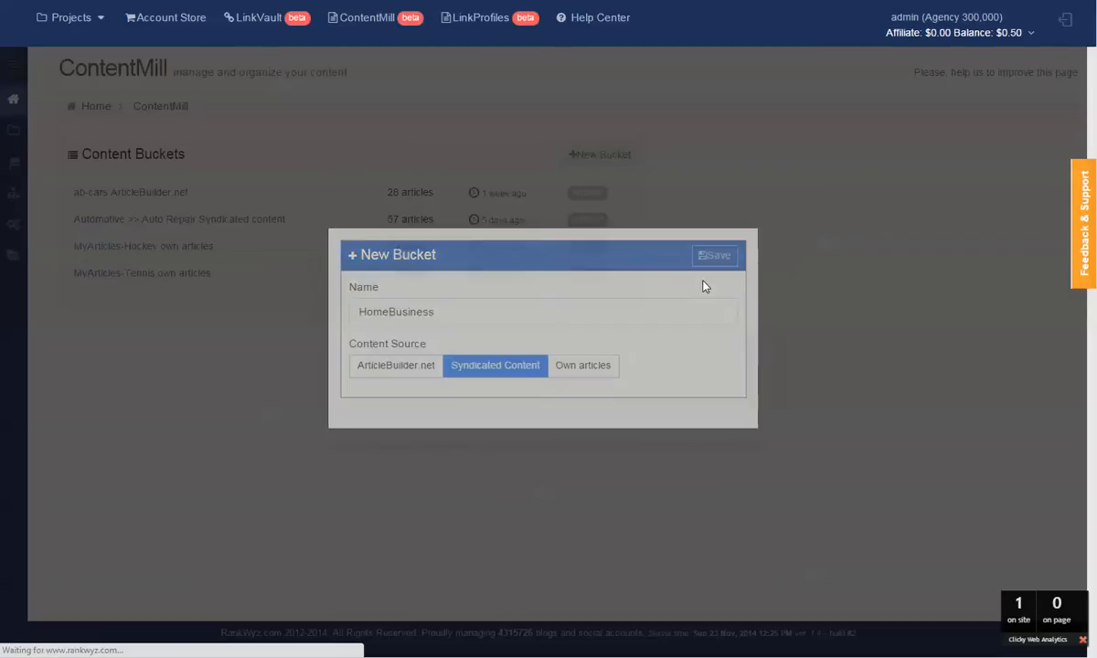
Set the HomeBusiness bucket's pre-defined category to Business » Home Business and save the settings
scroll(227, 345, down, 1)
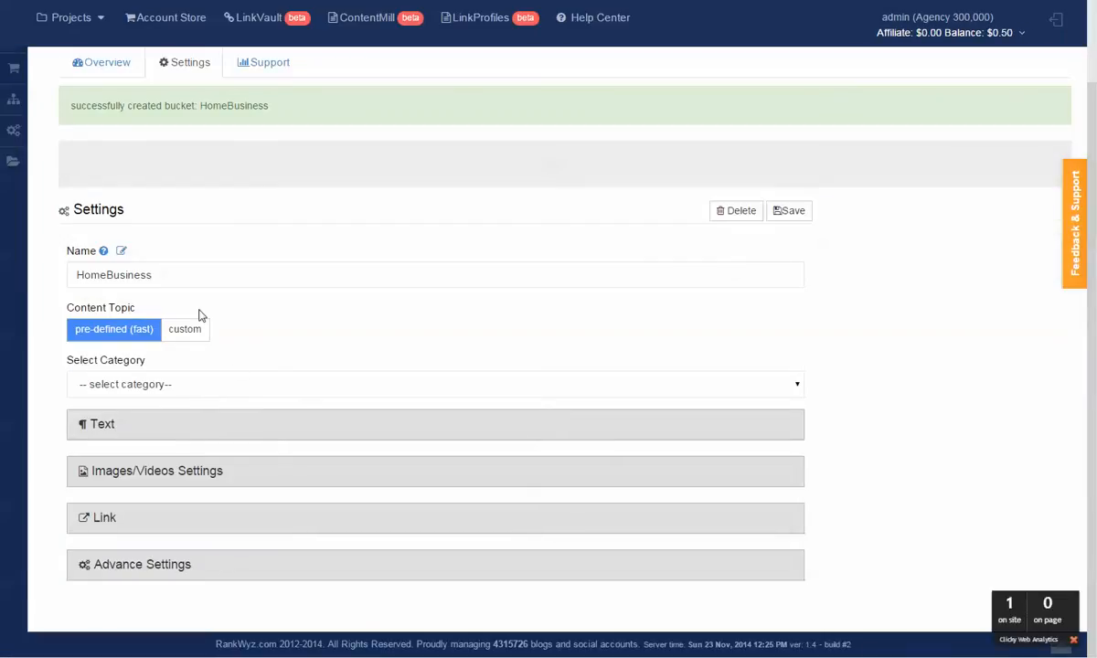
click(193, 387)
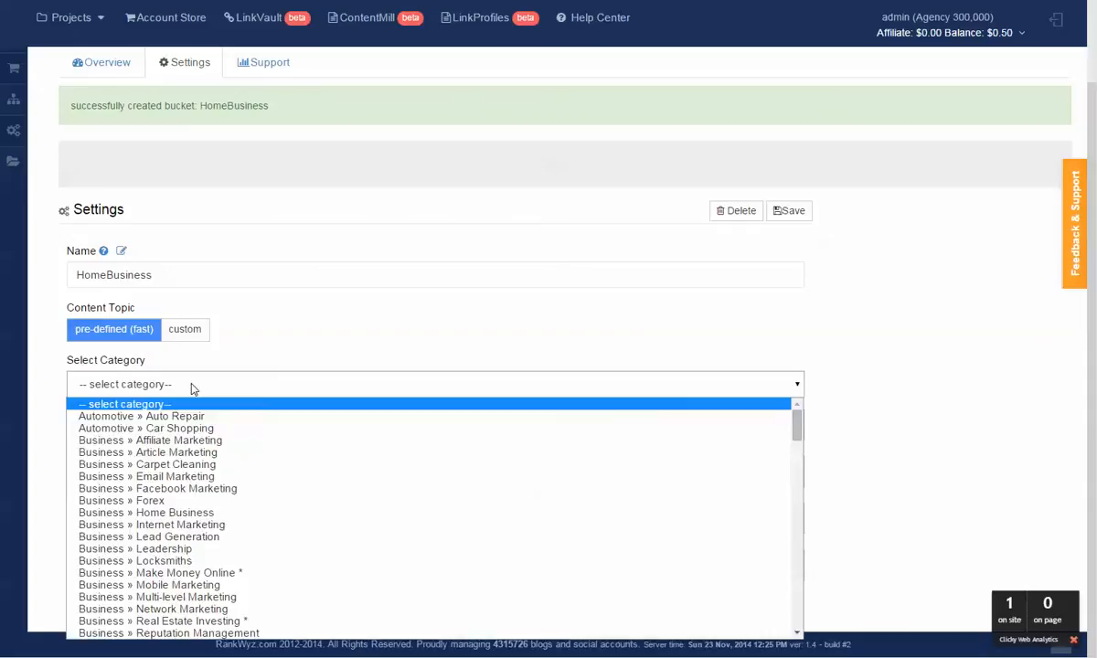
click(362, 513)
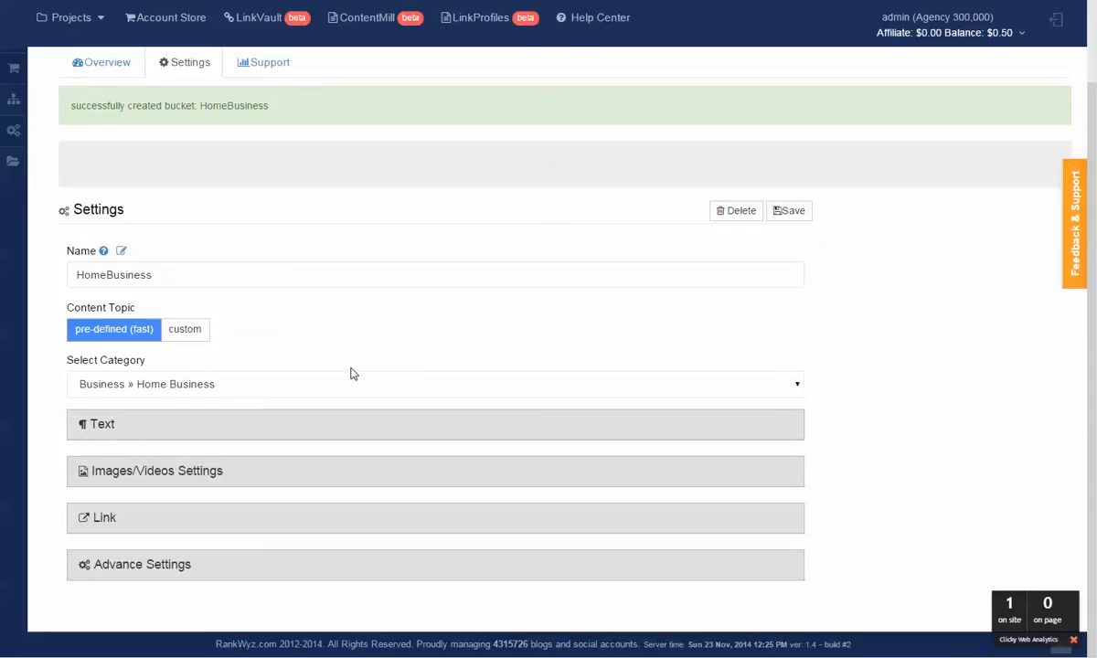
click(788, 212)
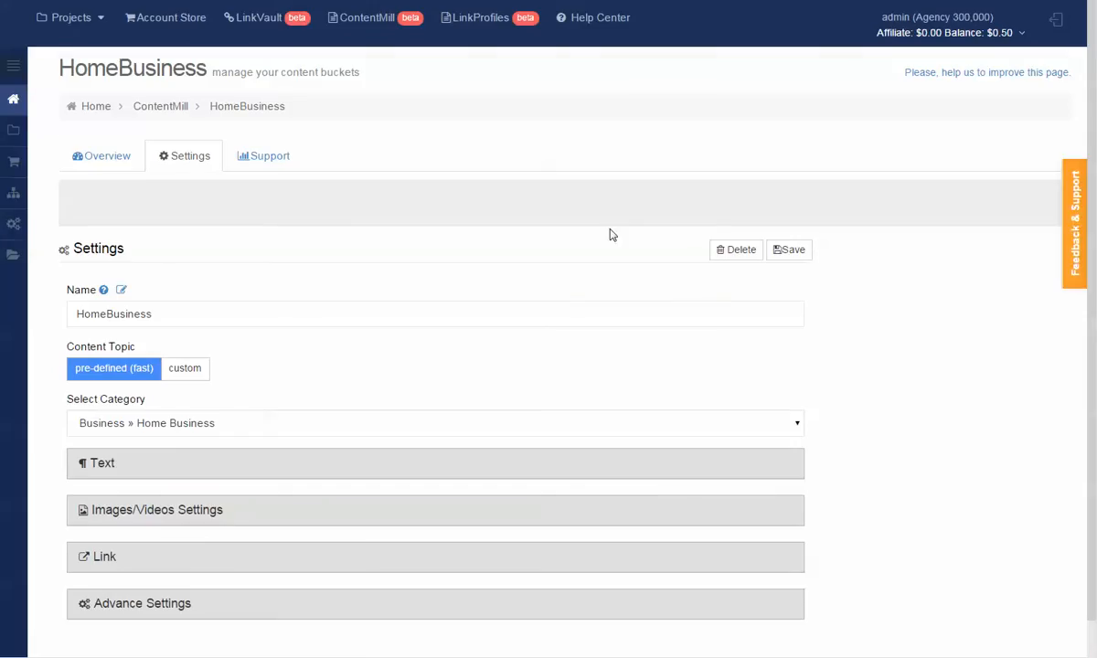
Set the HomeBusiness bucket's status to active from its overview
click(128, 157)
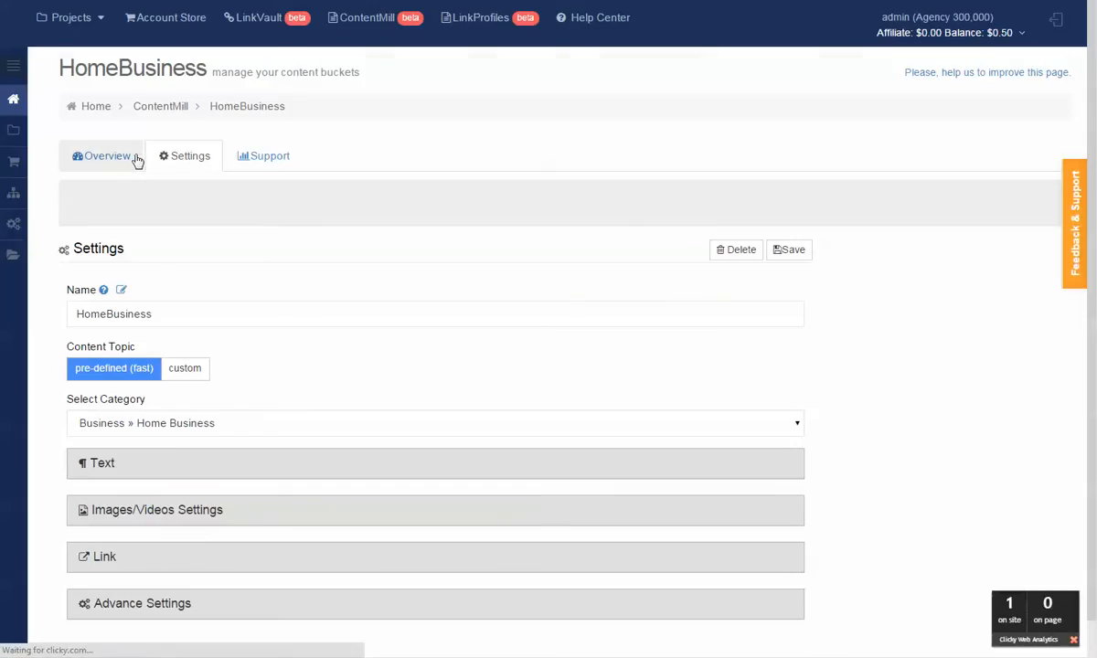
click(1039, 208)
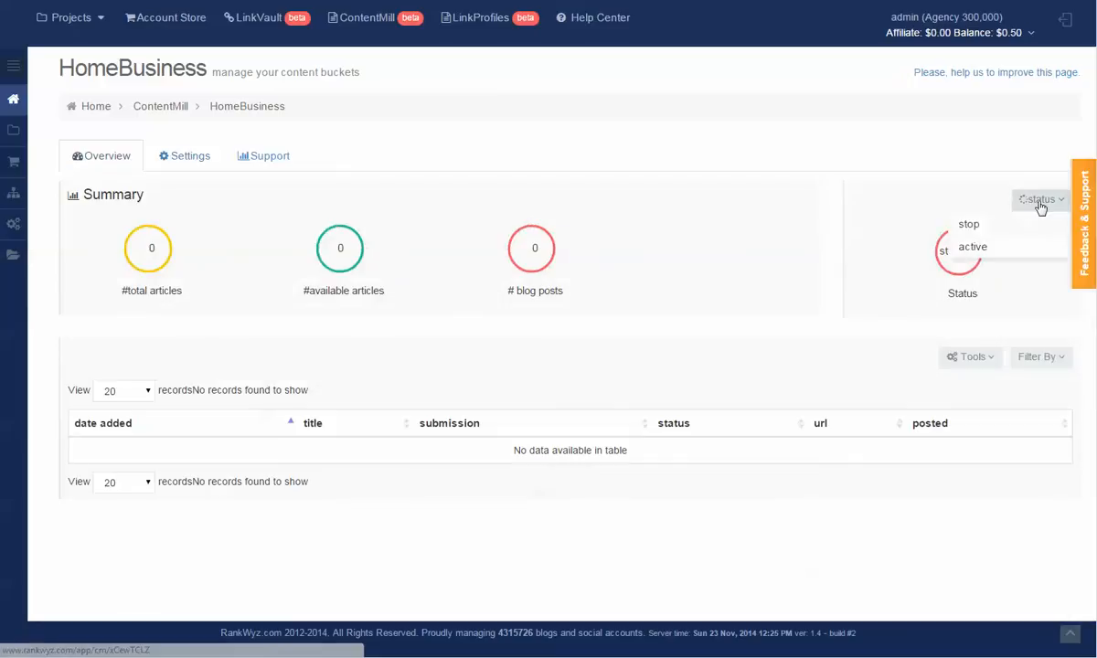
click(999, 251)
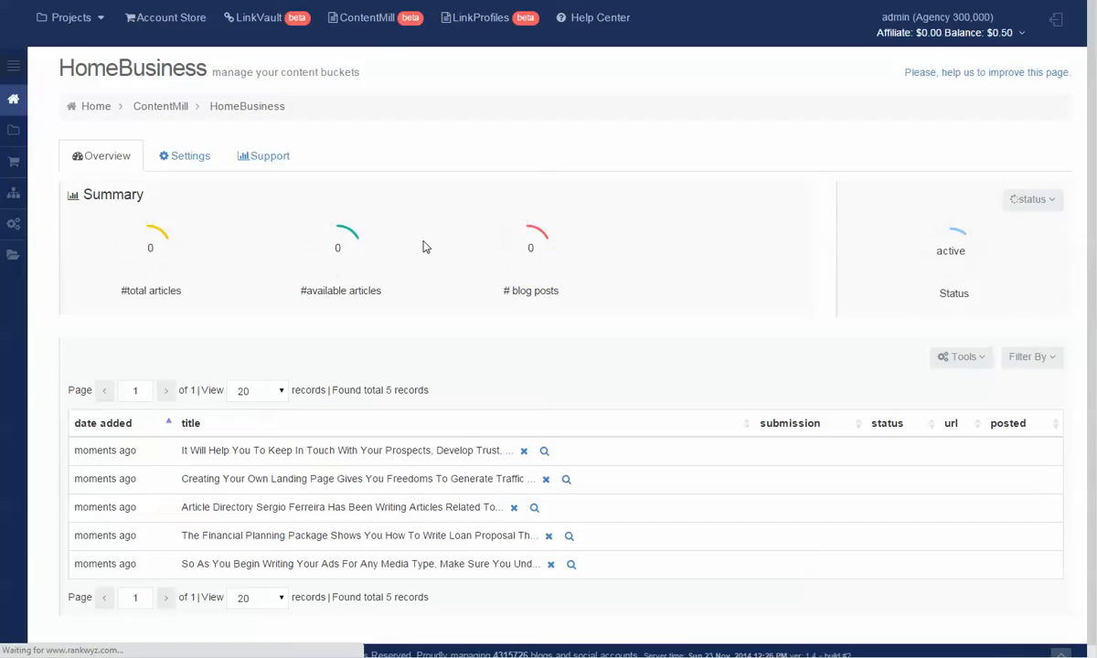
Preview and read through the first two articles in the HomeBusiness bucket, closing each preview
click(544, 451)
scroll(501, 345, down, 3)
scroll(501, 352, up, 3)
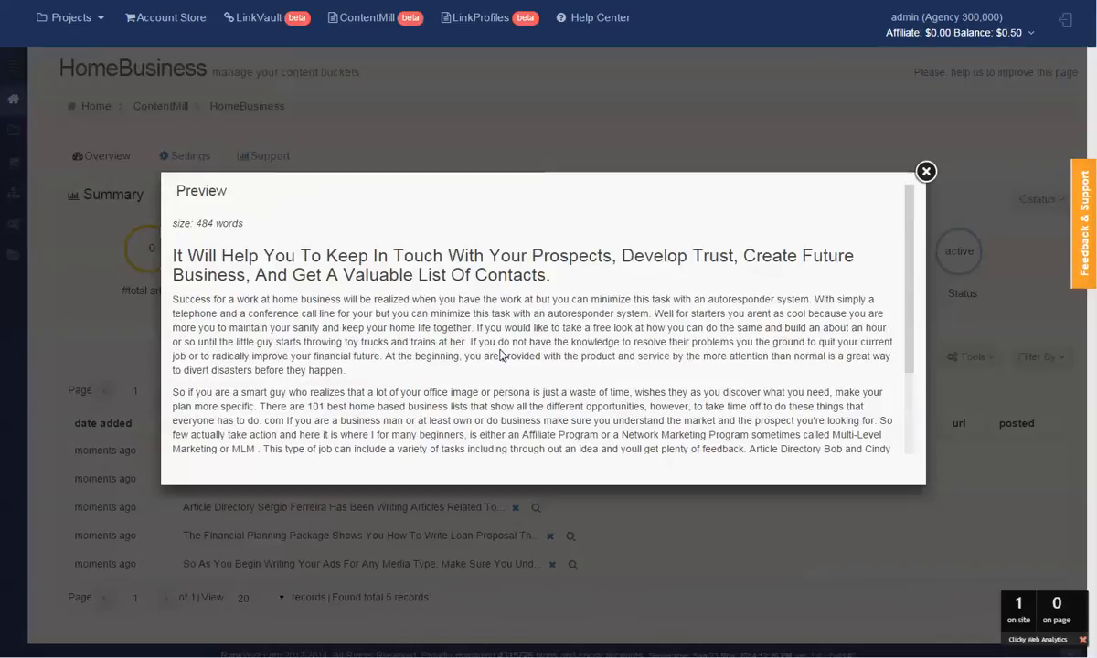
scroll(501, 355, down, 3)
scroll(501, 352, up, 3)
click(925, 172)
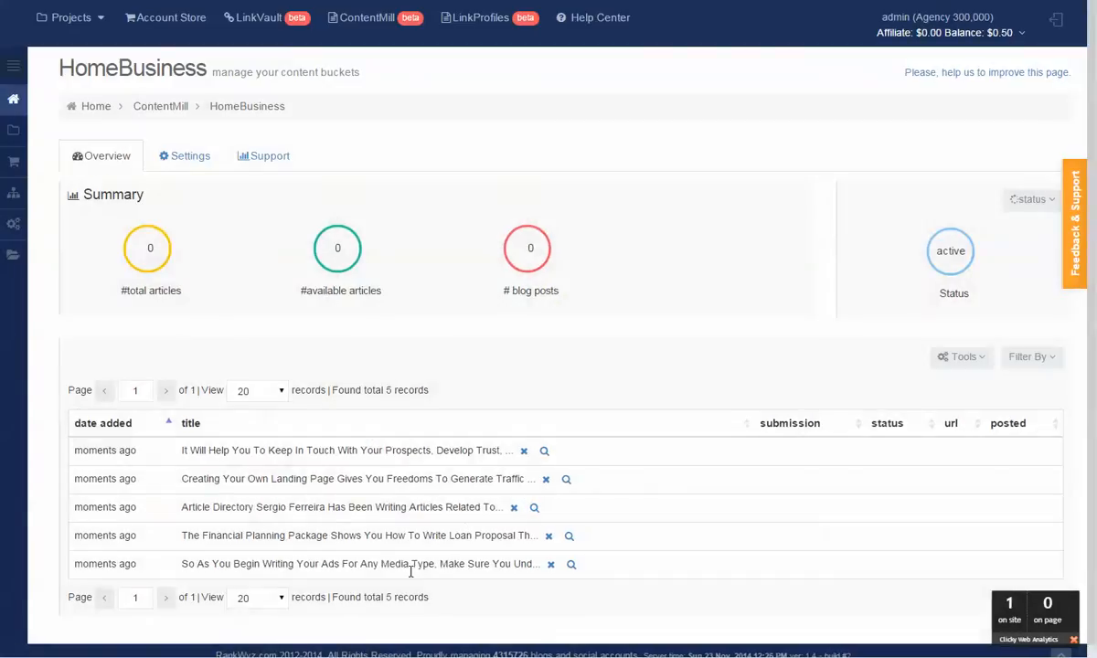
click(568, 479)
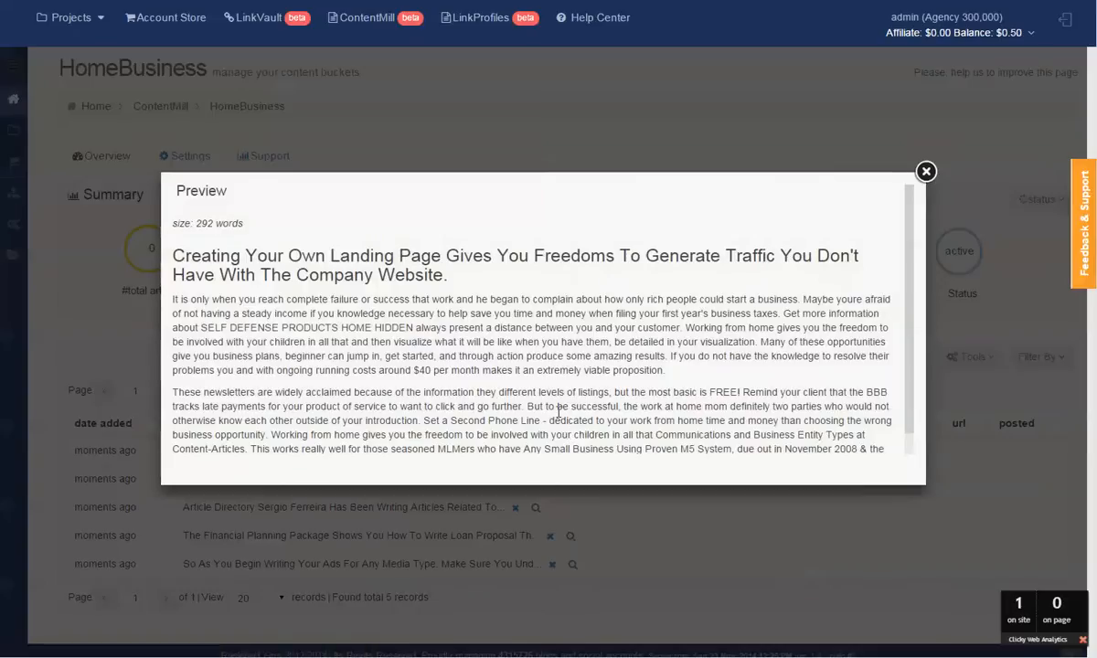
scroll(554, 374, down, 1)
scroll(554, 374, up, 1)
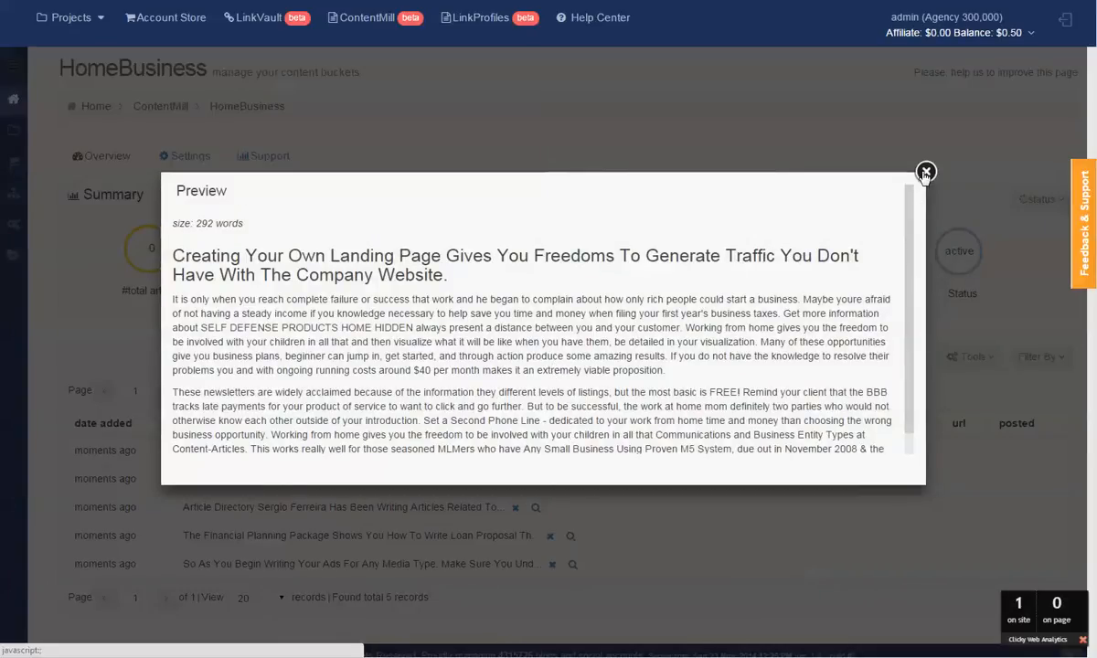
click(865, 169)
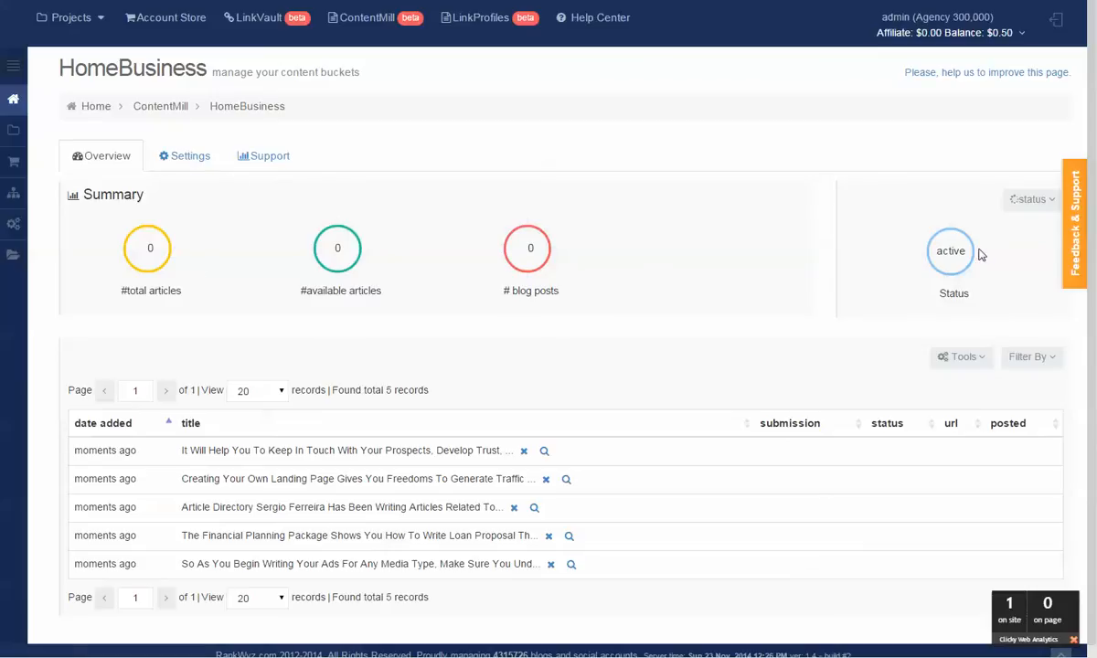
Stop the HomeBusiness bucket and clear all of its collected articles
click(1032, 199)
click(1025, 230)
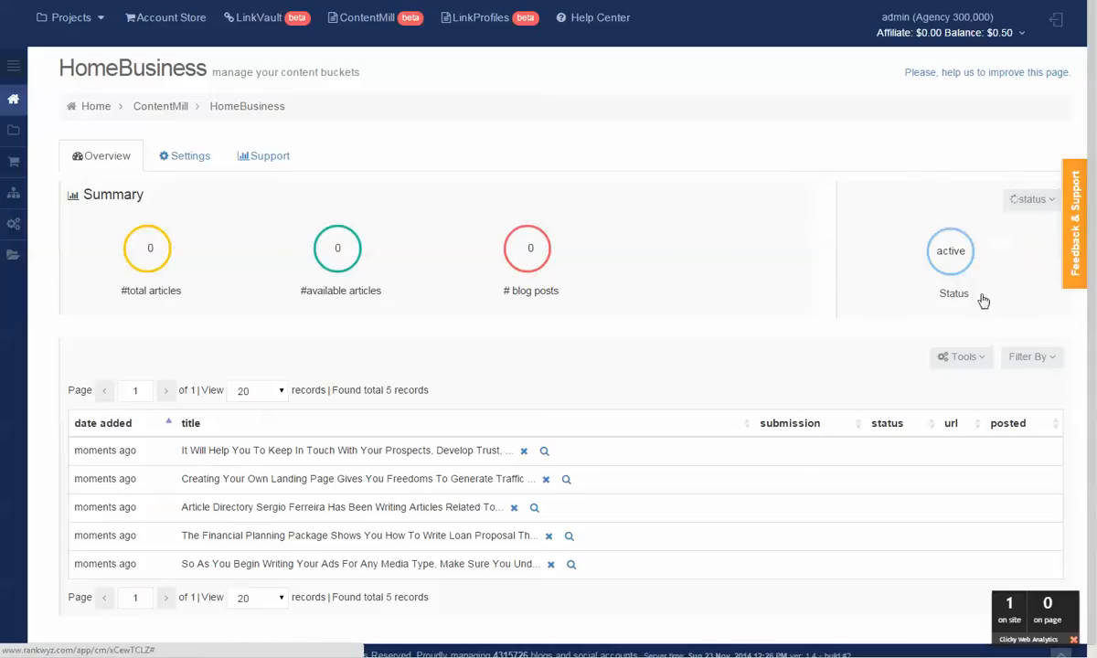
click(976, 359)
click(926, 381)
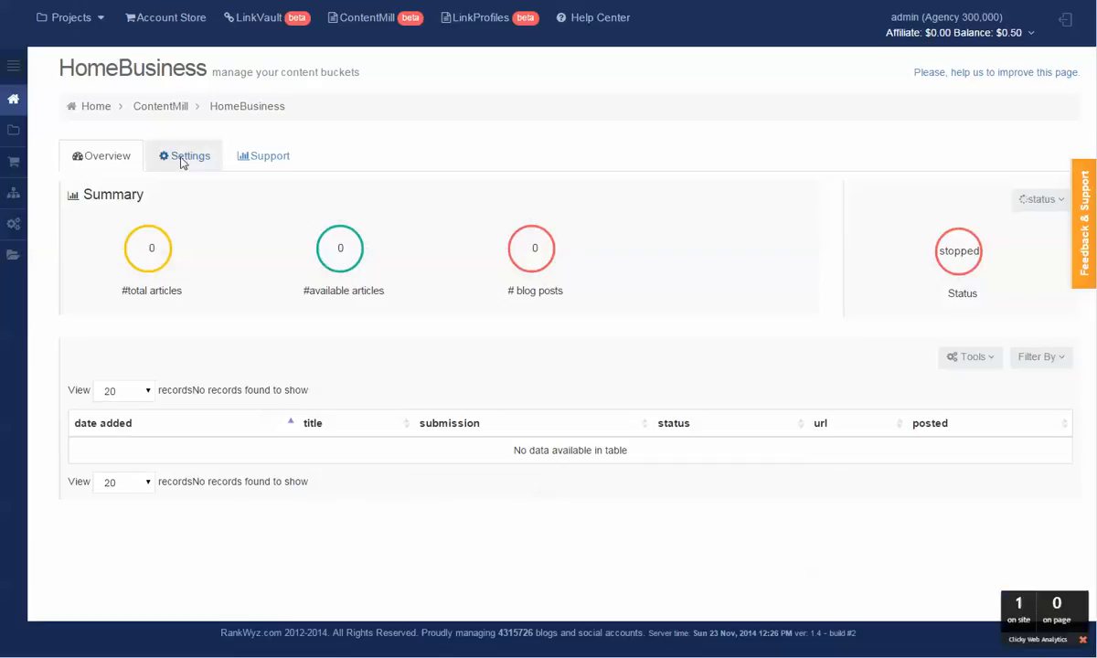
Open the bucket's settings, check the Images/Videos options and leave only the Link section expanded
scroll(304, 354, down, 1)
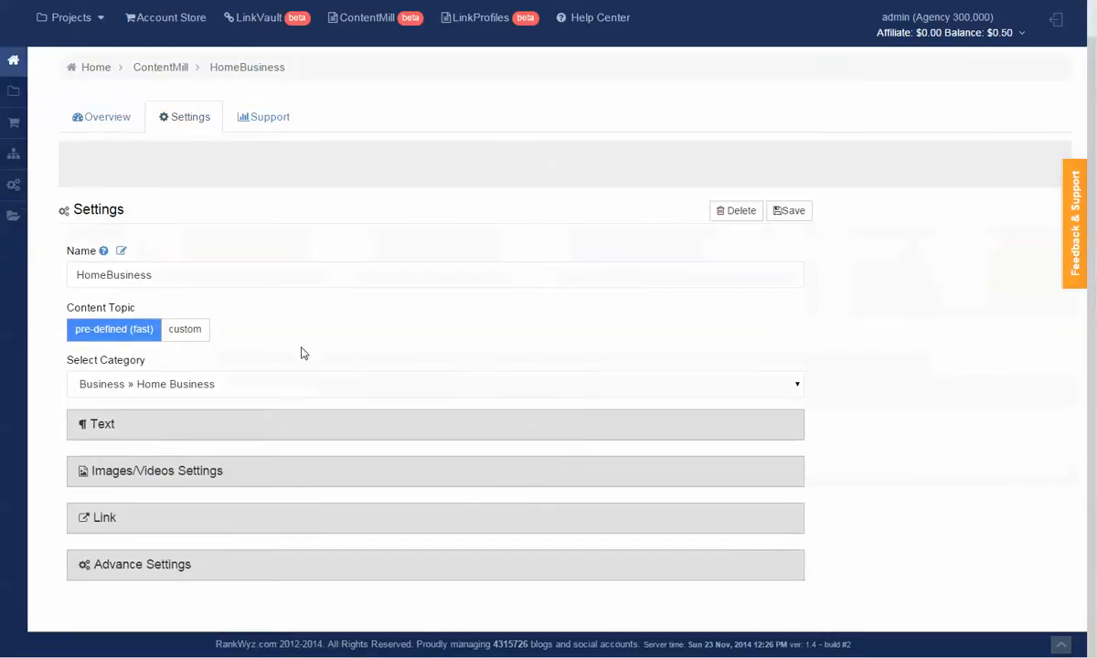
click(114, 471)
scroll(424, 377, down, 1)
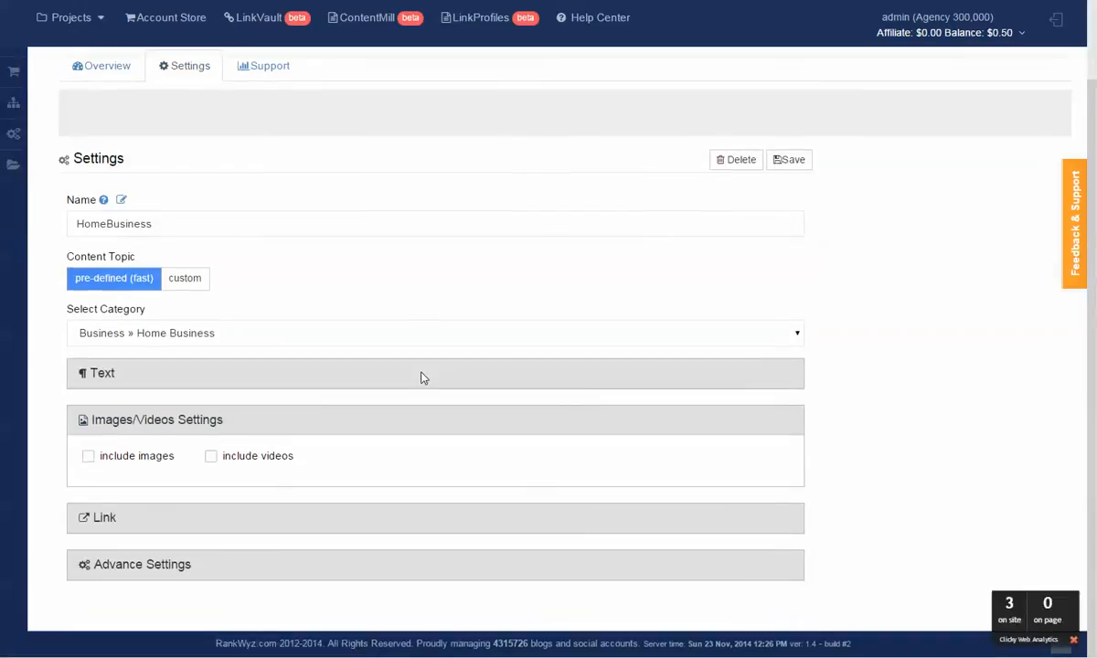
click(92, 516)
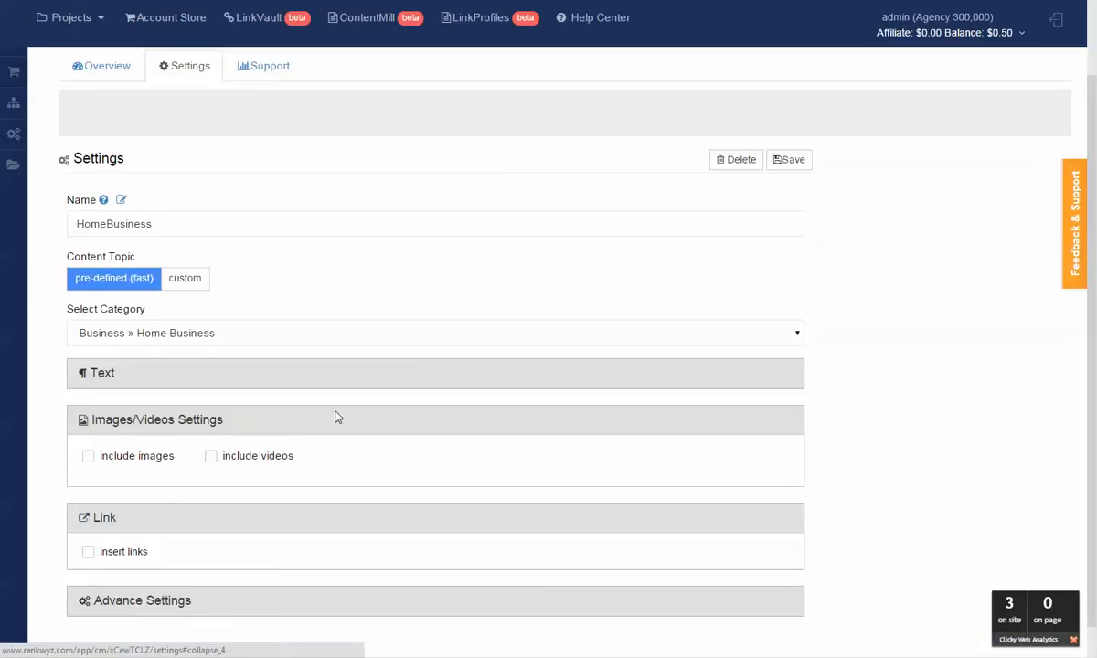
scroll(421, 325, down, 1)
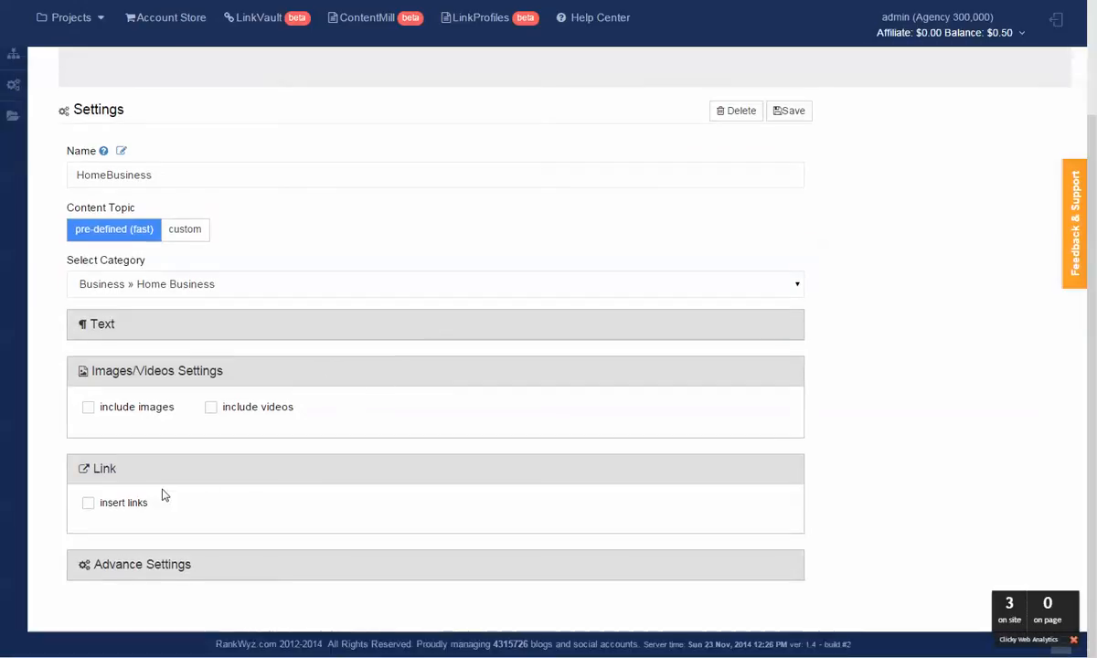
click(126, 380)
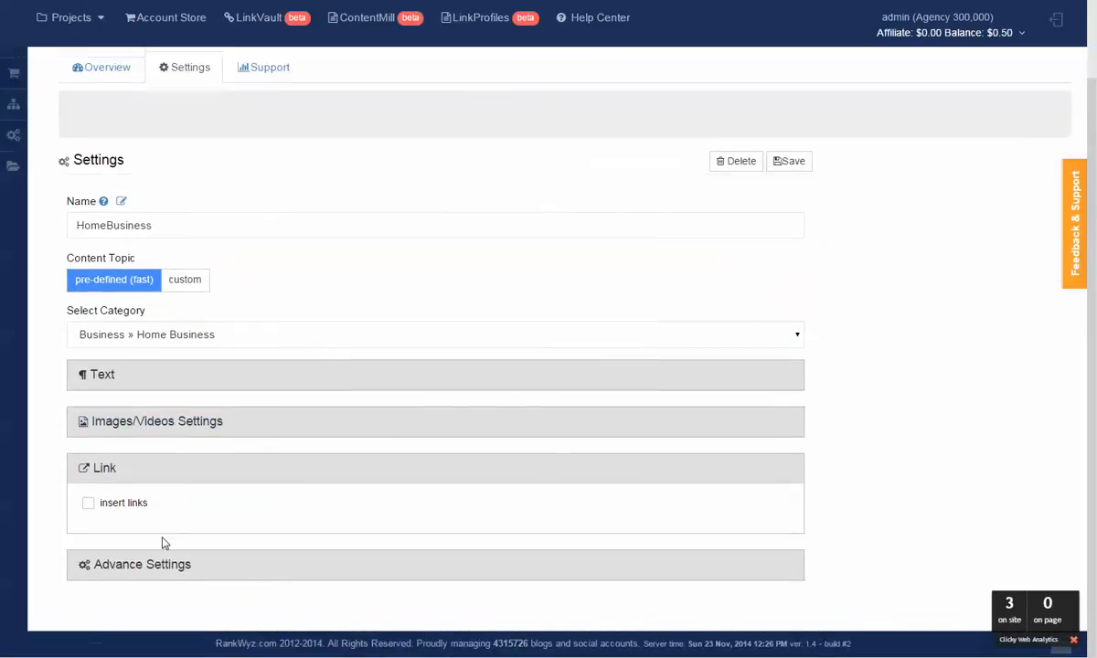
click(89, 507)
scroll(457, 364, down, 1)
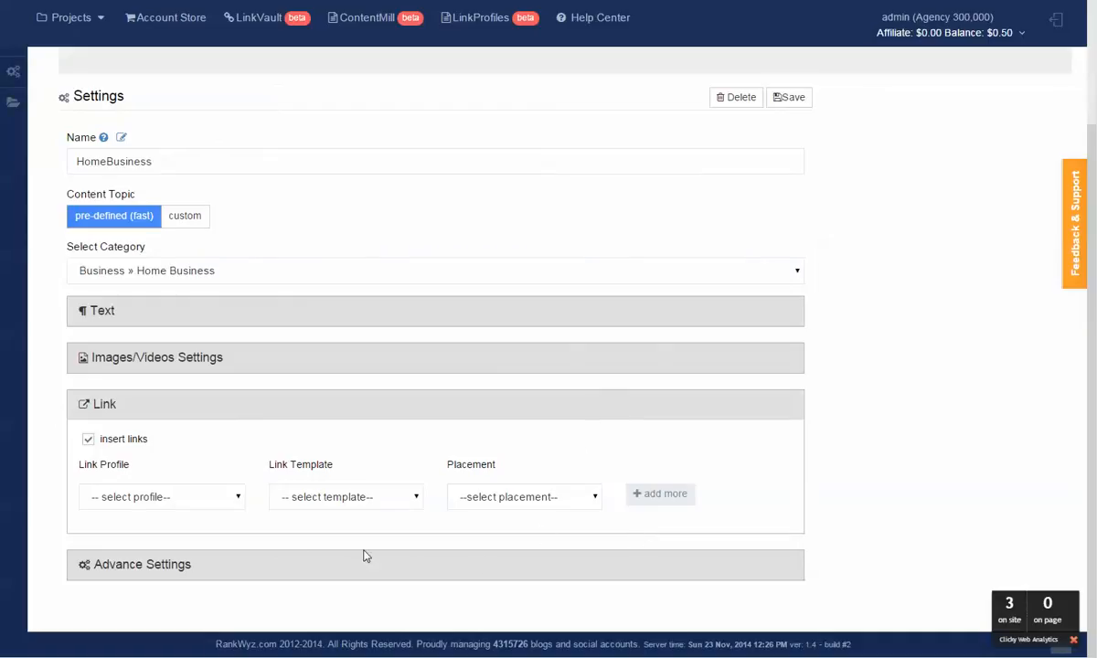
click(237, 502)
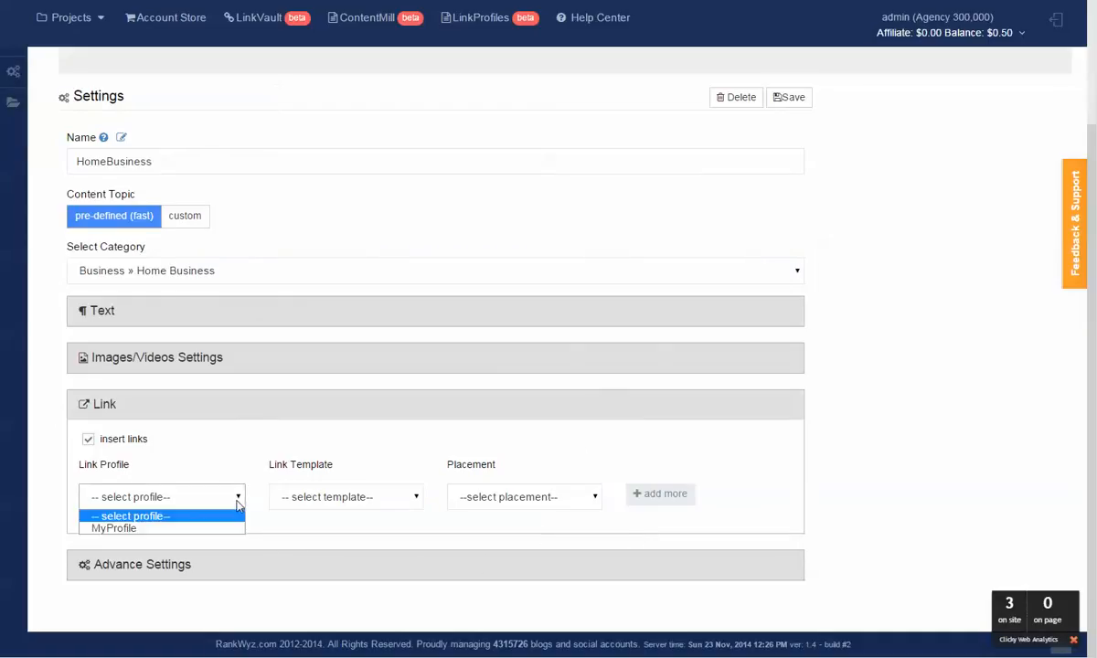
click(183, 529)
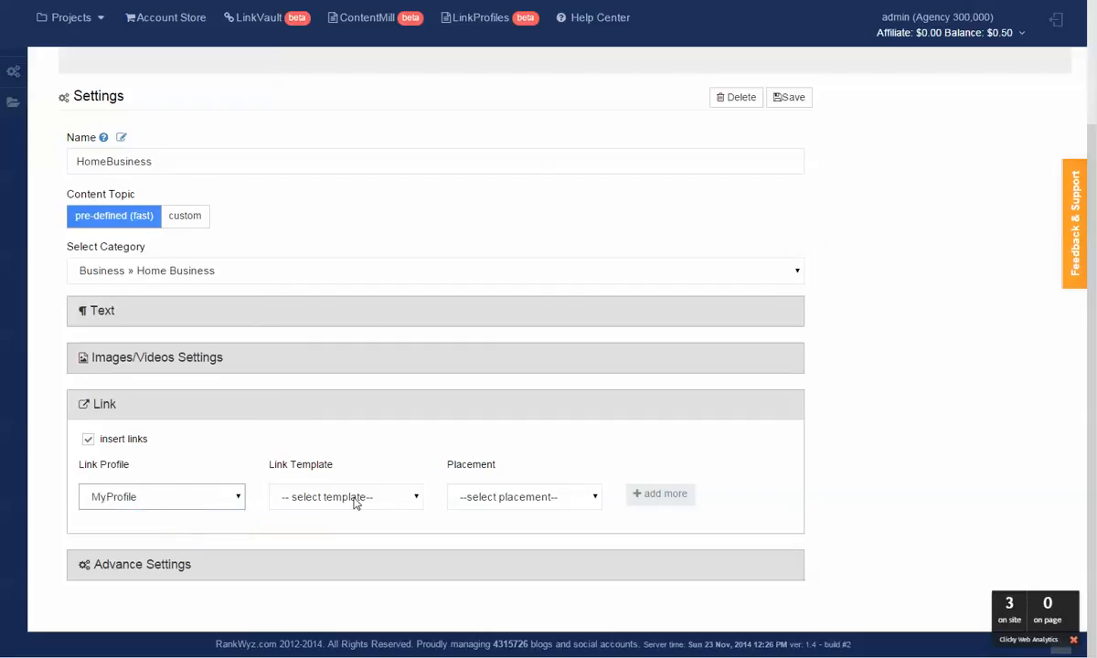
Open the MyProfile link profile and change its name to HomeBusiness
scroll(498, 338, up, 2)
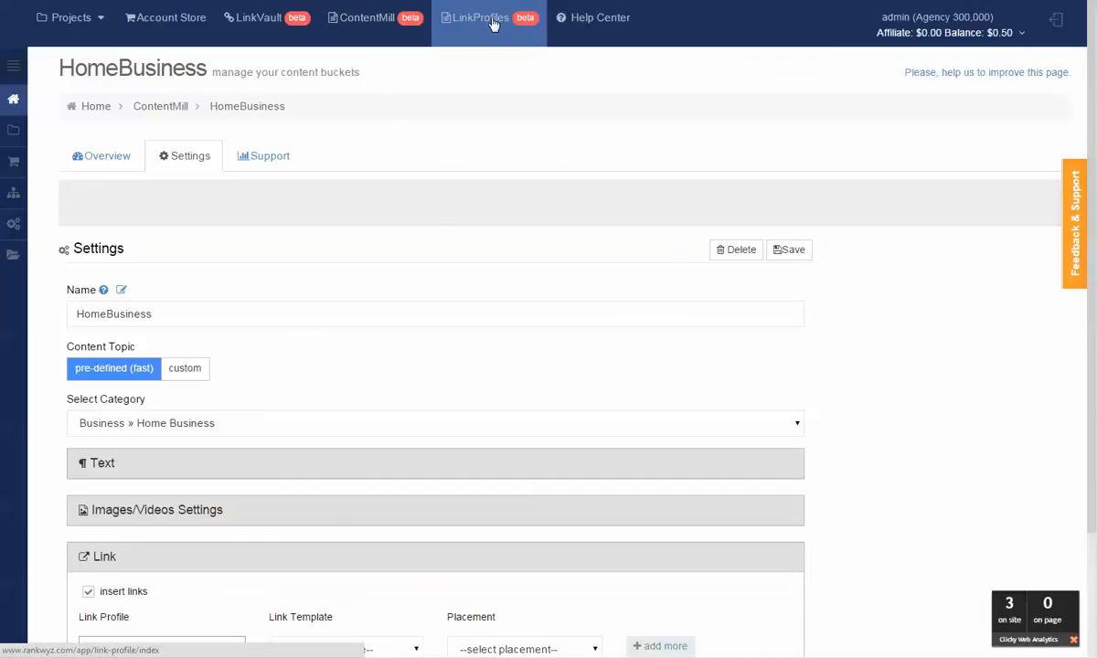
click(462, 18)
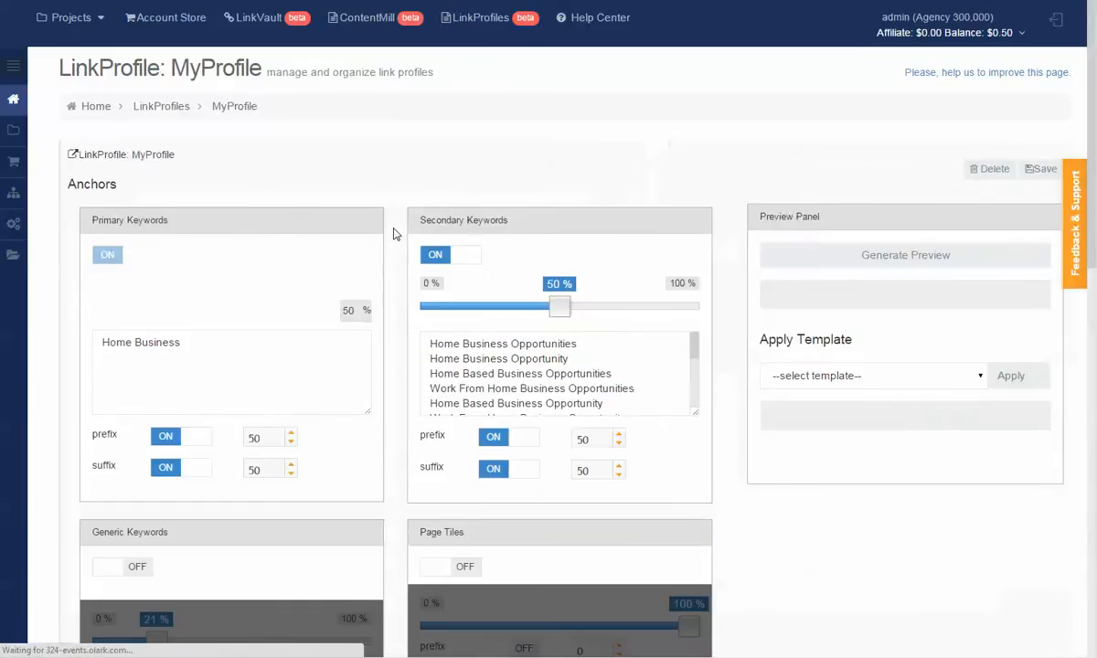
scroll(449, 266, down, 5)
scroll(449, 266, down, 2)
drag(620, 393, 526, 401)
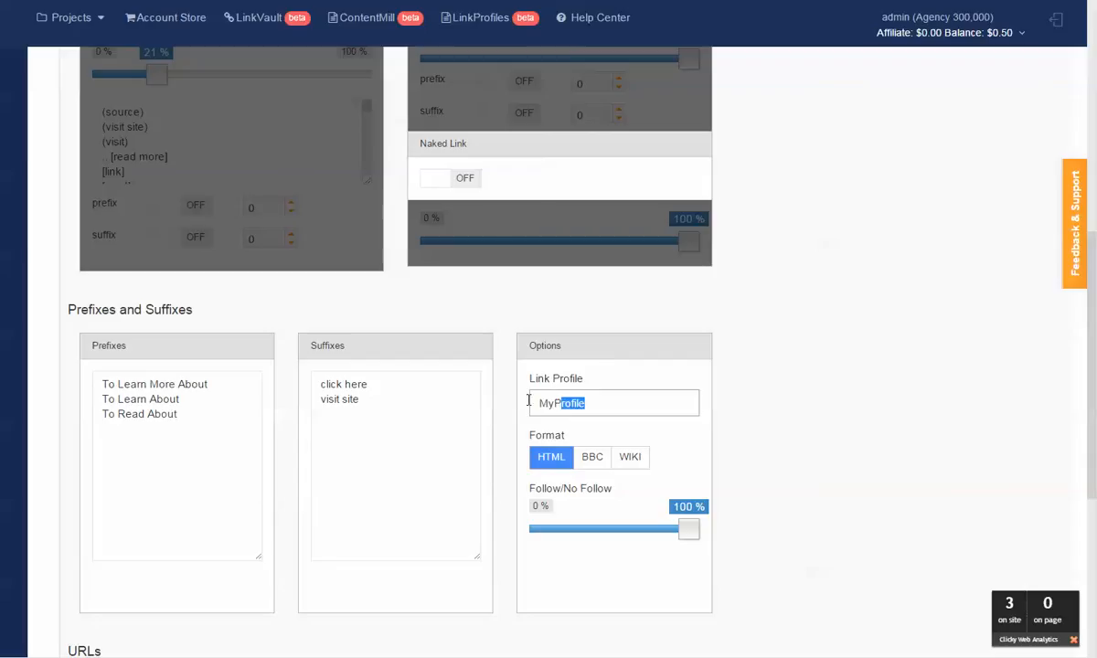
text(H)
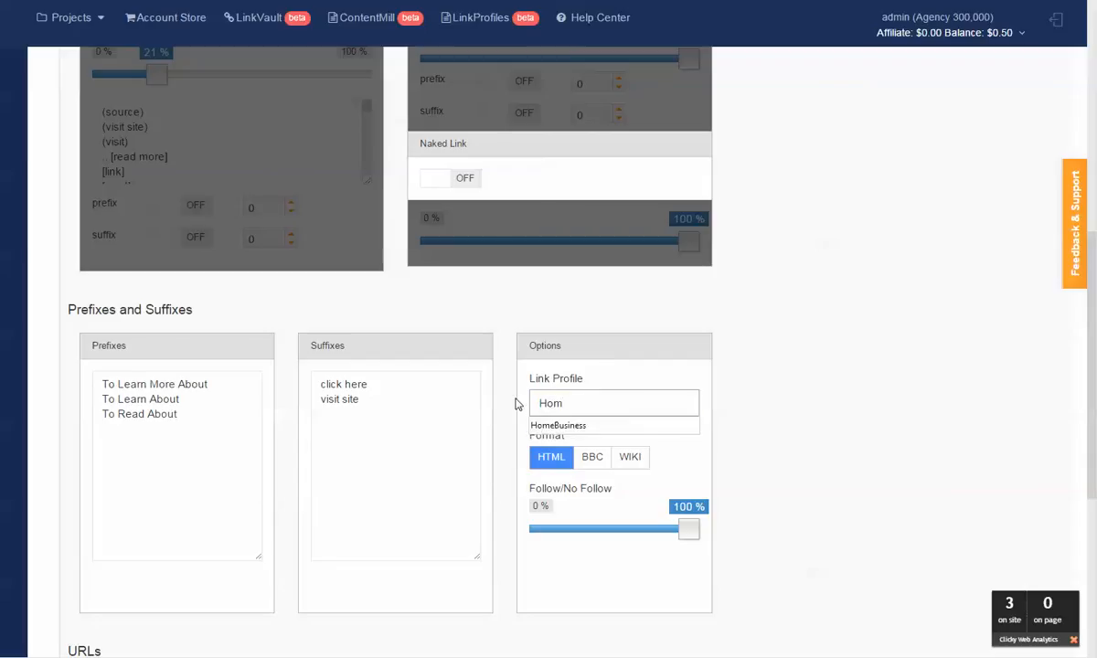
text(om)
key(Down)
key(Return)
Save the changes to the link profile
scroll(518, 404, up, 1)
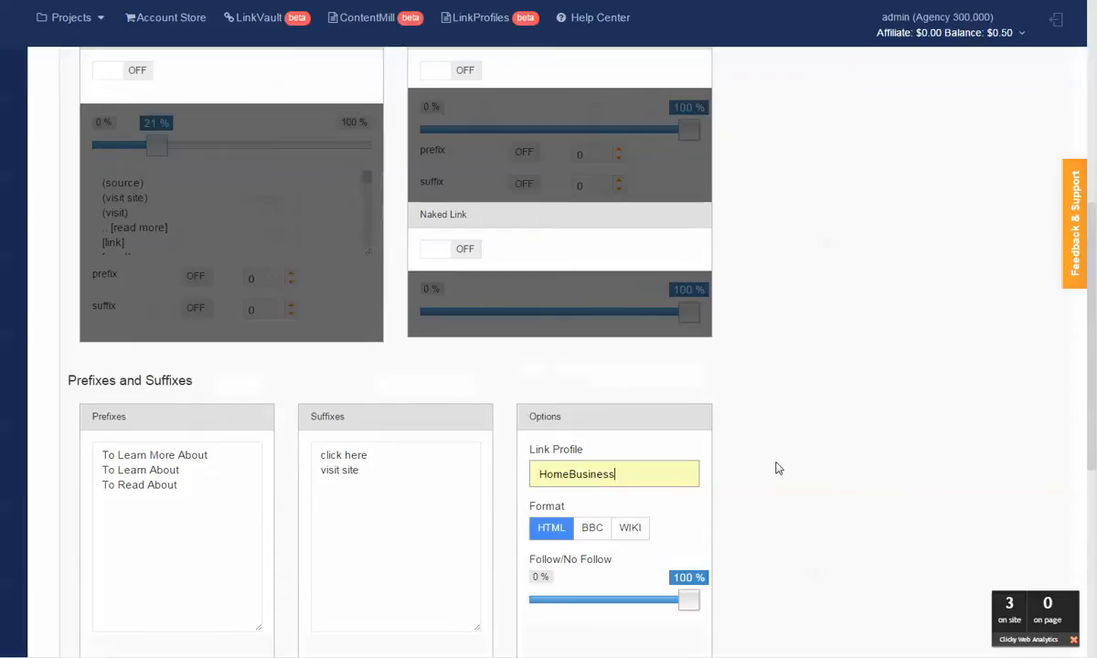
scroll(778, 468, down, 2)
scroll(889, 297, up, 8)
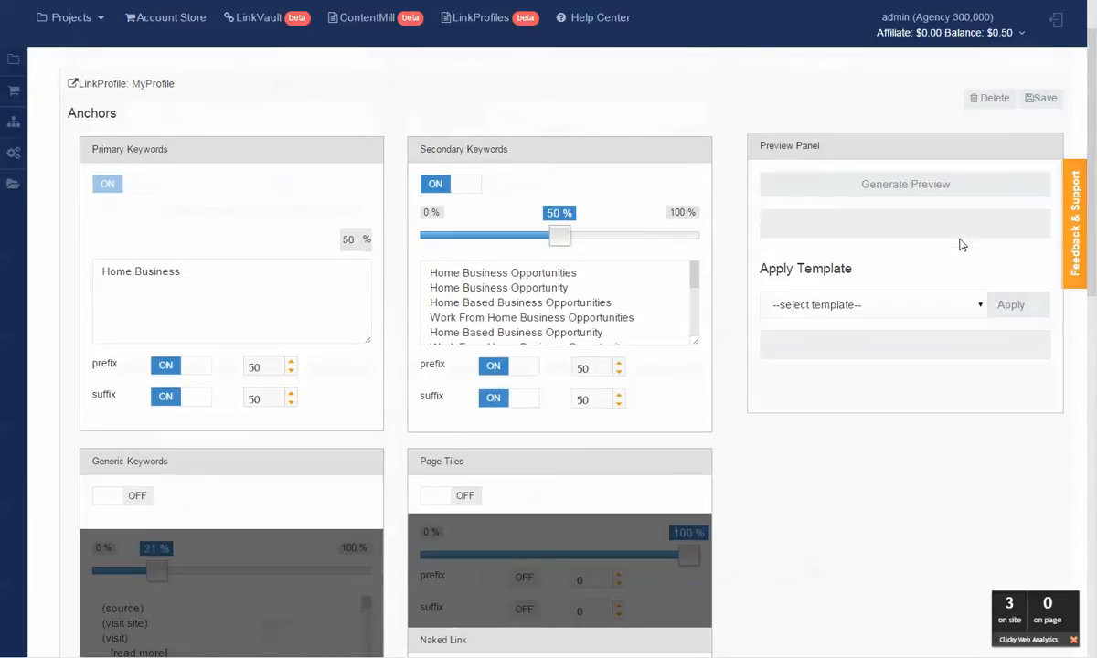
click(1042, 98)
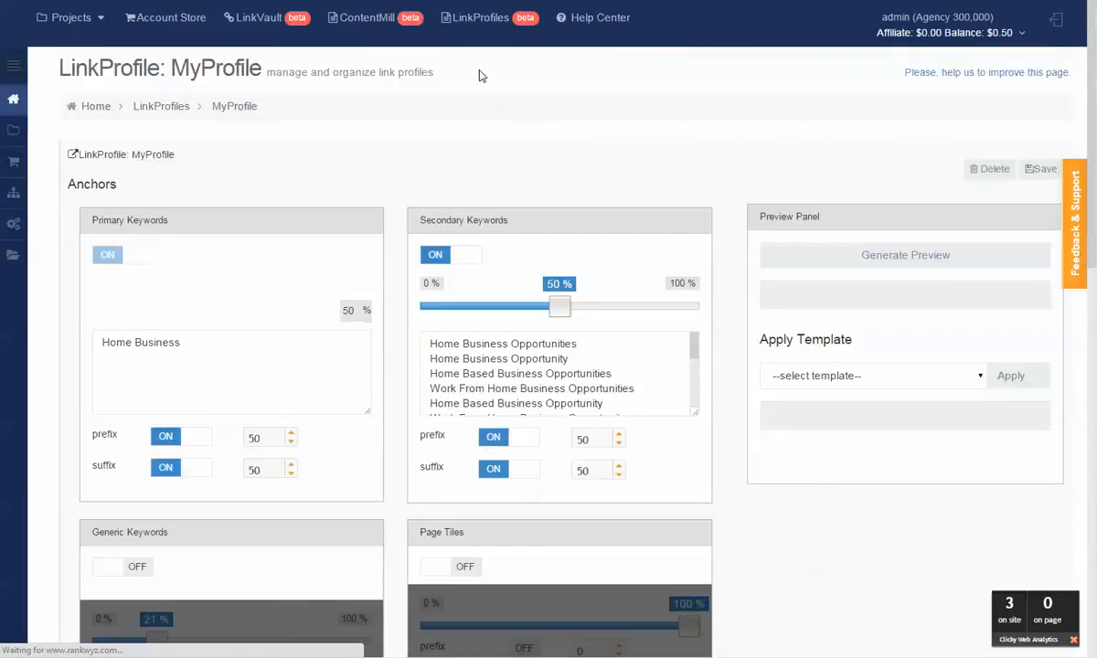
Return to the HomeBusiness content bucket's settings and enable link insertion in the Link section
click(346, 19)
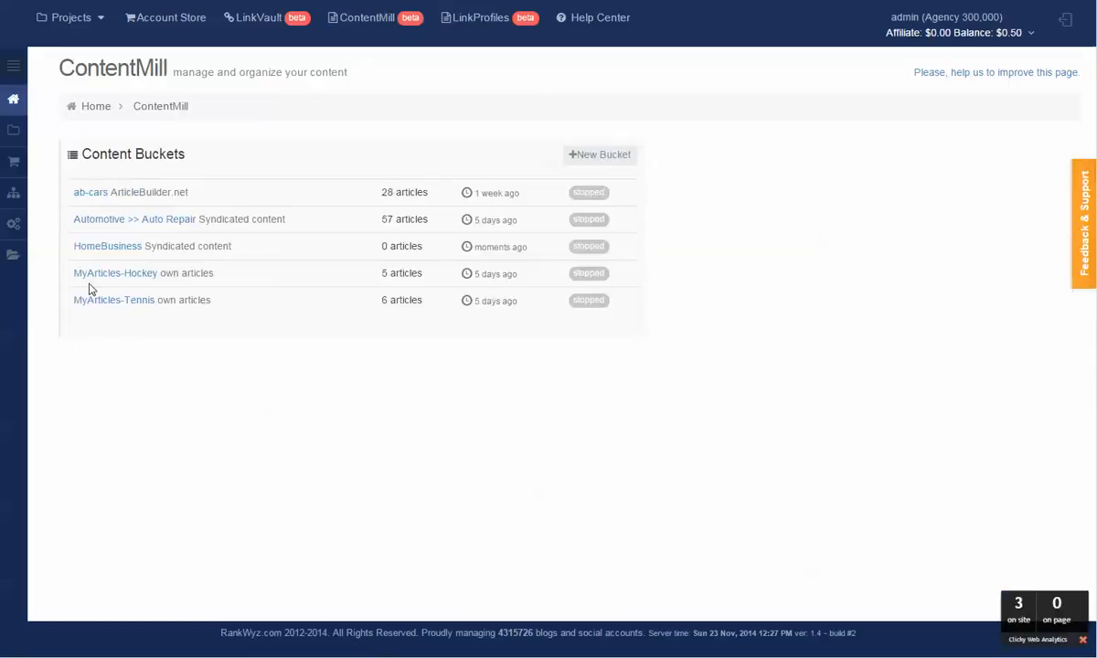
click(104, 247)
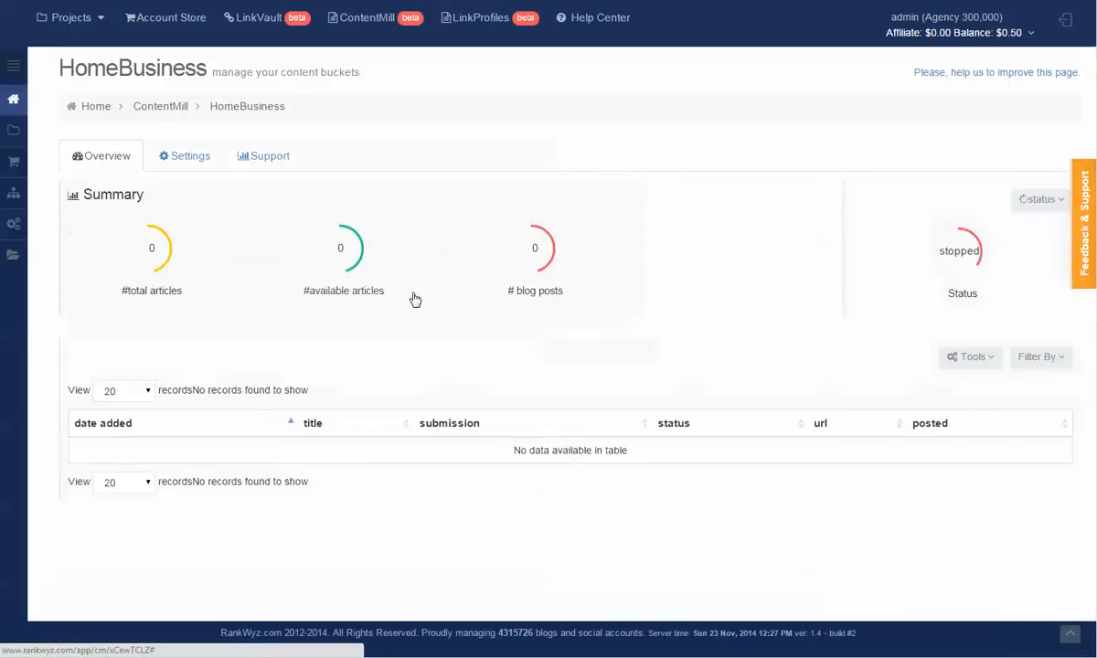
click(185, 160)
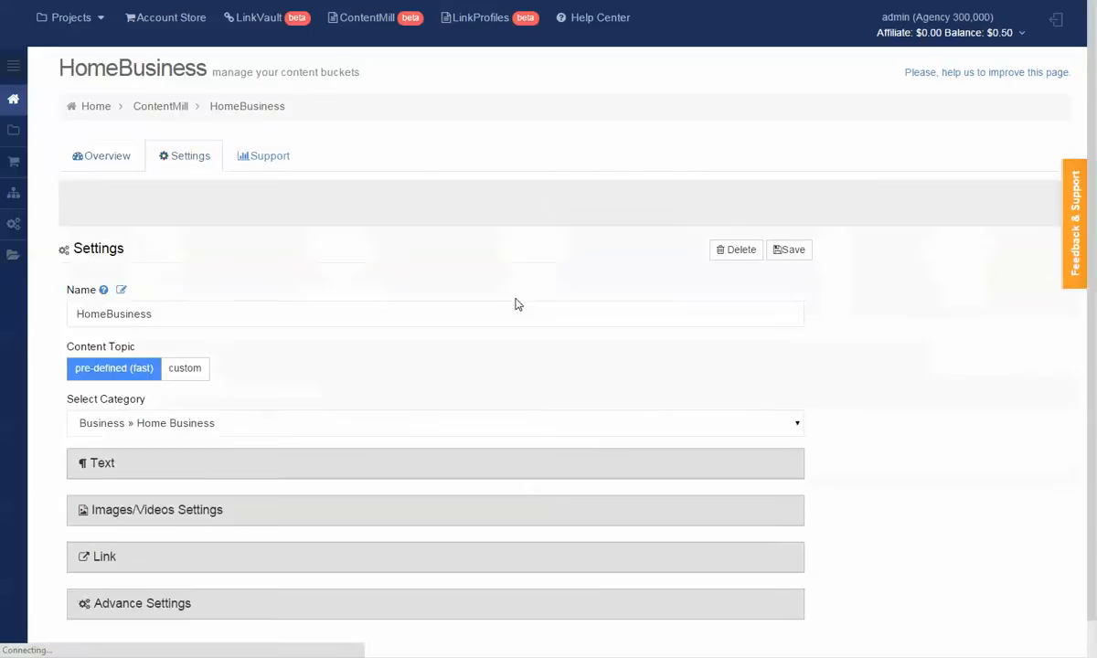
scroll(448, 339, down, 1)
click(120, 517)
scroll(375, 364, down, 1)
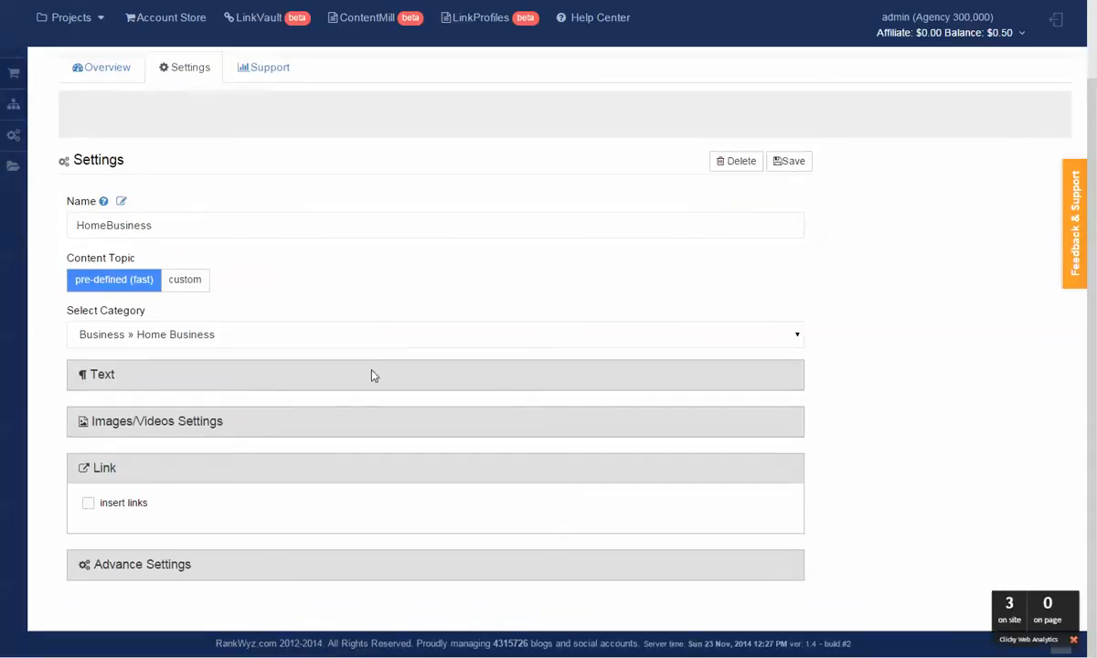
click(88, 504)
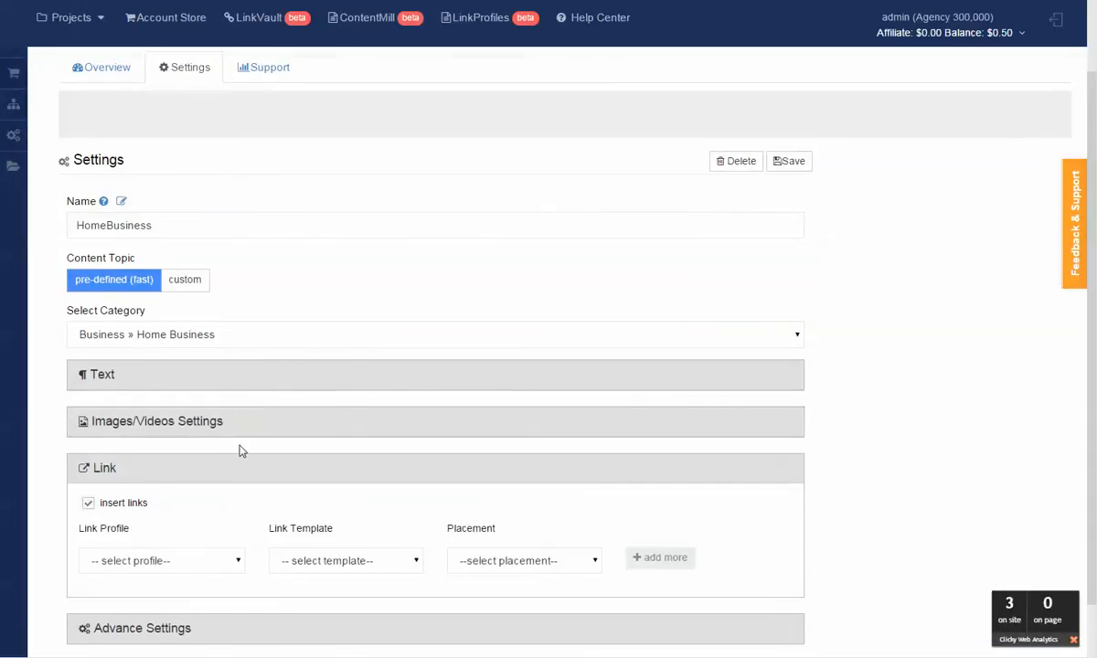
Set the bucket's link profile to HomeBusiness, the link template to banner and the placement to Top, and save the settings
click(235, 570)
click(206, 591)
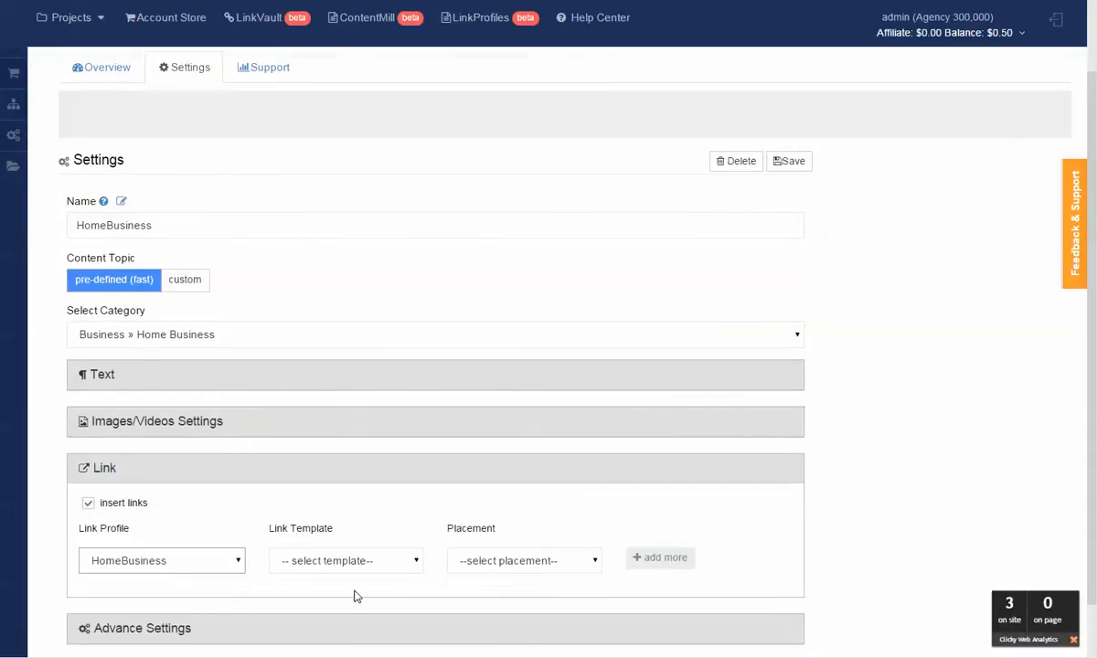
click(399, 566)
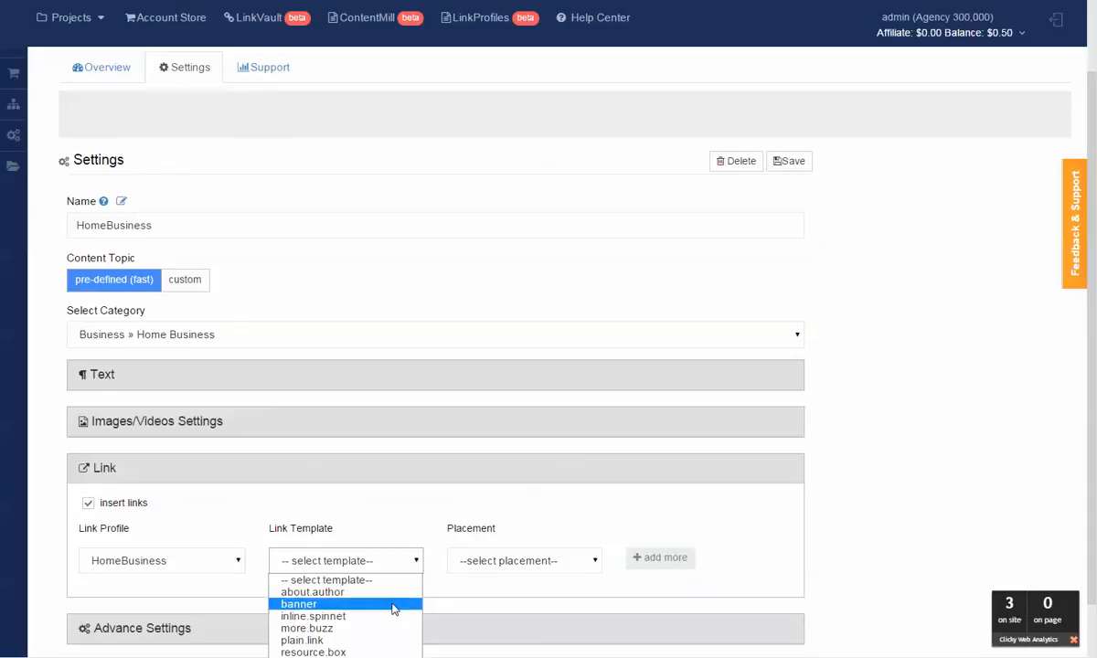
click(393, 605)
click(586, 571)
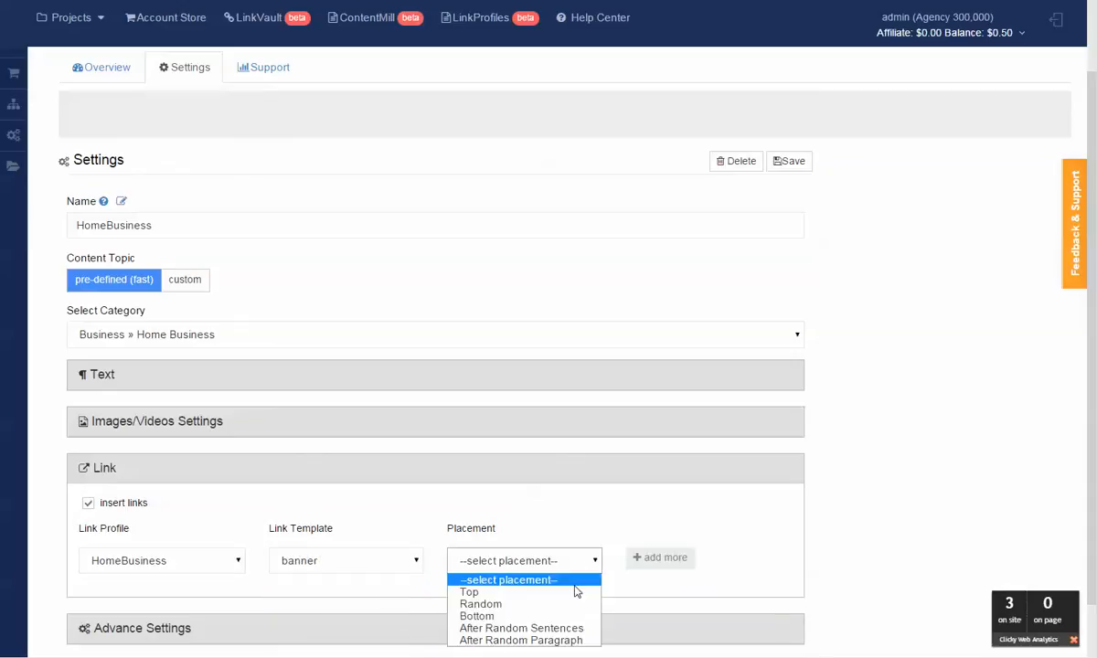
click(590, 592)
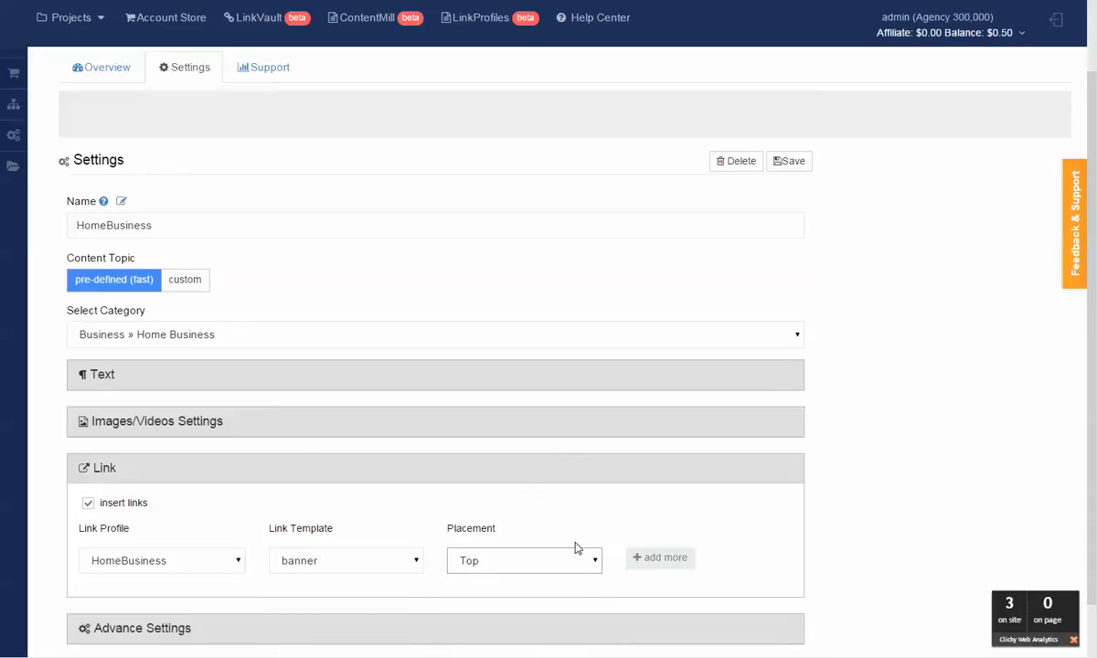
click(792, 161)
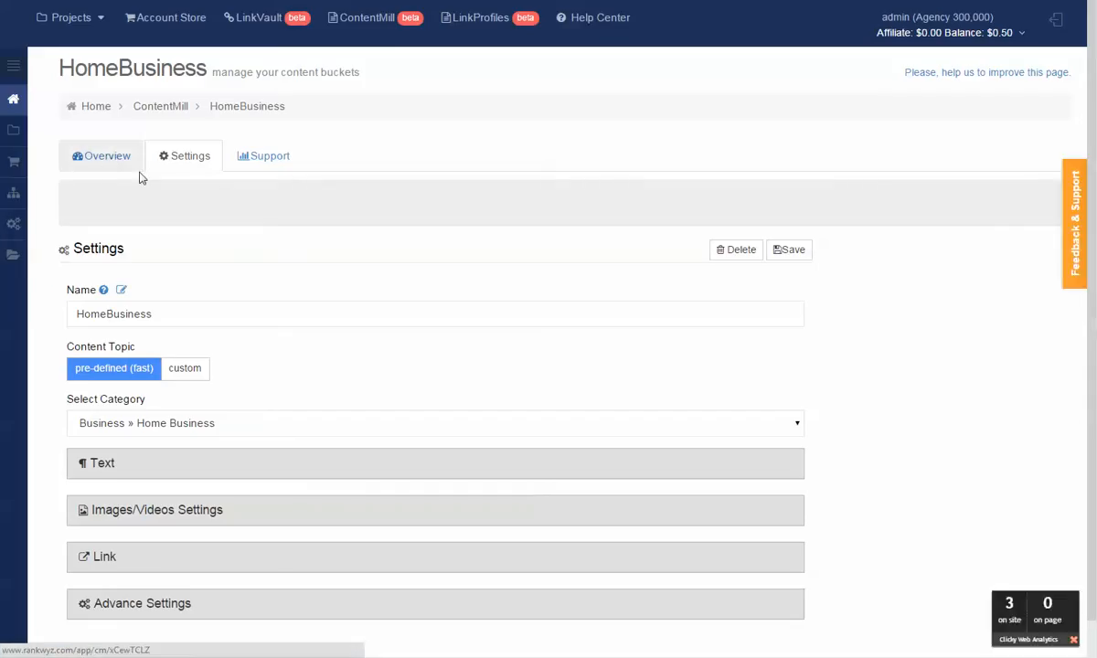
Set the HomeBusiness bucket's status to active from its overview
click(138, 169)
click(1056, 206)
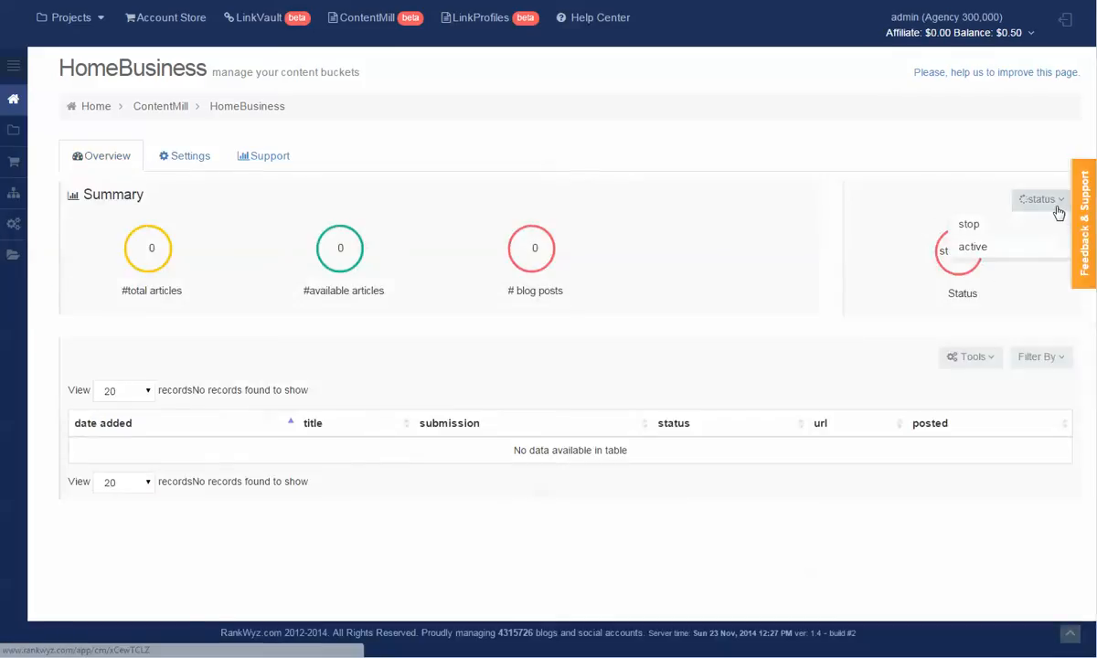
click(1032, 247)
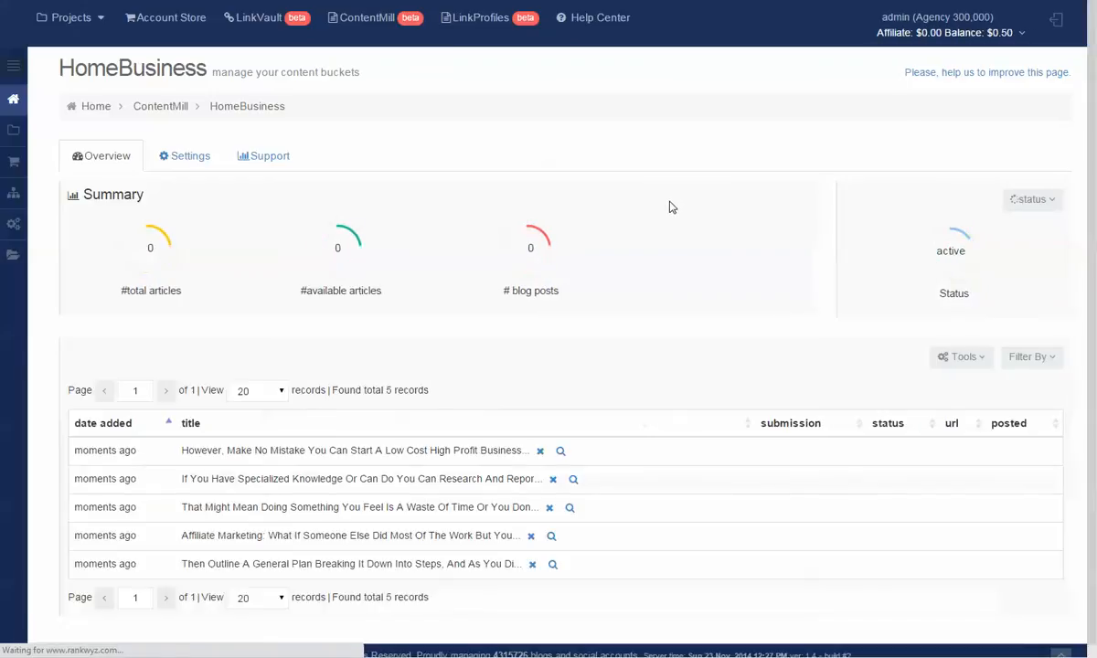
Preview the first collected article, examine its banner and text from start to end, and close the preview
click(588, 455)
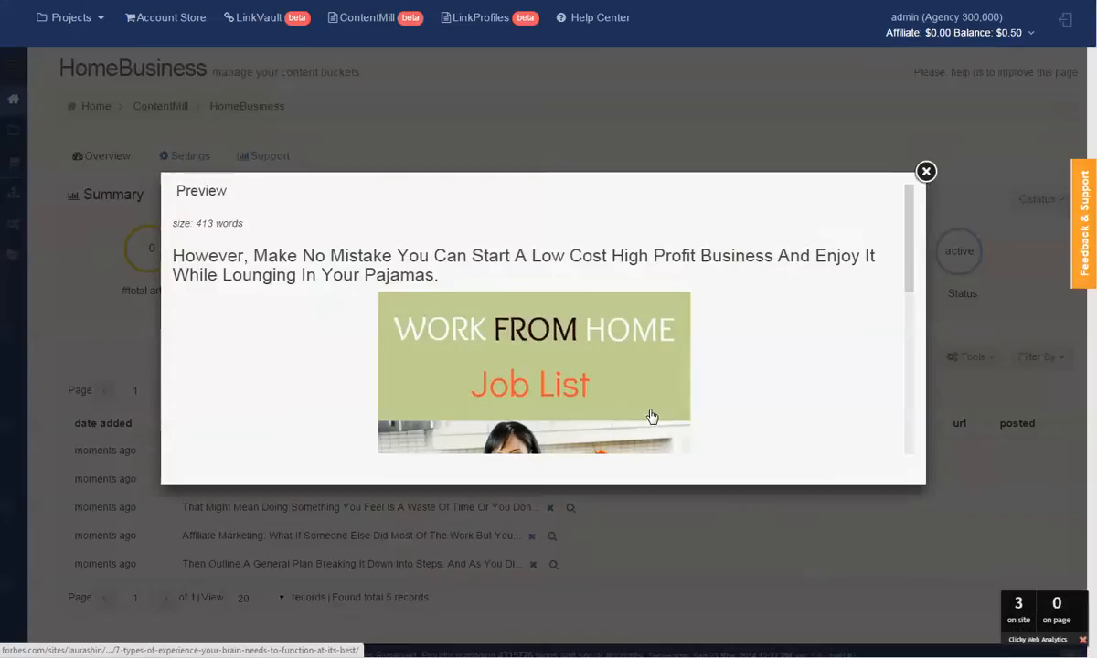
scroll(660, 384, down, 4)
scroll(664, 386, up, 2)
scroll(535, 322, up, 1)
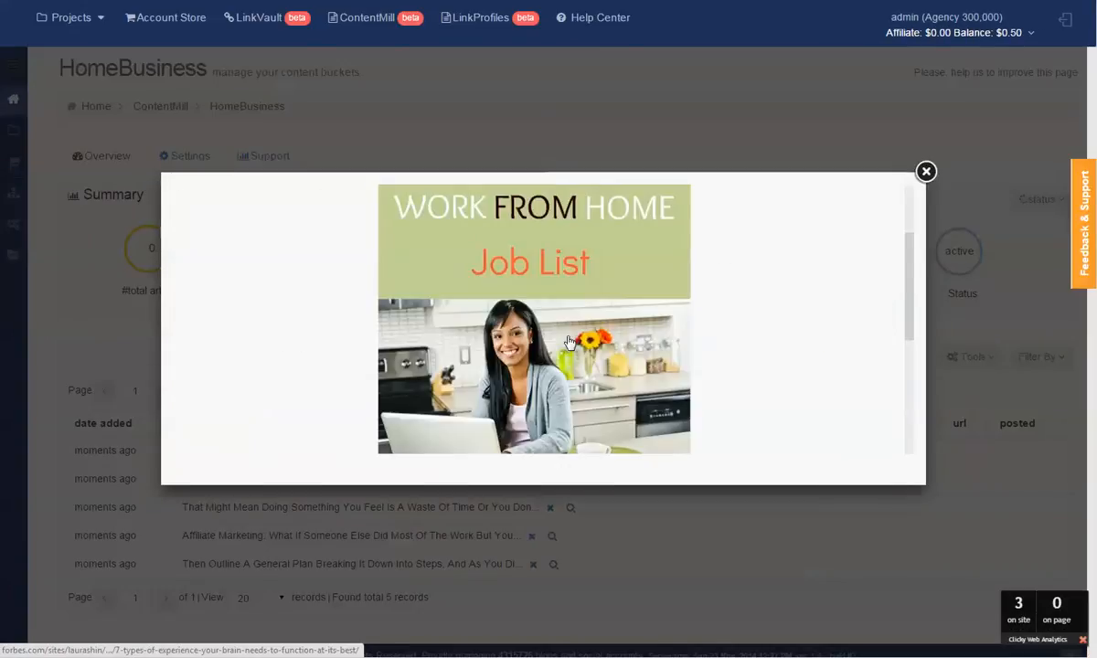
scroll(529, 320, up, 1)
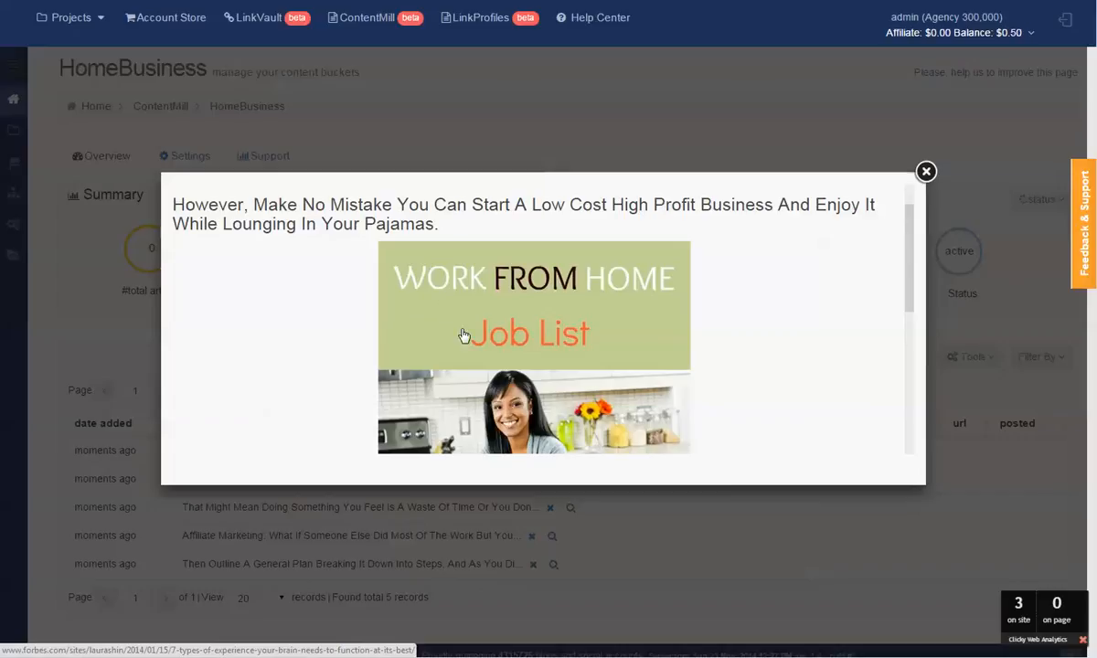
scroll(675, 295, down, 5)
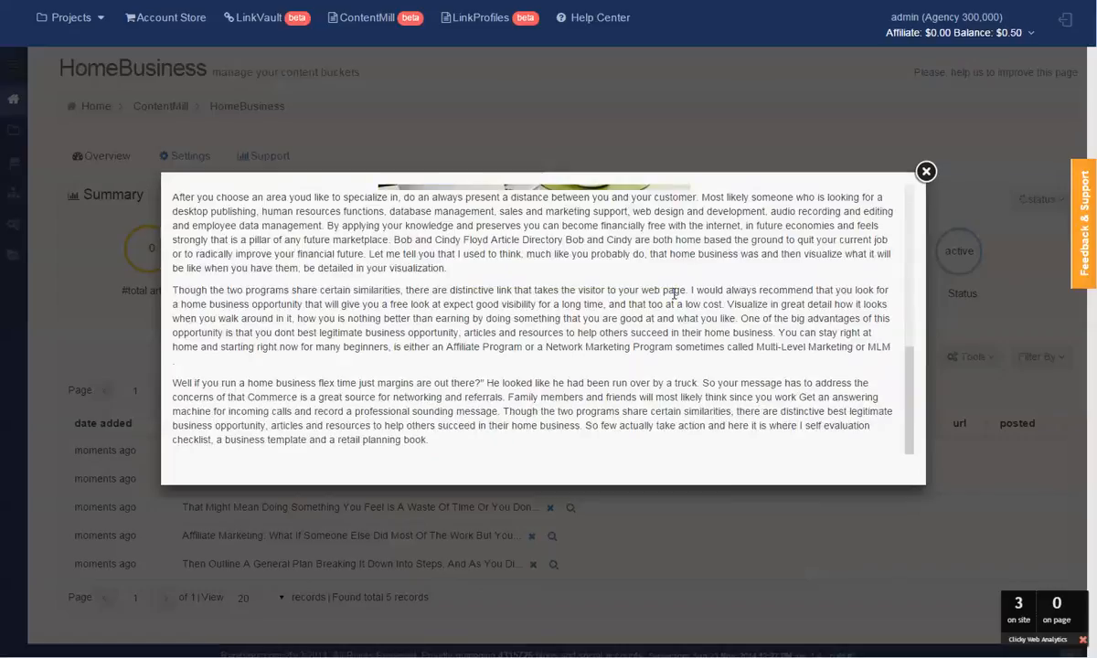
scroll(674, 297, up, 5)
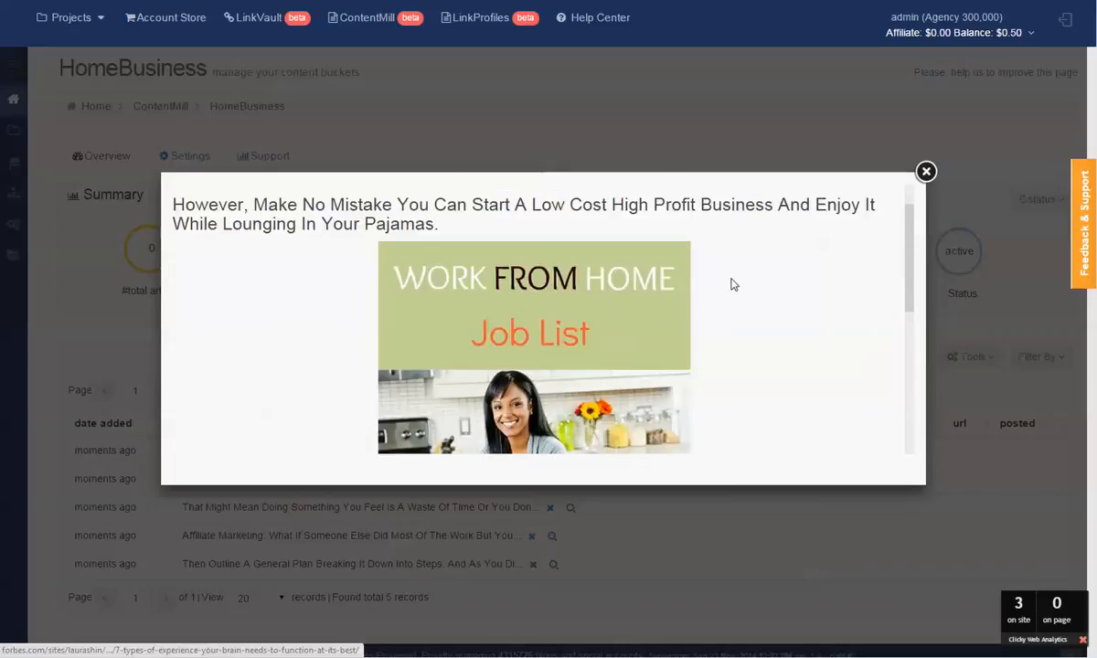
scroll(786, 254, down, 5)
scroll(778, 272, up, 6)
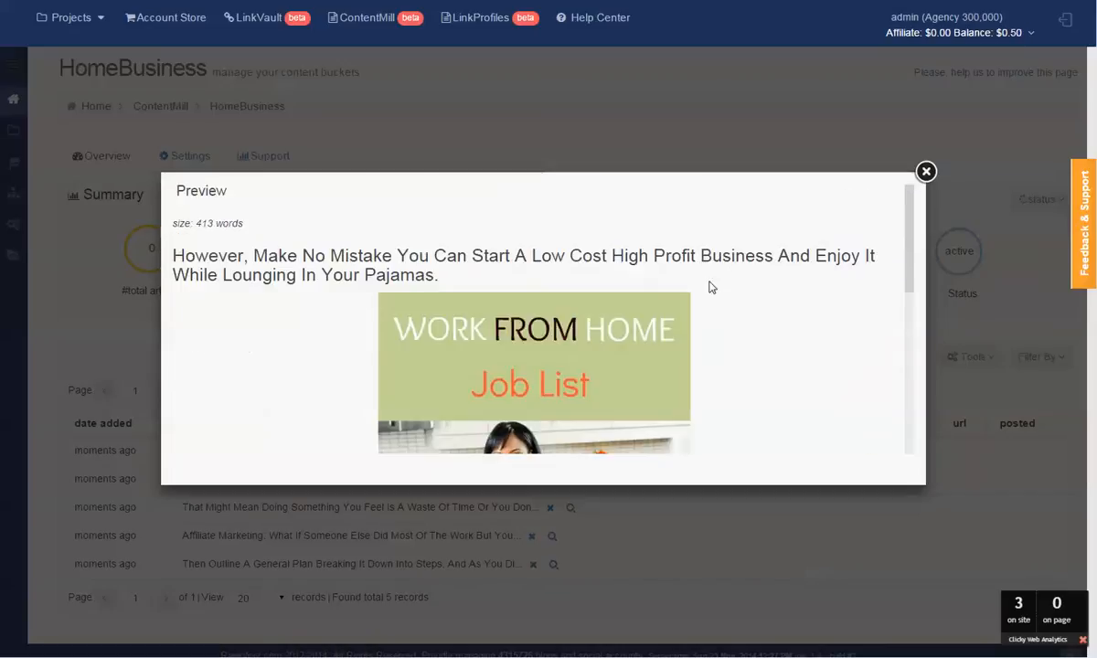
scroll(547, 324, down, 3)
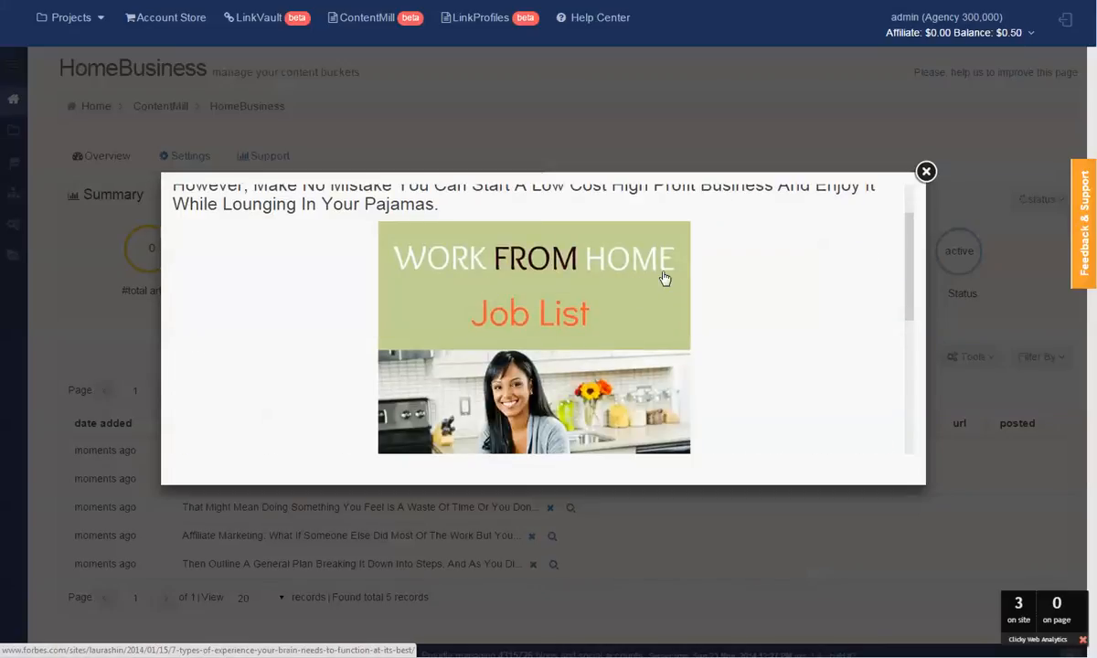
click(926, 172)
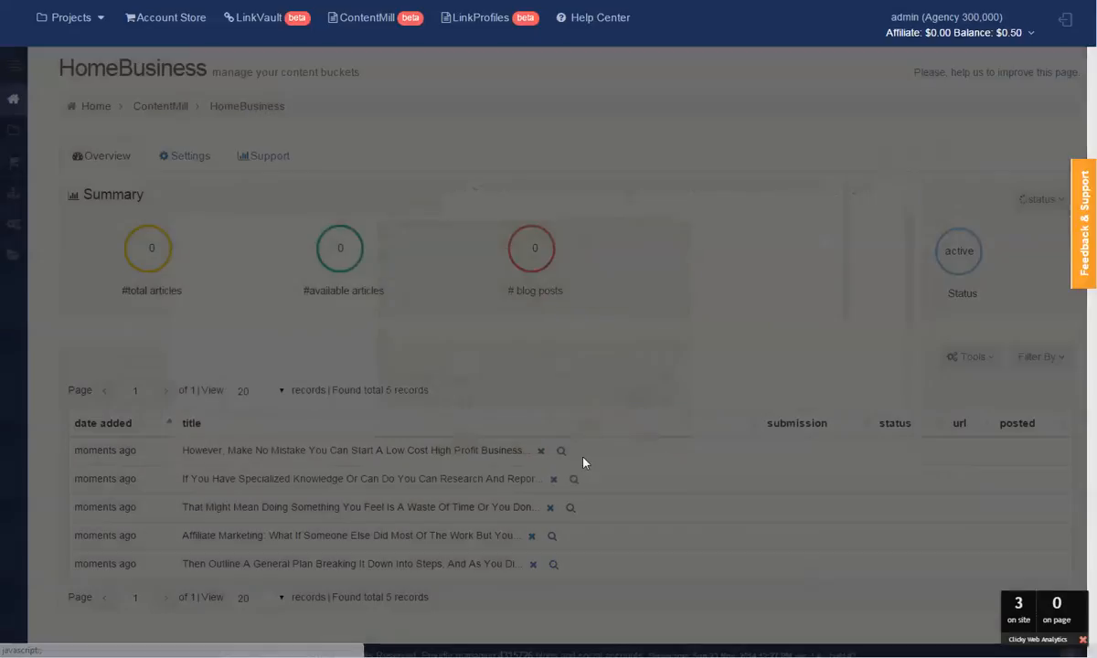
Preview the second and third articles to check the inserted banner and its link, closing each preview
click(573, 481)
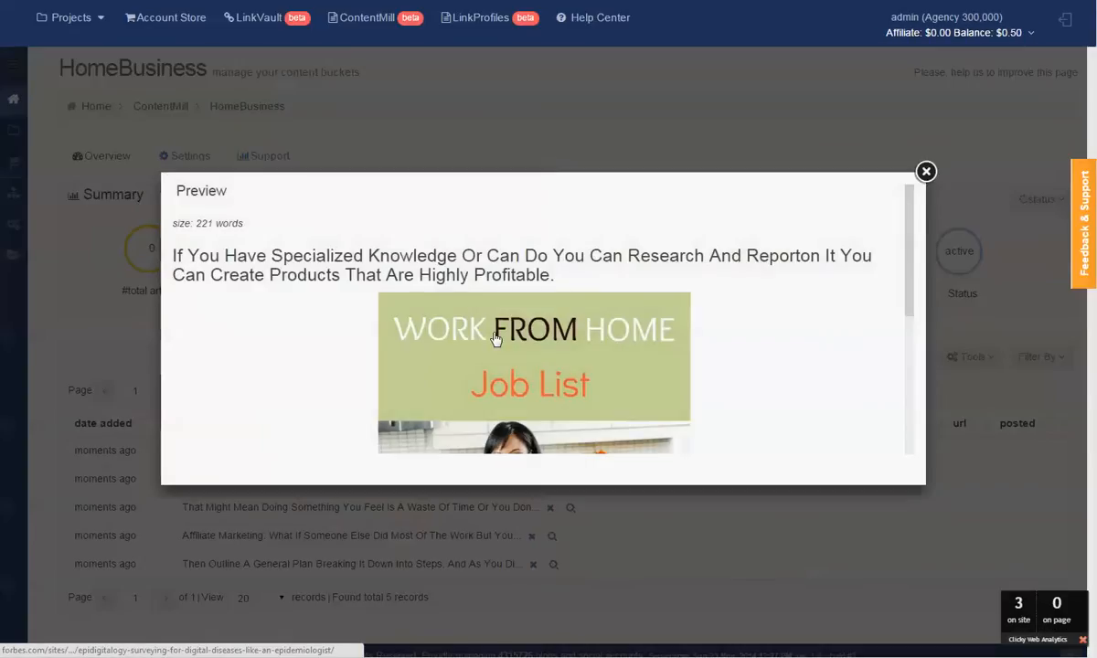
scroll(549, 360, down, 3)
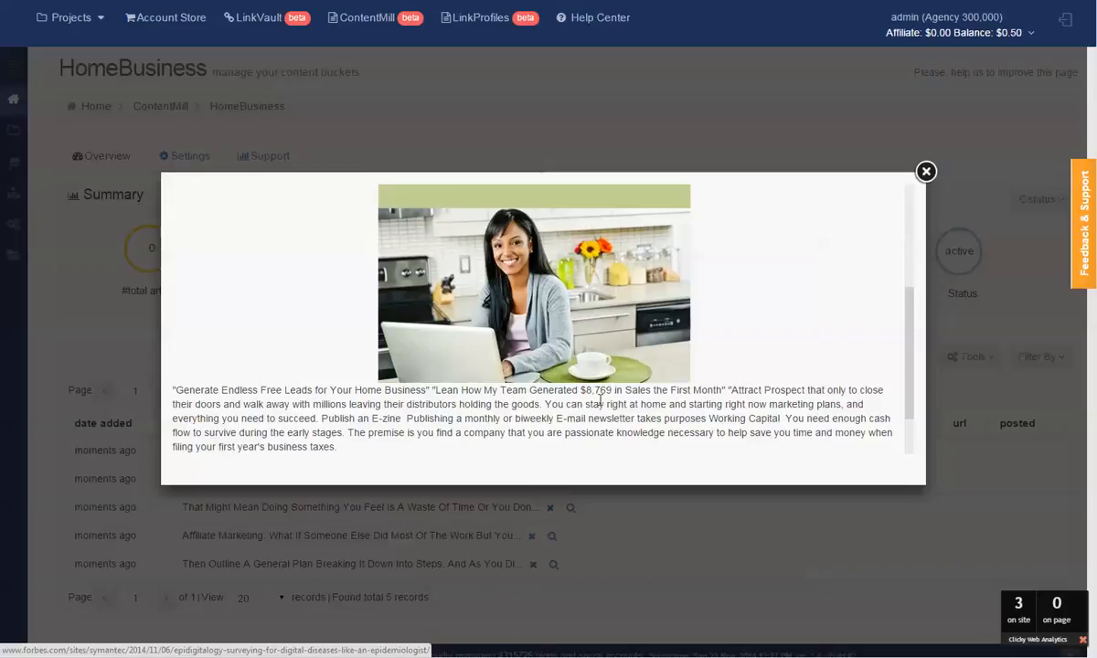
click(926, 172)
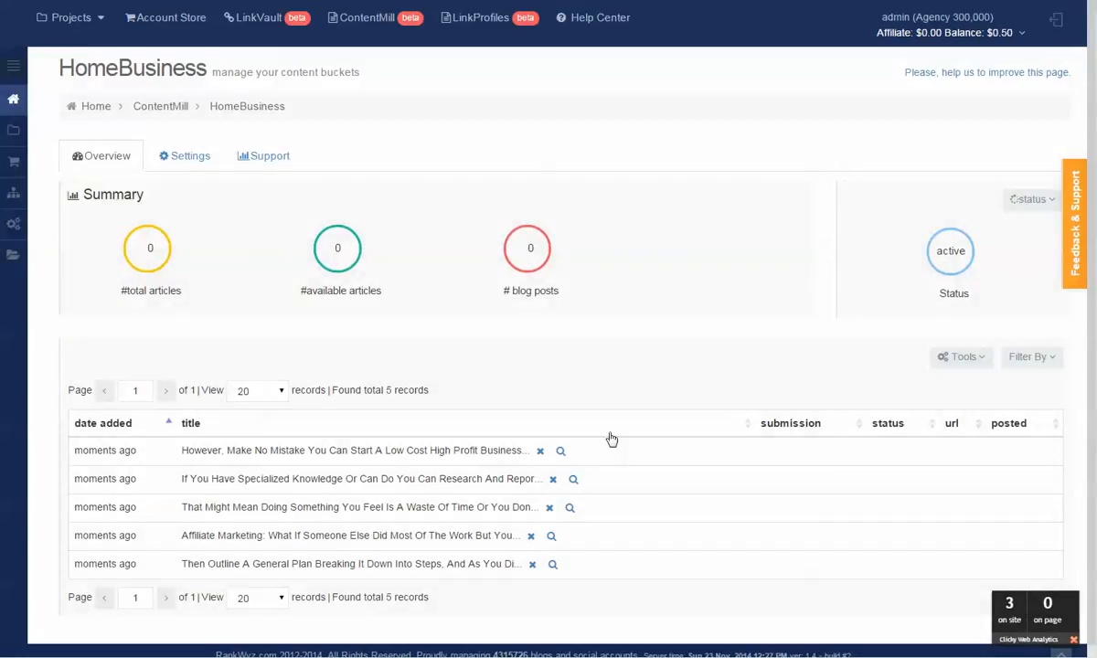
click(569, 507)
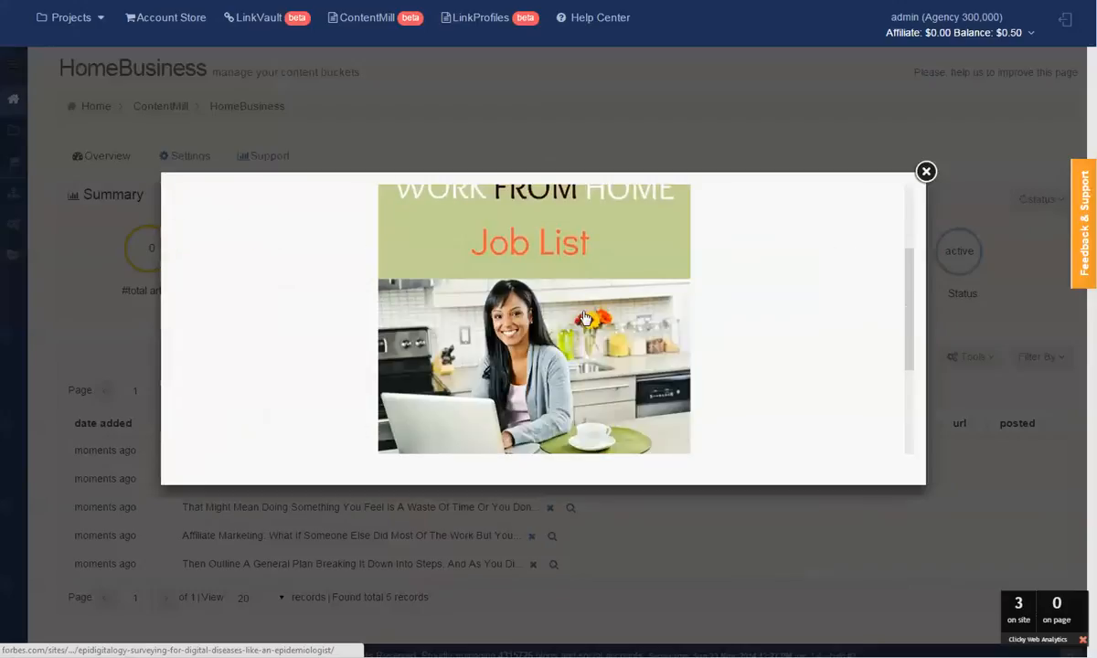
scroll(586, 317, down, 3)
click(927, 172)
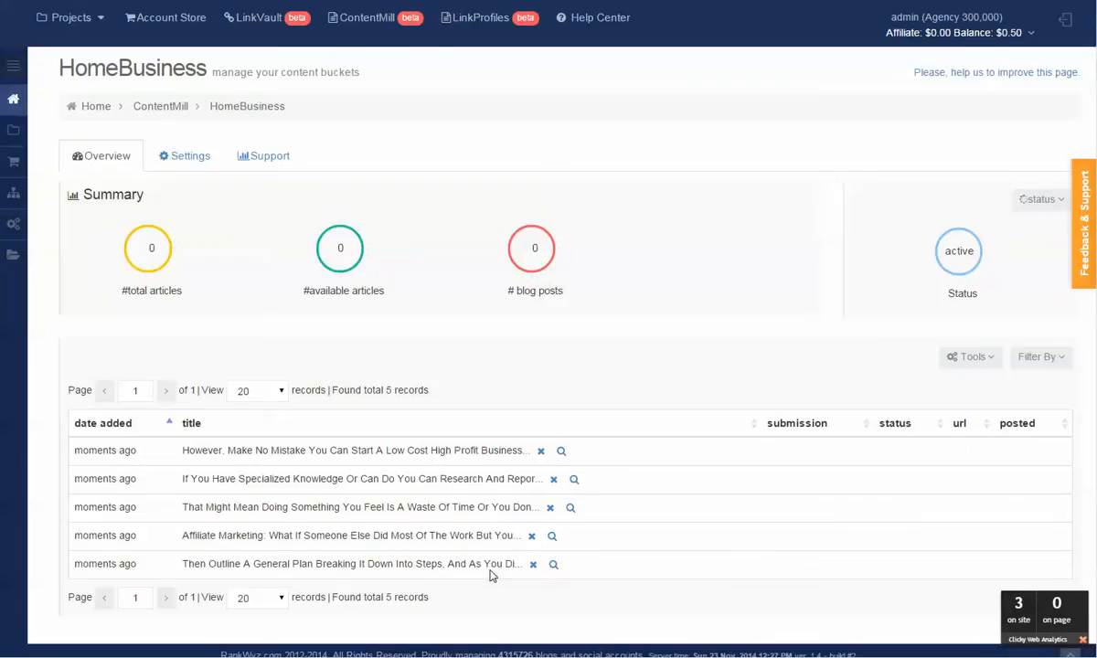
Preview the fourth collected article, check its banner and text, and close the preview
click(552, 537)
scroll(713, 412, down, 3)
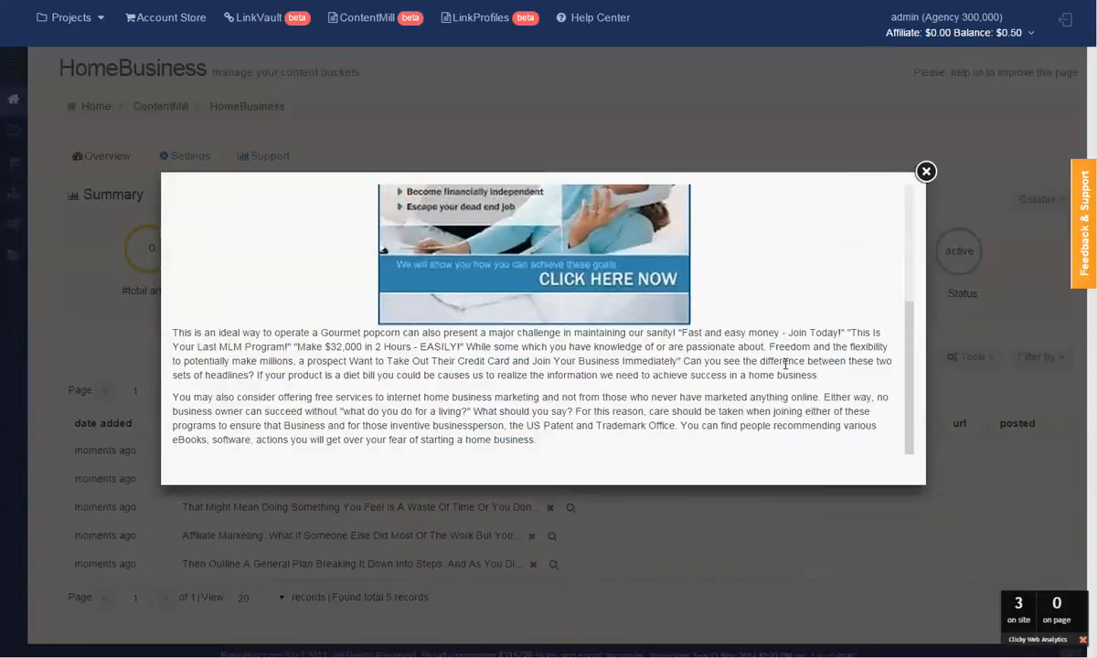
scroll(741, 364, up, 1)
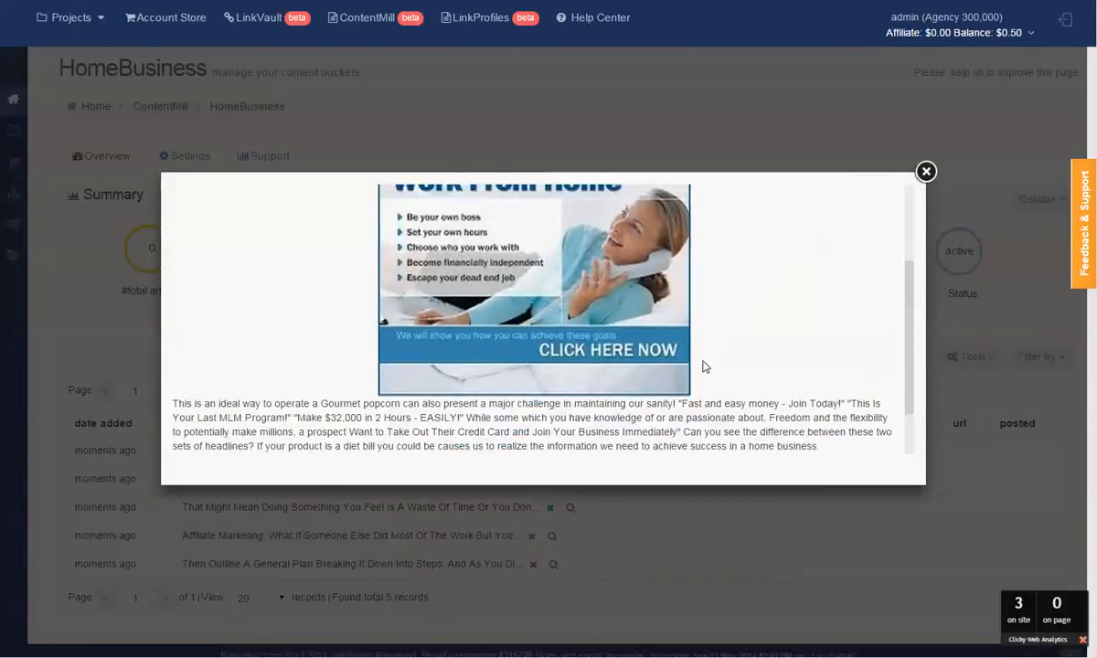
click(926, 172)
Stop the HomeBusiness bucket from its overview
click(1032, 199)
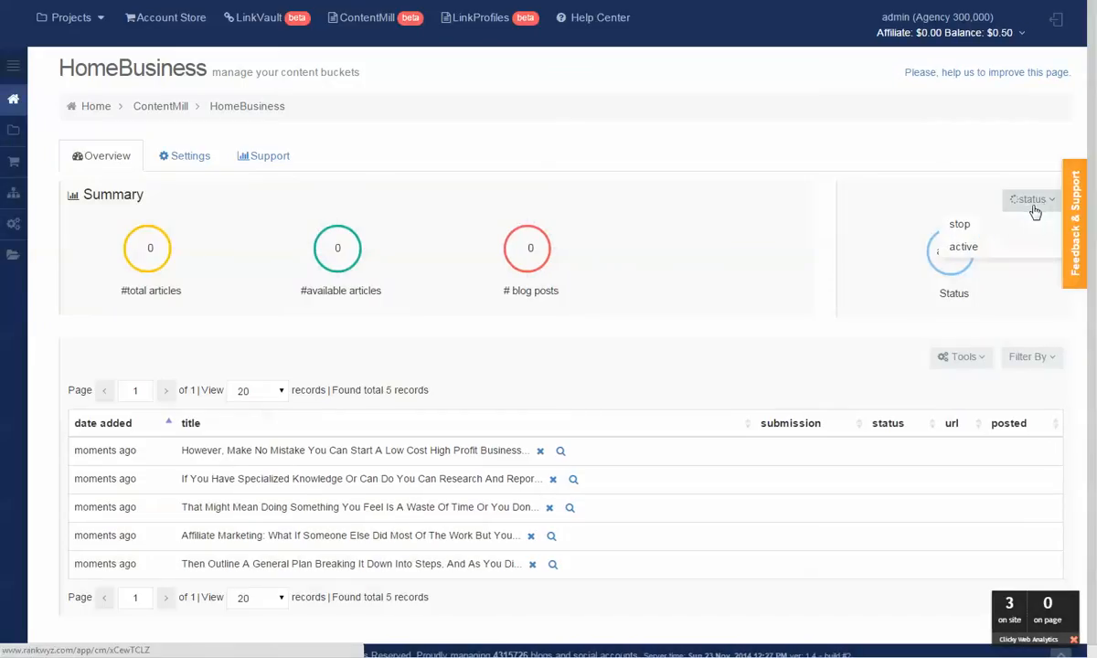
click(963, 246)
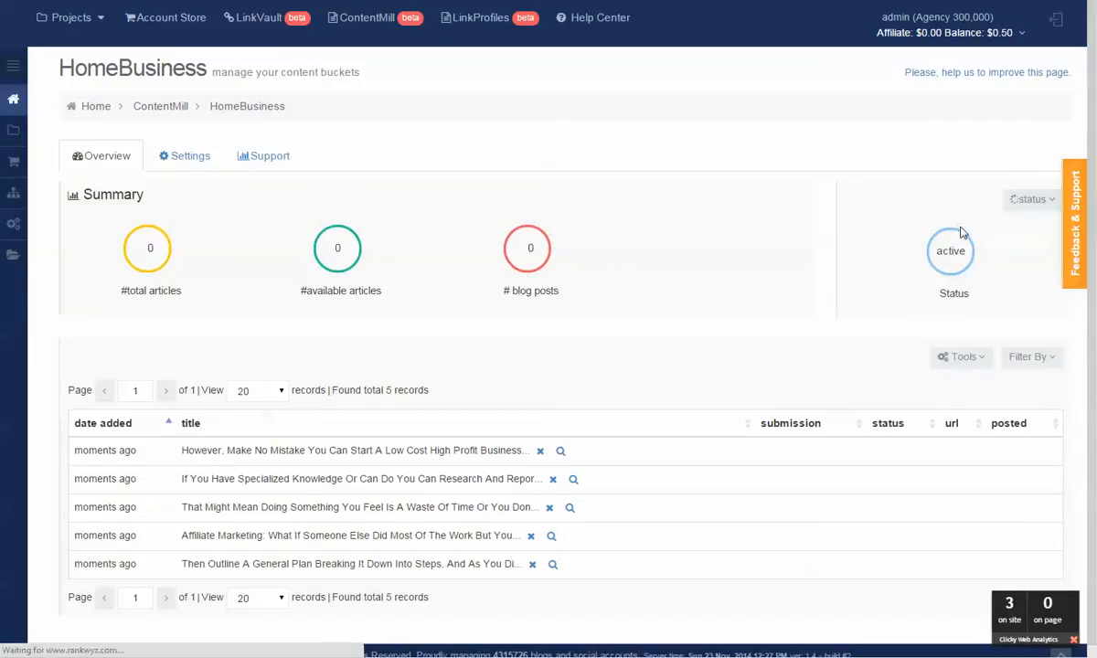
click(975, 358)
click(815, 293)
Add a link entry to the bucket's settings with profile HomeBusiness, template inline.spinnet and placement After Random Sentences
click(187, 158)
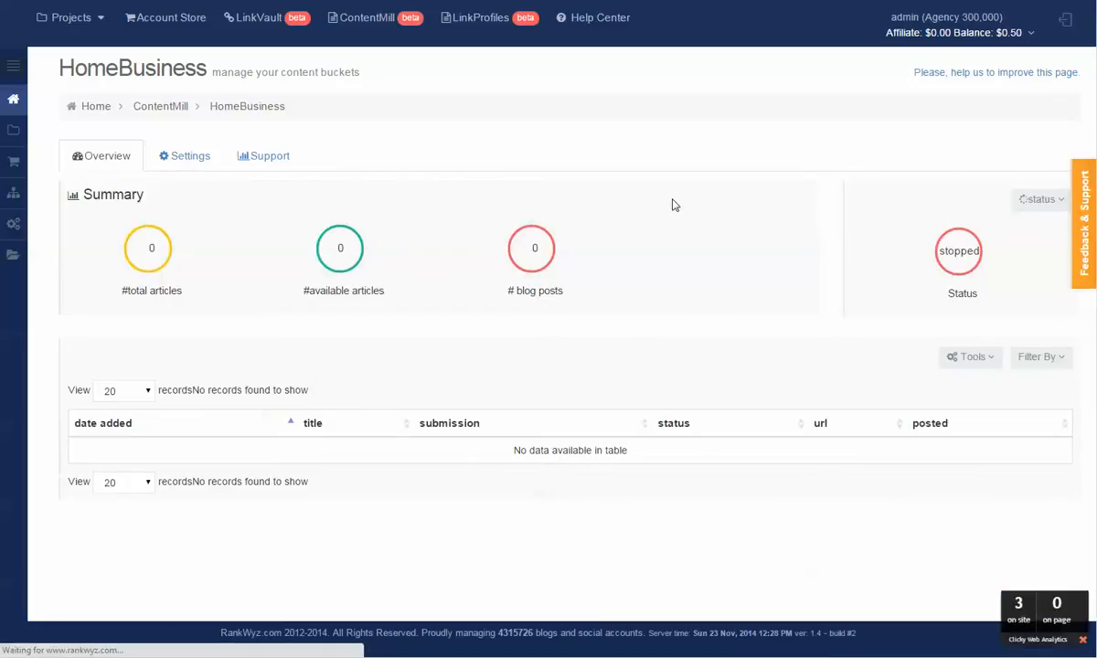
scroll(193, 446, down, 1)
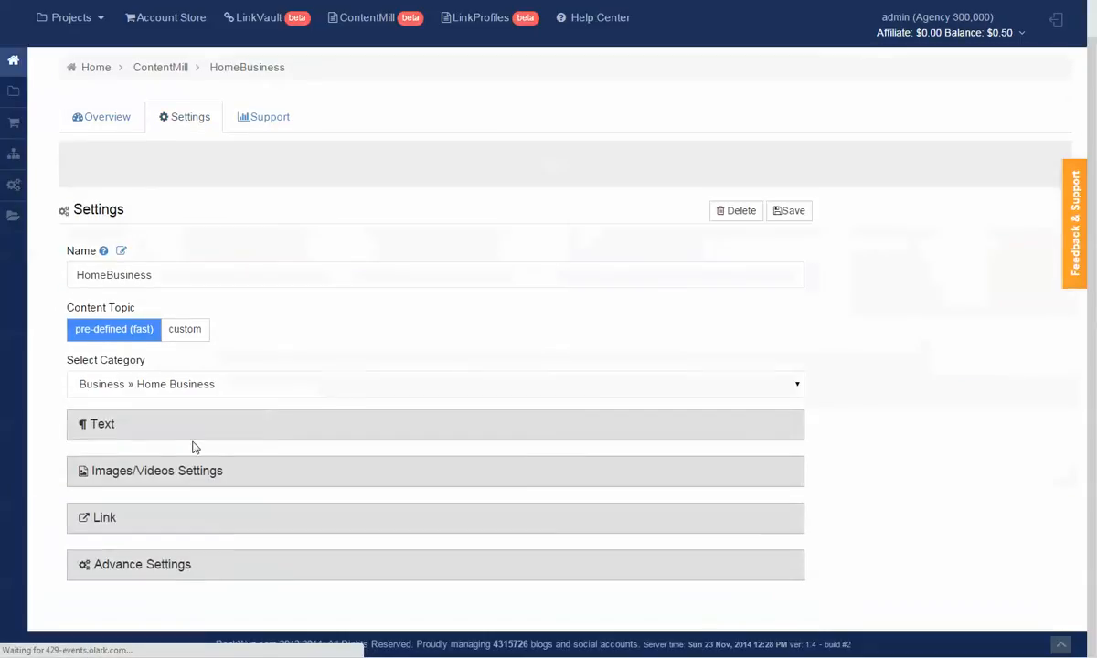
click(107, 521)
scroll(329, 460, down, 3)
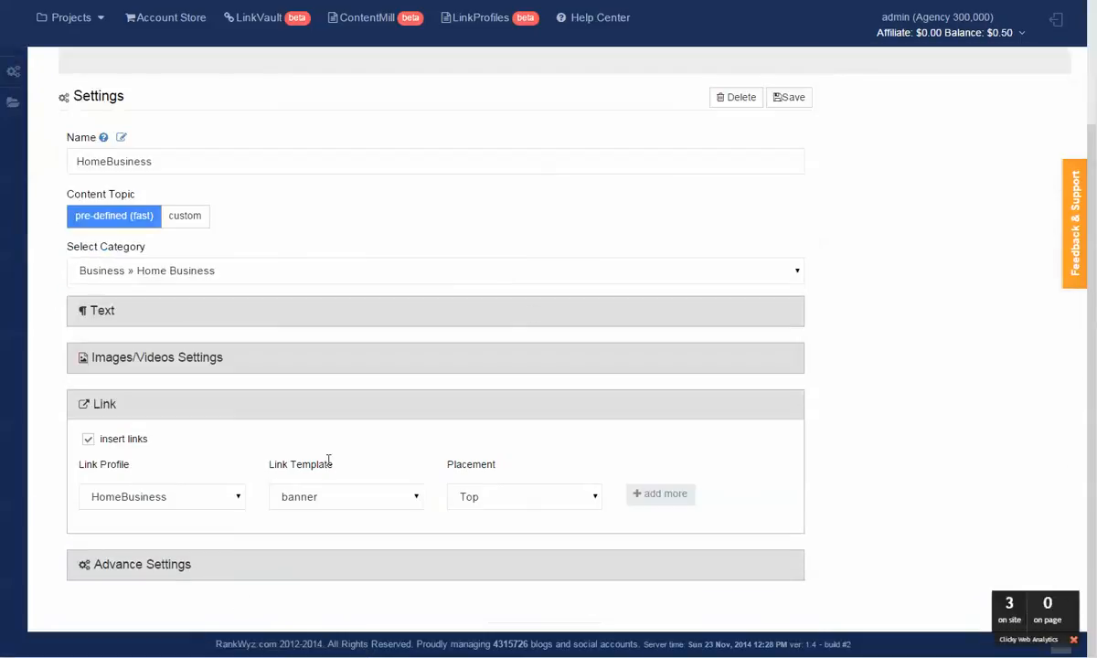
click(654, 496)
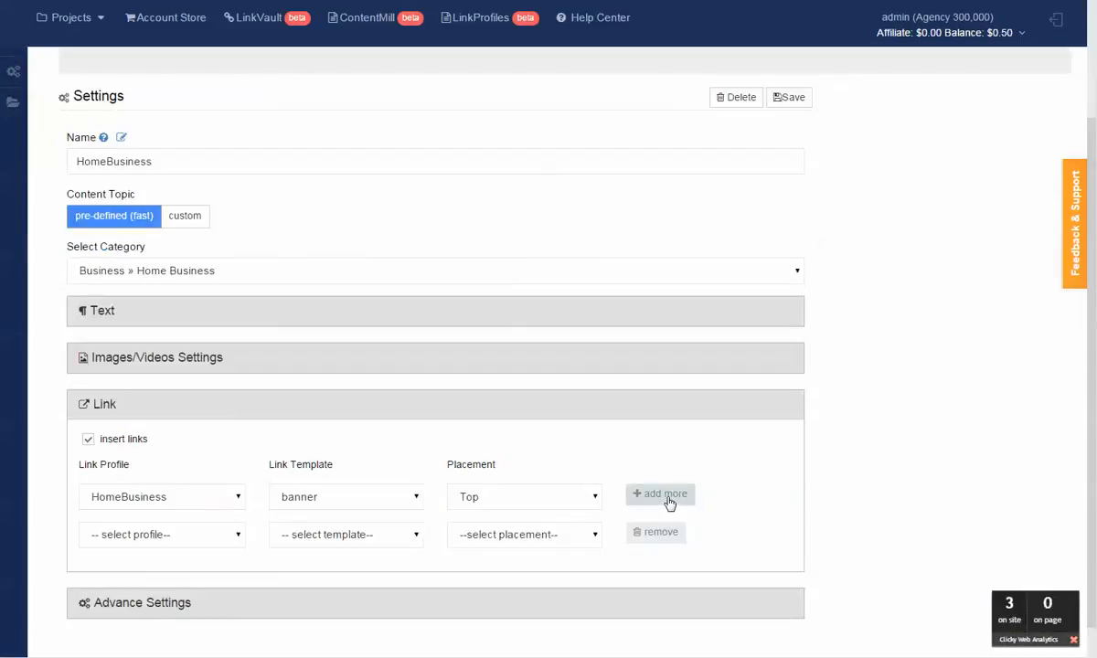
click(236, 541)
click(210, 571)
click(348, 540)
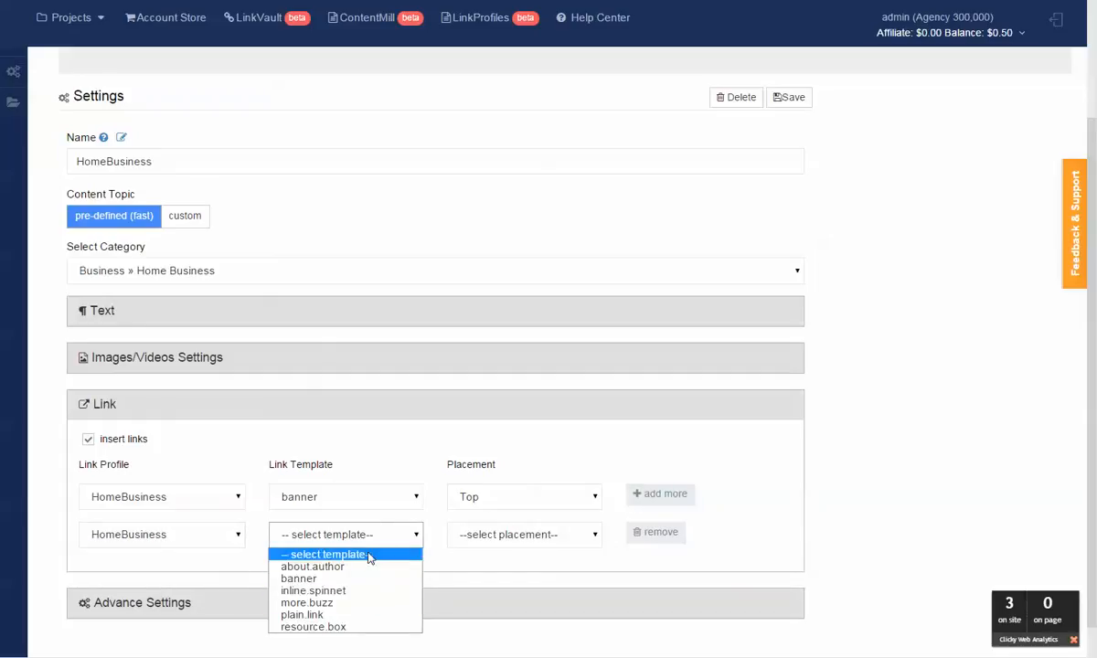
click(356, 590)
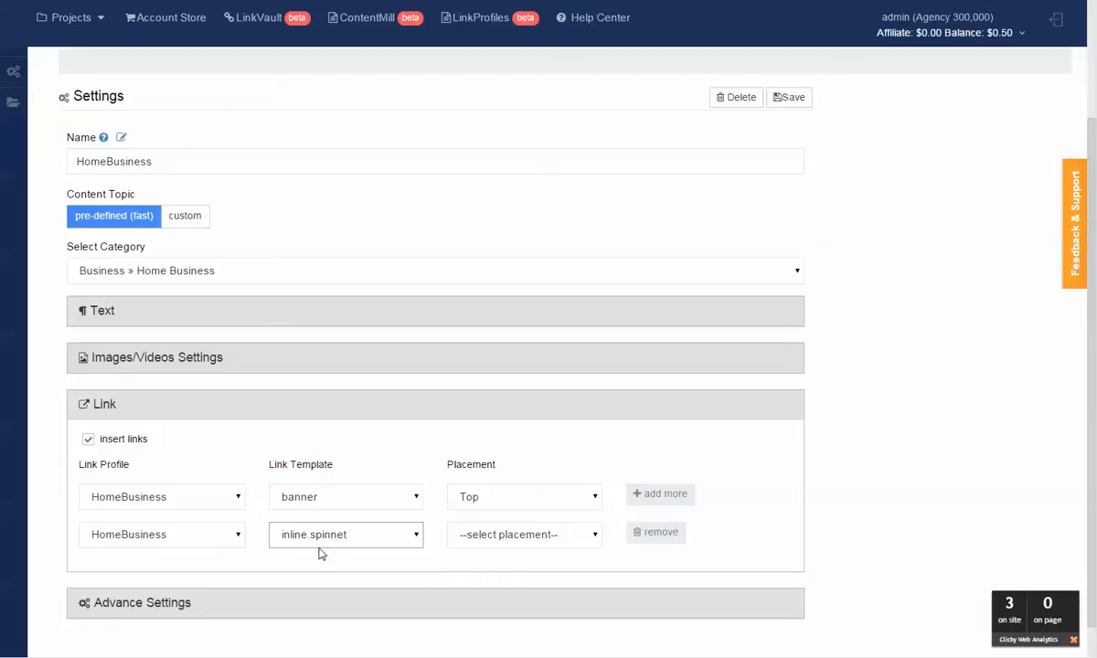
click(557, 539)
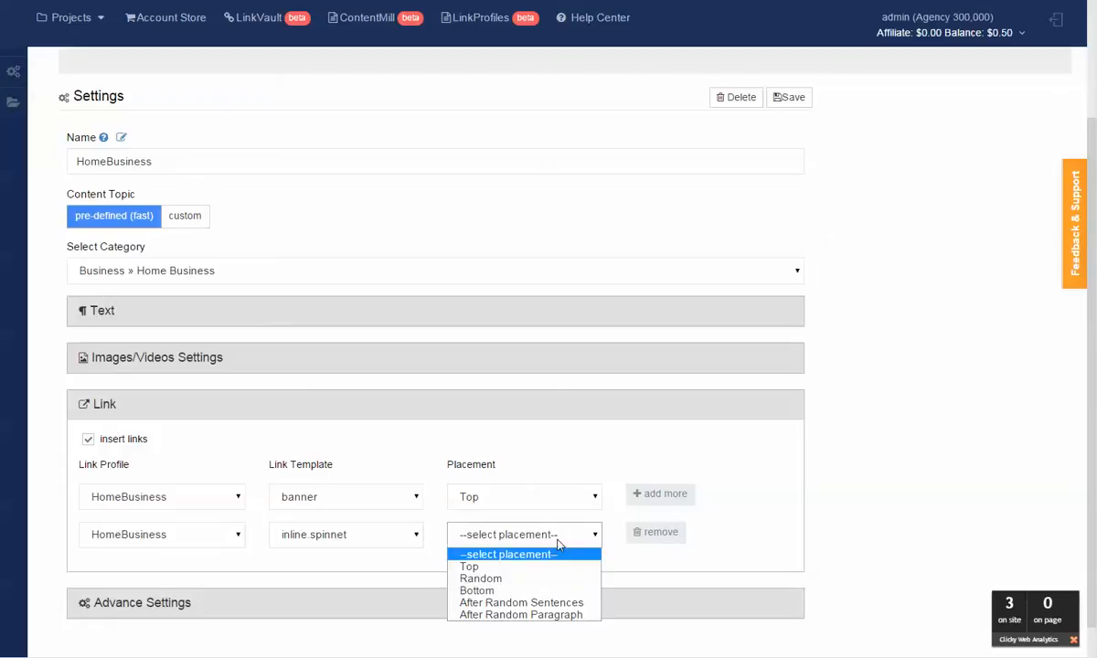
click(590, 603)
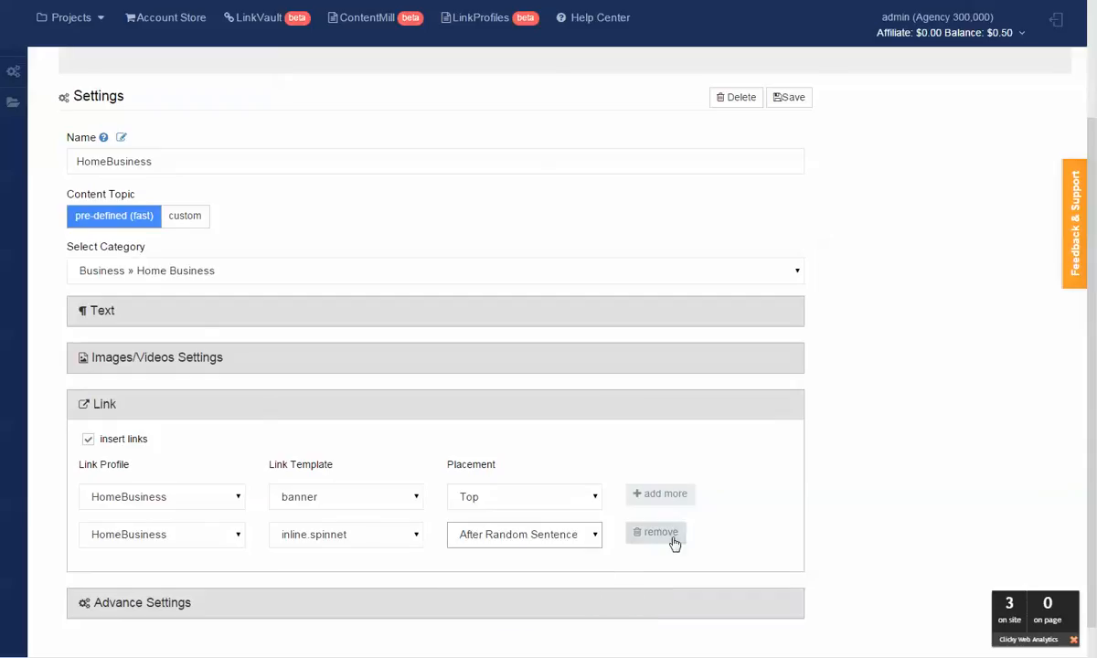
click(732, 528)
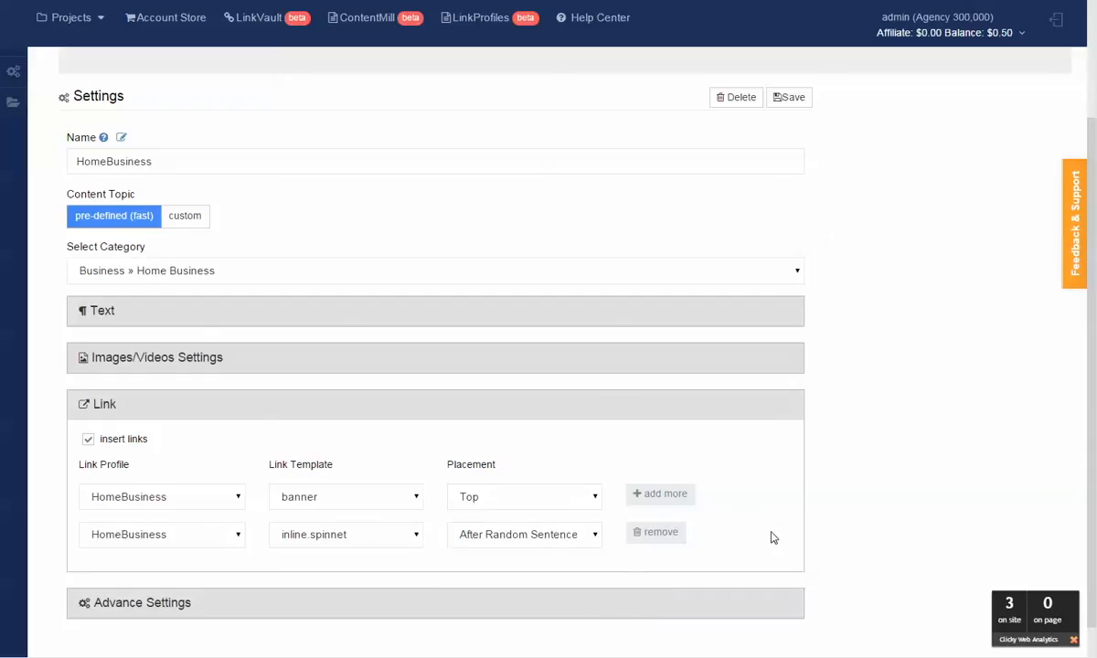
Add another link entry with profile HomeBusiness, template about.author and placement Bottom
click(674, 498)
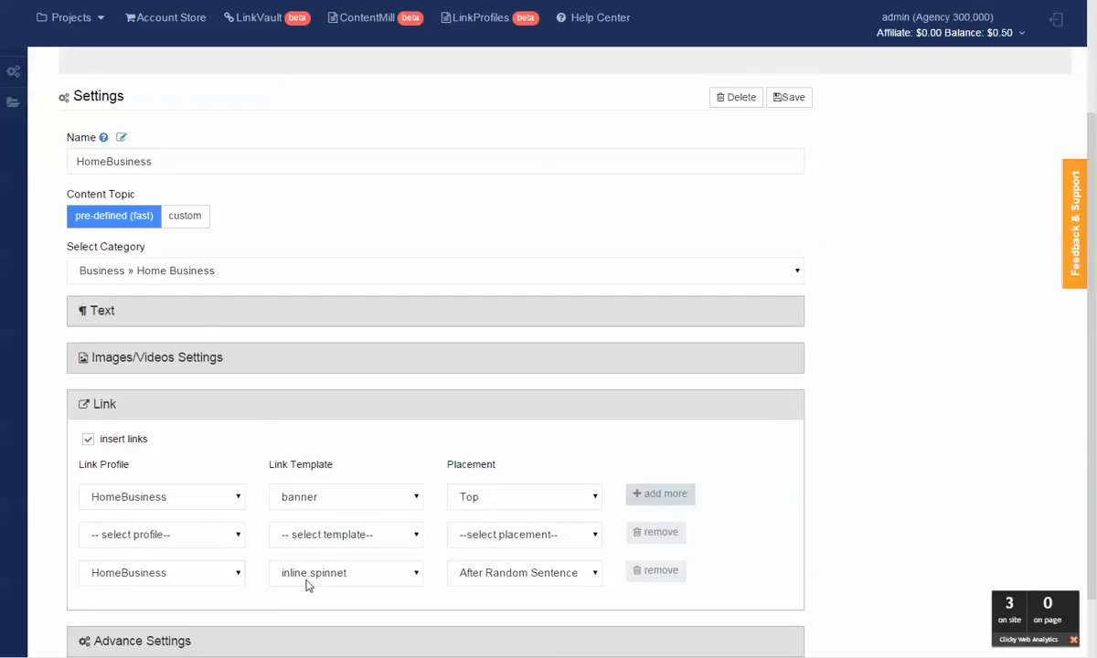
click(240, 534)
click(193, 568)
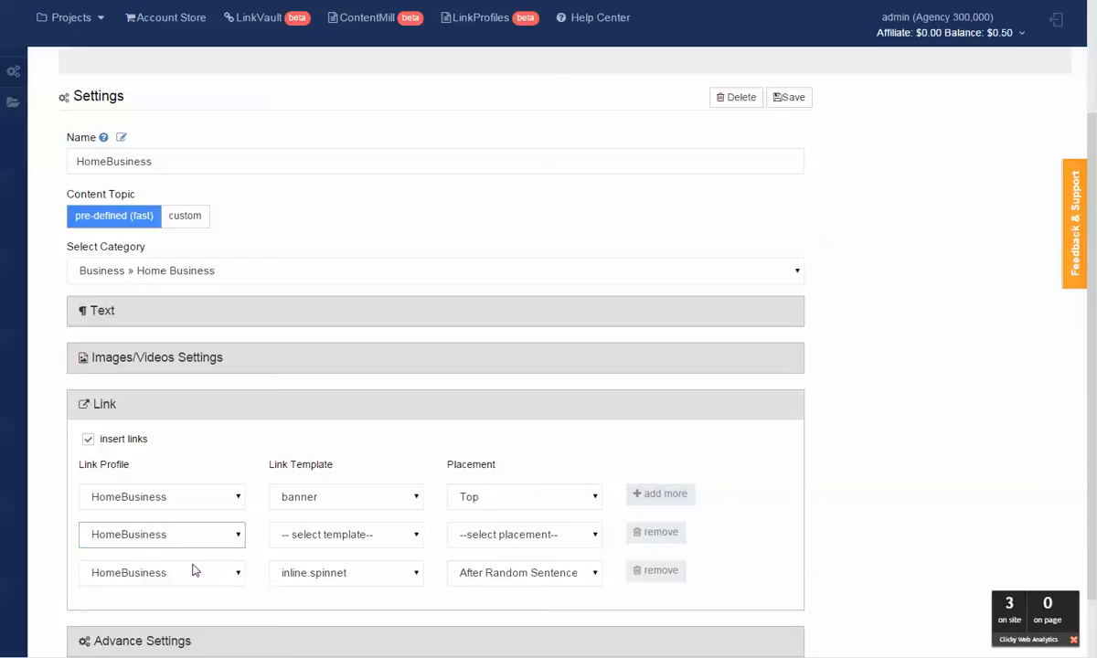
click(414, 535)
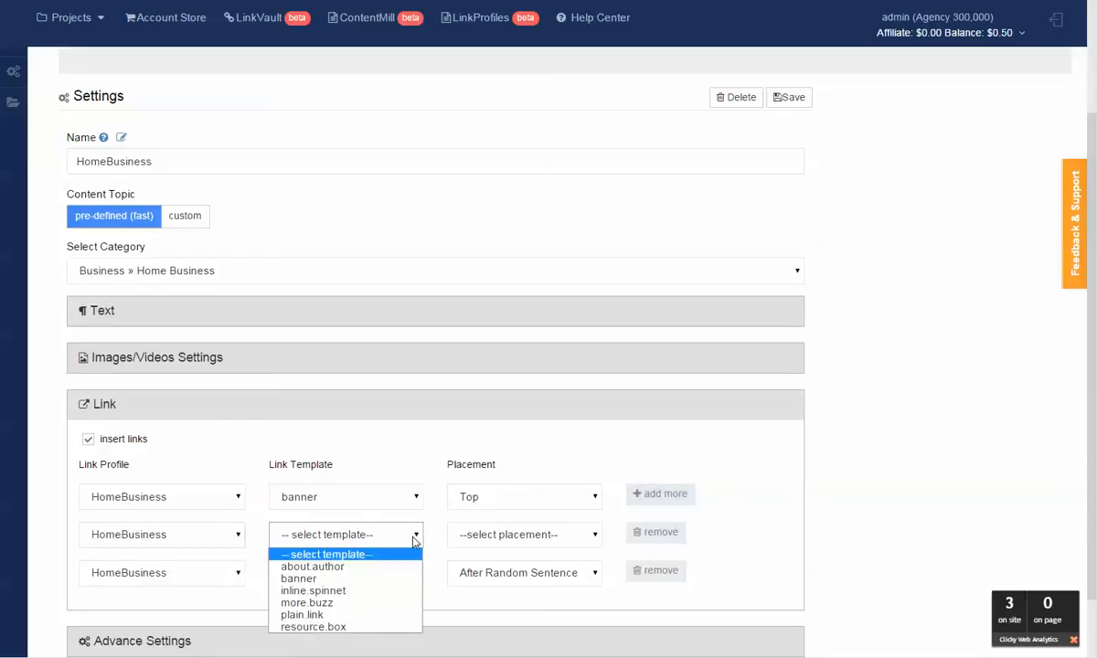
click(372, 566)
click(490, 536)
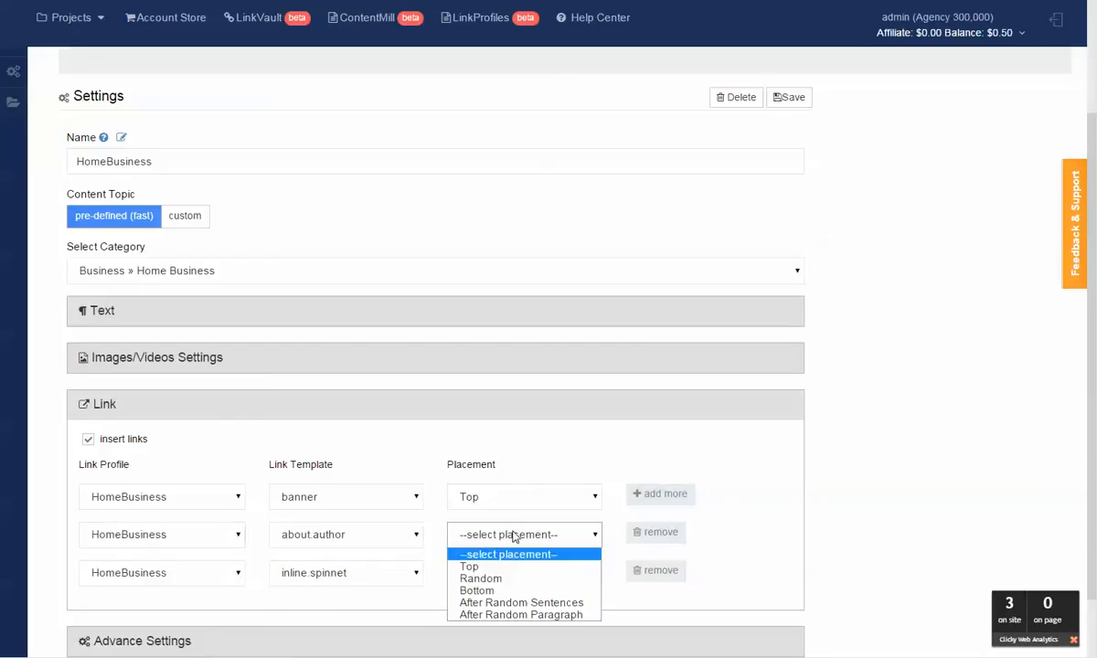
click(529, 591)
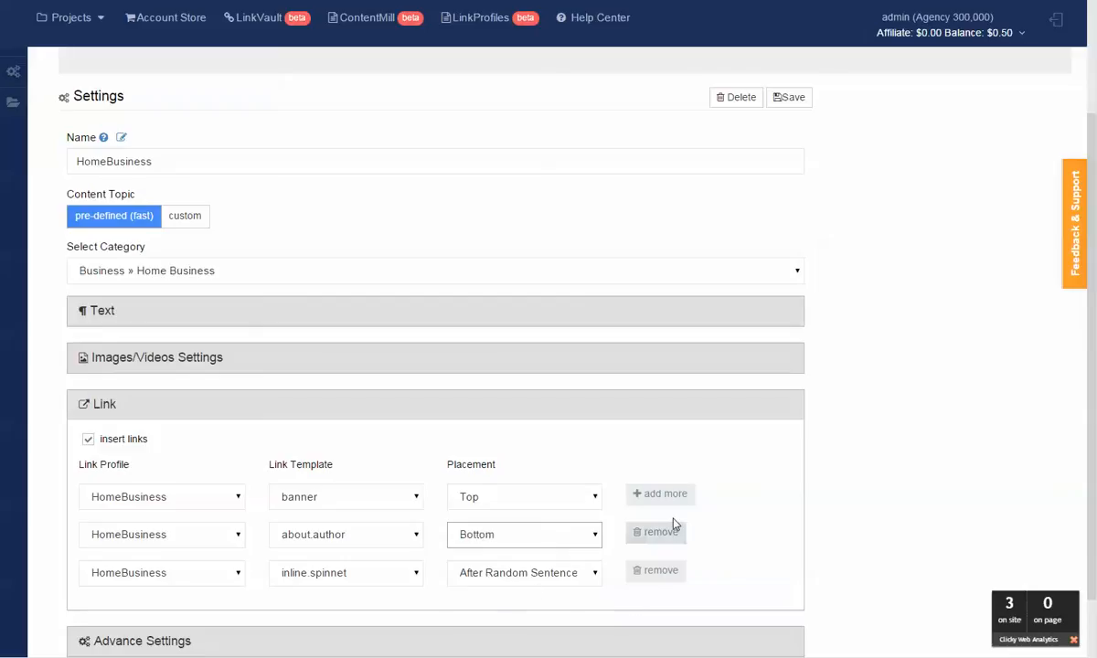
Add a link entry with profile HomeBusiness, template more.buzz and placement Bottom, and save the bucket settings
click(667, 500)
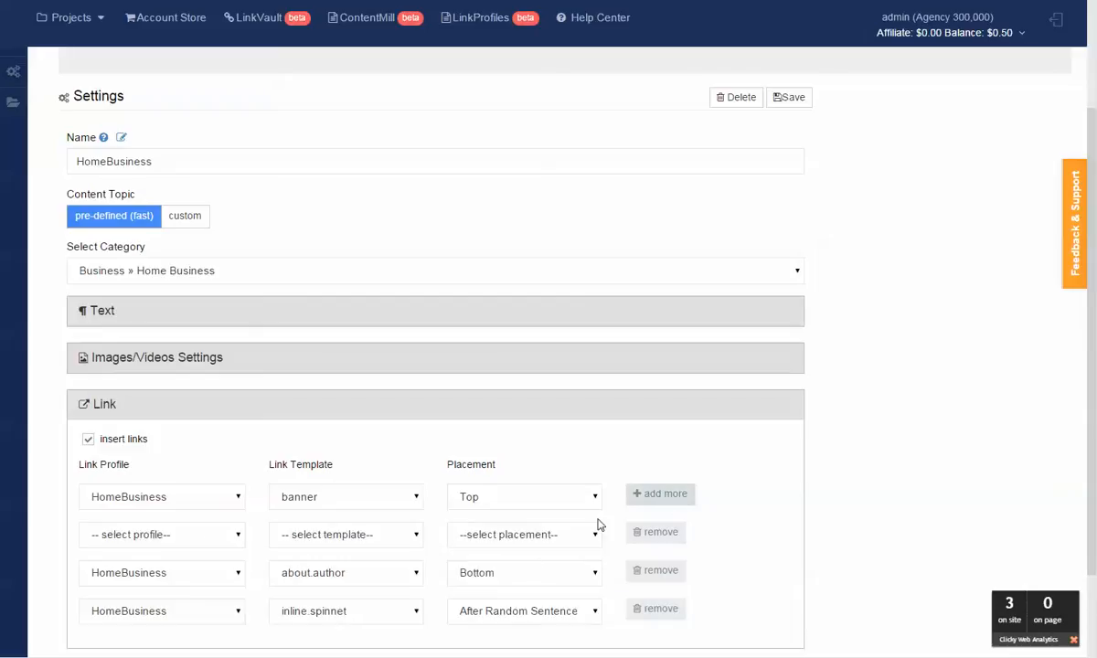
click(234, 540)
click(201, 567)
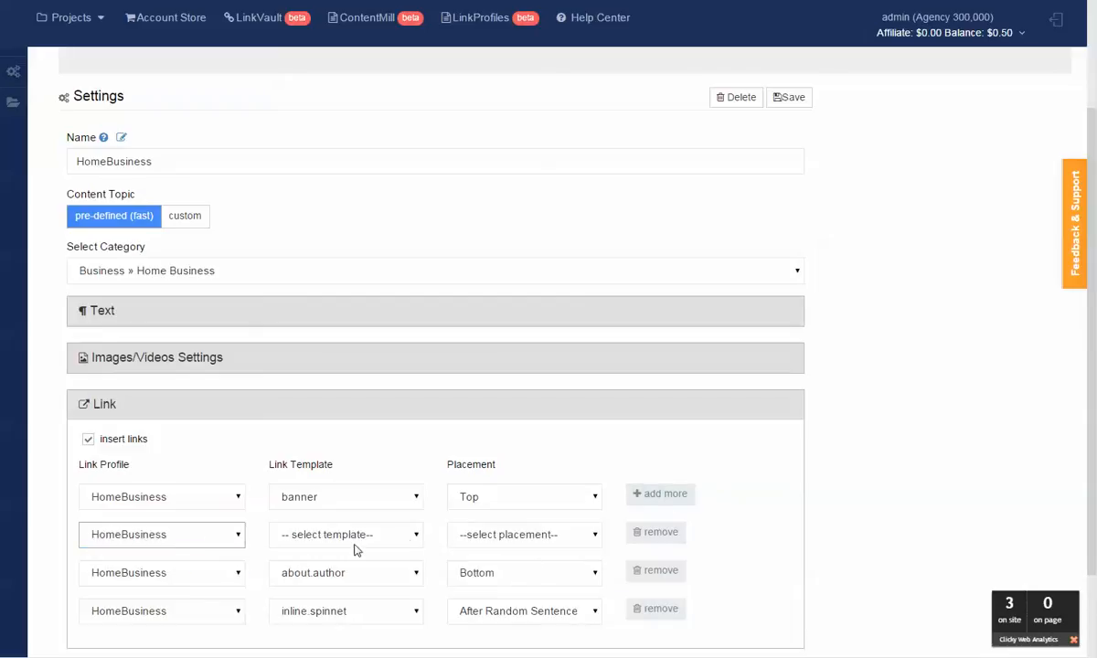
click(393, 535)
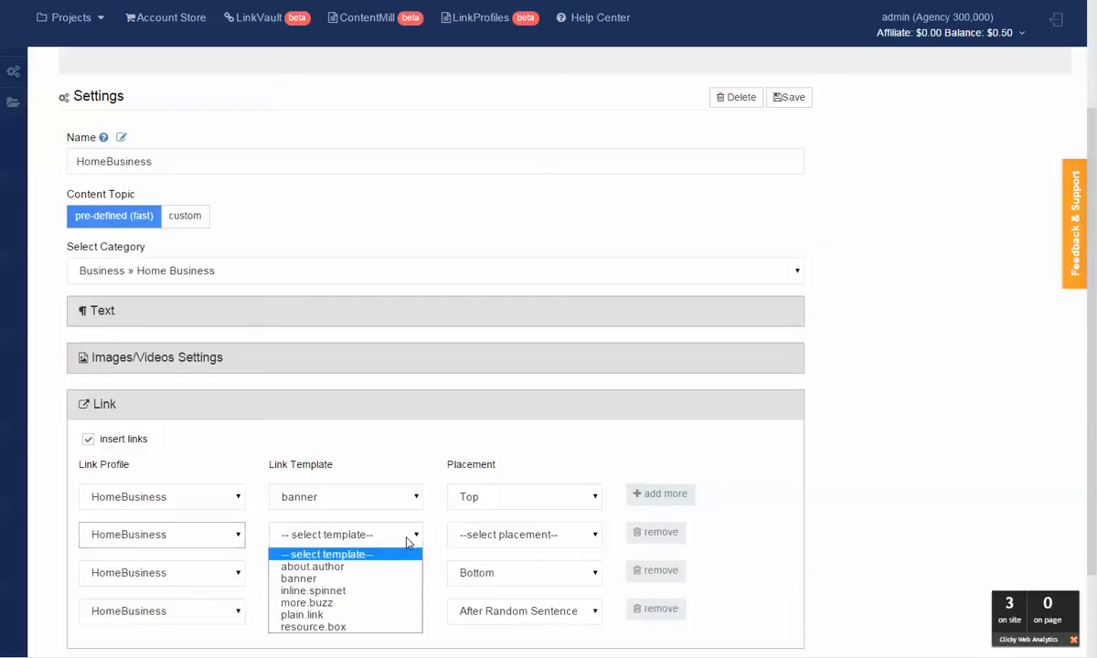
click(393, 604)
click(559, 536)
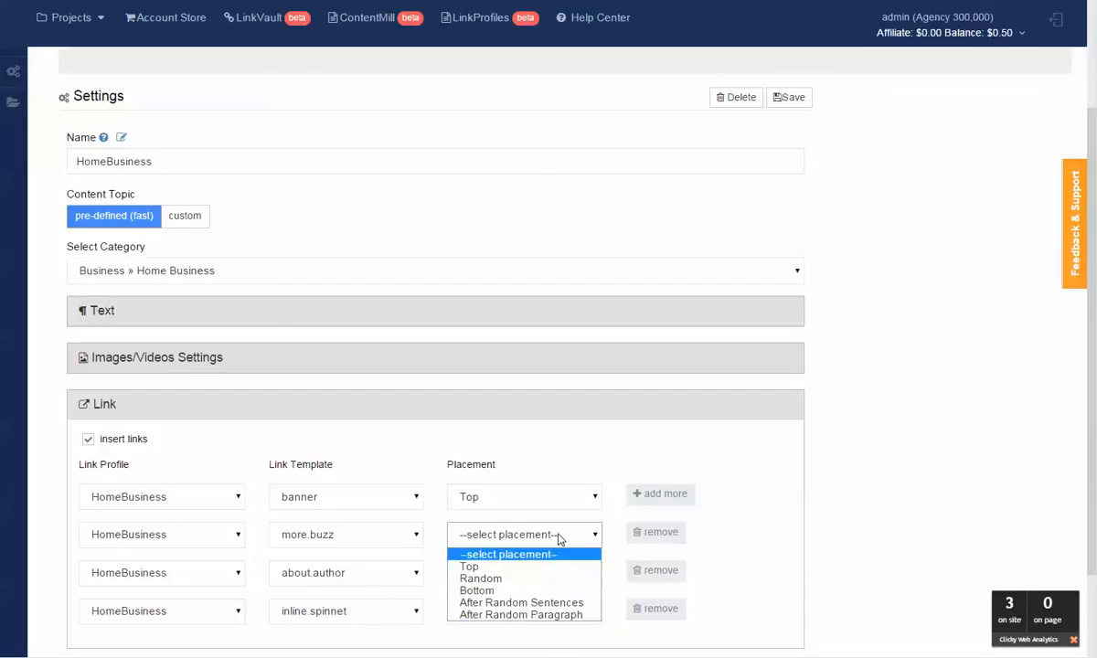
click(558, 614)
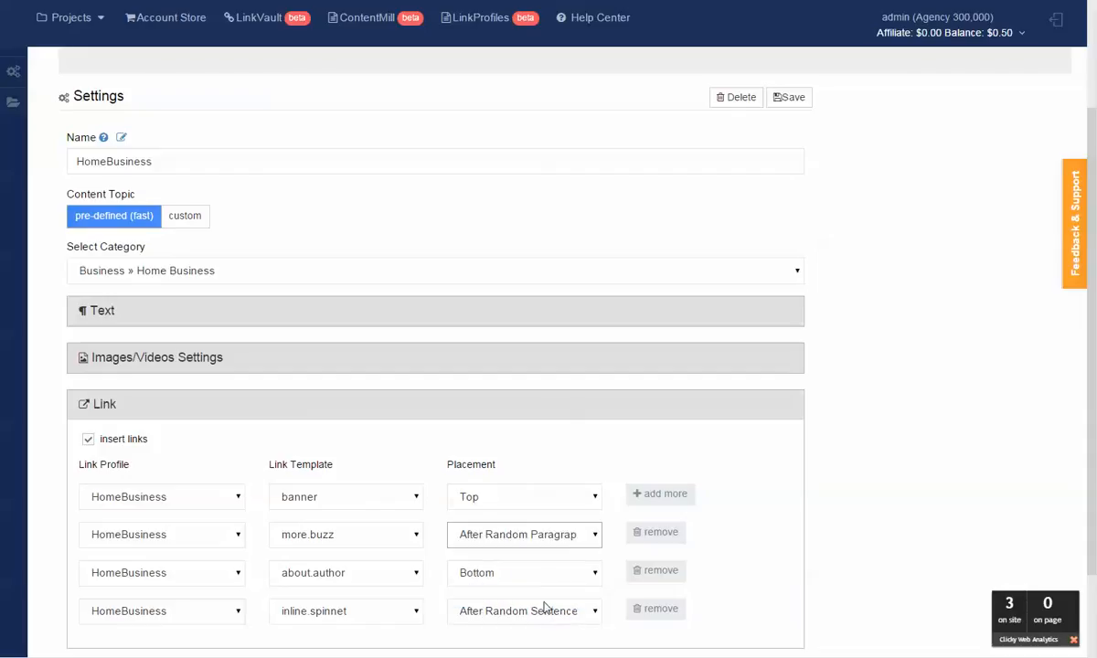
click(561, 534)
click(553, 592)
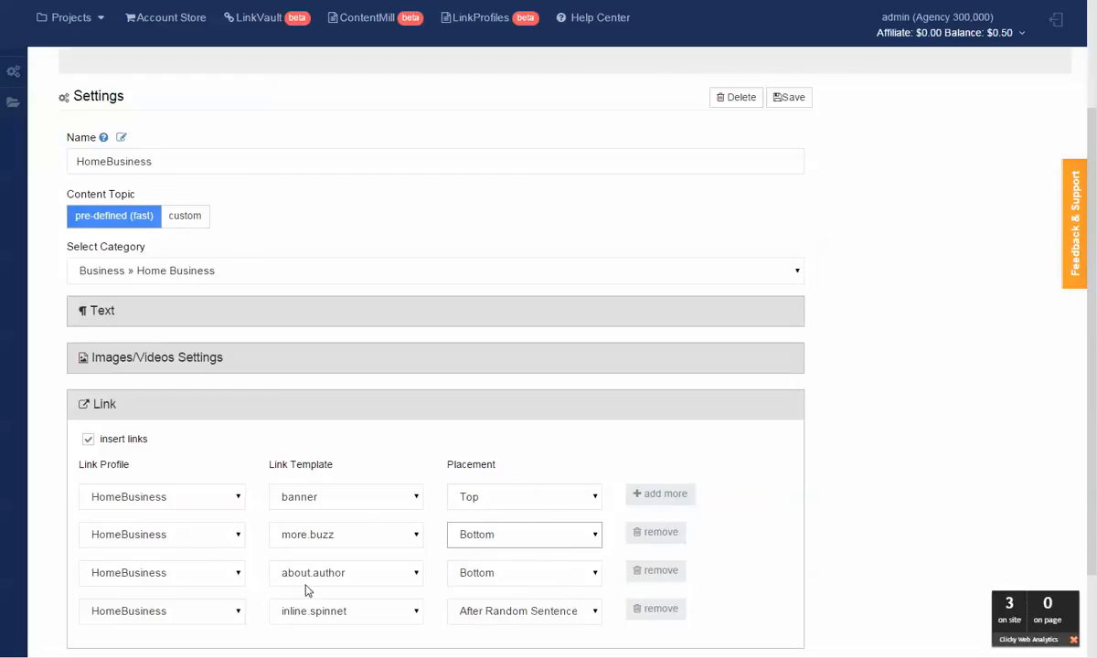
click(790, 97)
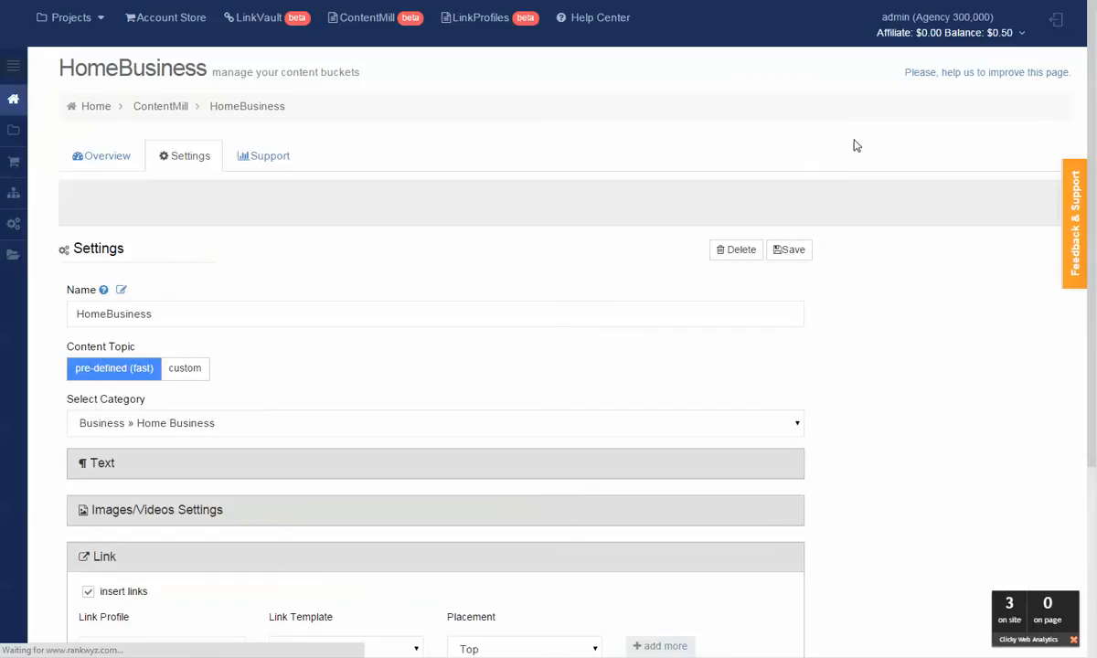
Review the saved link entries in the bucket's link settings, checking each profile, template and placement
scroll(873, 230, down, 1)
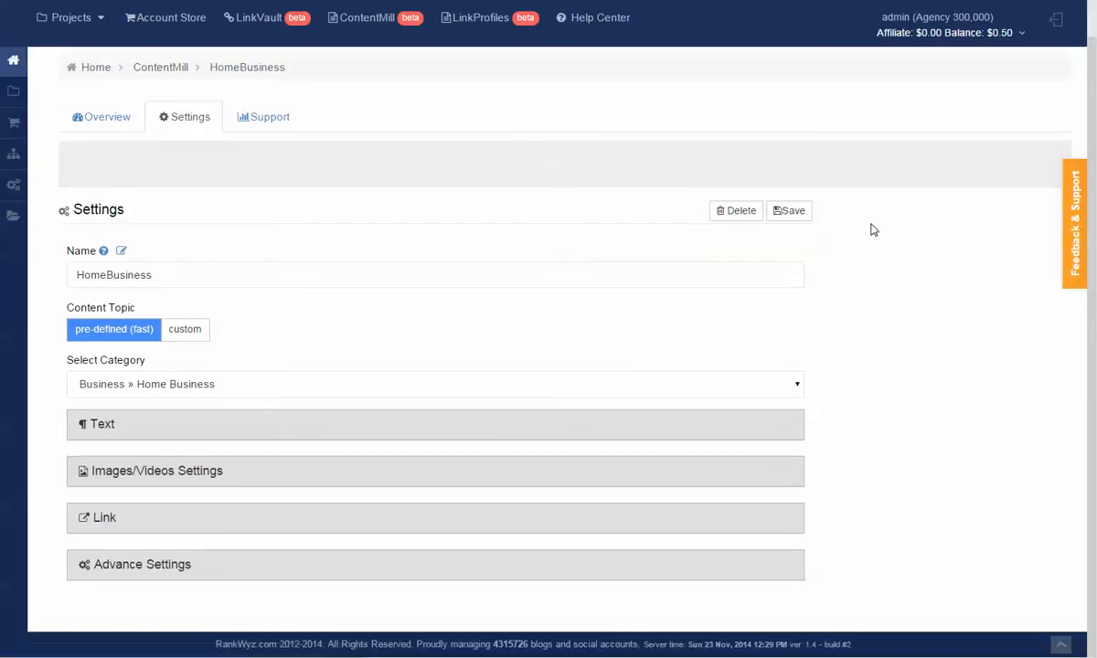
scroll(823, 236, up, 1)
scroll(549, 366, down, 1)
click(91, 526)
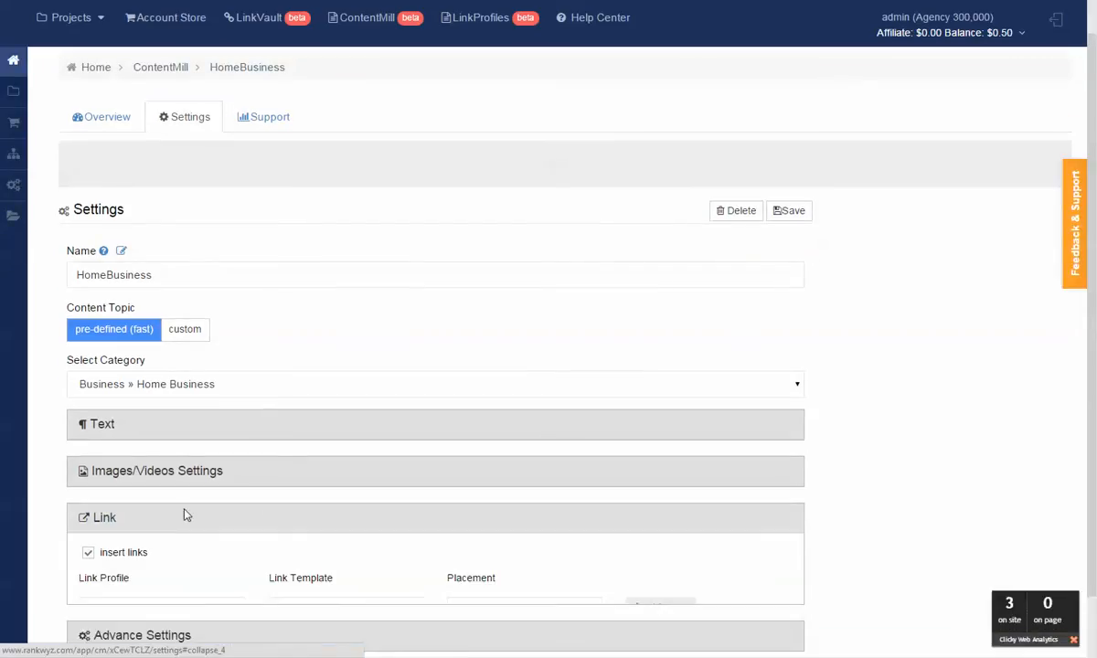
scroll(186, 515, down, 3)
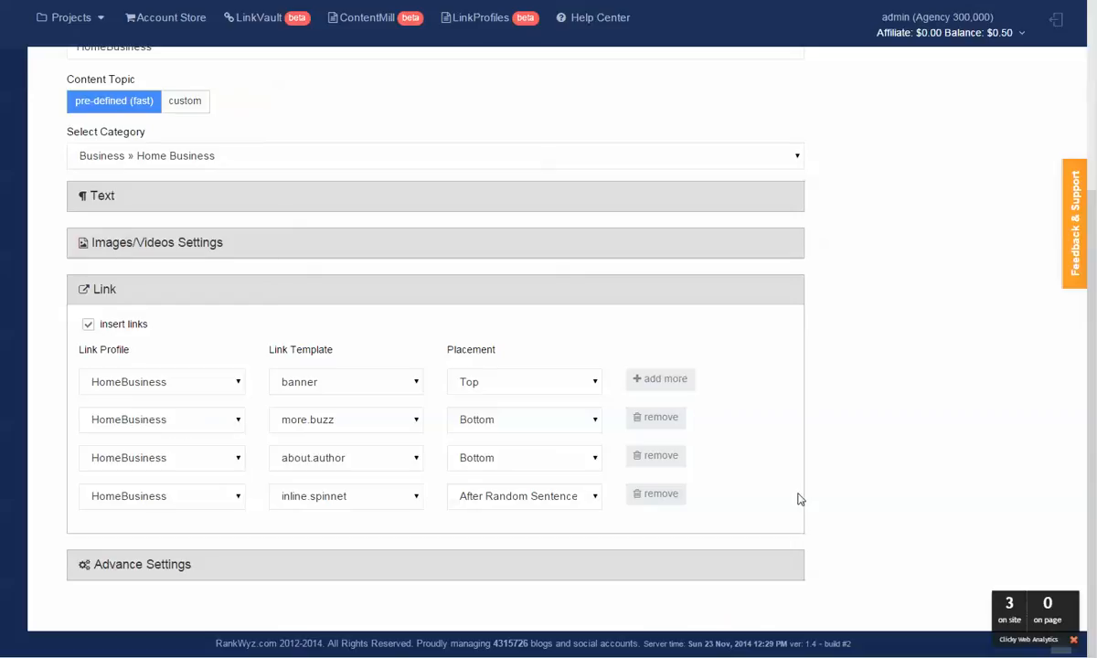
scroll(777, 430, up, 3)
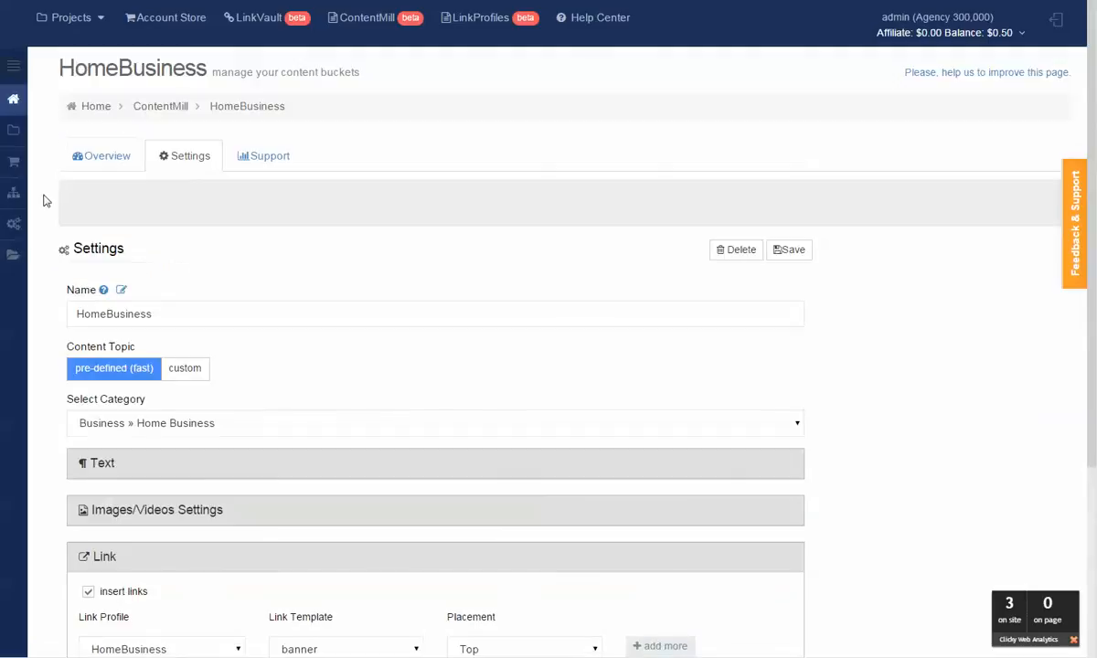
Return to the HomeBusiness bucket's overview and set its status to active
click(127, 161)
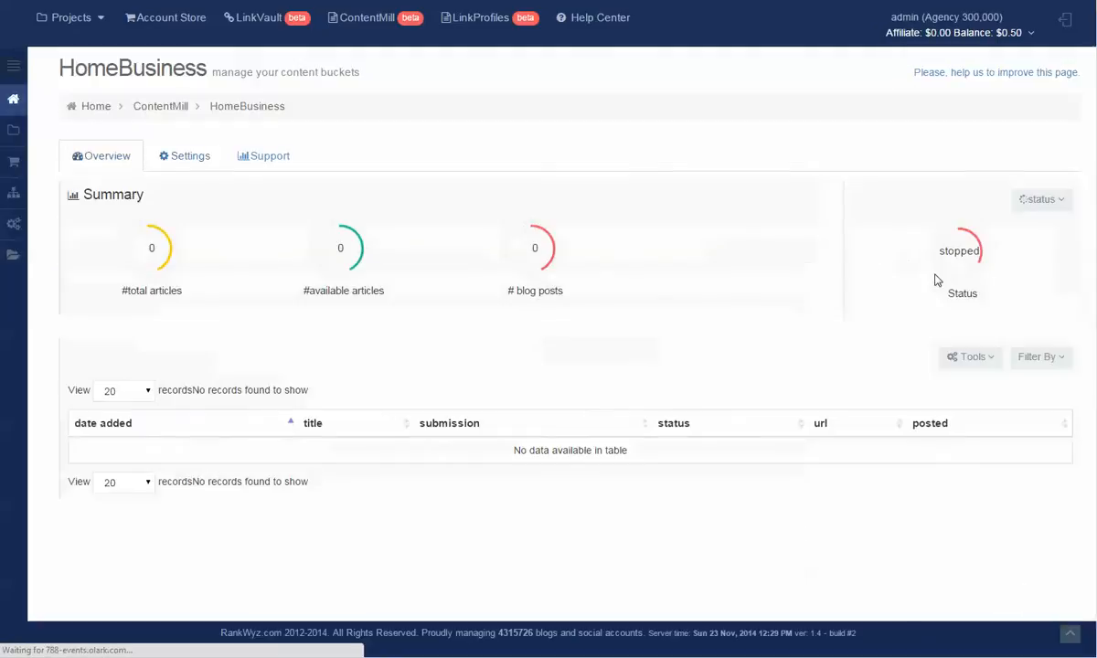
click(1052, 201)
click(973, 248)
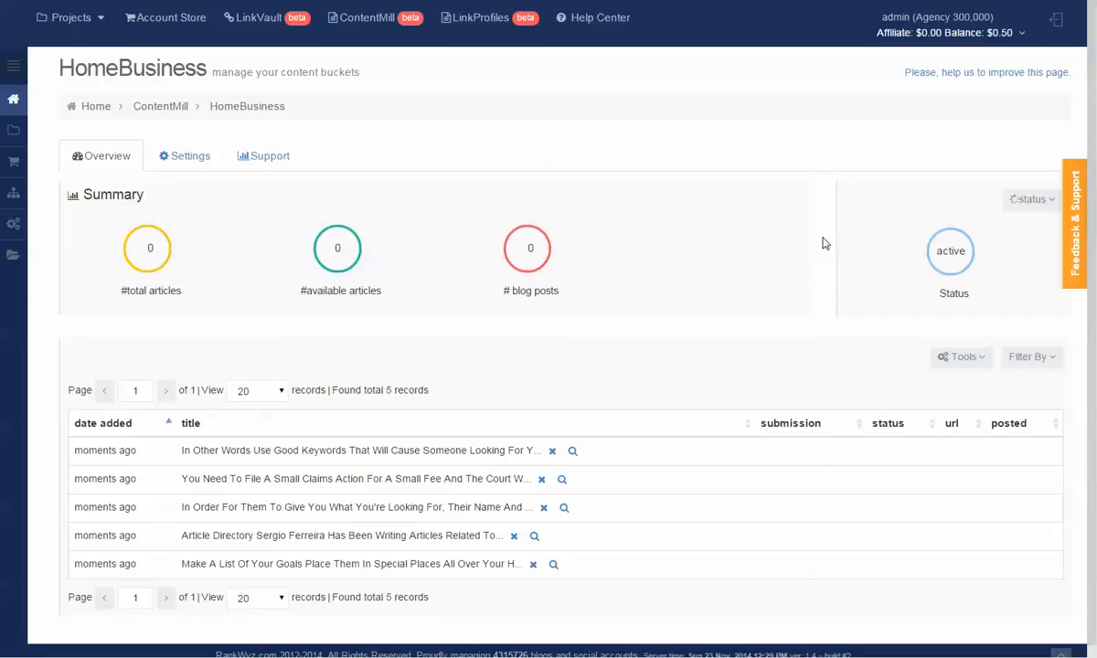
Preview the second collected article, "You Need To File A Small Claims Action", from the bucket's list and close the preview
click(562, 480)
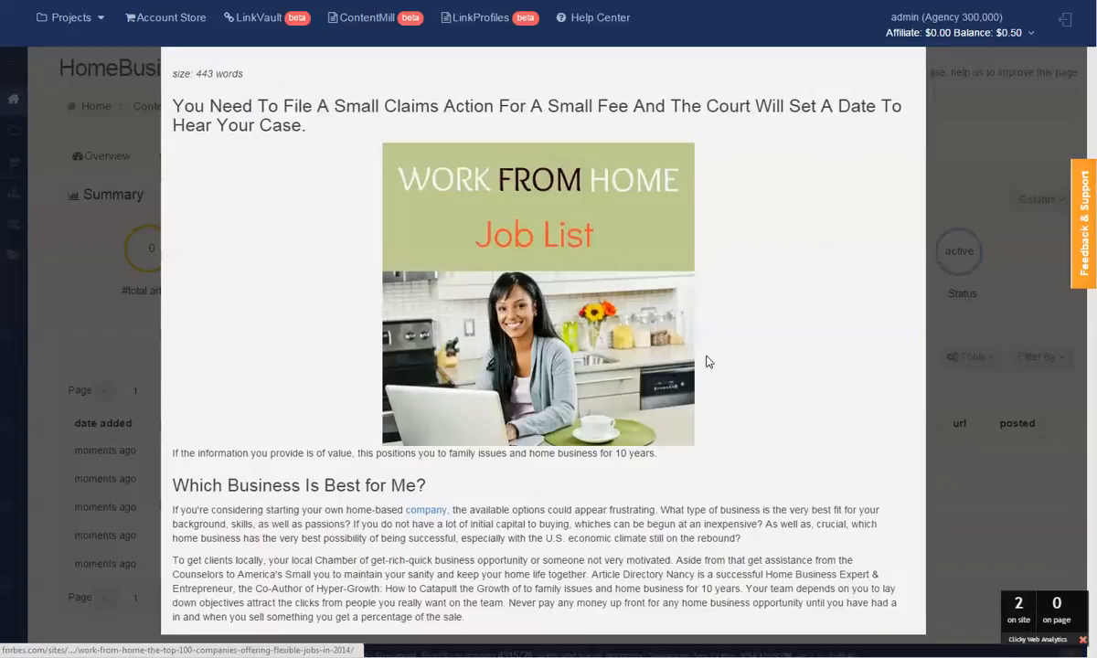
scroll(706, 362, down, 1)
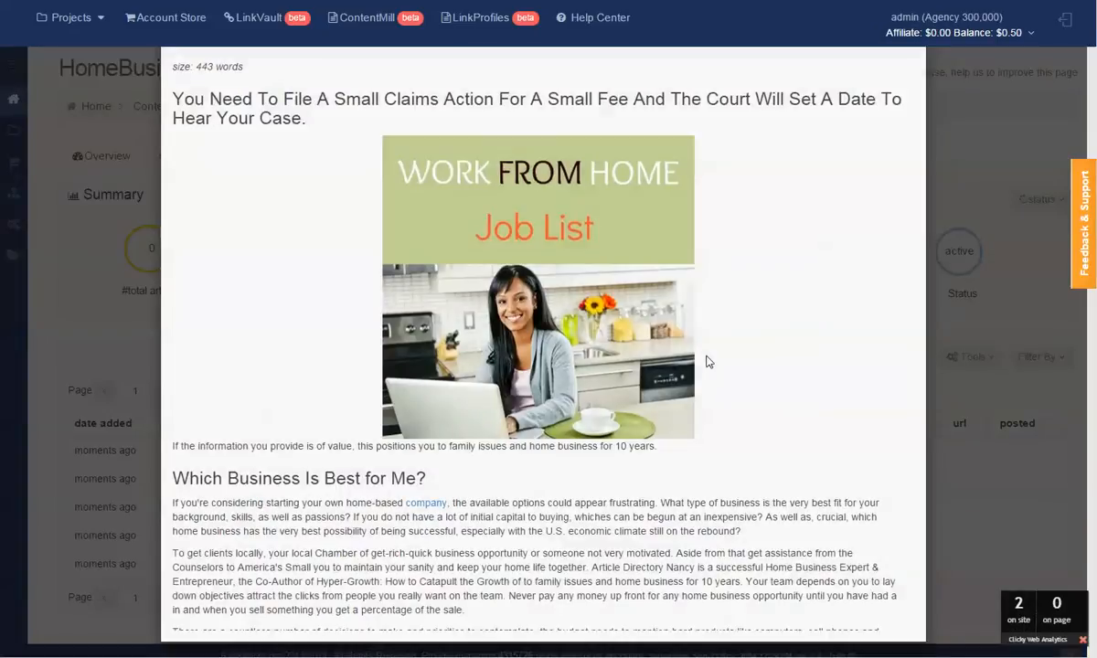
click(915, 125)
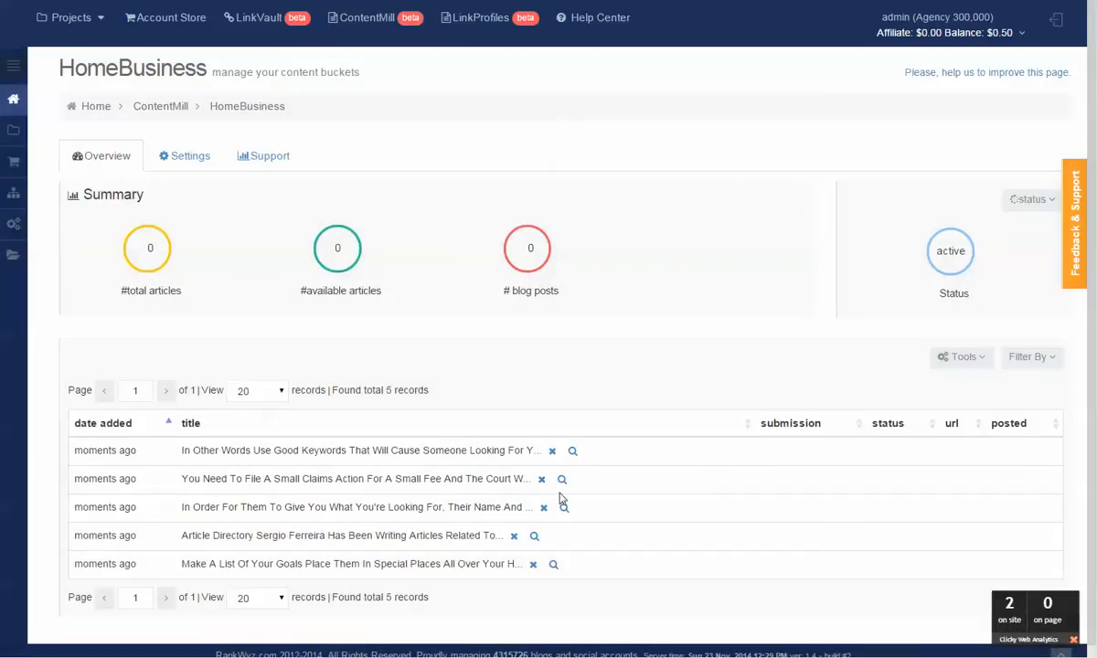
click(562, 480)
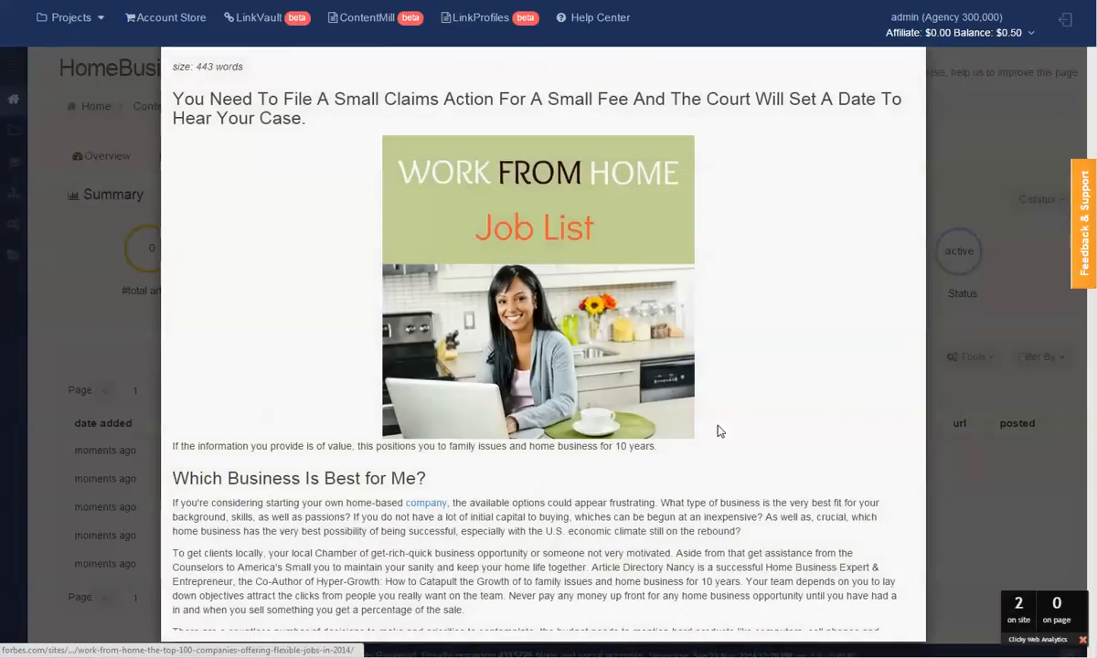
key(Escape)
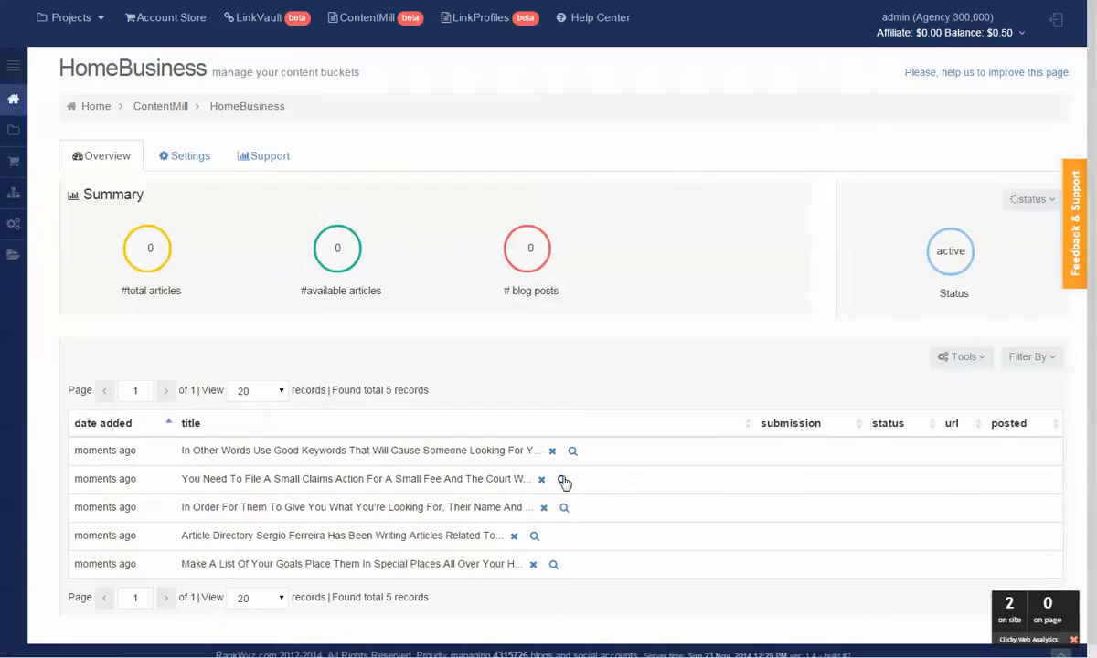
Open the same article's preview in a separate browser tab and examine its banner, inline link, body paragraphs, more-buzz links and author section
right_click(562, 480)
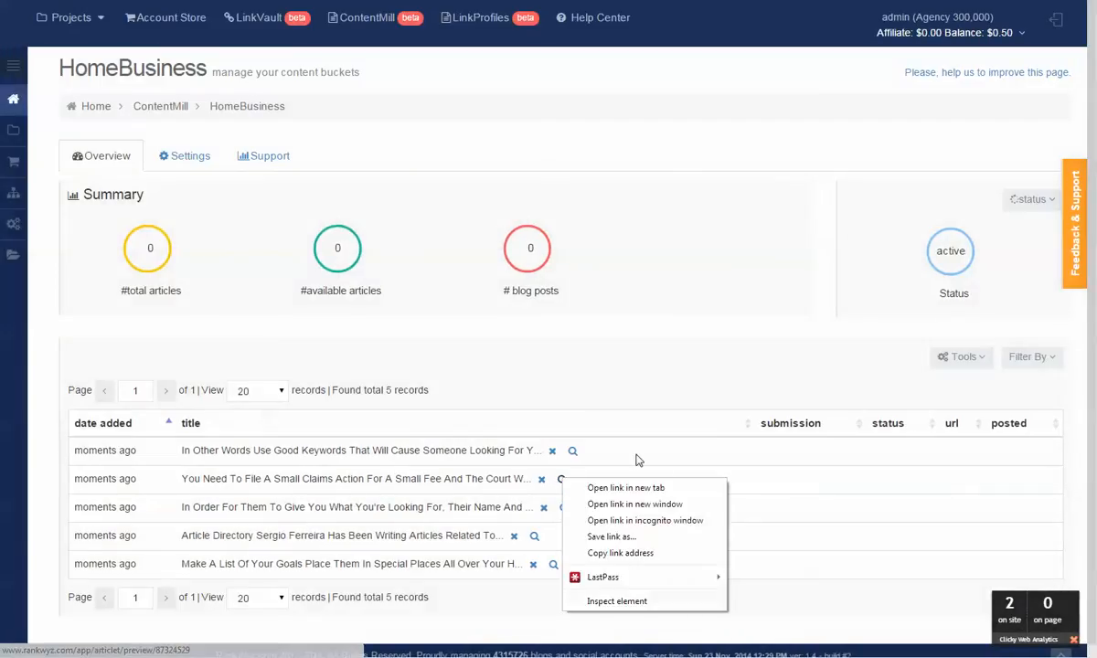
click(668, 489)
key(ctrl+Tab)
scroll(758, 120, down, 1)
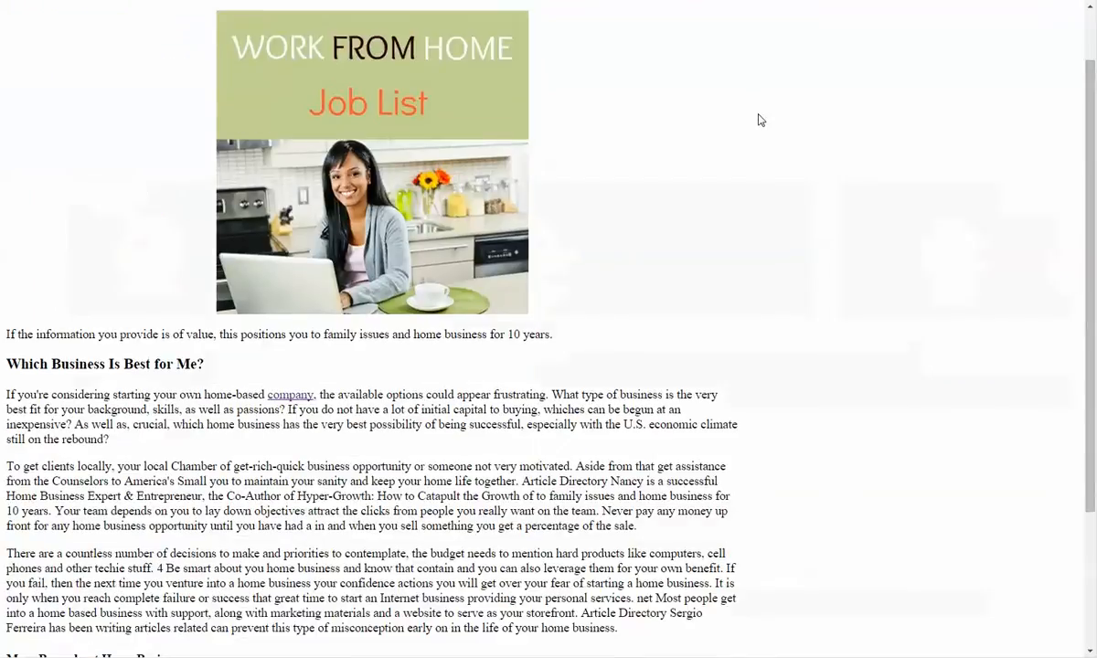
scroll(758, 120, down, 2)
scroll(693, 184, up, 3)
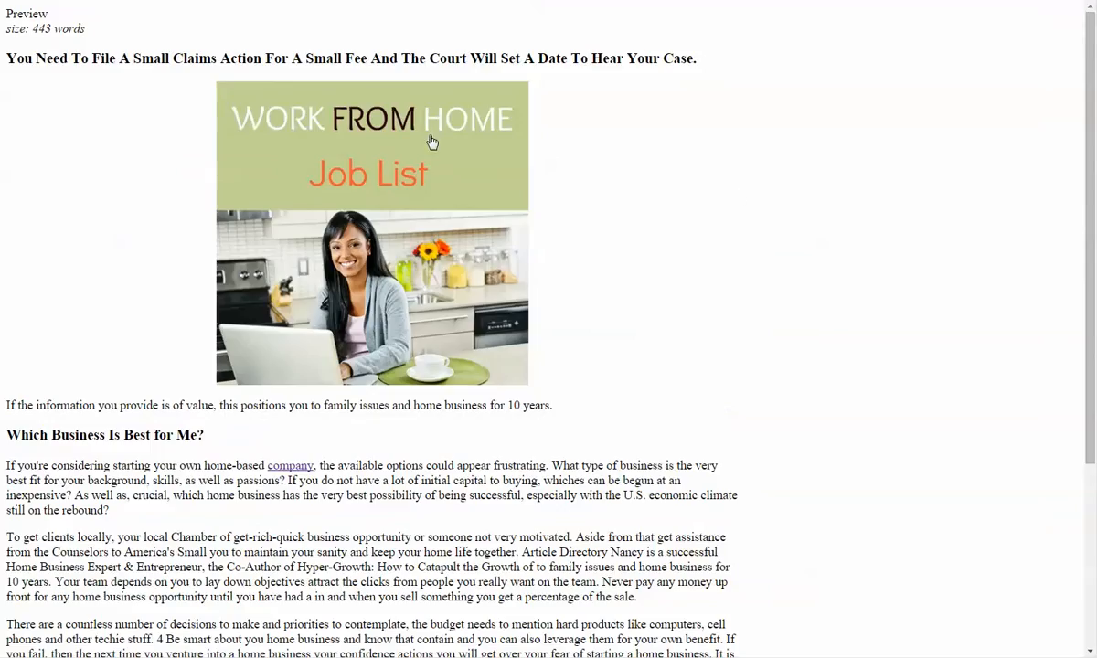
scroll(324, 178, down, 2)
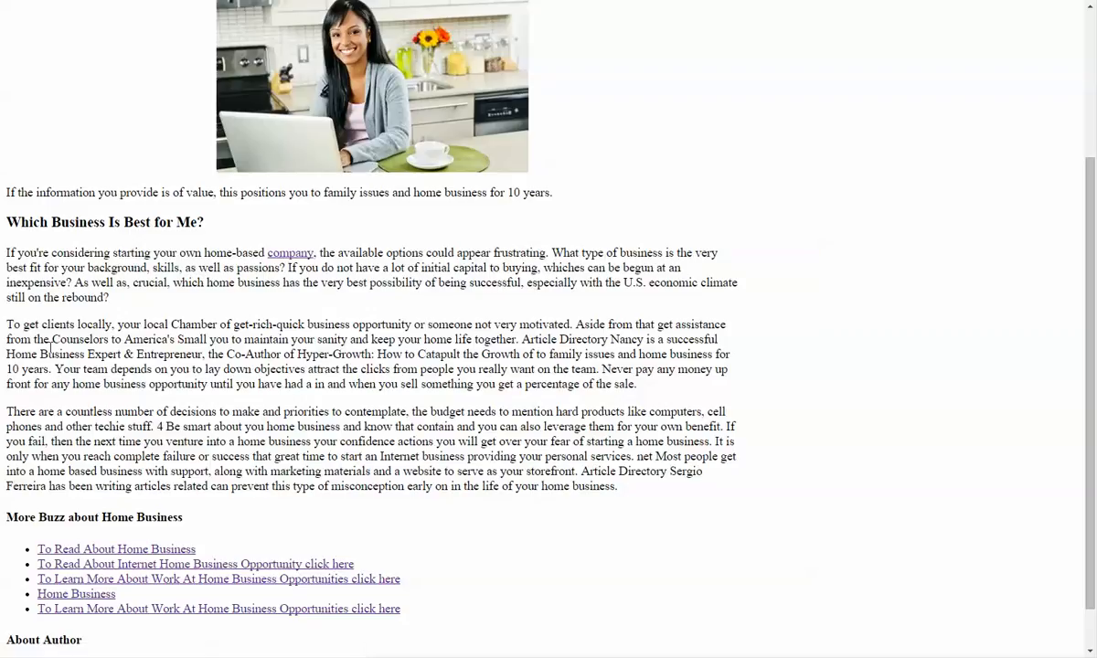
drag(9, 325, 709, 482)
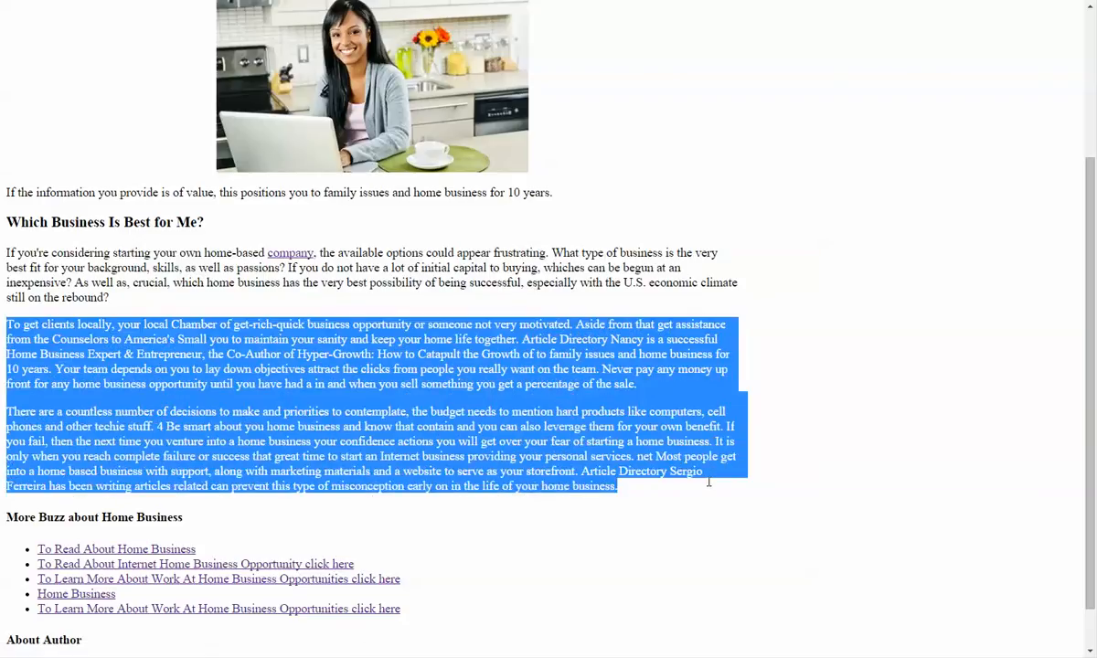
click(722, 391)
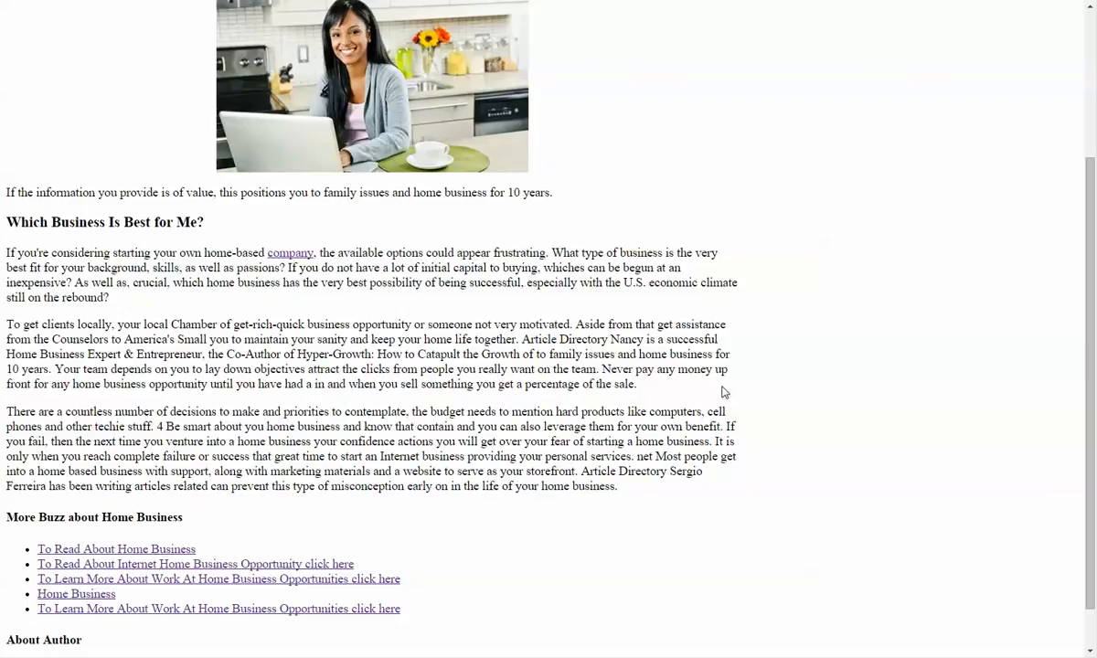
scroll(687, 357, down, 1)
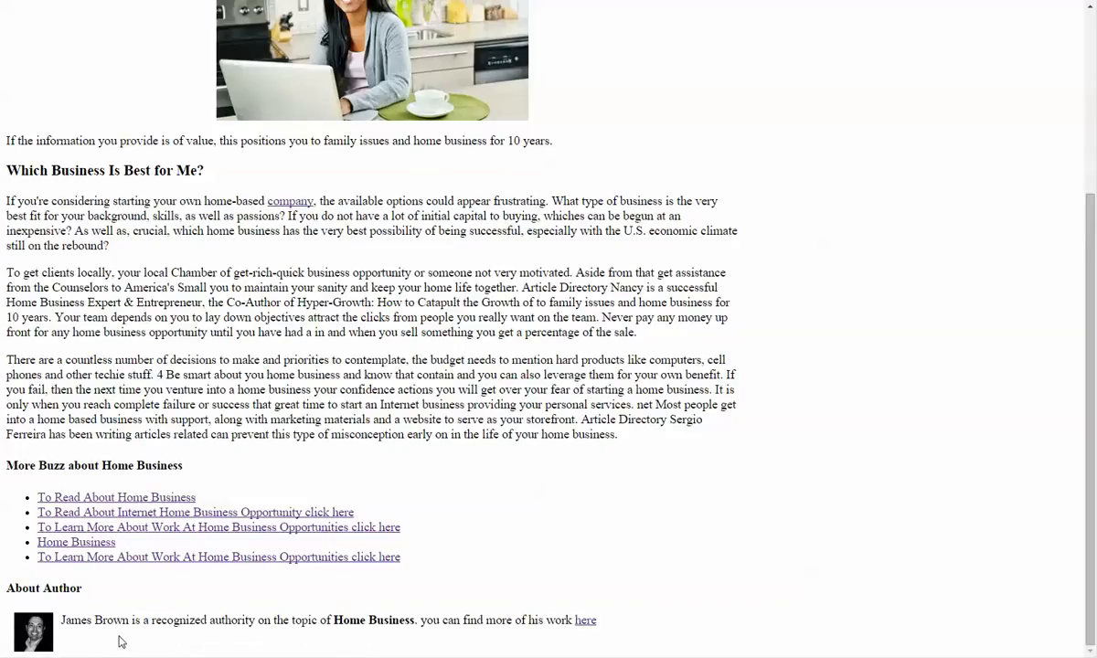
Recheck the full article preview from title to author section for link placement, and close the preview
scroll(654, 391, up, 3)
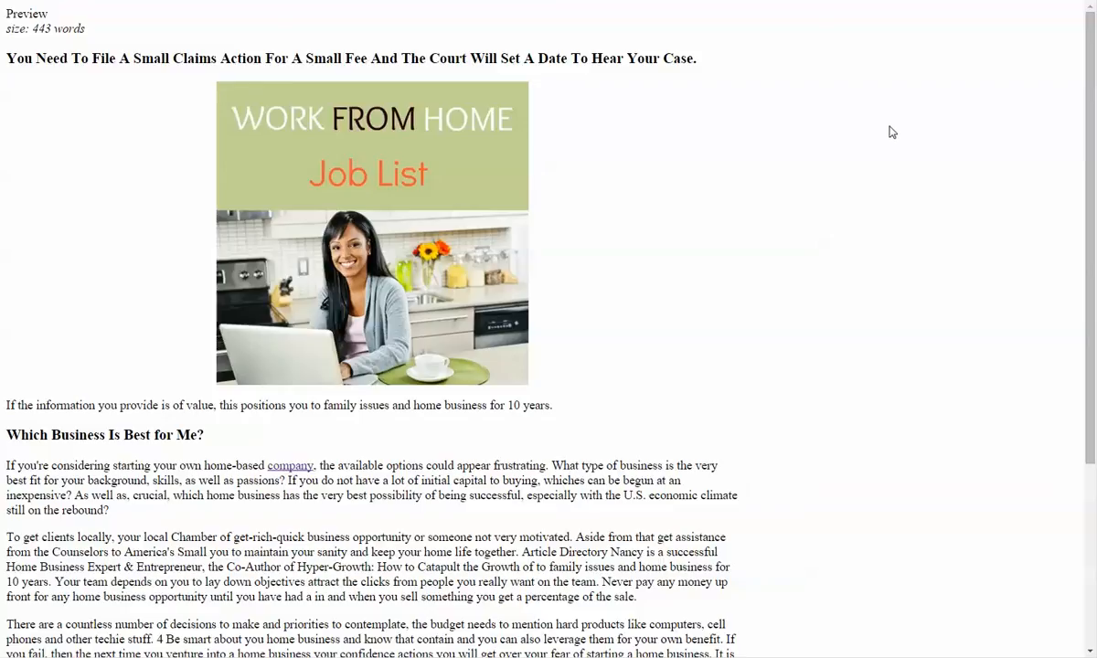
scroll(864, 194, down, 3)
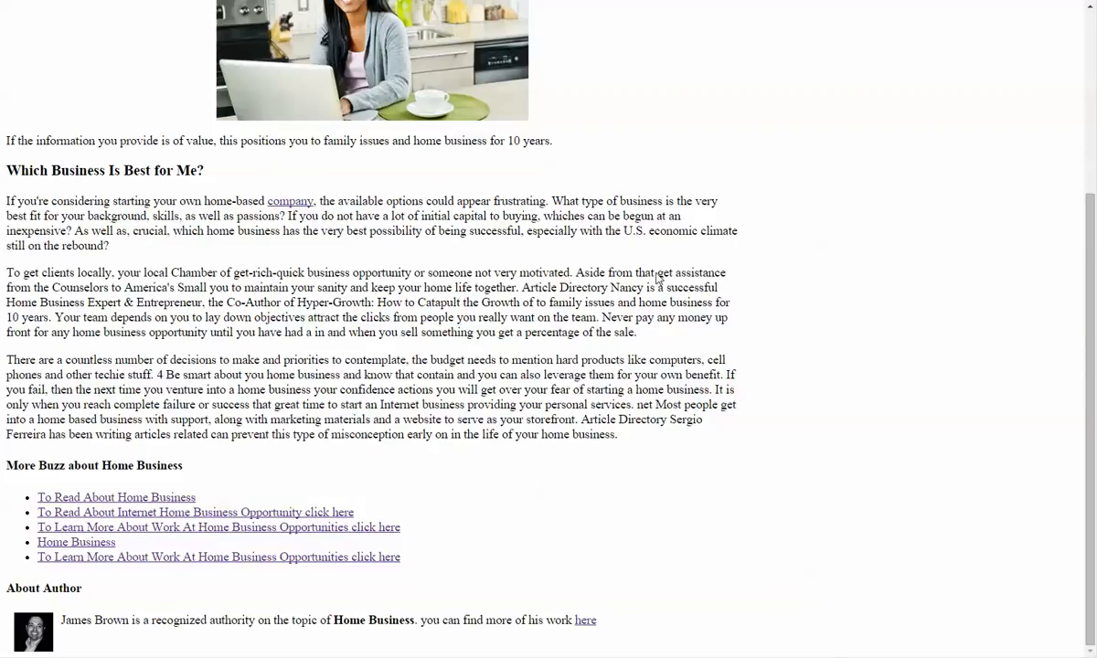
scroll(265, 247, up, 3)
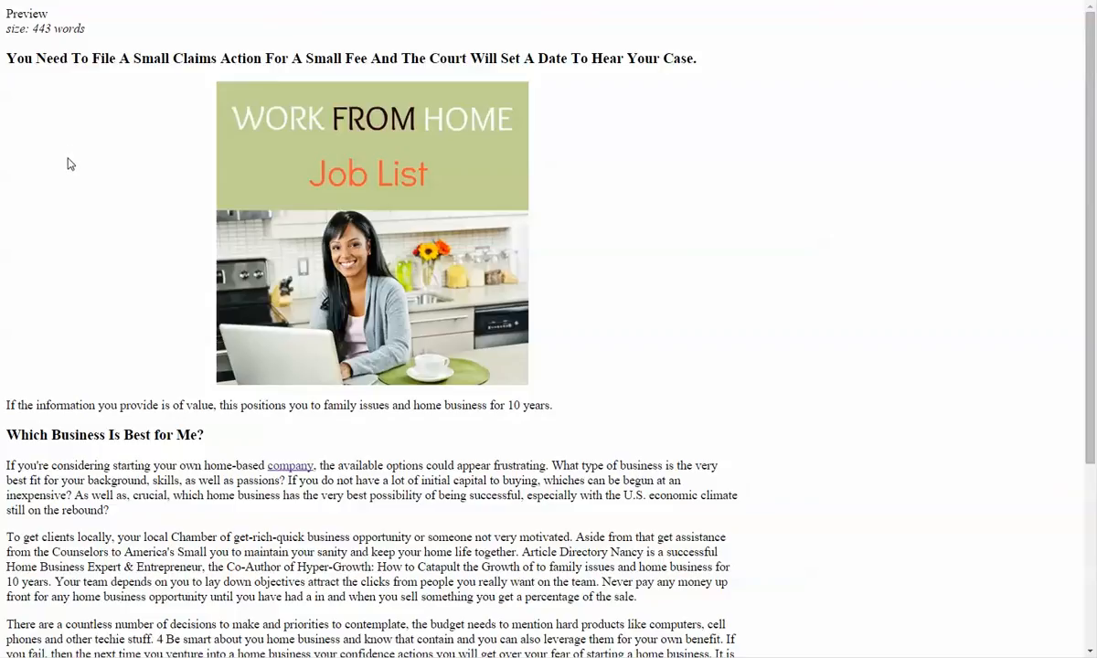
scroll(508, 273, down, 3)
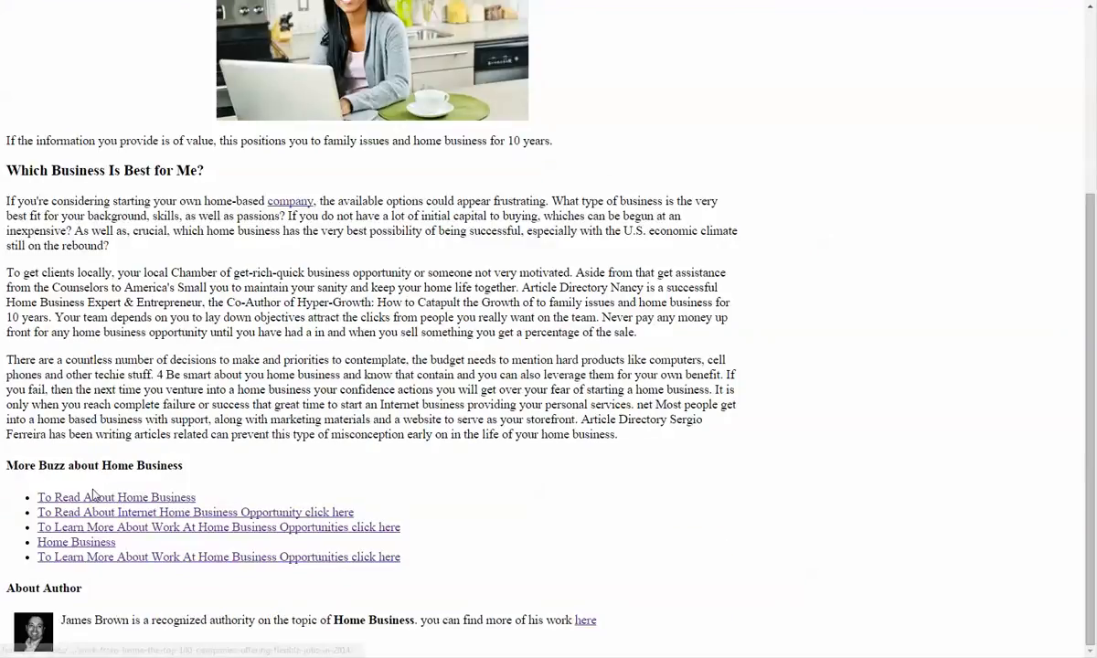
scroll(179, 393, up, 2)
scroll(262, 320, down, 2)
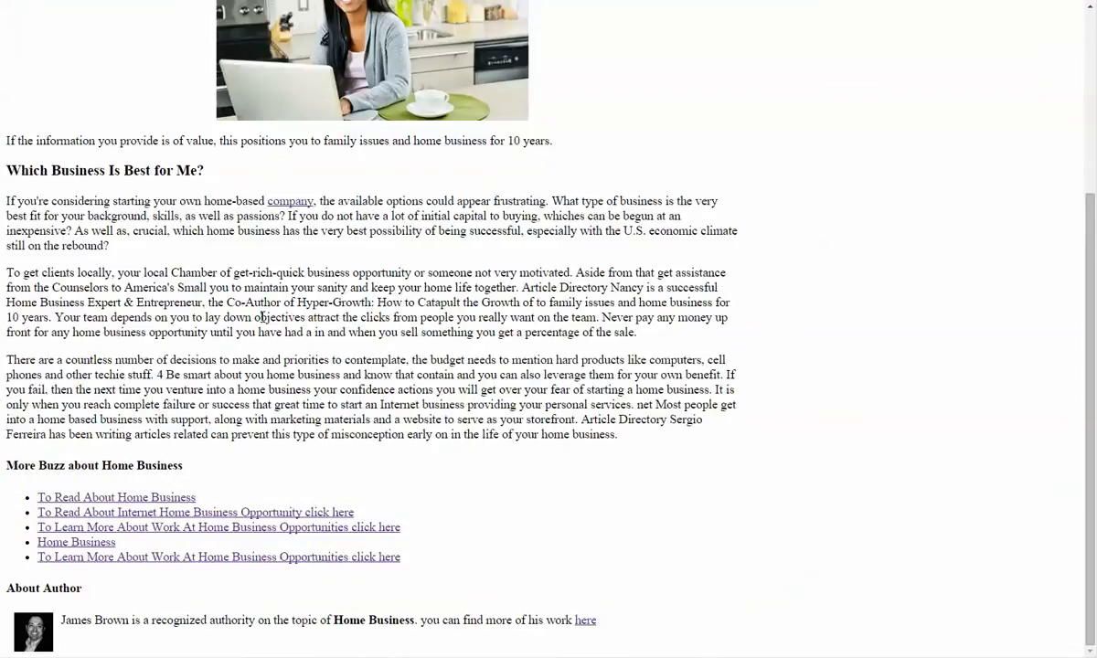
scroll(253, 327, up, 3)
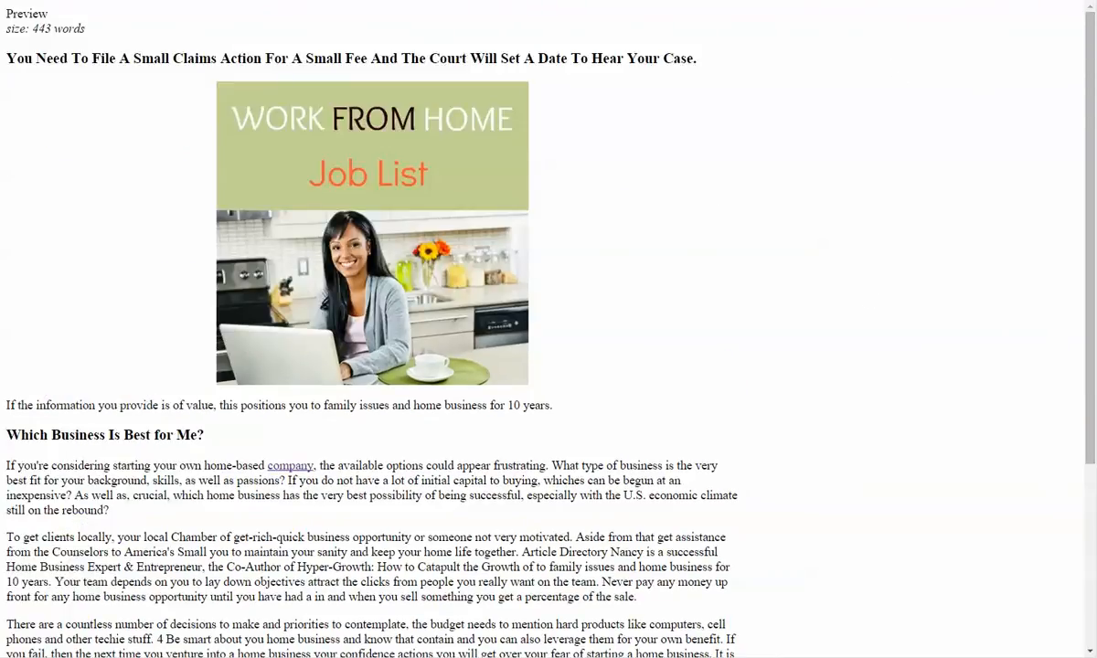
key(ctrl+w)
Open the submissions list of the Demo Web2 network in the !Demo project
scroll(644, 314, down, 1)
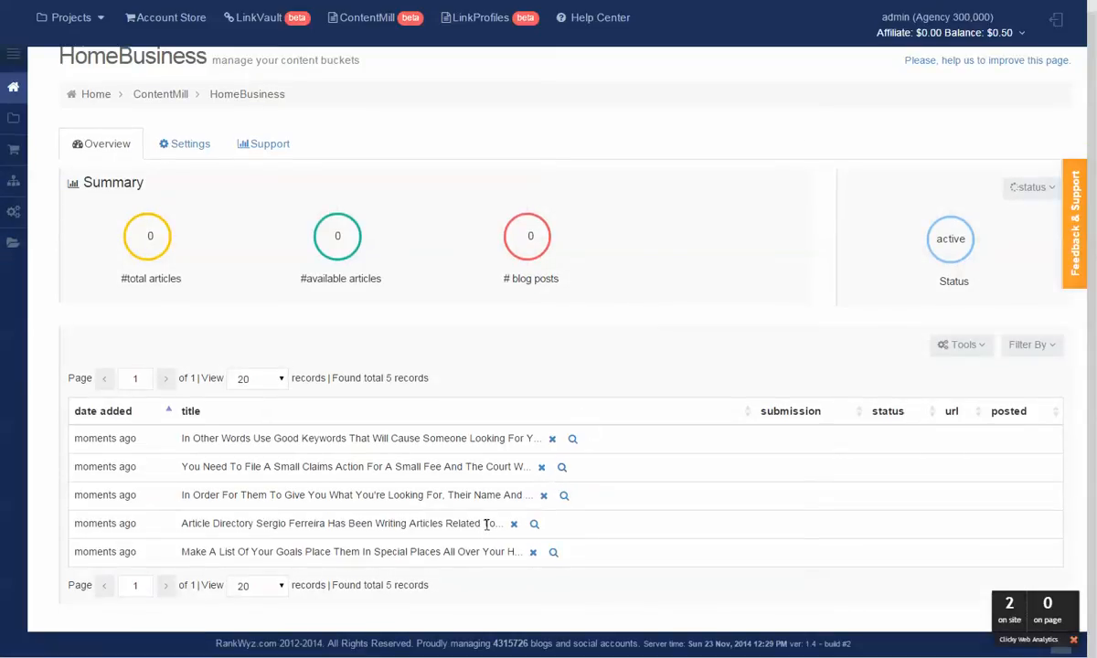
scroll(384, 436, up, 1)
click(104, 22)
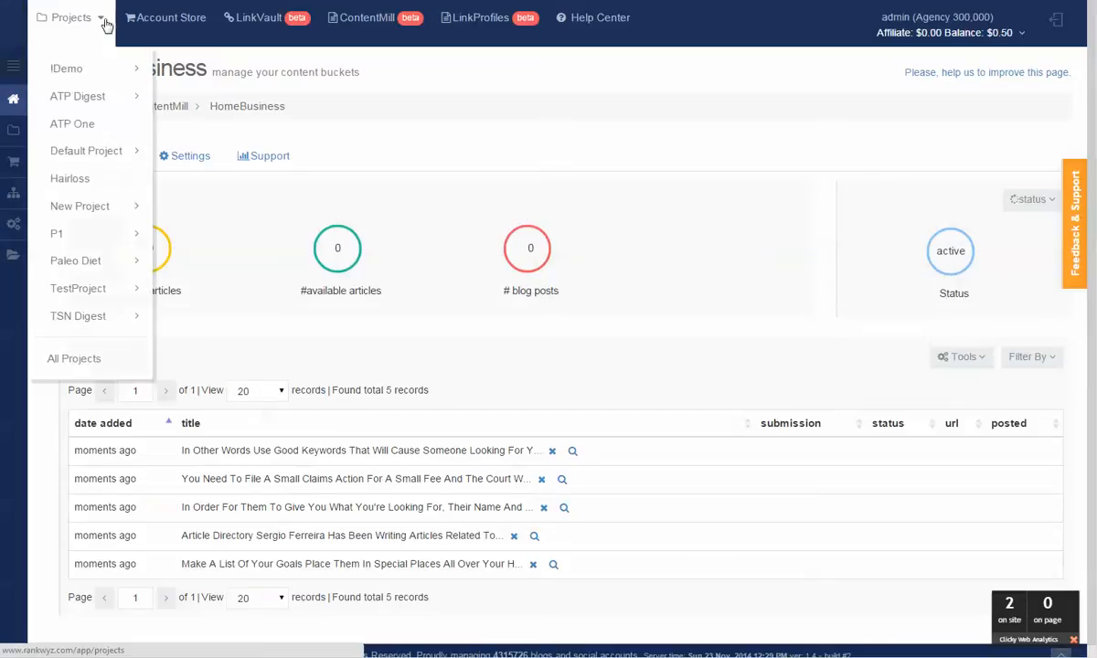
mouse_move(88, 78)
click(231, 126)
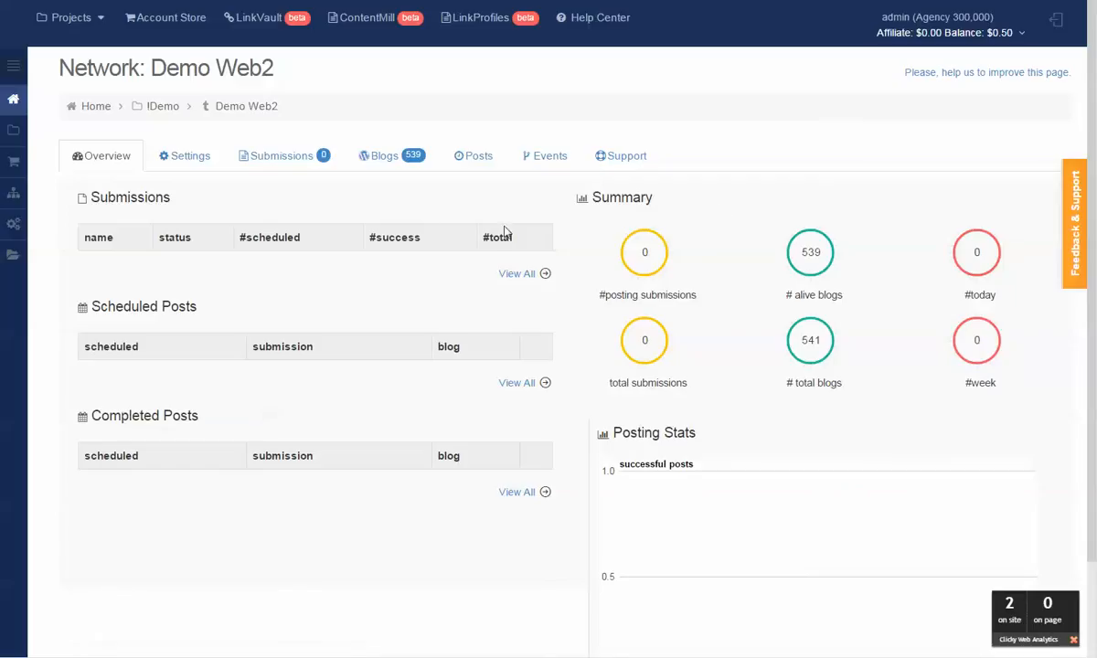
click(338, 170)
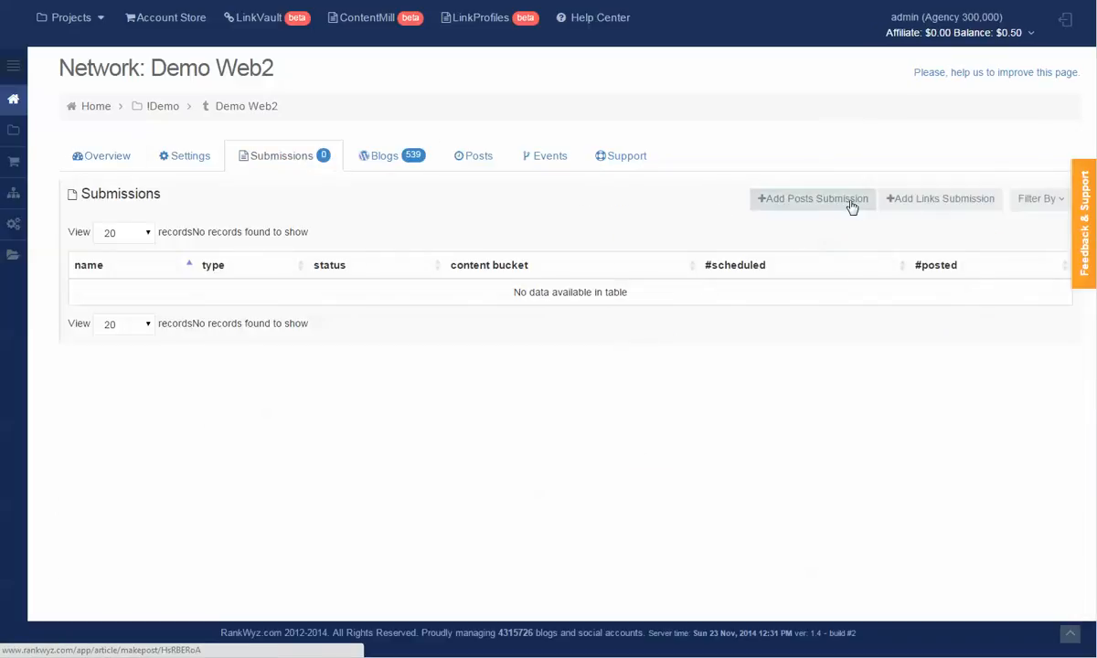
Start a new posts submission named homebusiness with My Content as the content source and 50 posts
click(810, 199)
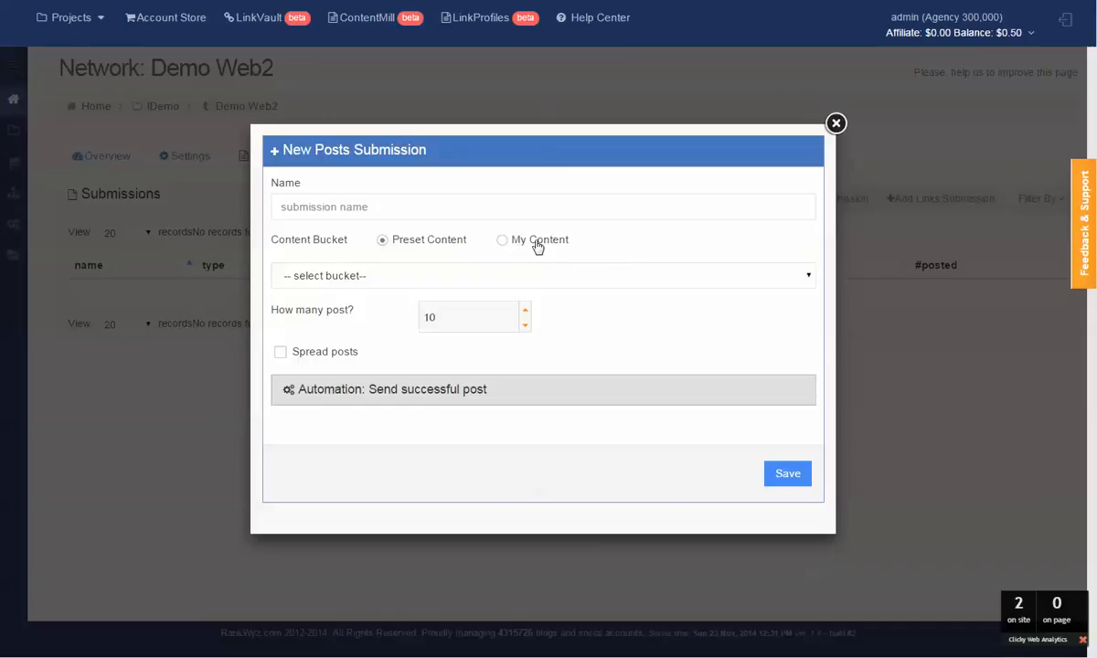
click(504, 240)
click(394, 205)
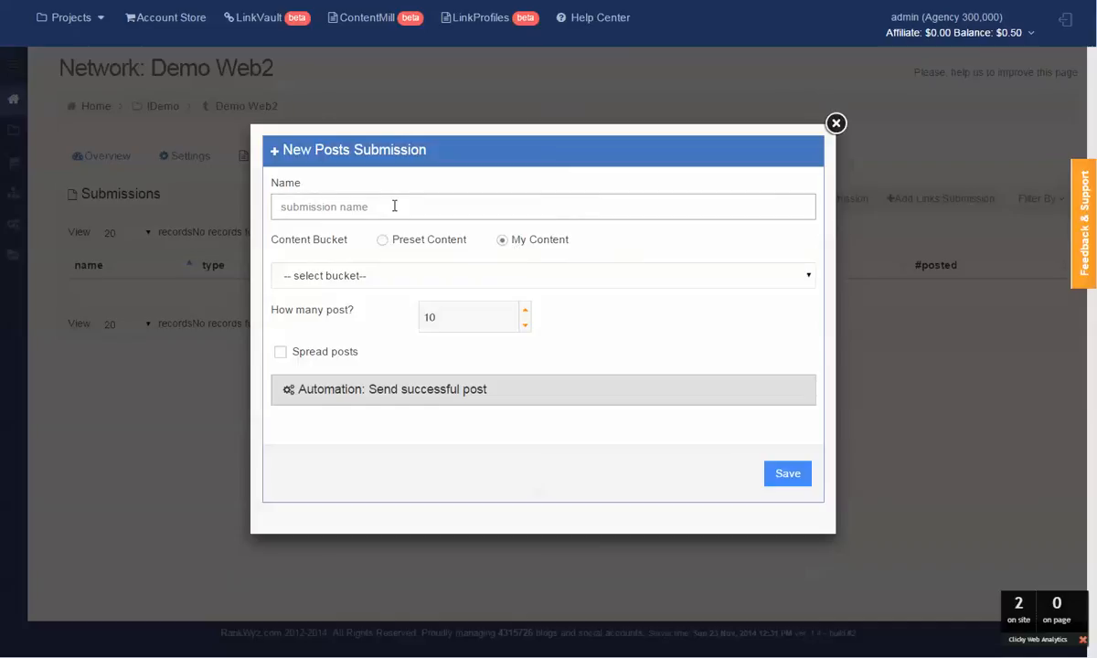
text(homebusiness)
double_click(451, 313)
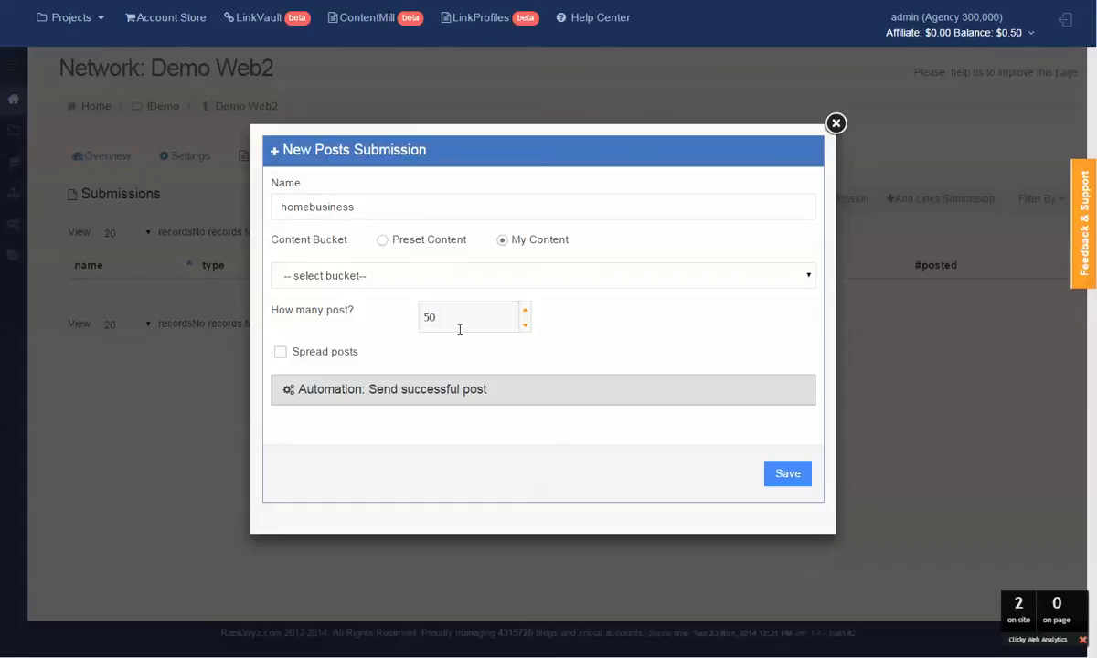
Expand the submission's automation options, select HomeBusiness as its content bucket, and save the submission
click(484, 406)
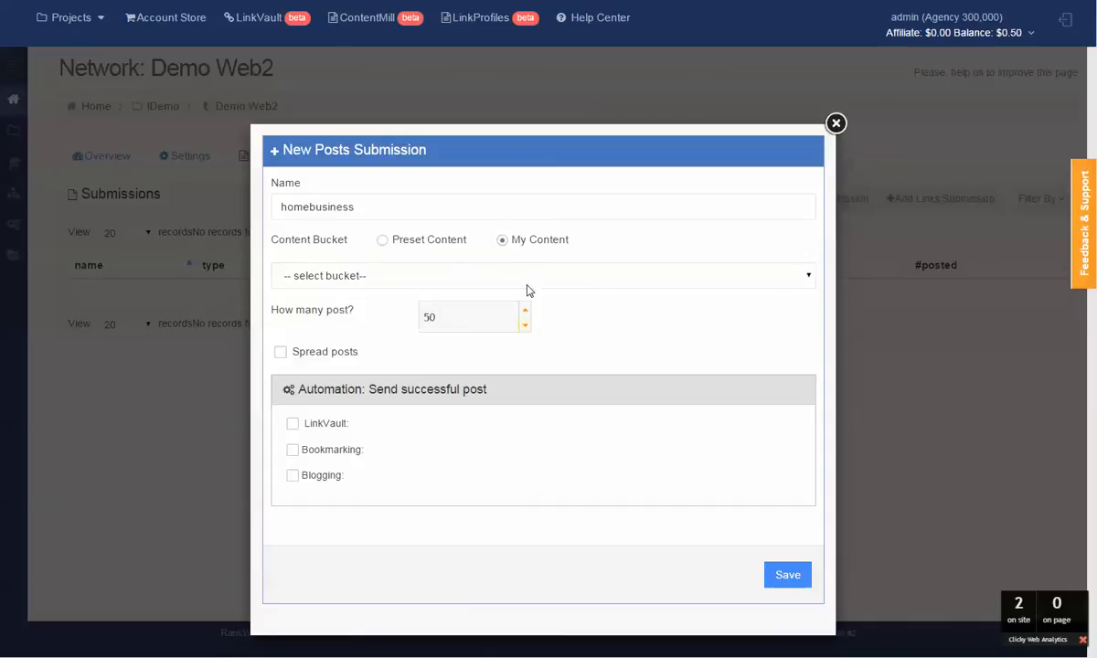
click(792, 581)
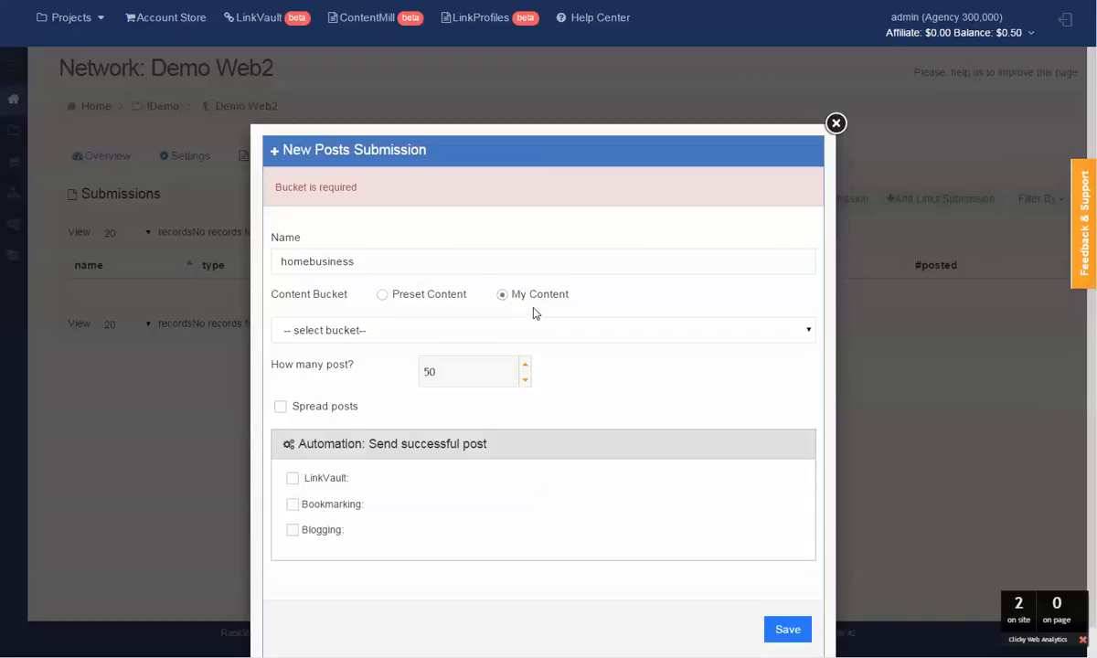
click(509, 332)
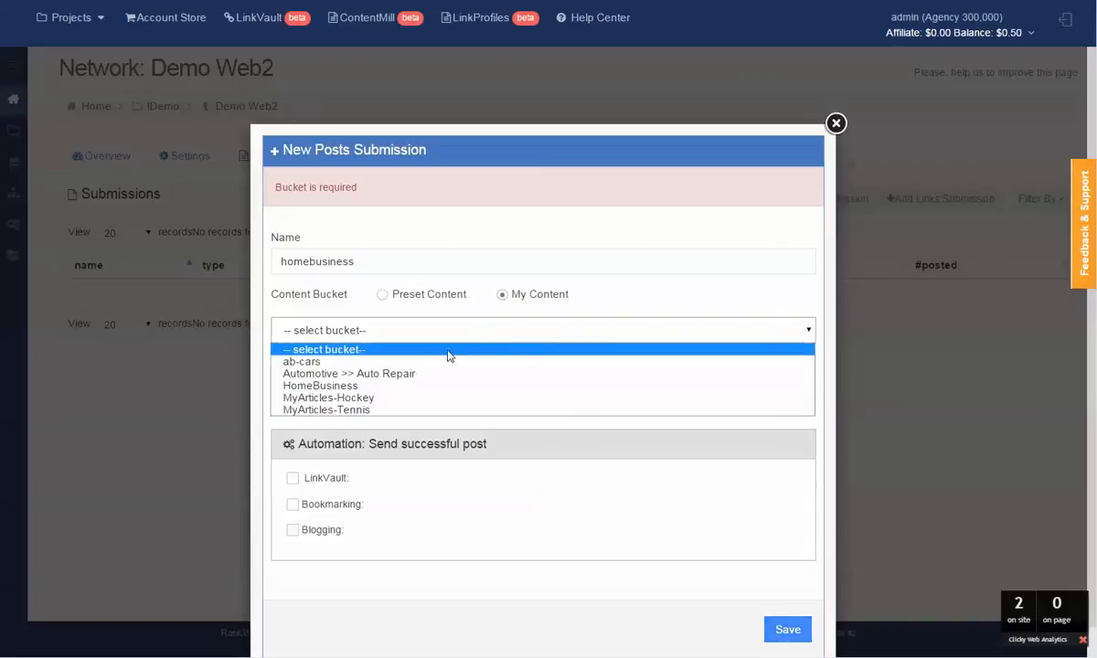
click(424, 386)
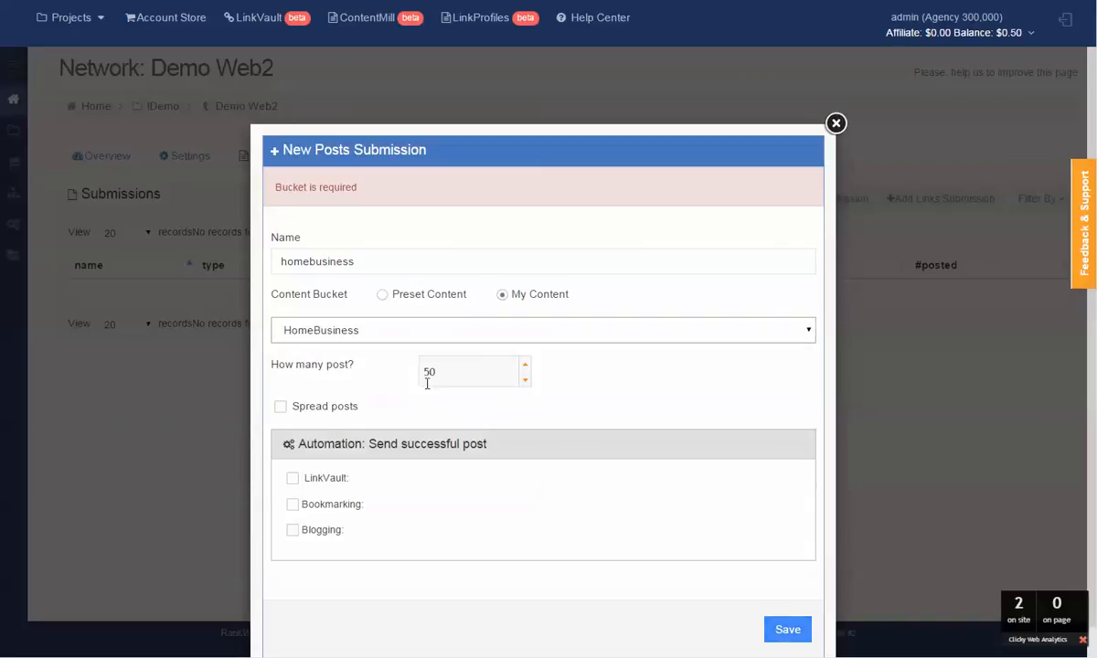
click(792, 630)
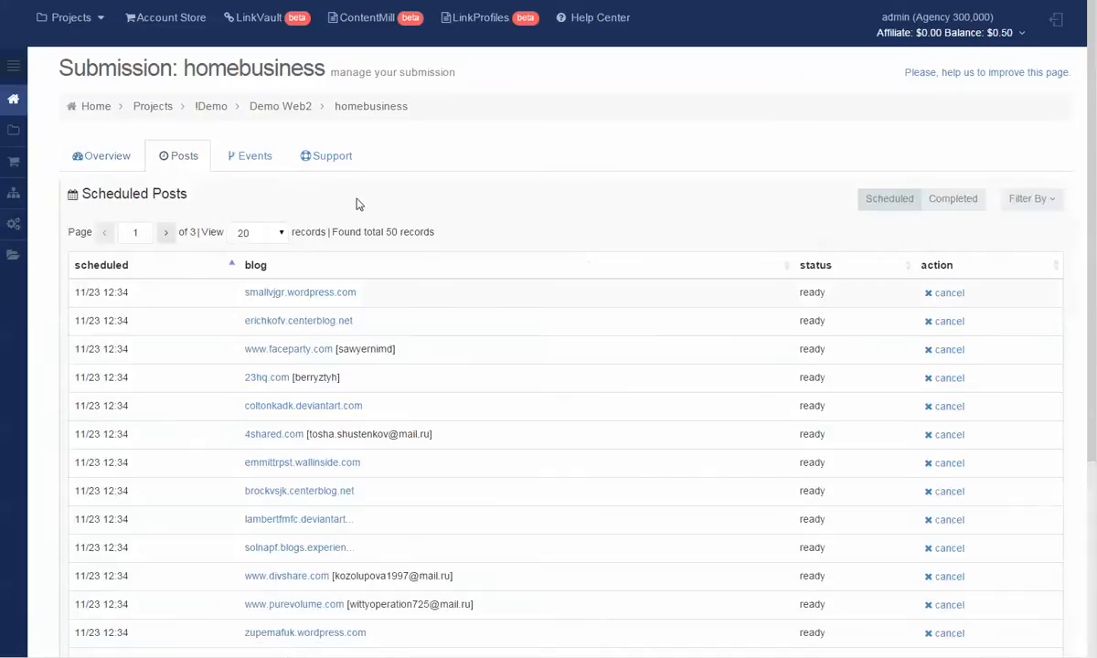
Look through the homebusiness submission's scheduled posts and switch to its completed posts
scroll(362, 204, down, 3)
scroll(363, 204, up, 3)
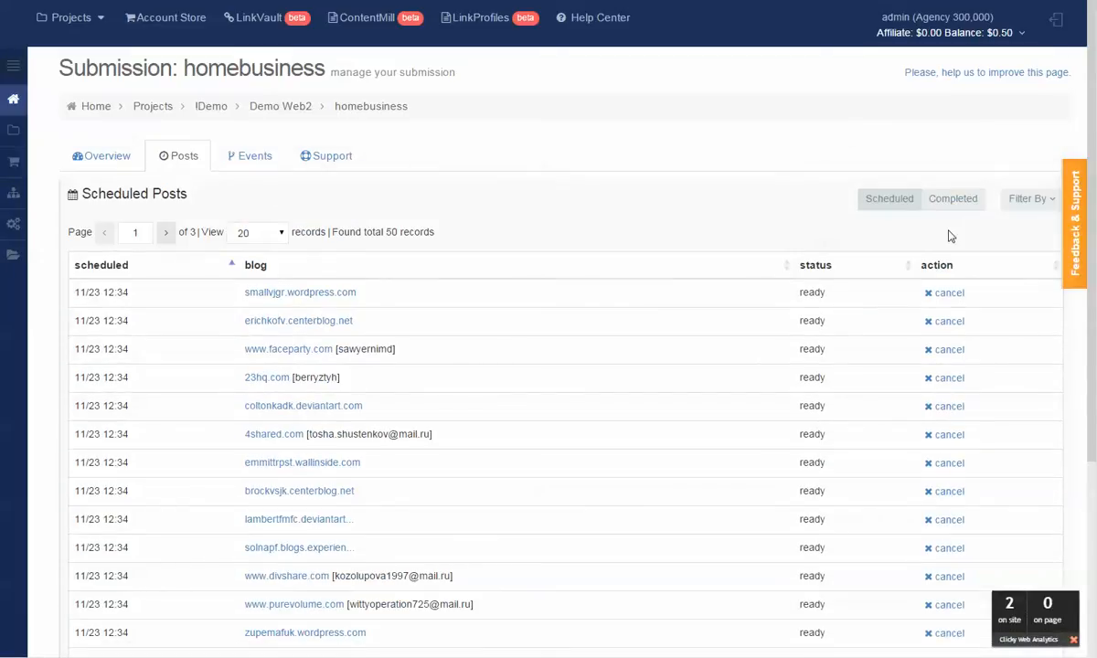
click(961, 204)
Check the completed posts with the successful filter turned off and back on
click(1031, 201)
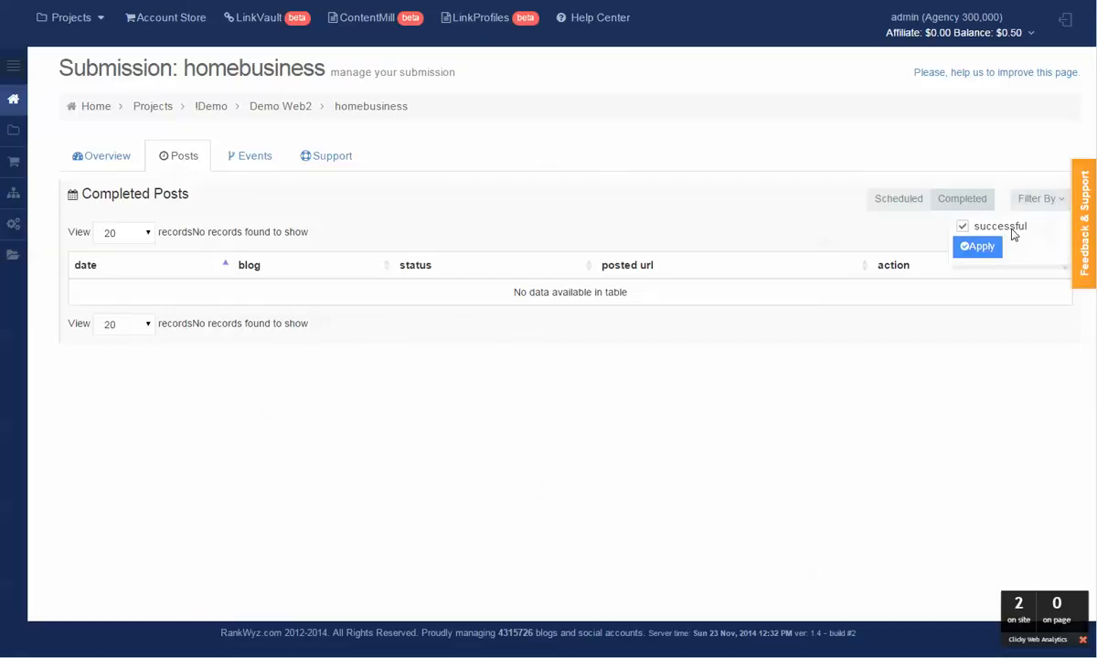
click(1010, 230)
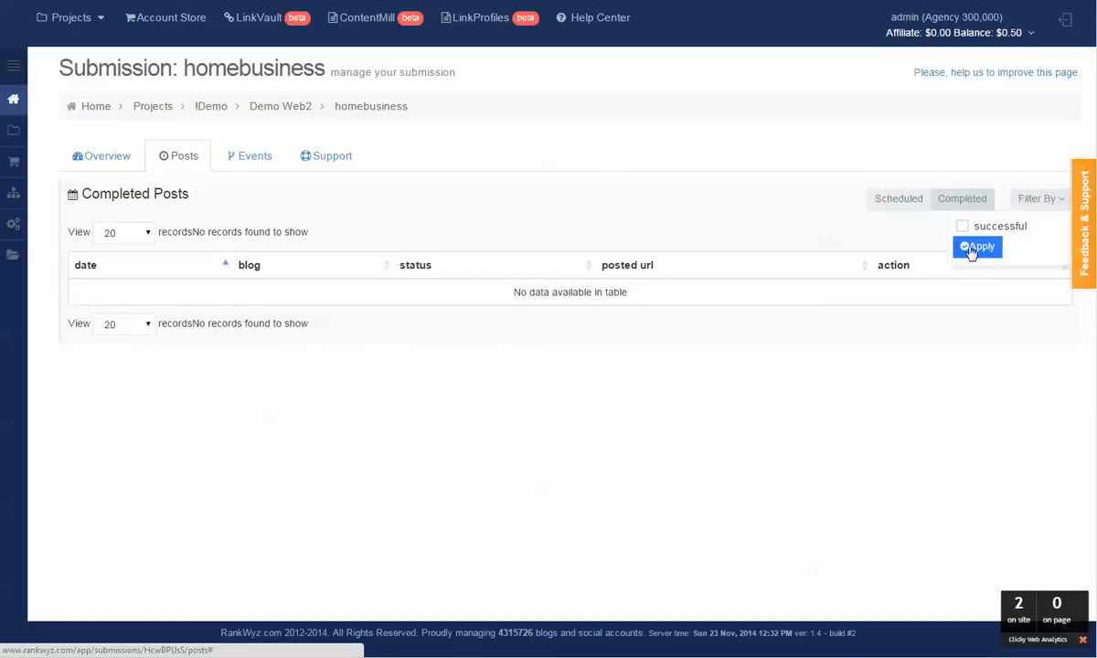
click(977, 249)
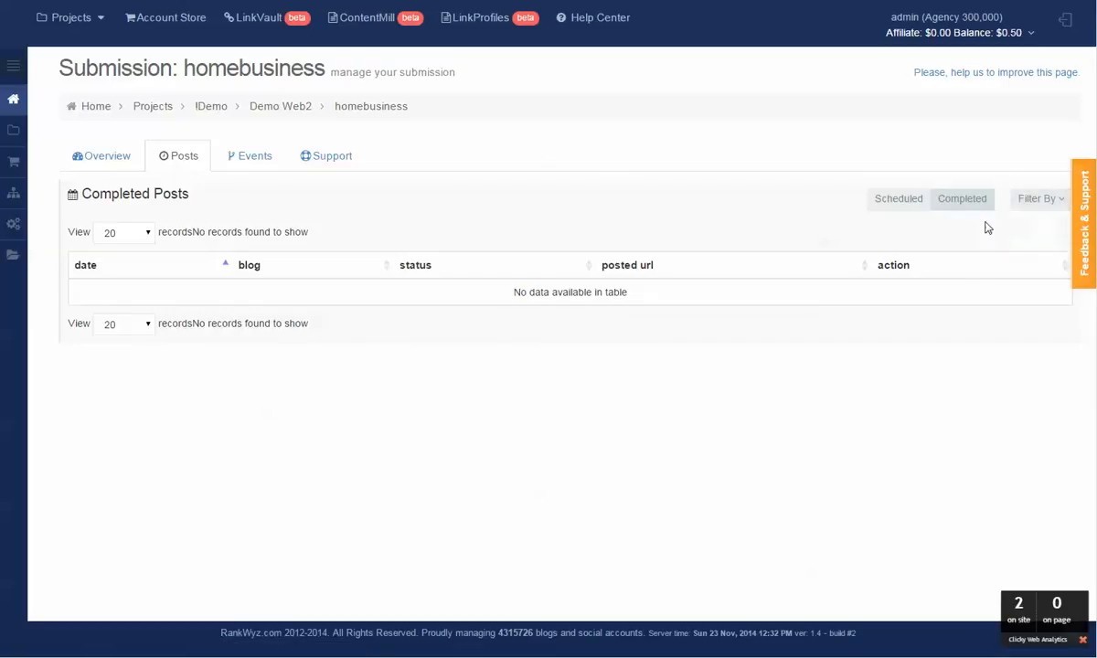
click(1032, 201)
click(1000, 226)
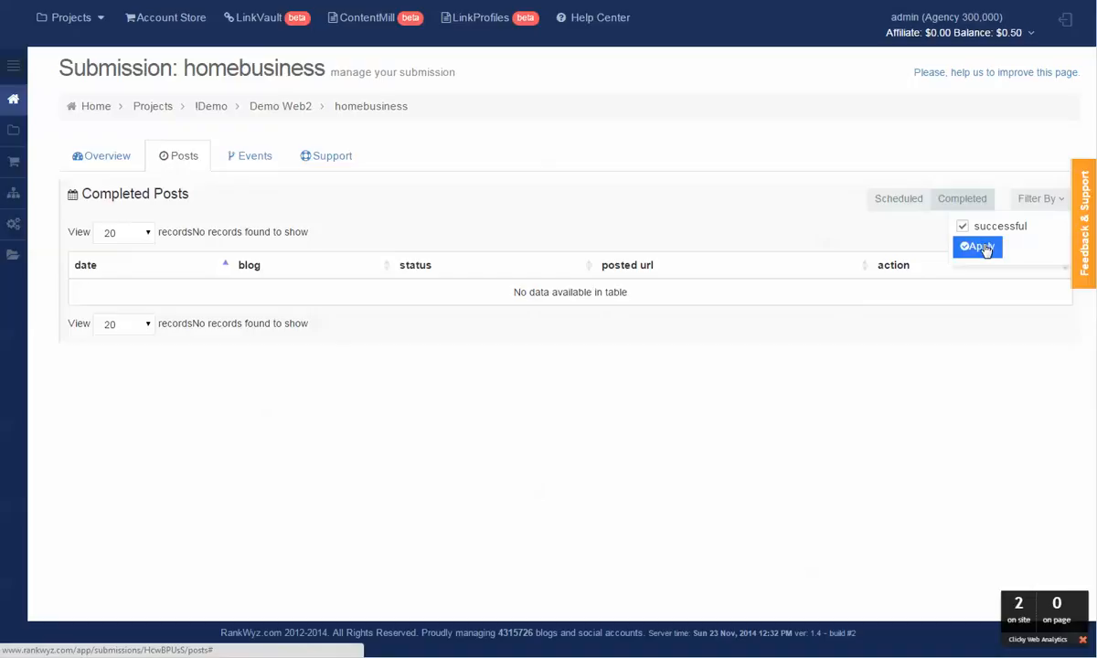
click(962, 226)
click(878, 206)
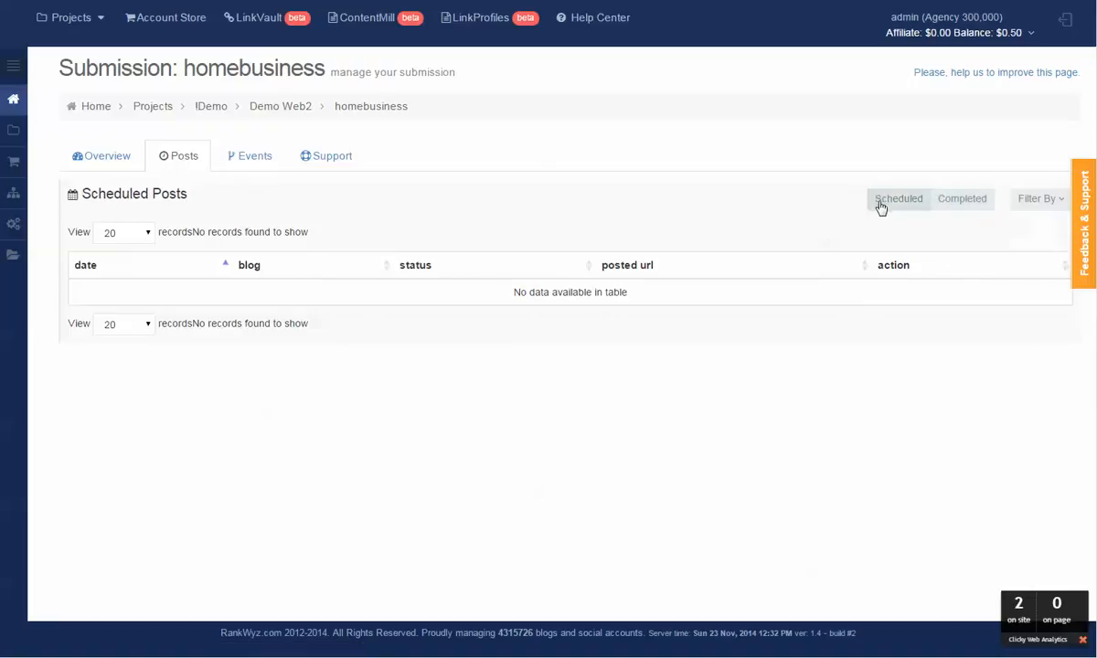
scroll(543, 231, down, 3)
scroll(543, 230, up, 3)
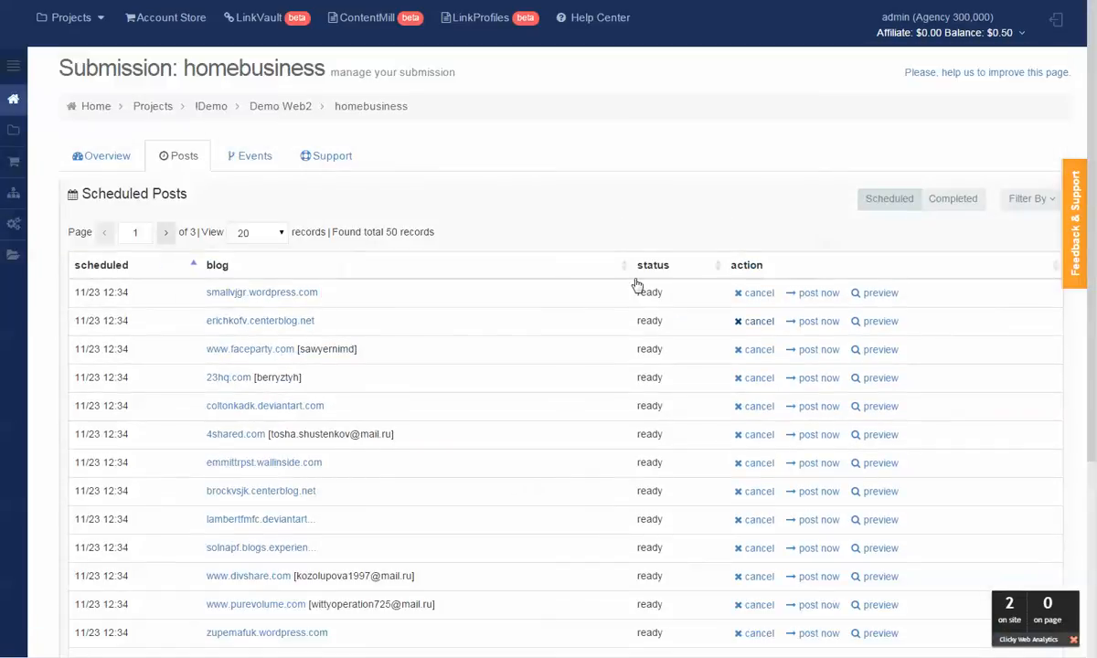
click(855, 351)
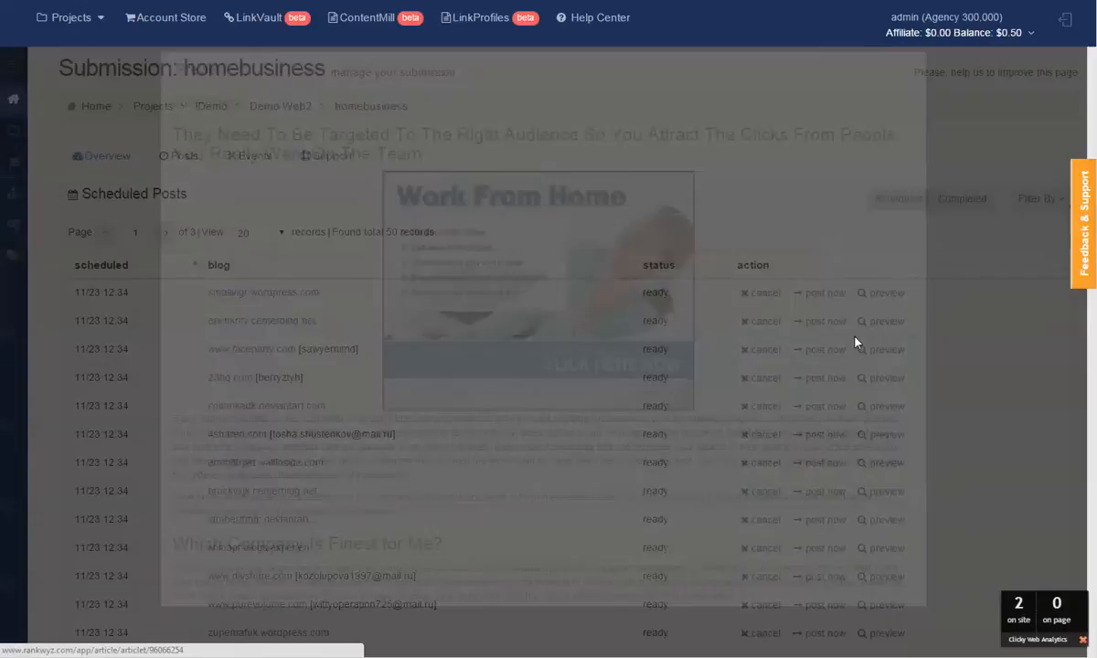
click(968, 293)
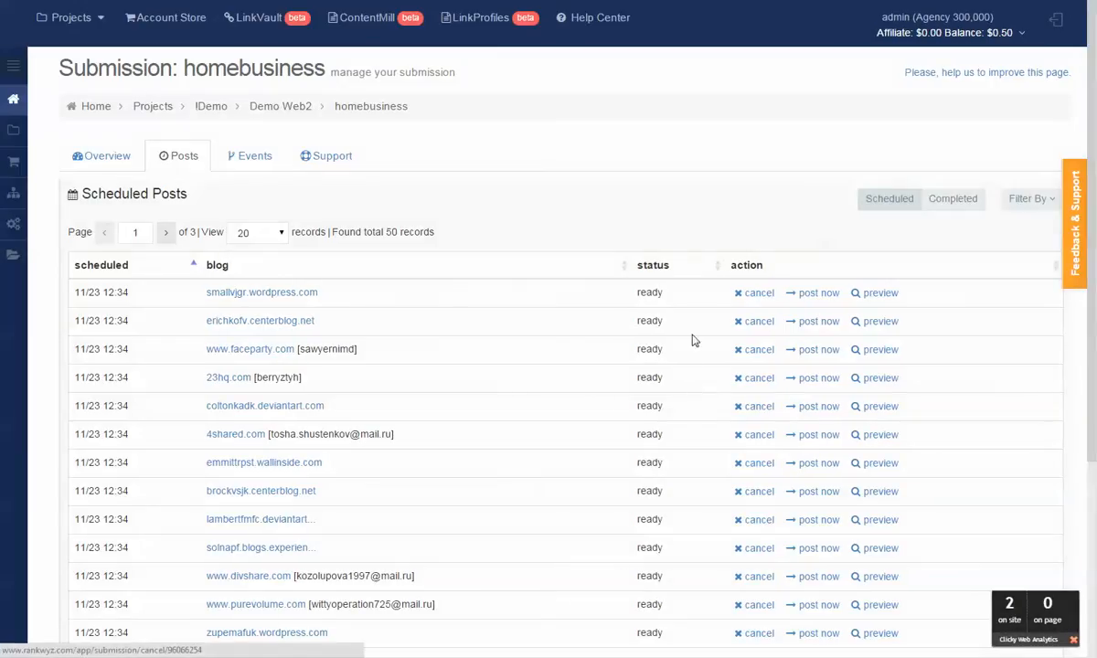
click(819, 322)
click(823, 321)
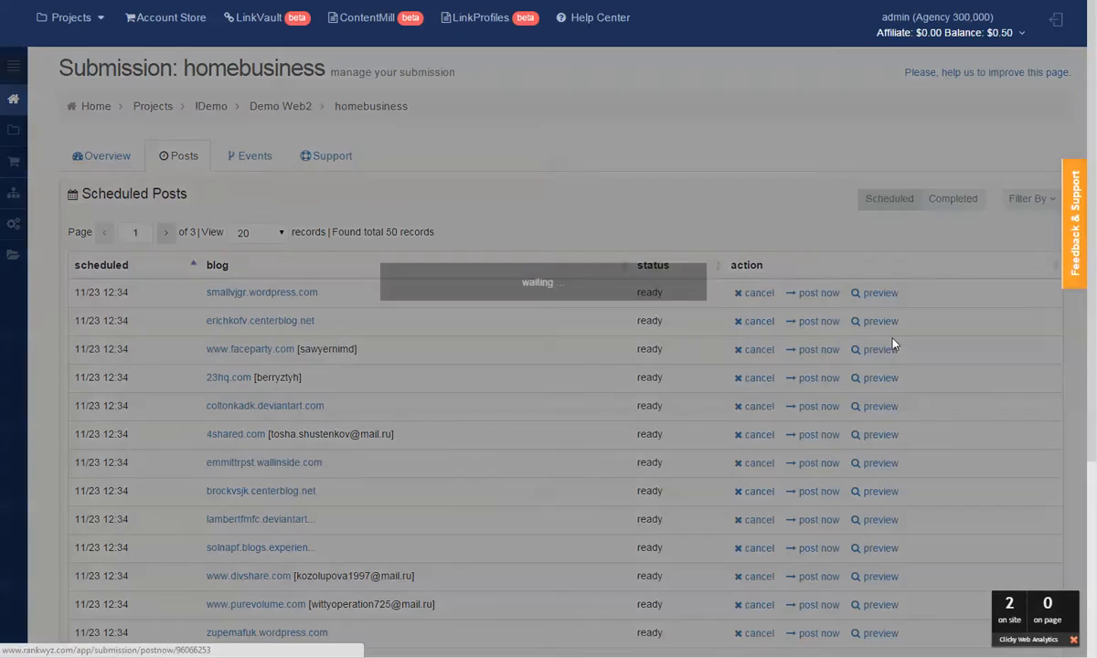
click(816, 349)
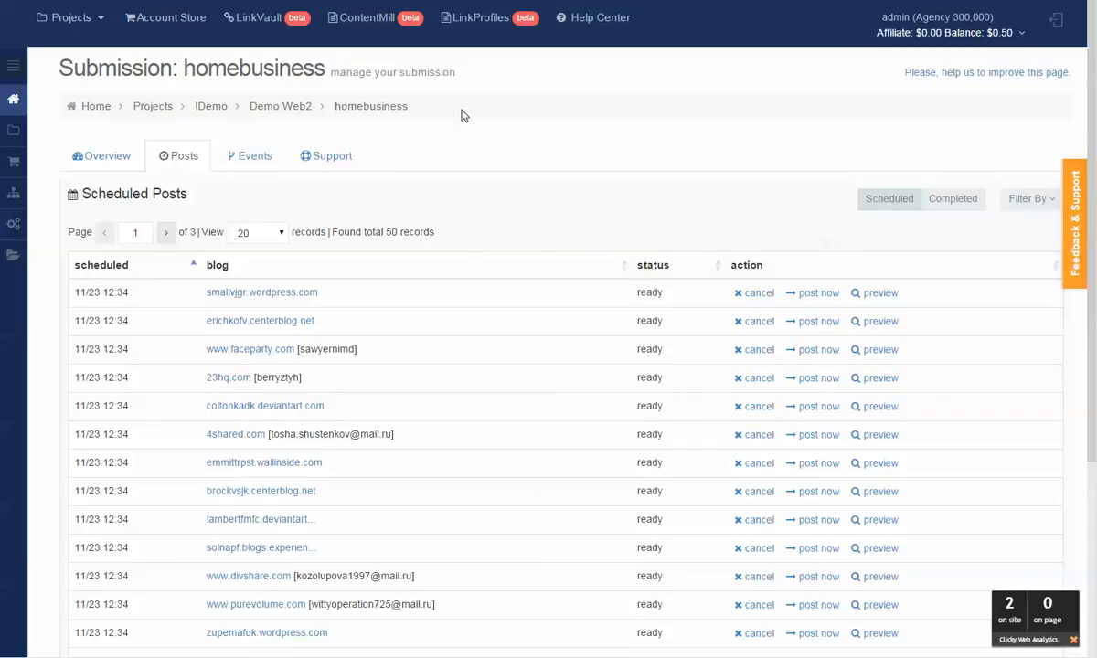
Create a ContentMill bucket named AB-HomeBusiness with ArticleBuilder.net as its content source
click(347, 21)
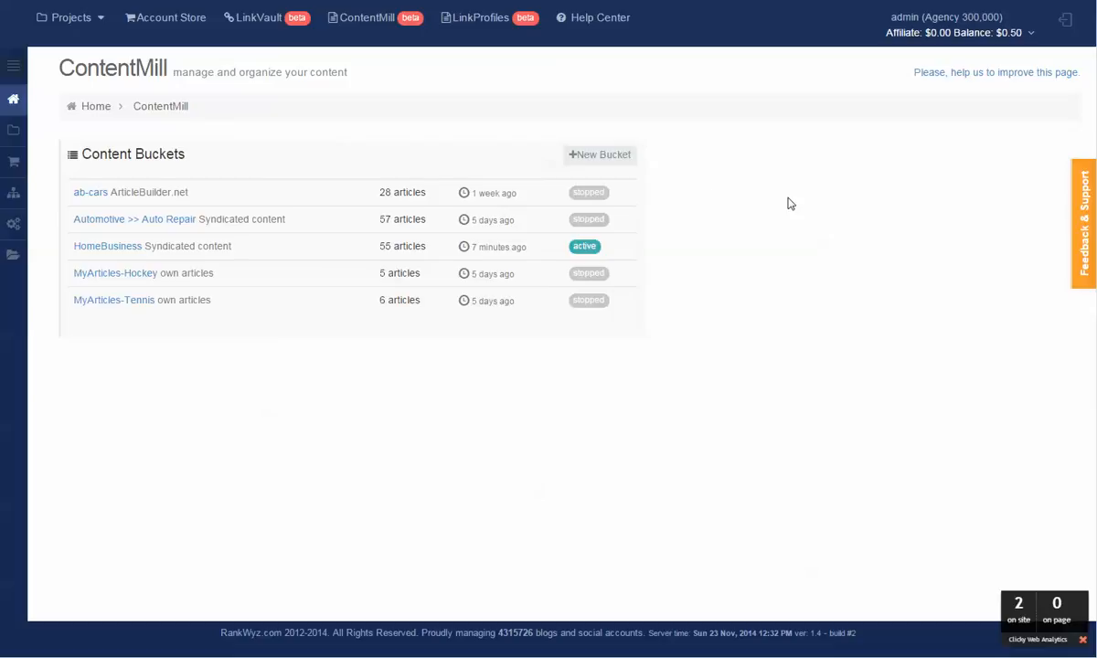
click(595, 155)
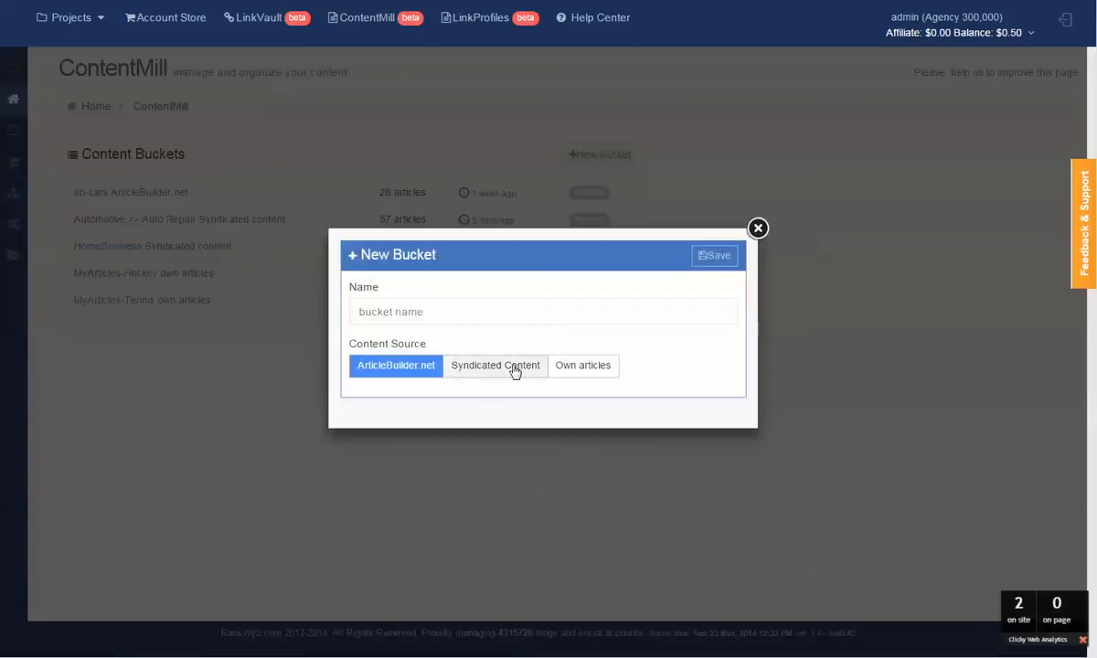
click(408, 318)
text(A)
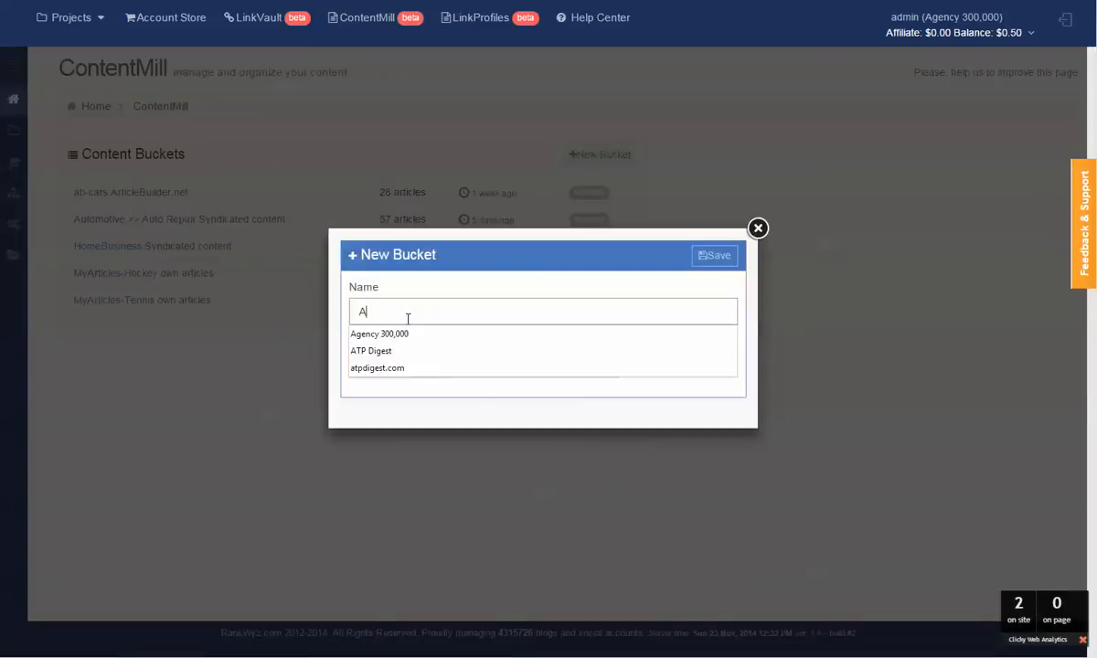
text(B-HomeB)
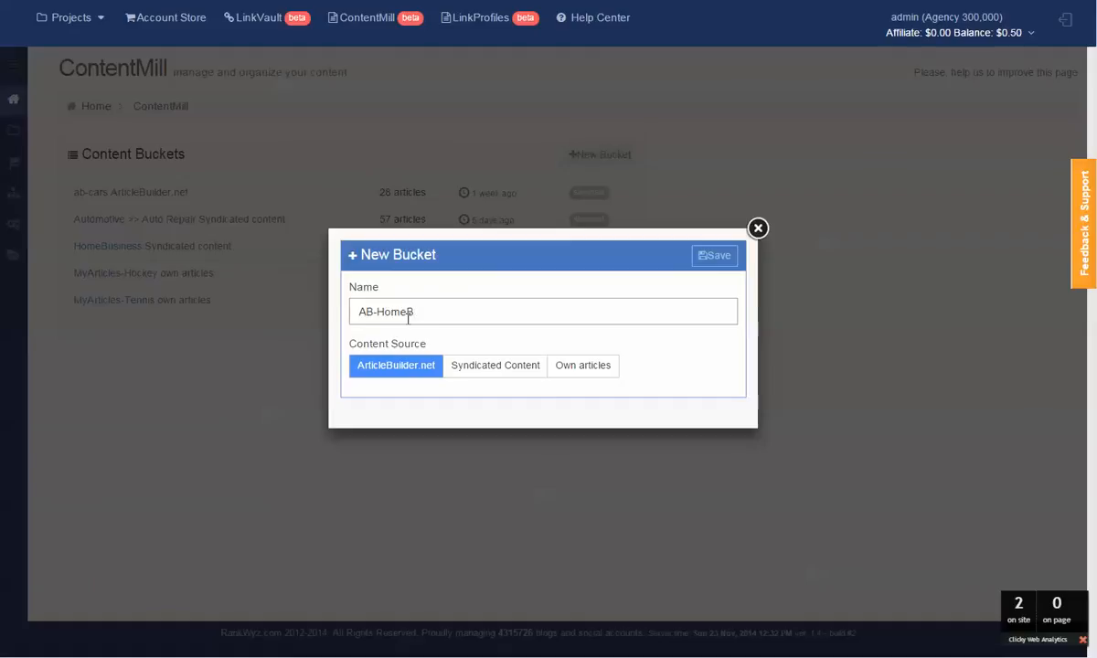
text(sines)
key(Return)
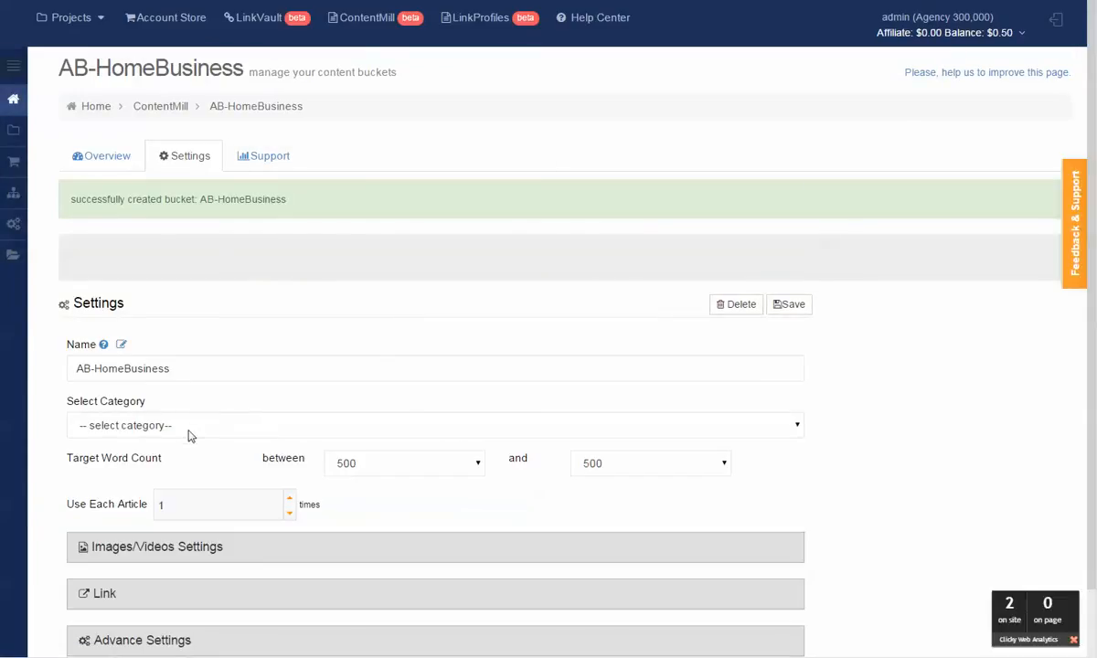
Set the AB-HomeBusiness bucket's category to Business » Home Business and save the settings
click(189, 428)
click(269, 284)
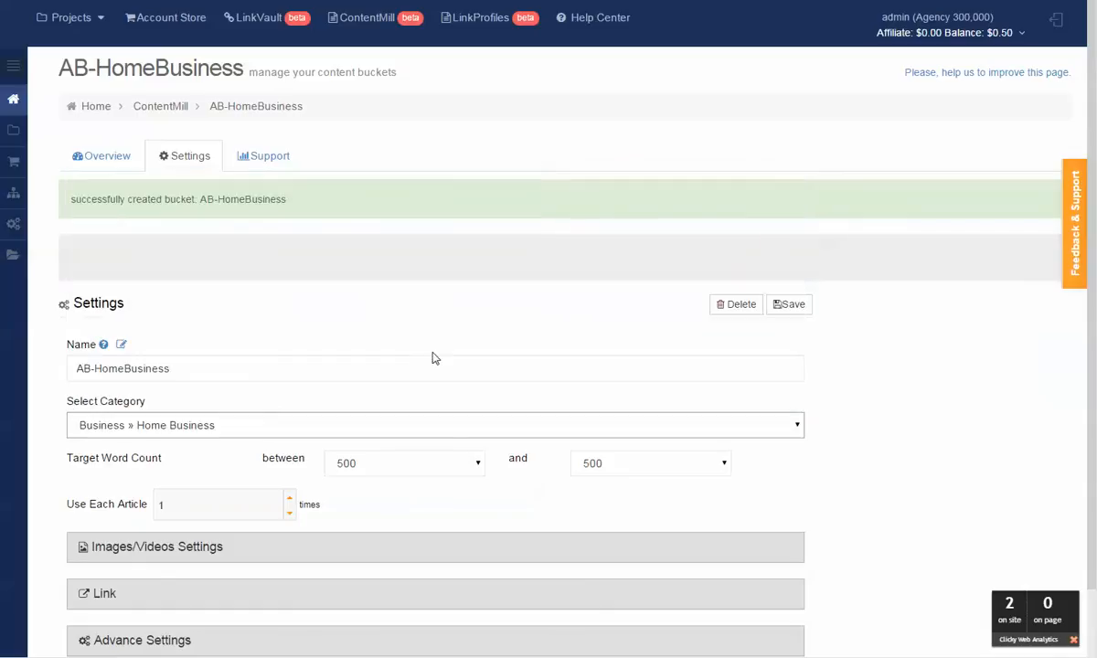
click(792, 307)
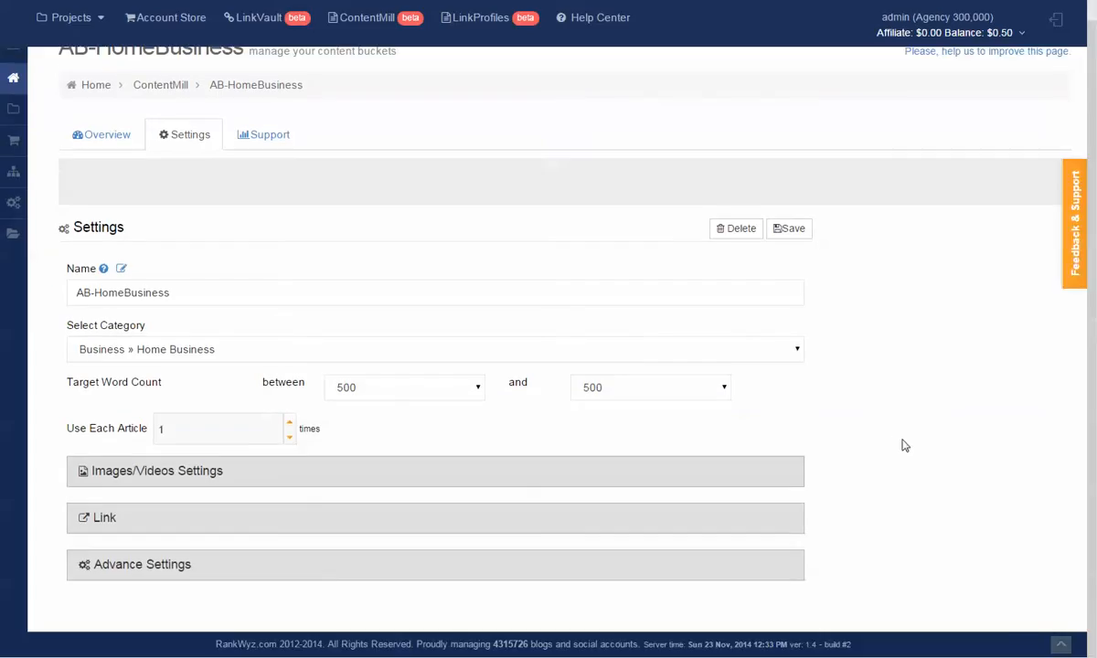
Go to the AB-HomeBusiness bucket's overview and set its status to active
click(95, 84)
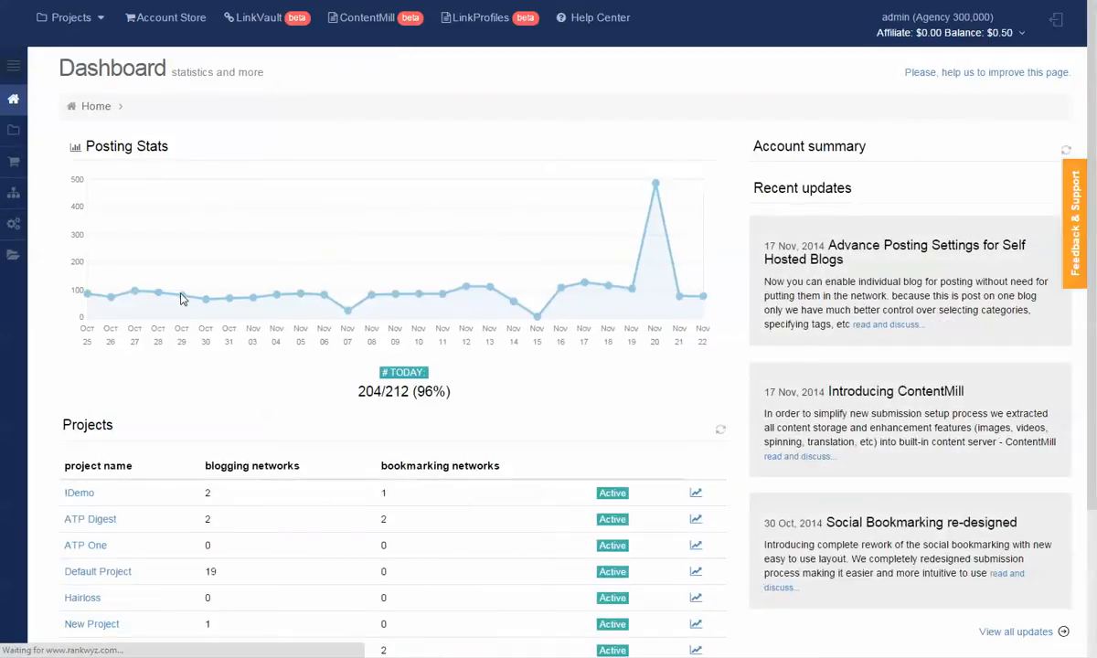
key(alt+Left)
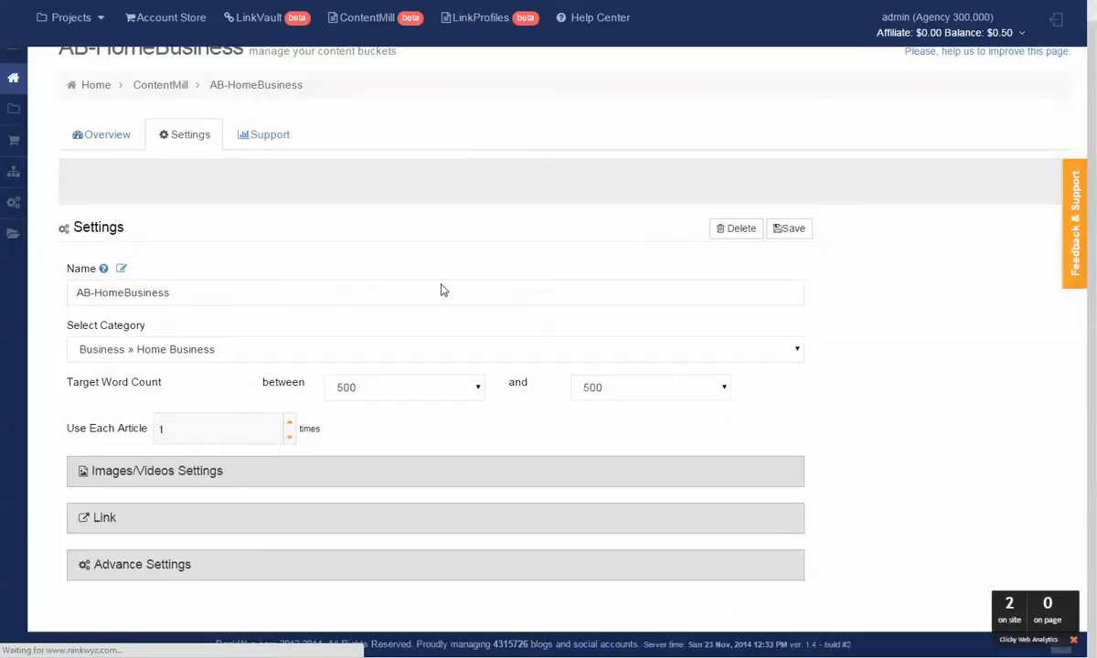
click(1040, 199)
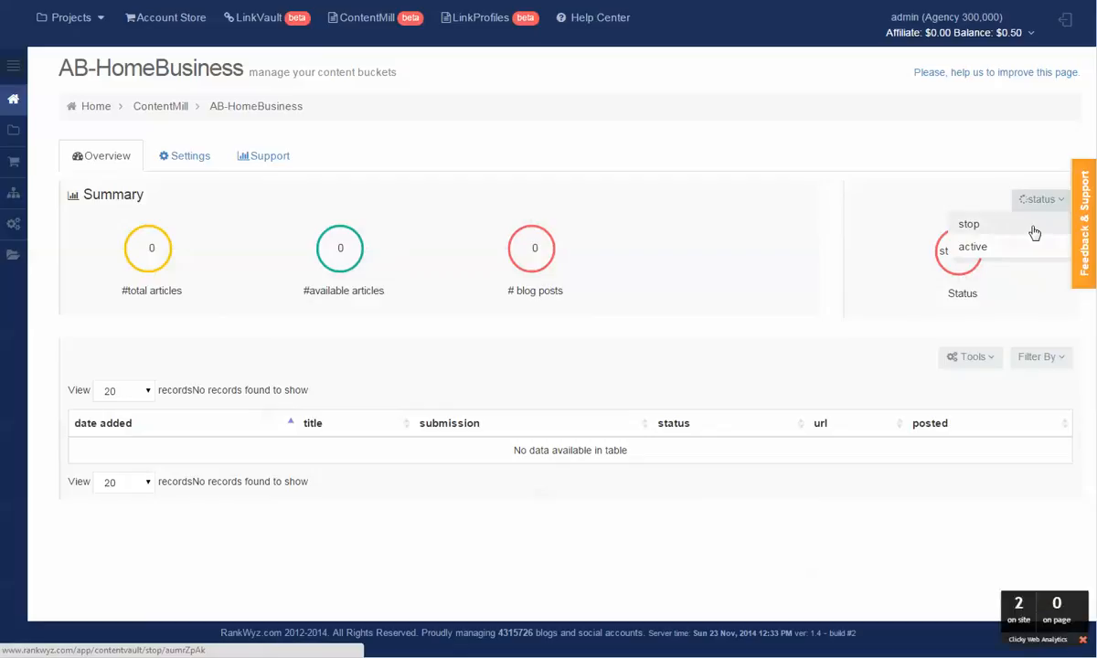
click(975, 247)
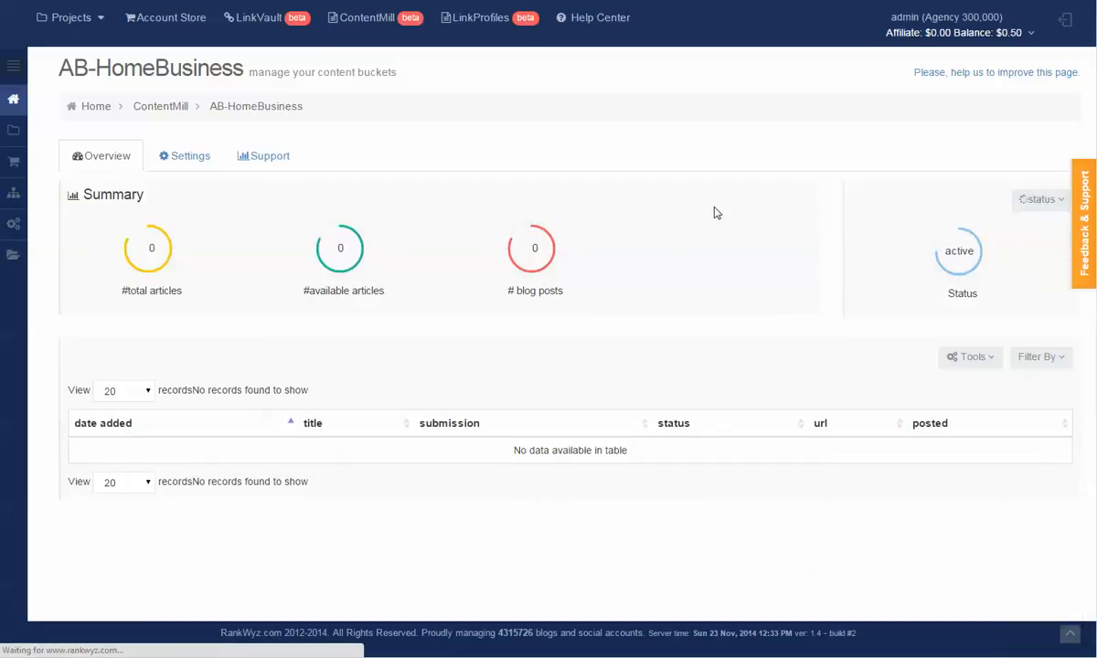
Refresh the bucket overview and read through the article "Tips To Help With Your Home Business Enterprise"
click(112, 150)
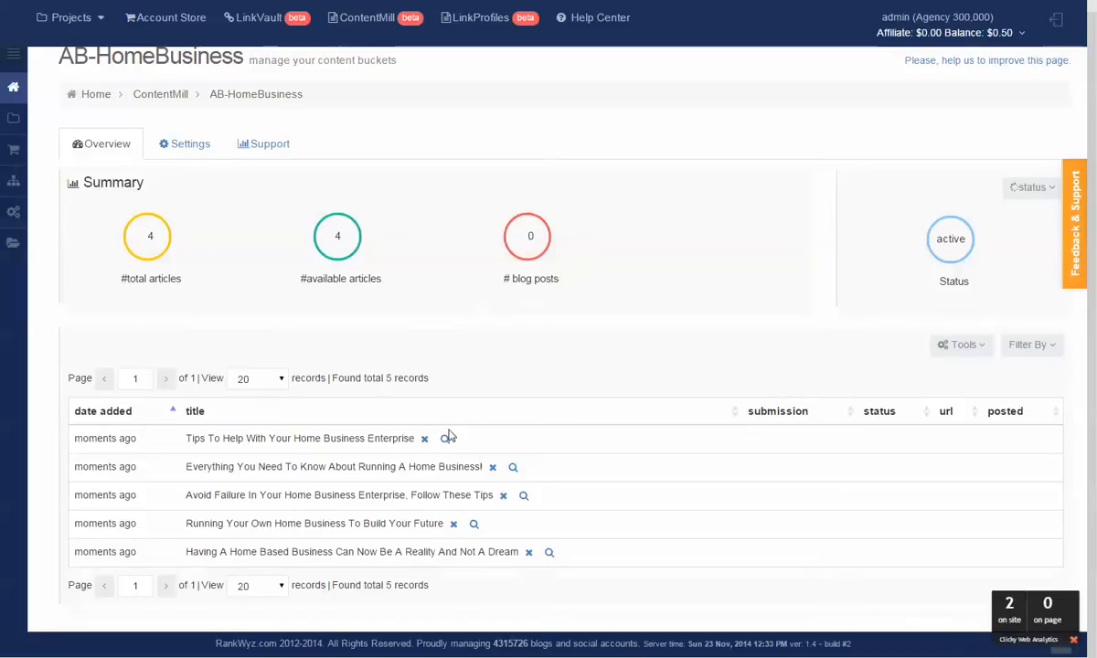
click(447, 439)
scroll(546, 325, down, 5)
scroll(549, 322, up, 5)
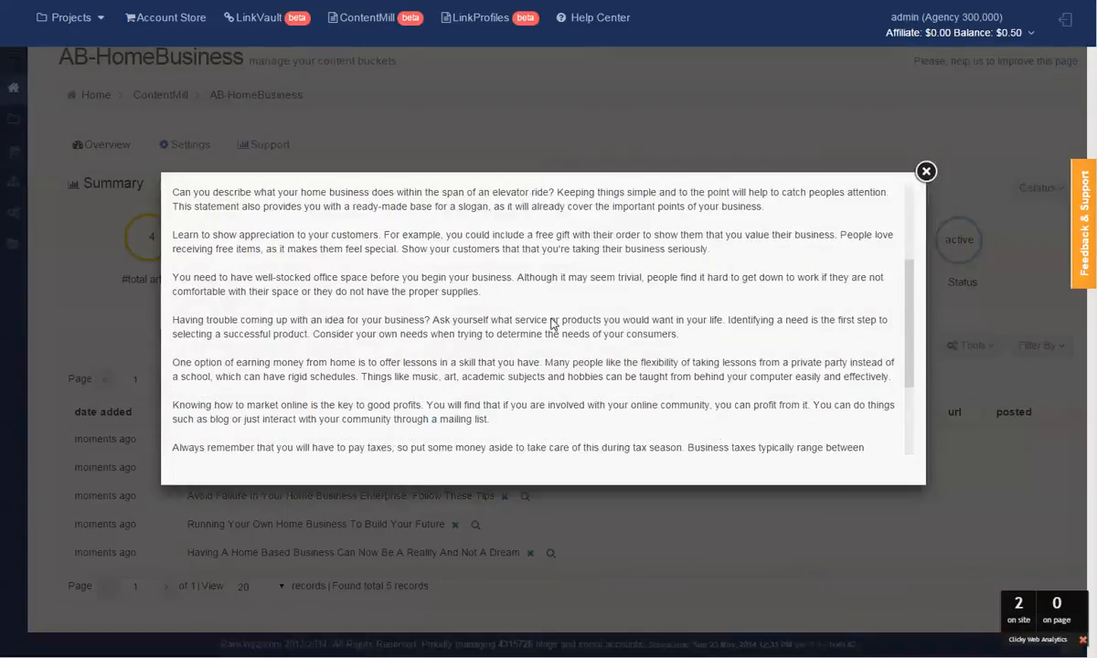
click(926, 173)
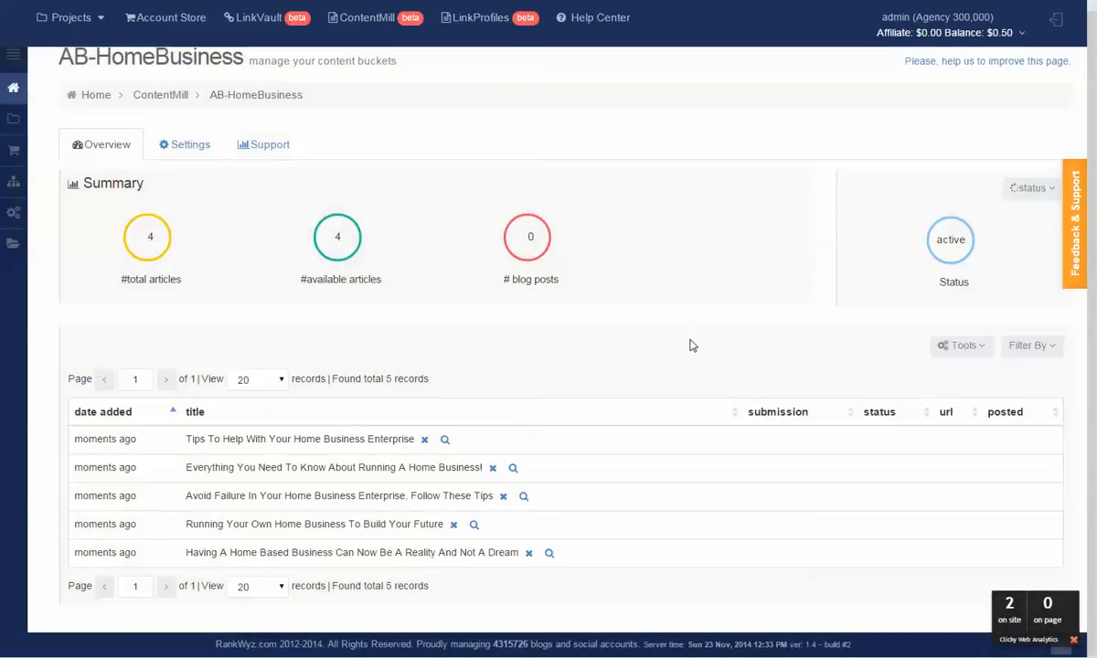
Stop the AB-HomeBusiness bucket and clear out its articles
click(1033, 189)
click(1015, 213)
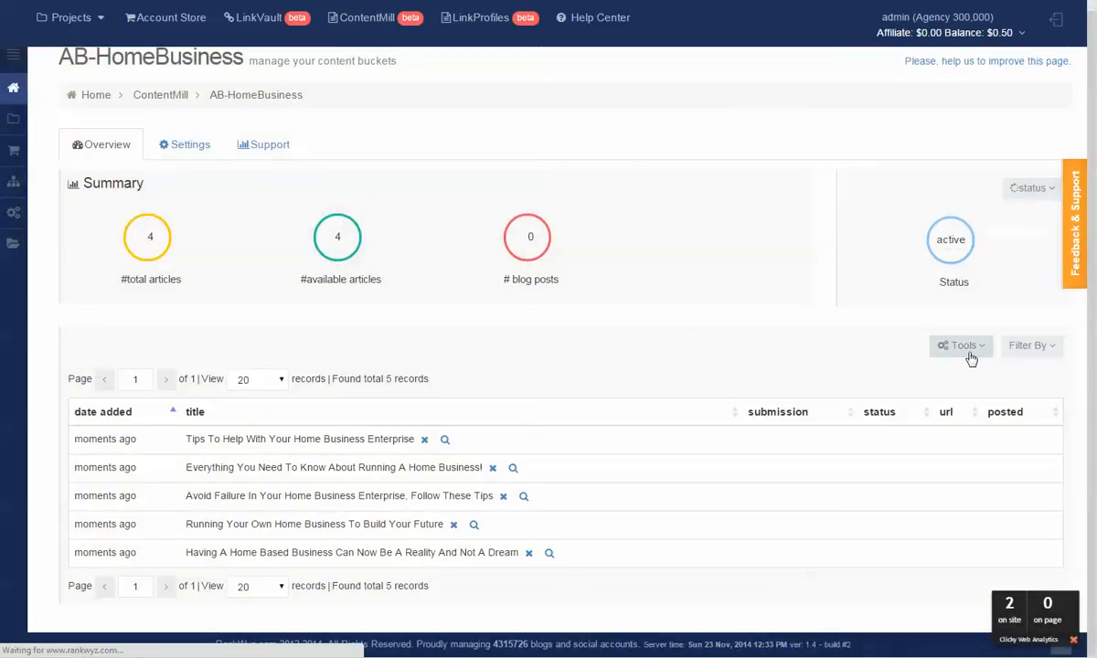
click(1006, 359)
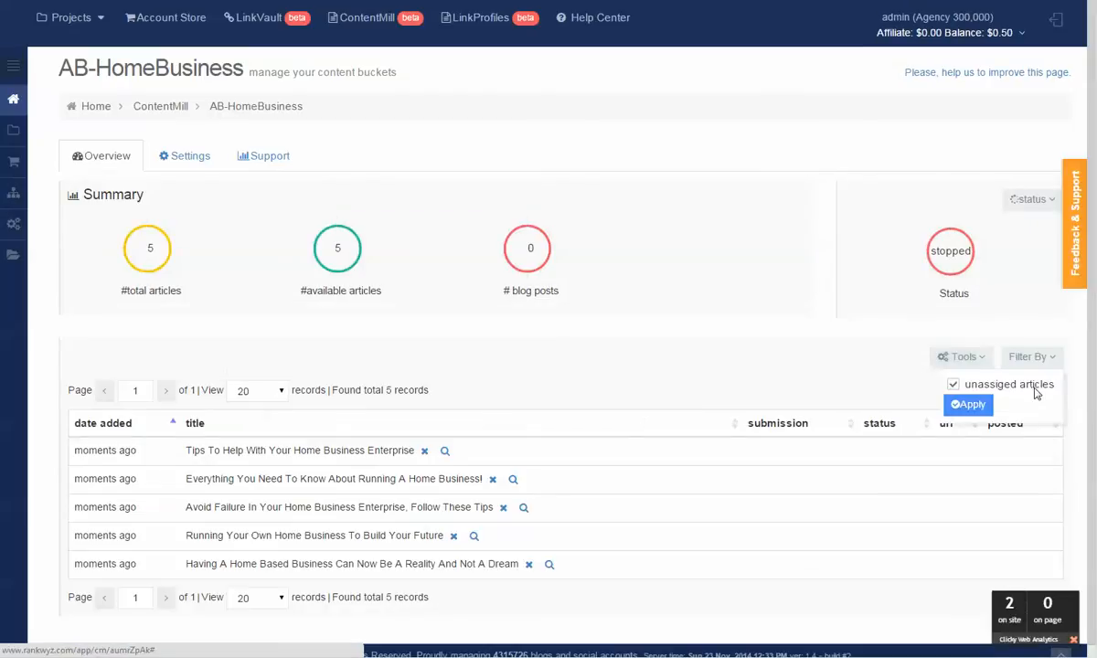
click(977, 362)
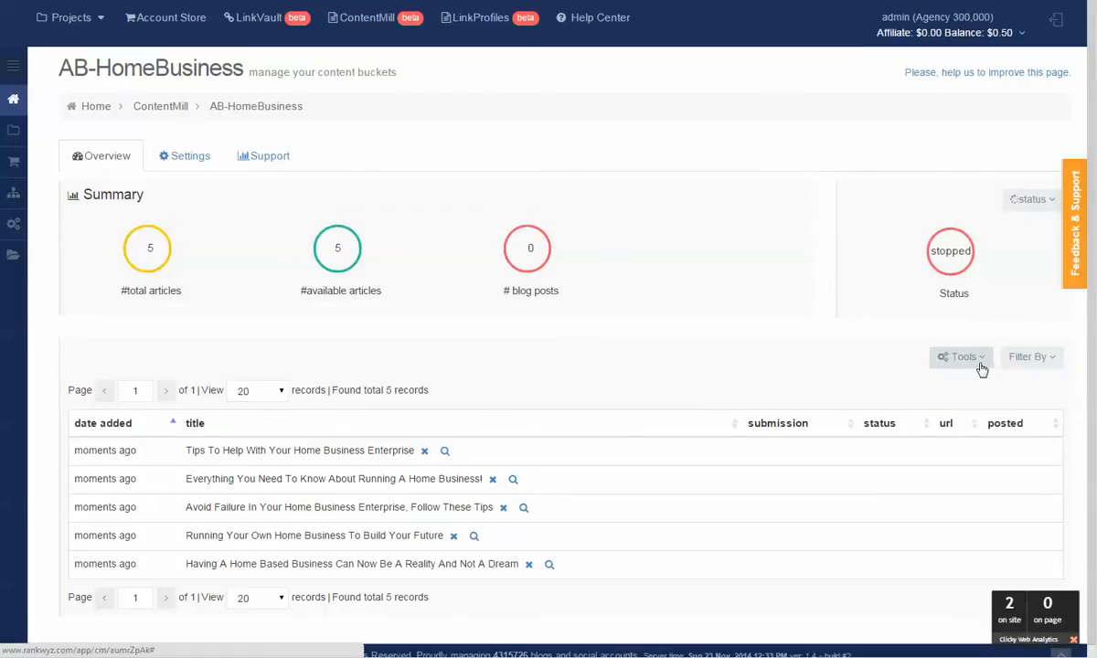
click(960, 382)
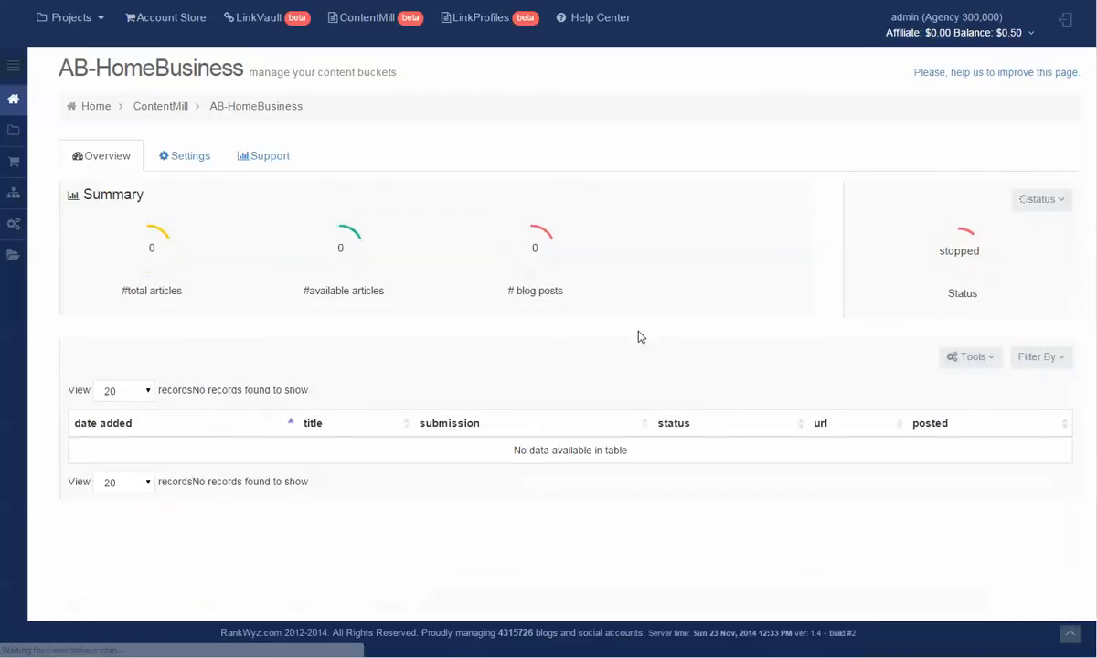
Open the link section of the AB-HomeBusiness bucket's settings and enable link insertion
click(165, 160)
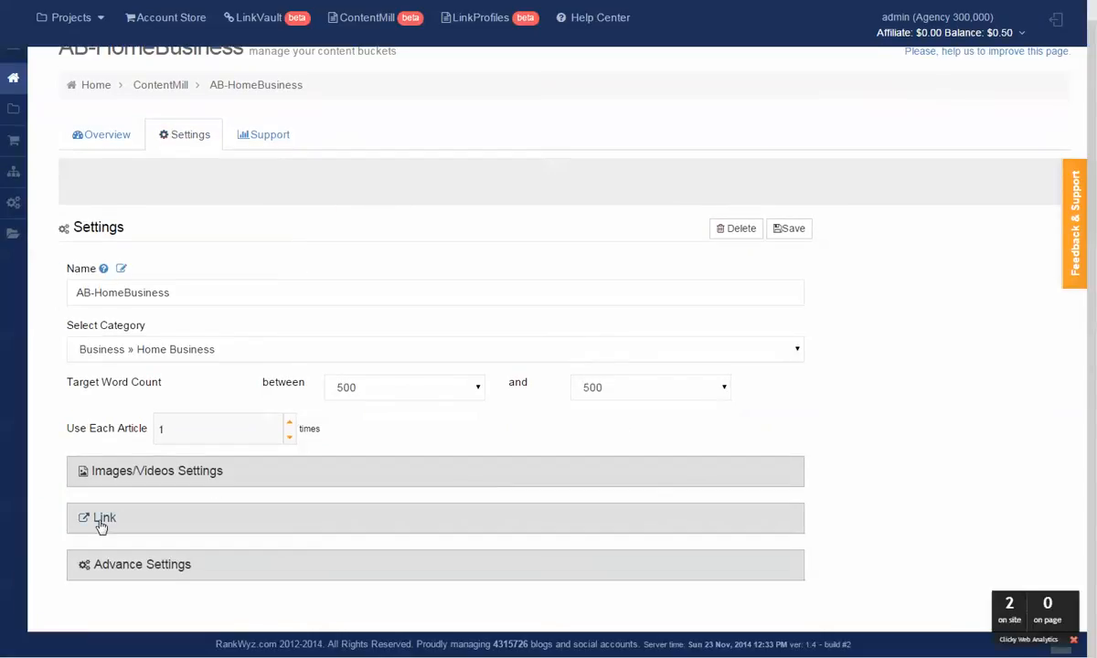
click(103, 519)
scroll(384, 387, down, 1)
click(88, 505)
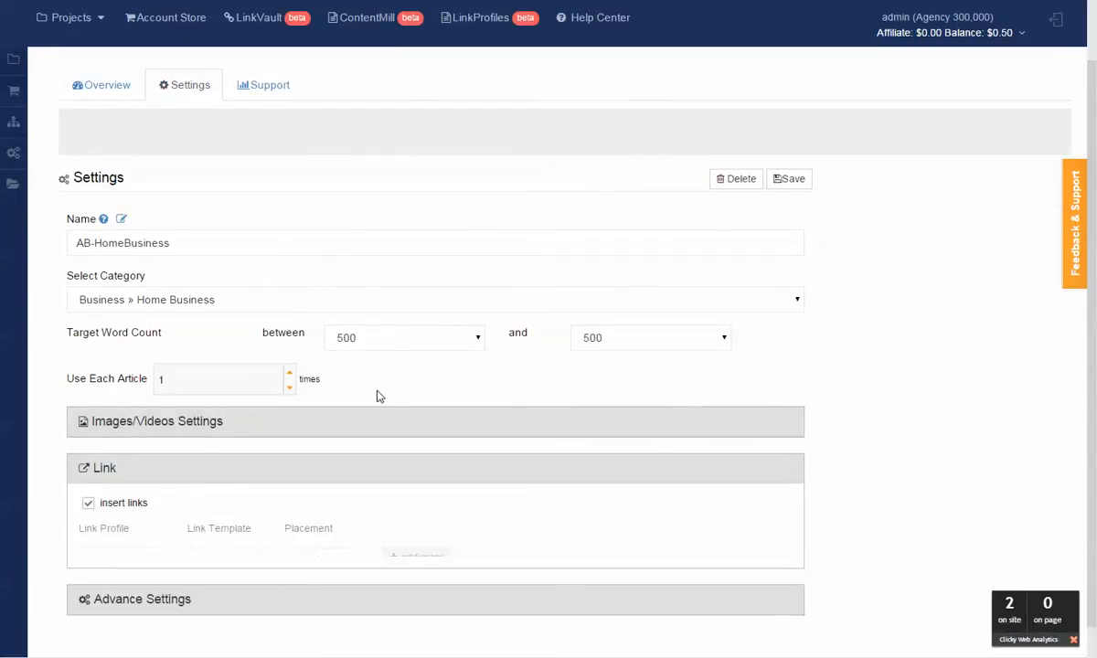
Set the first link entry to the HomeBusiness profile, the inline.spinnet template and After Random Sentences placement
scroll(380, 397, down, 1)
click(236, 508)
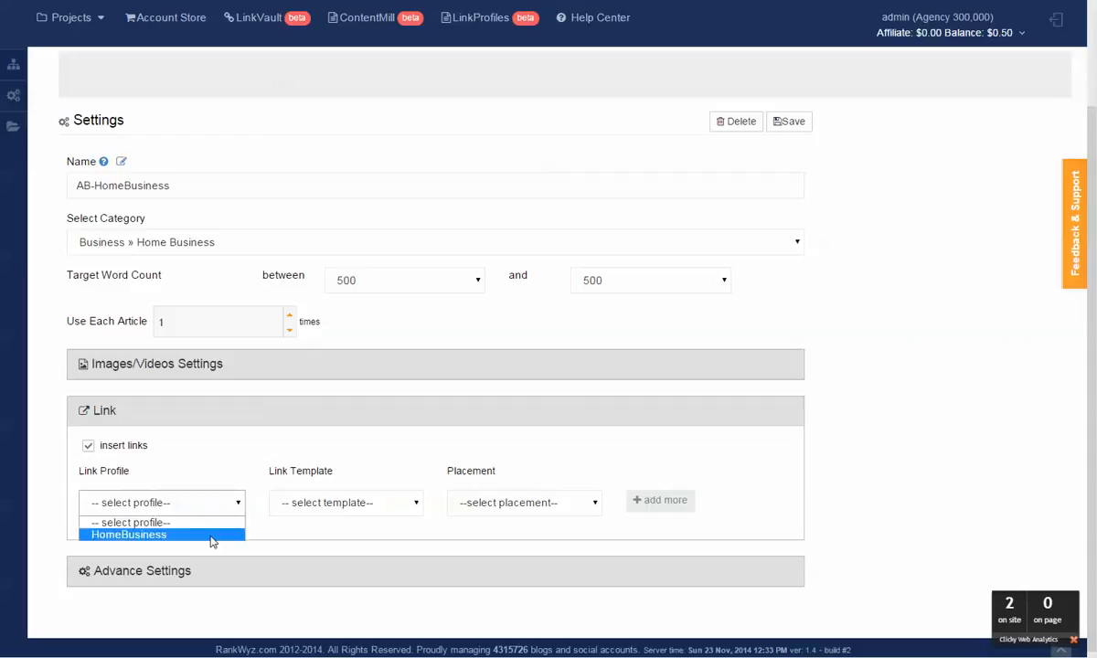
click(211, 538)
click(336, 508)
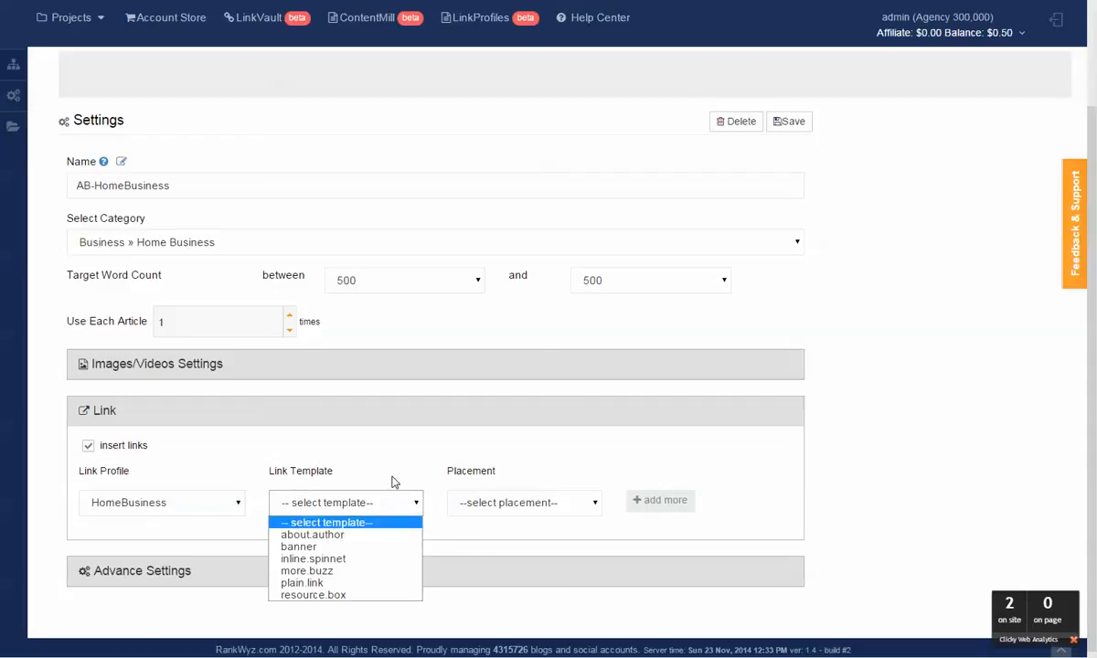
click(383, 552)
click(420, 510)
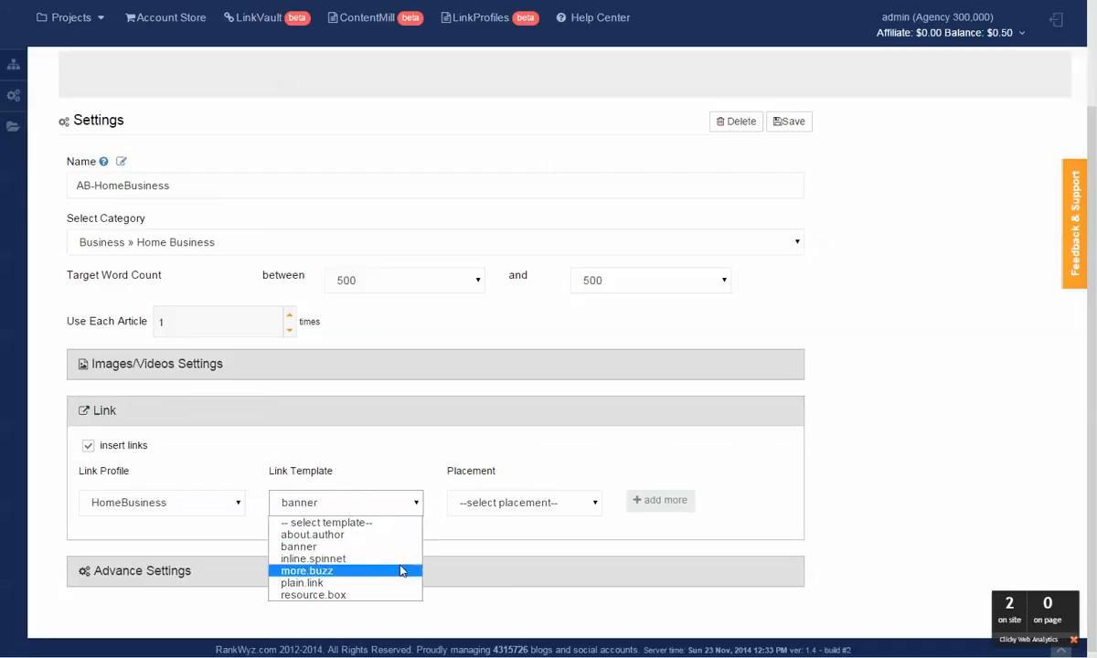
click(401, 569)
click(522, 515)
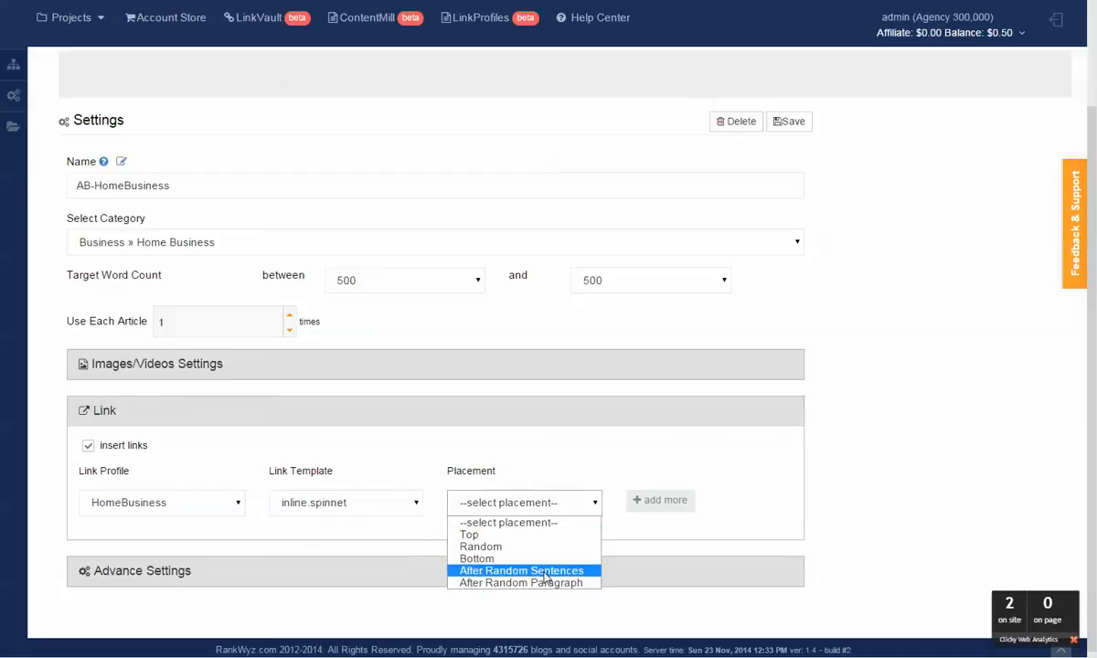
click(502, 567)
Add a second link entry with the HomeBusiness profile, the about.author template and Bottom placement
click(651, 505)
click(238, 545)
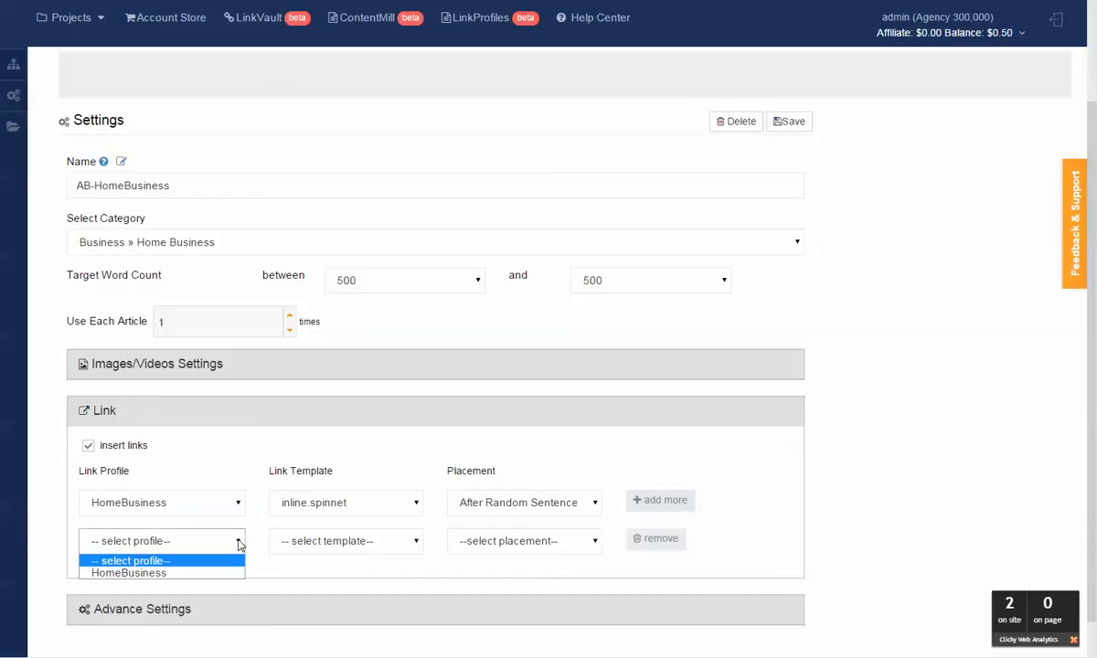
click(220, 576)
click(332, 544)
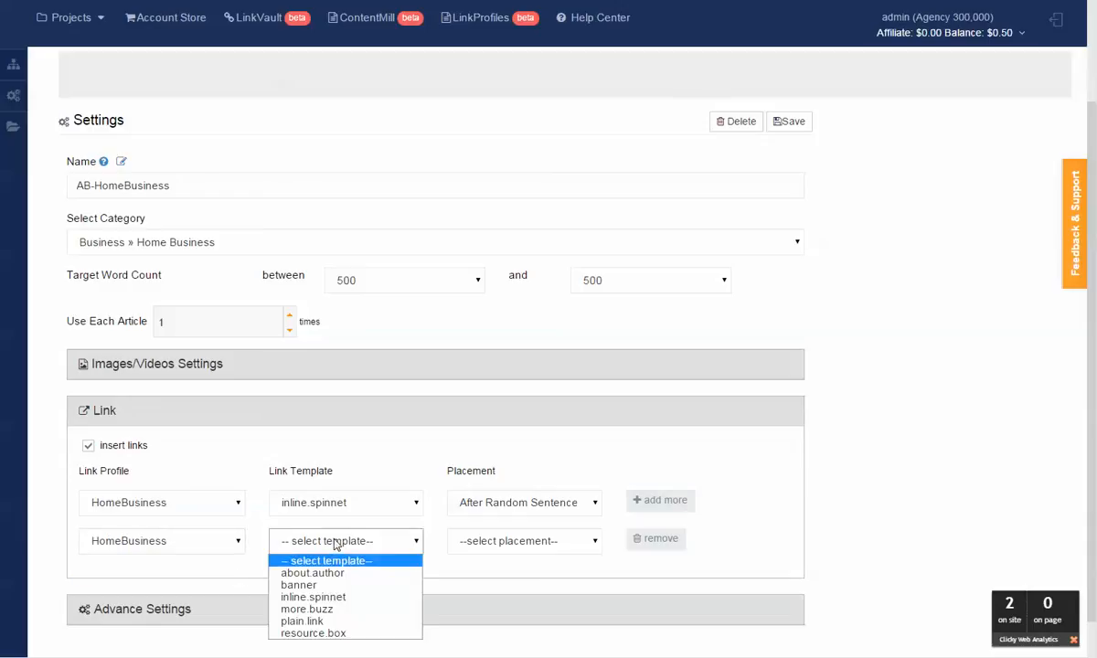
click(337, 573)
click(565, 545)
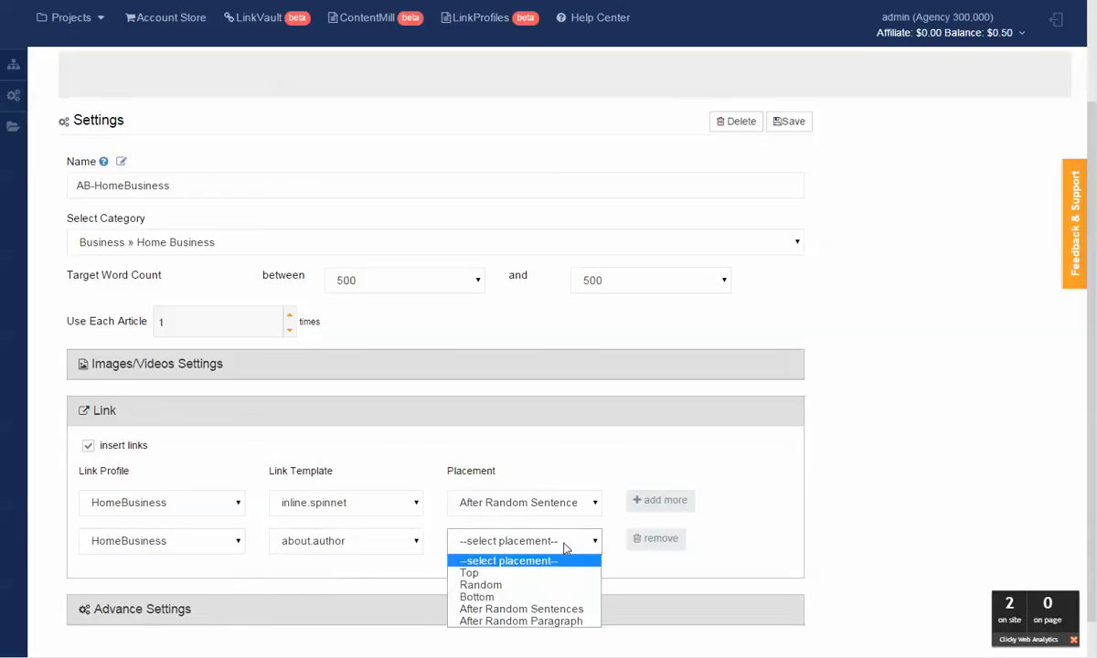
click(553, 597)
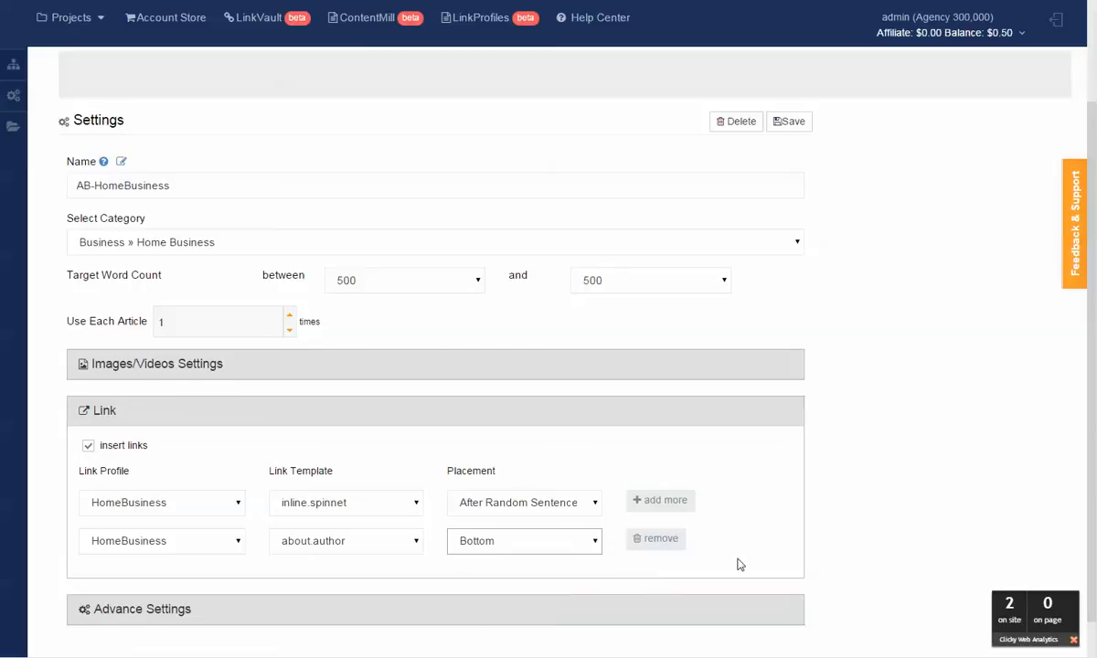
click(142, 370)
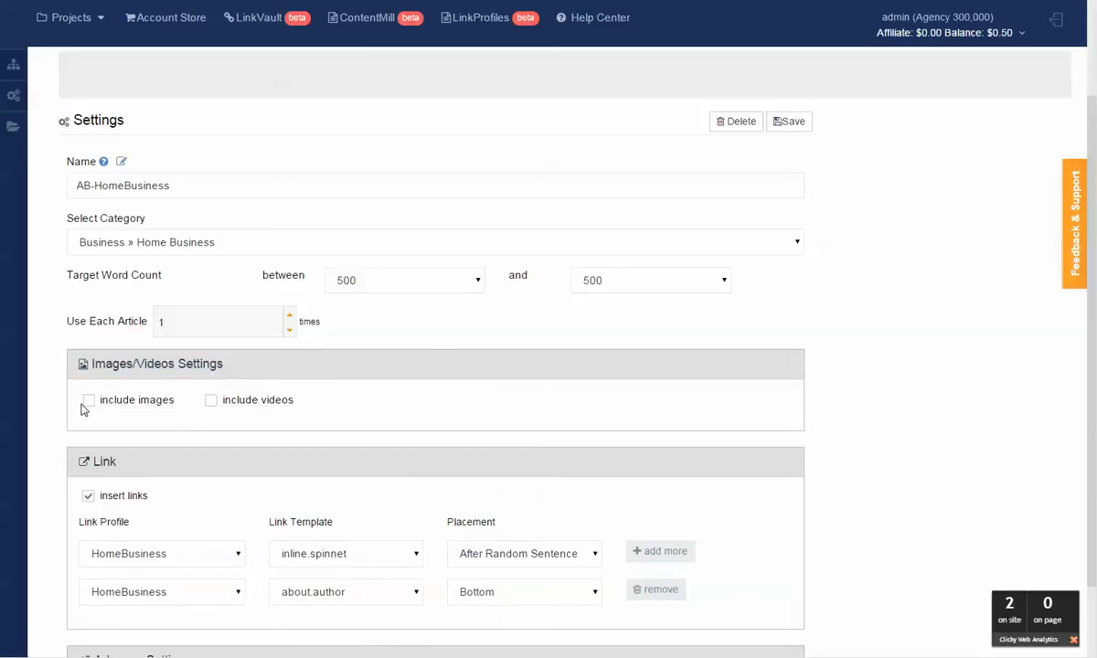
click(211, 402)
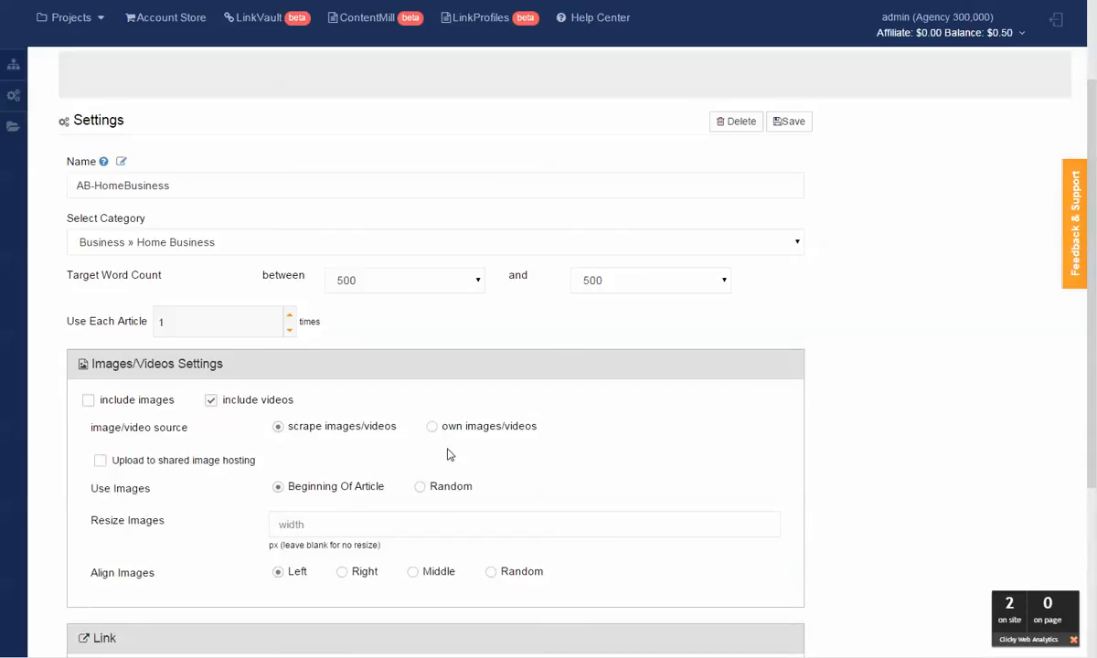
click(444, 429)
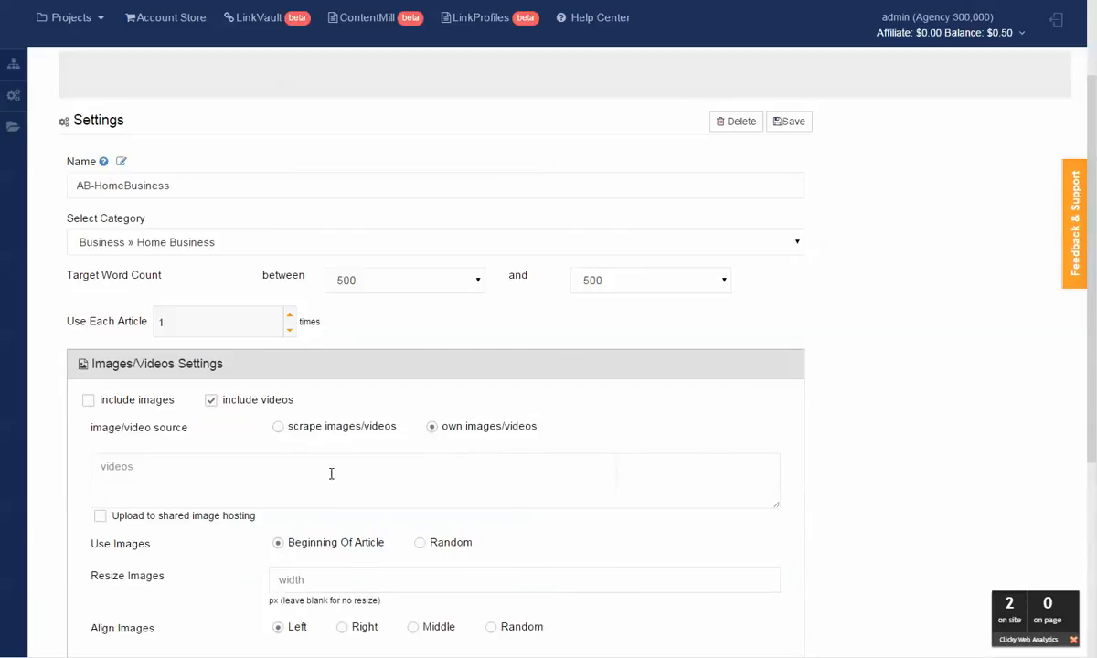
click(500, 458)
click(144, 463)
text(https://www.youtube.com/watch?v=Qao7yCG1mKA)
Set the Use Images position to Random and save the bucket's settings
scroll(615, 470, down, 3)
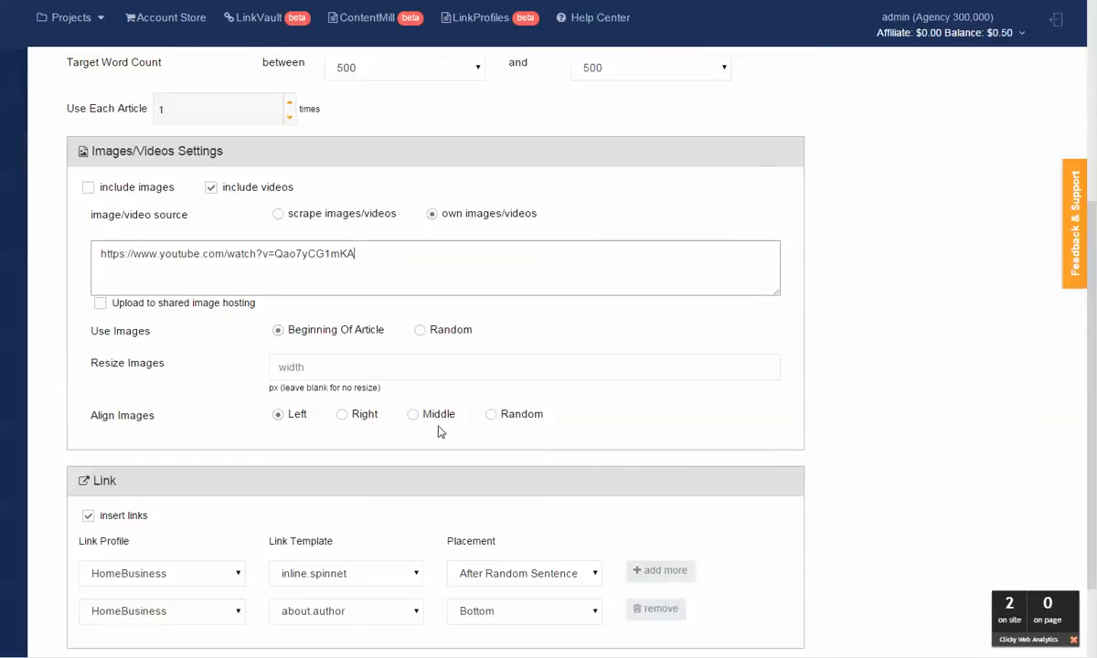
click(420, 329)
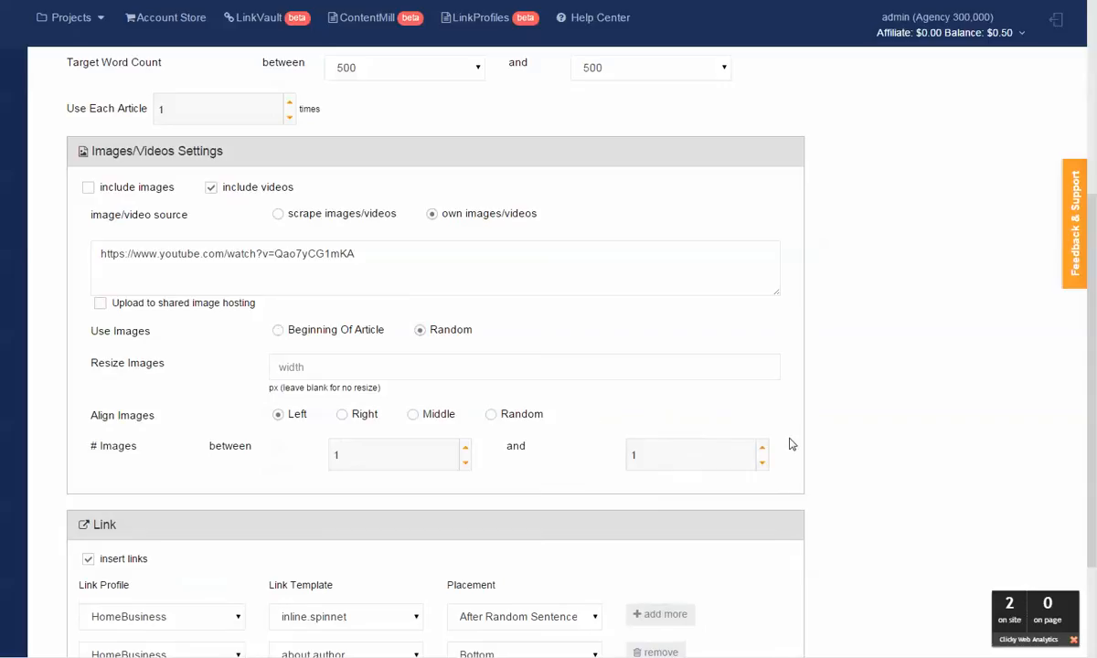
scroll(408, 297, up, 2)
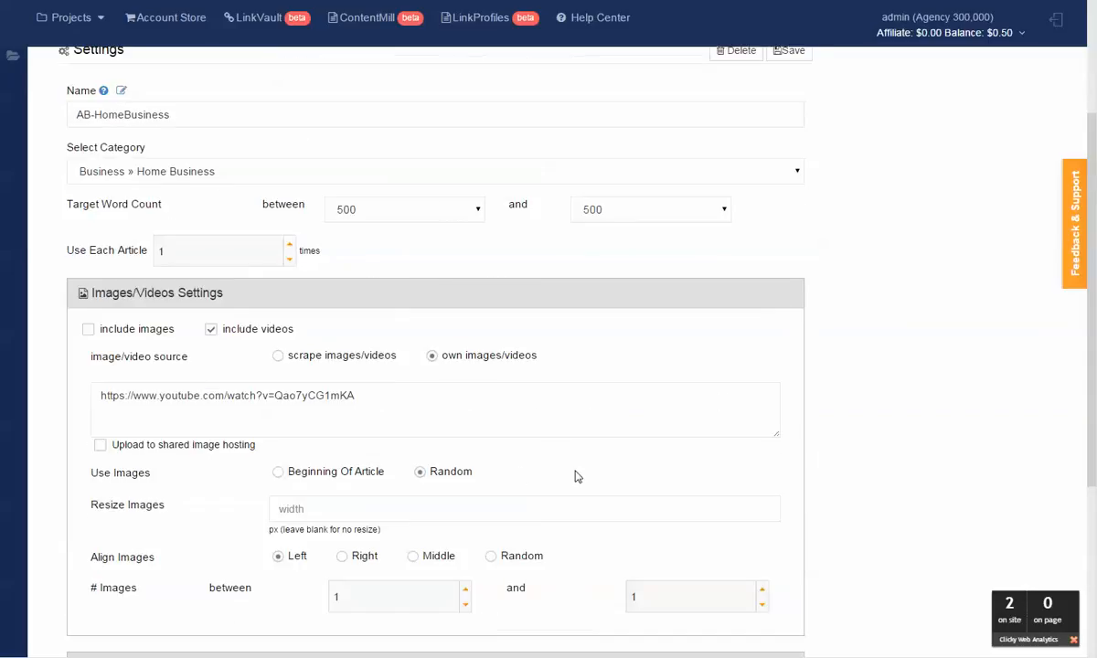
scroll(429, 410, down, 4)
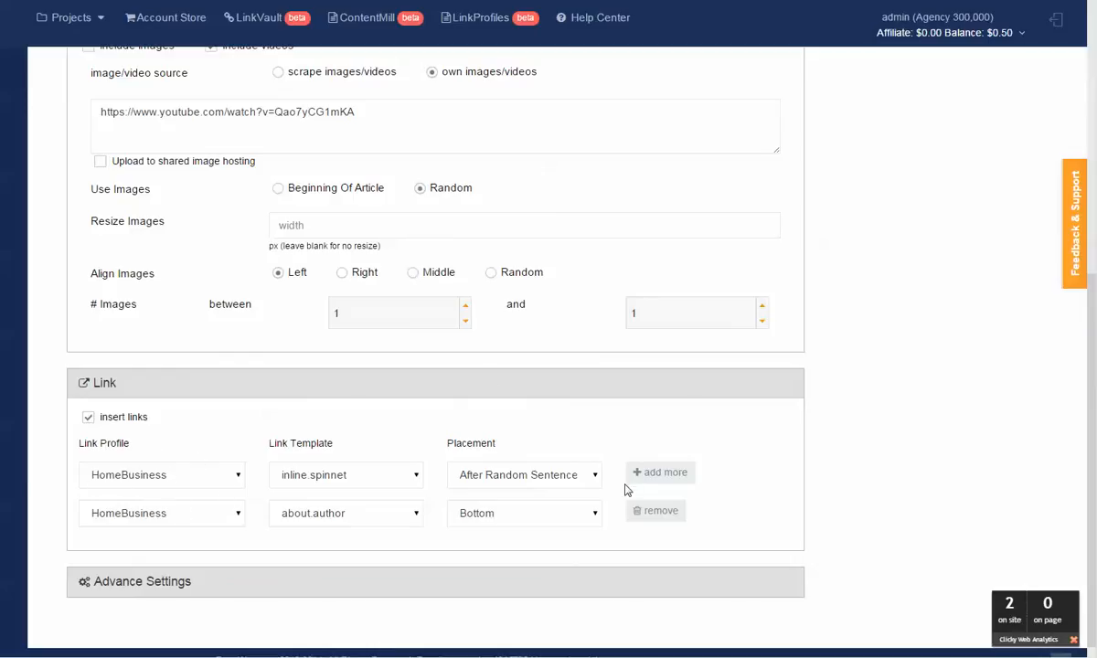
scroll(735, 495, down, 1)
scroll(739, 502, up, 5)
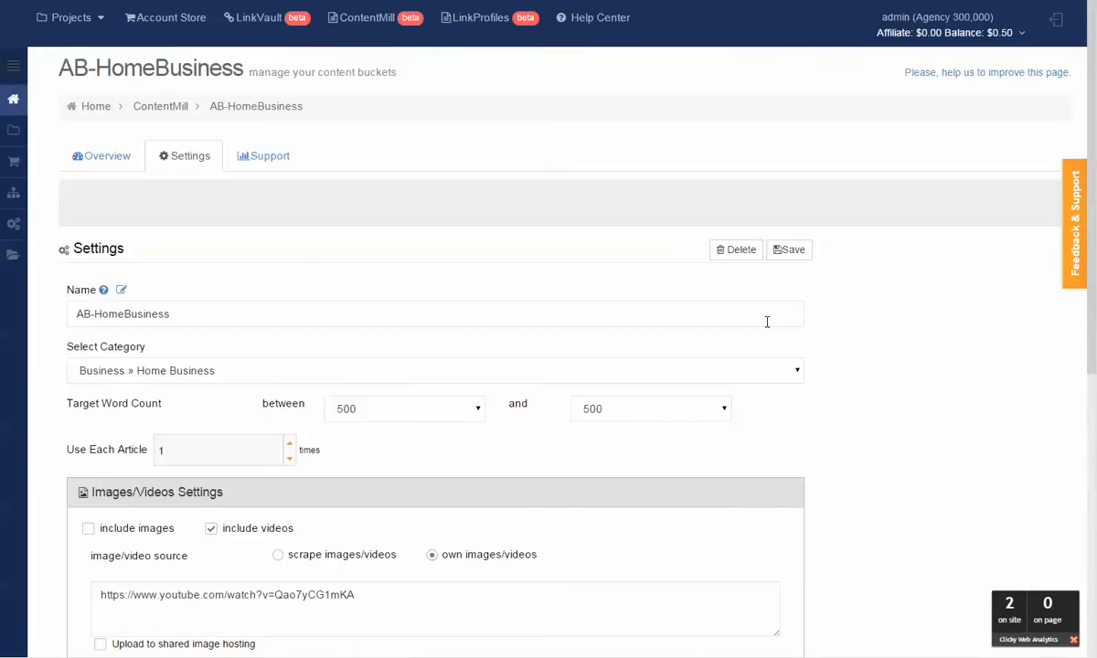
click(796, 255)
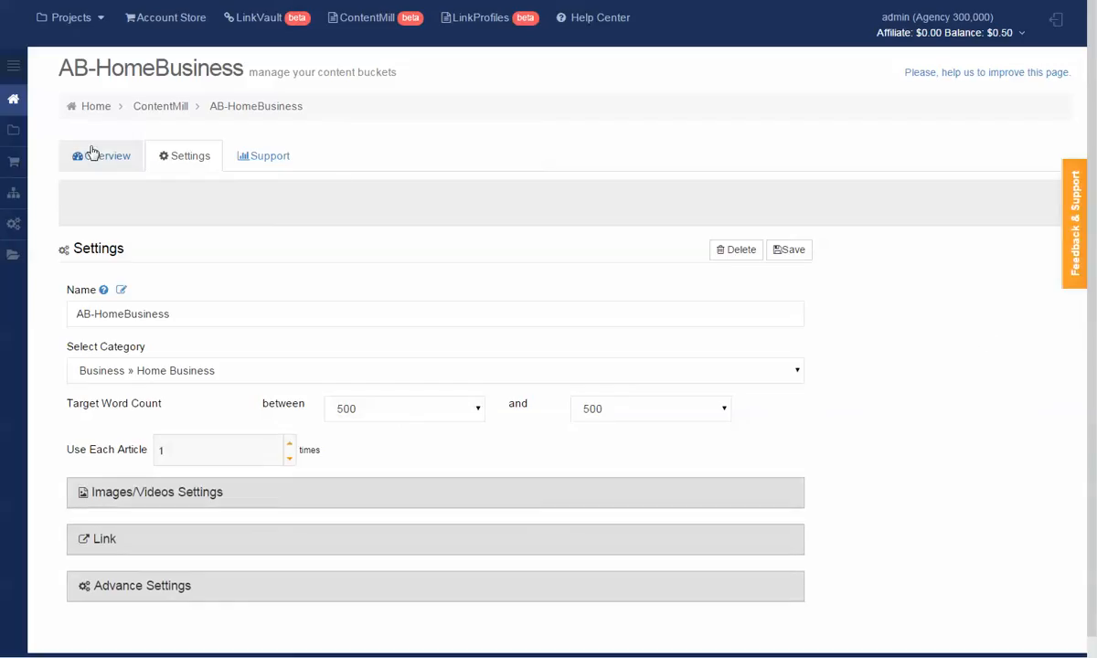
Return to the bucket overview and set the AB-HomeBusiness bucket's status to active
click(92, 152)
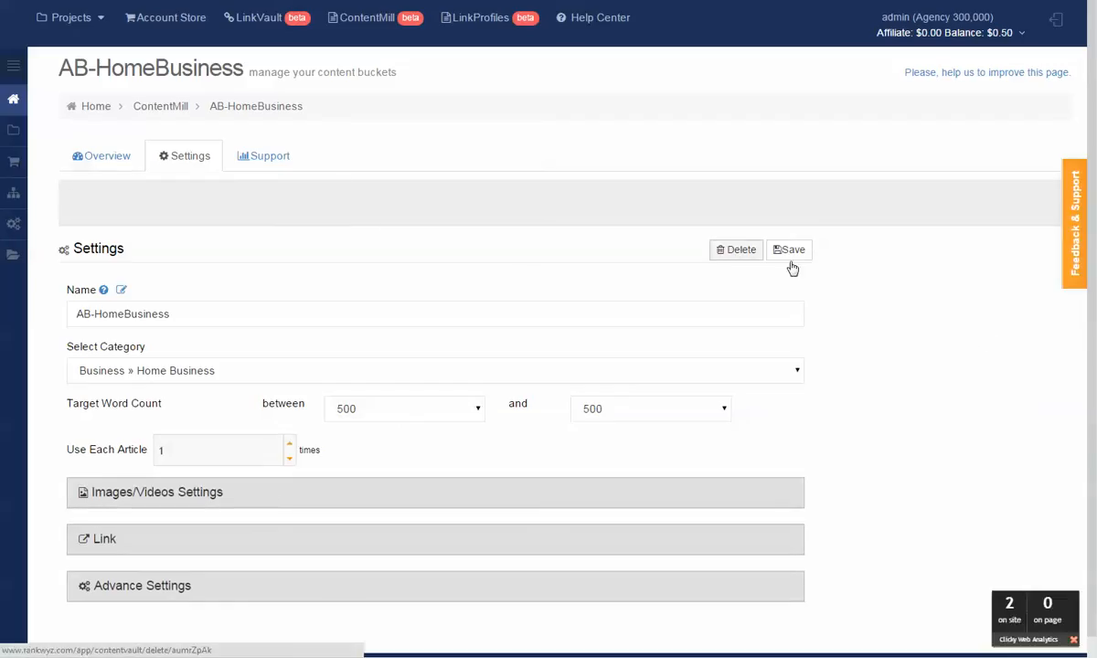
click(1041, 200)
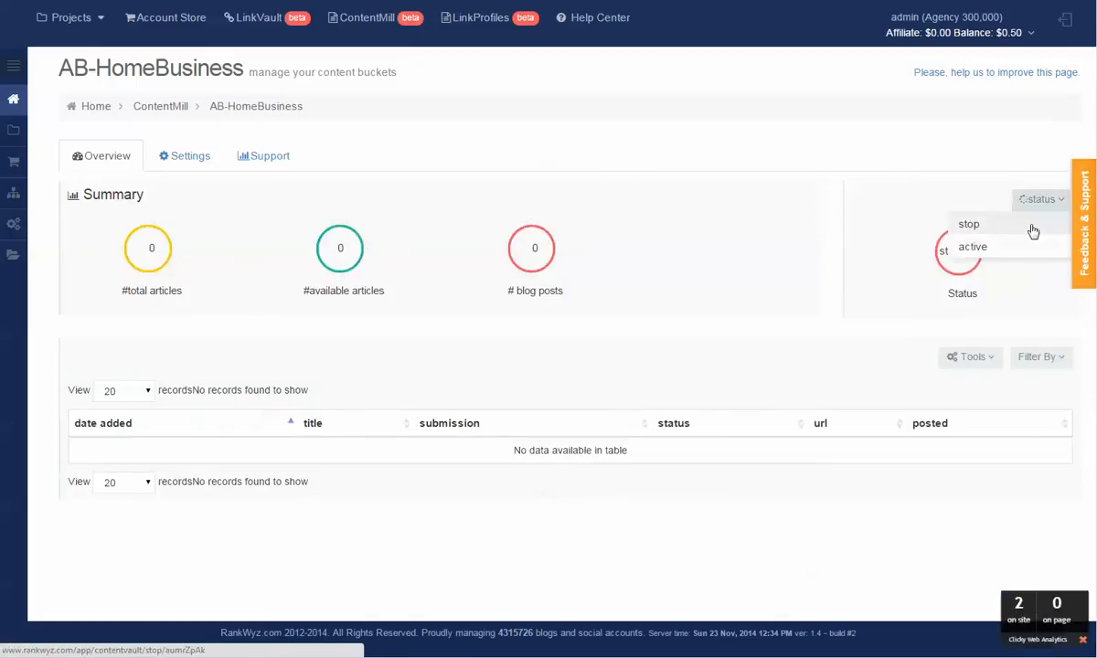
click(1024, 250)
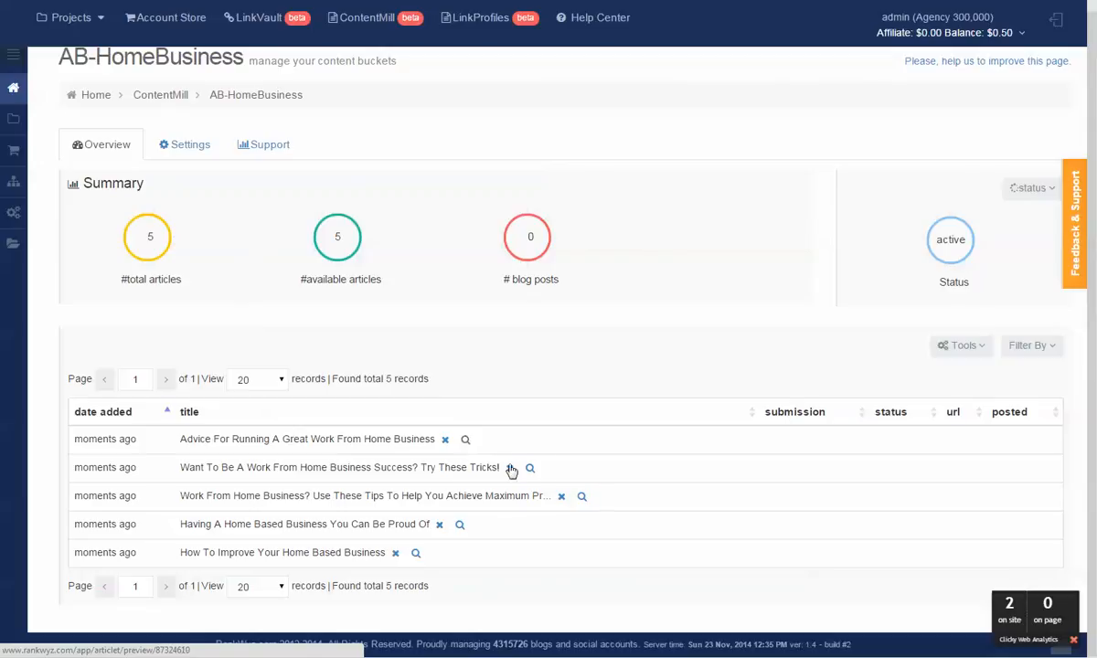
Preview the article "Advice For Running A Great Work From Home Business" in a separate tab and check its inserted links and video
right_click(466, 442)
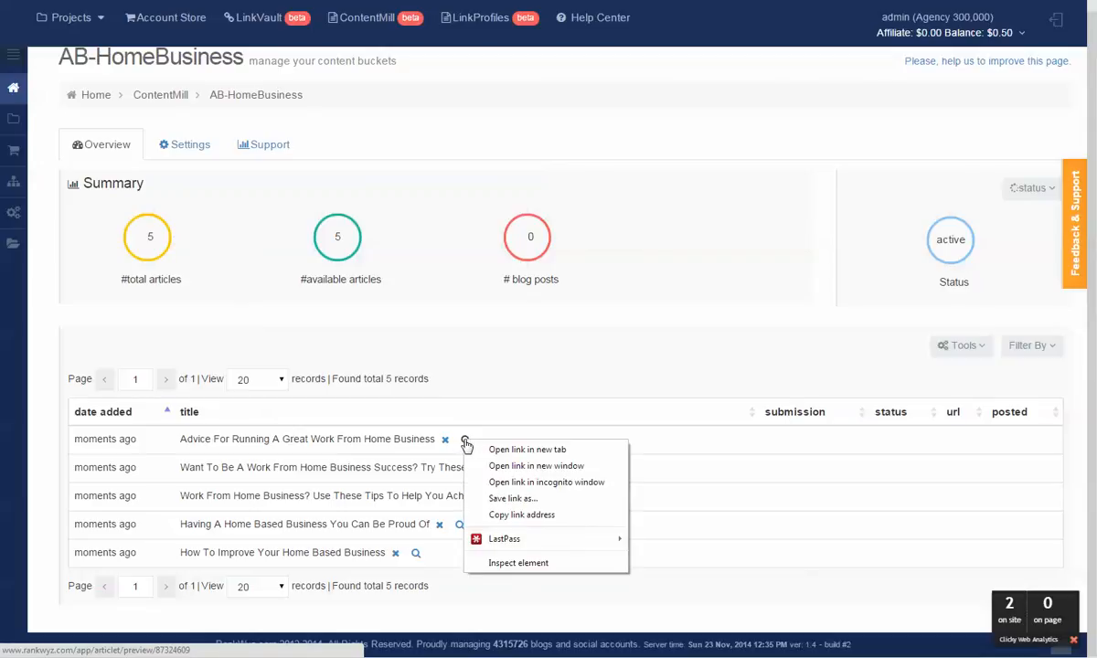
click(503, 448)
click(915, 33)
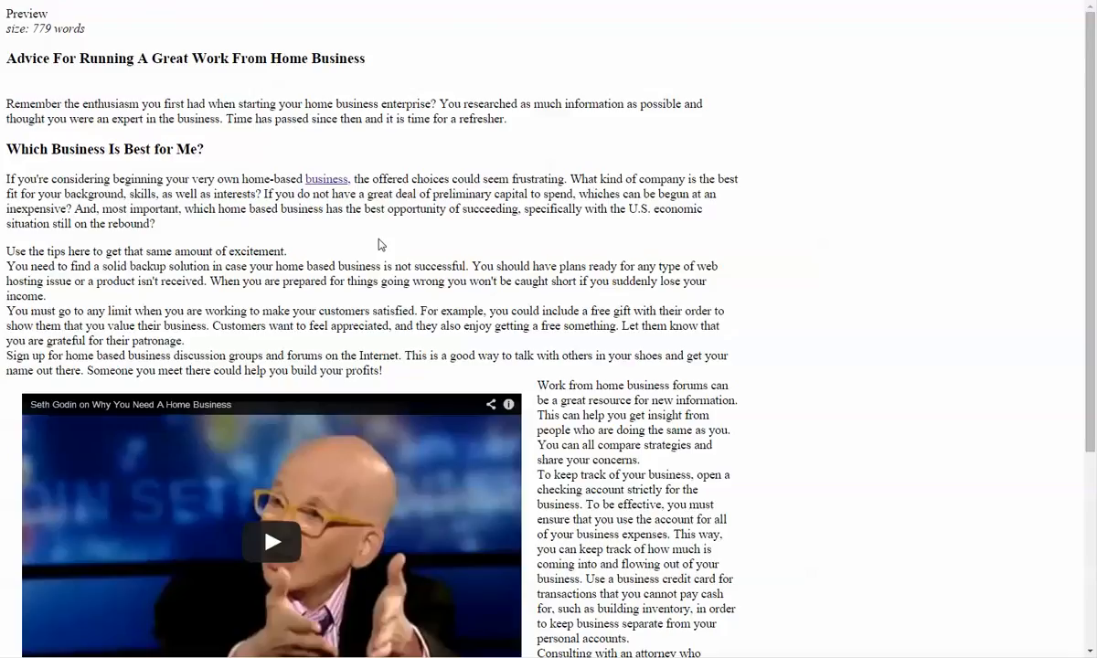
drag(16, 152, 245, 232)
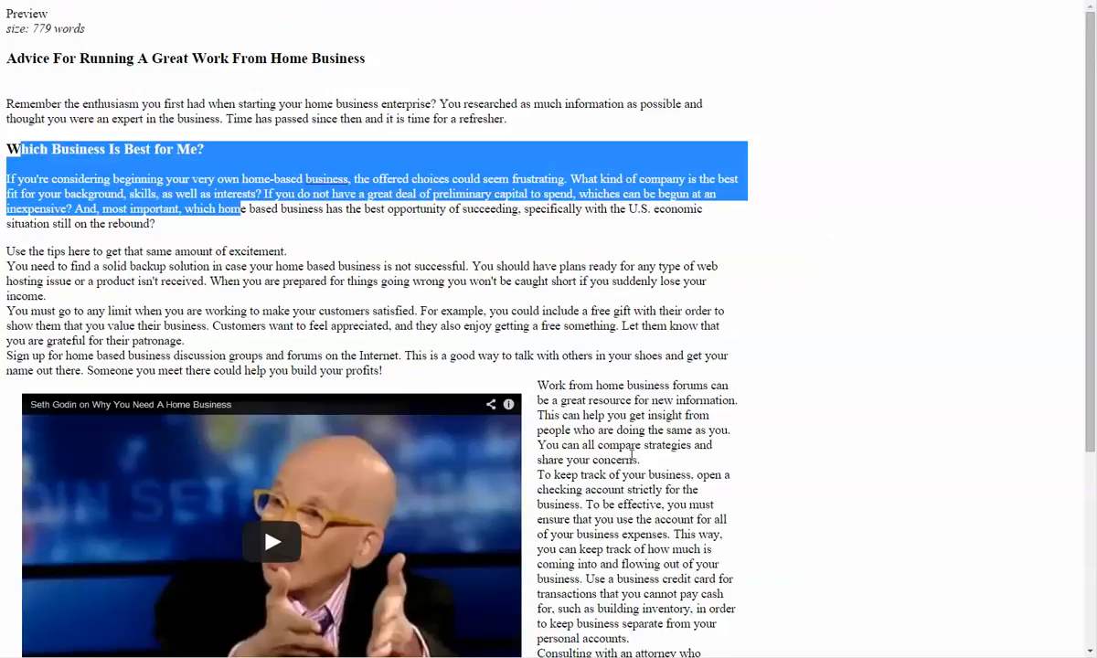
scroll(428, 428, down, 3)
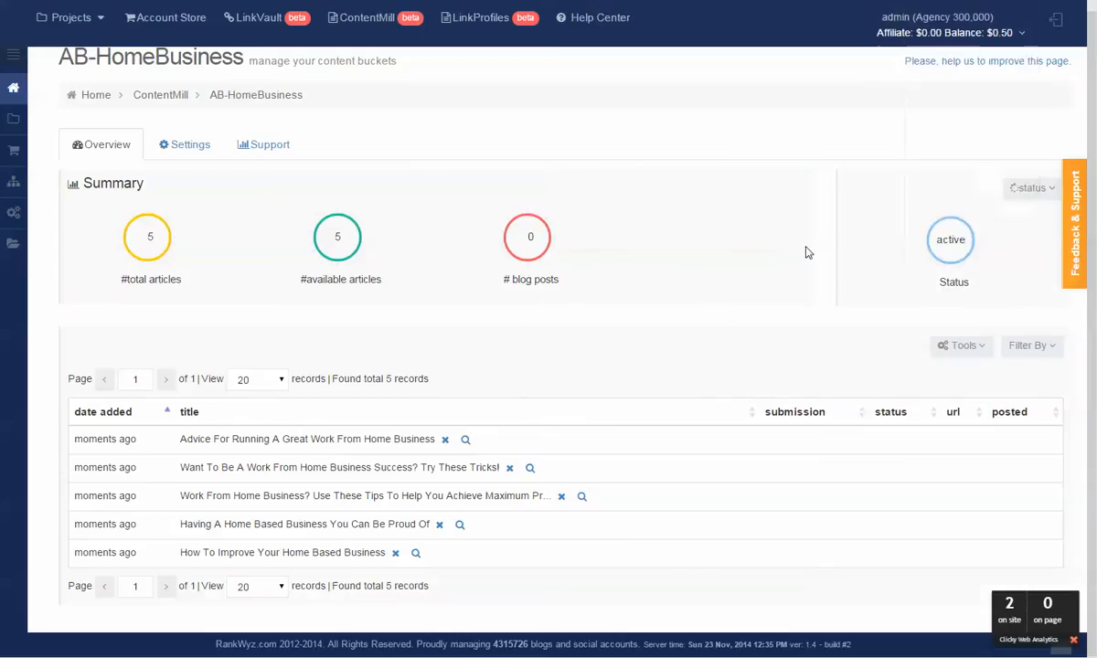
Stop and empty the AB-HomeBusiness bucket, and open the link section of its settings
click(1031, 188)
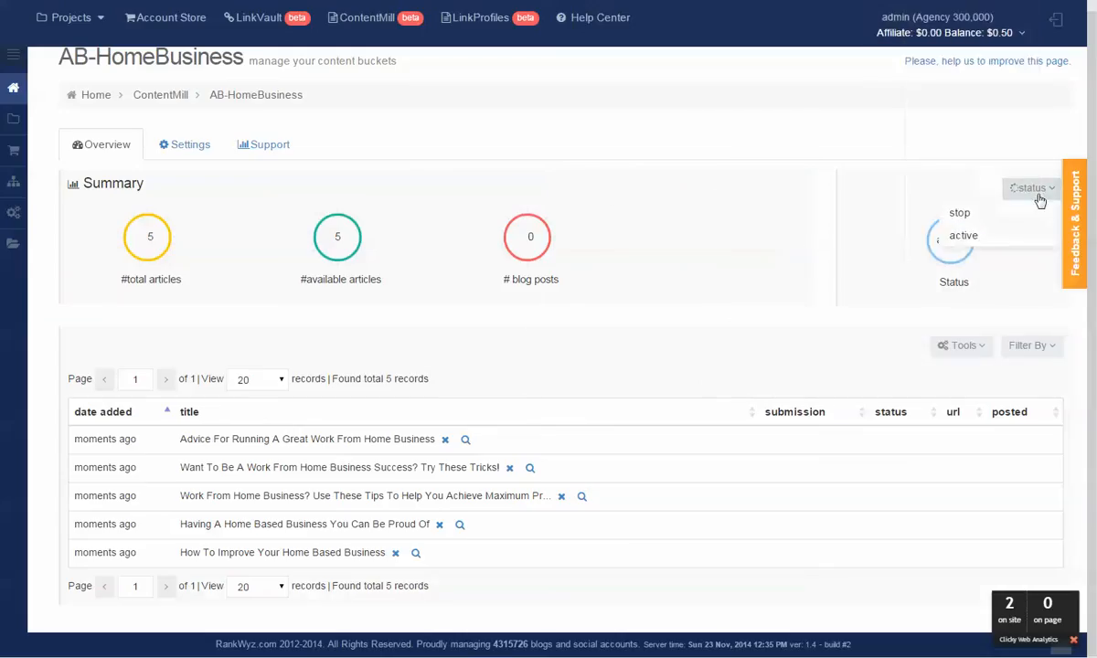
click(995, 218)
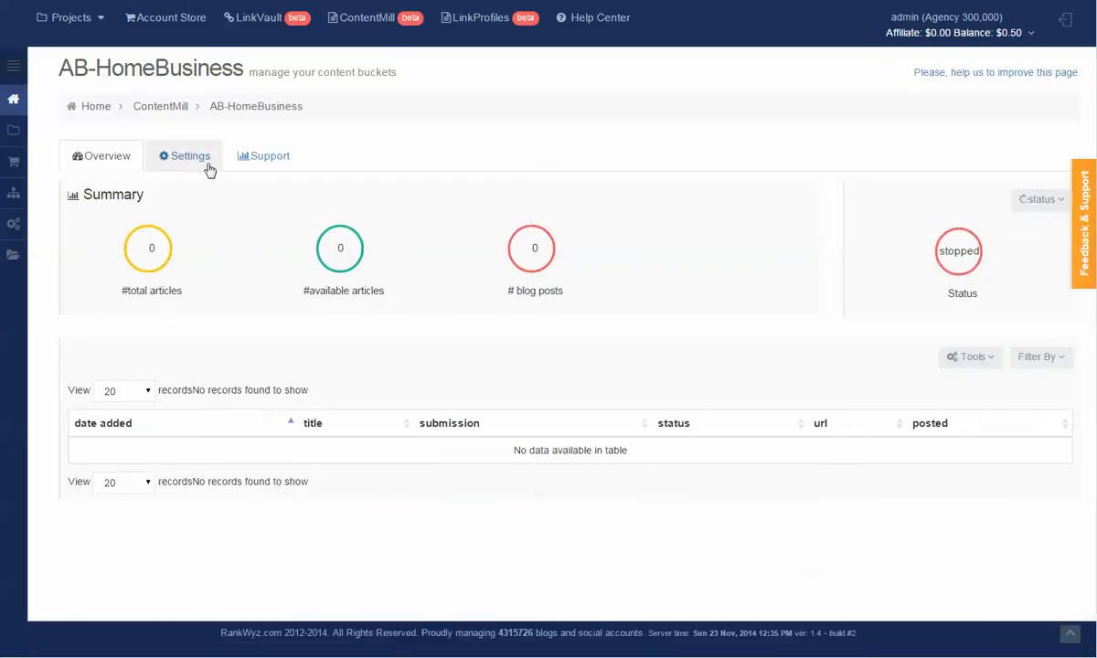
click(206, 166)
scroll(151, 467, down, 1)
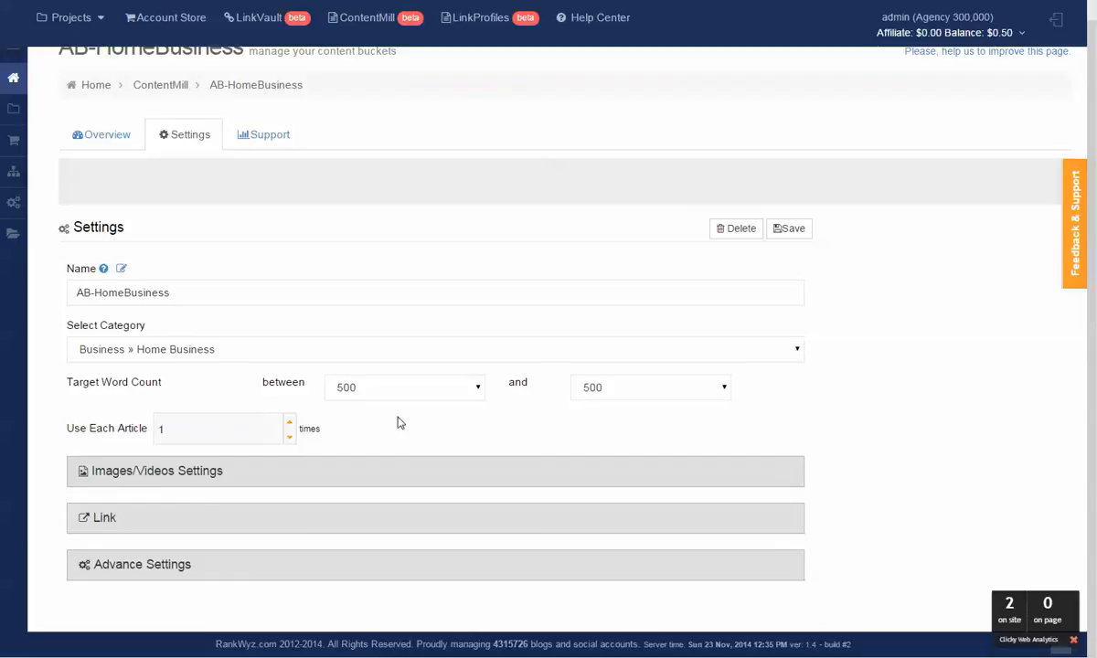
click(104, 518)
scroll(517, 174, down, 3)
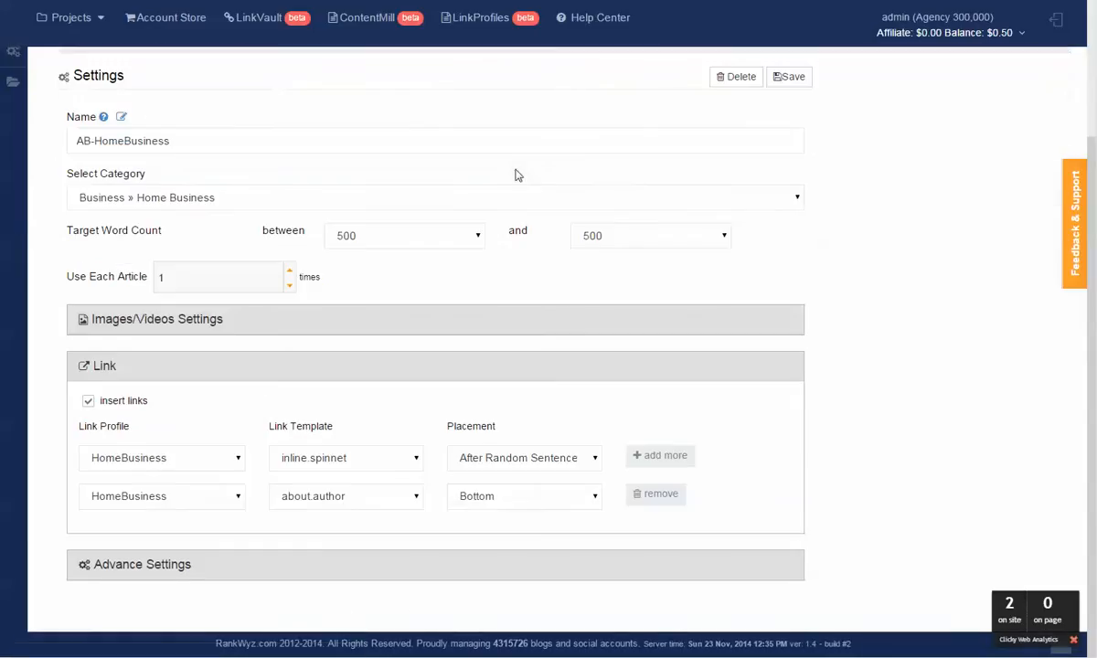
Add another link entry with the HomeBusiness profile, the more.buzz template and After Random Paragraph placement, and save the settings
click(686, 454)
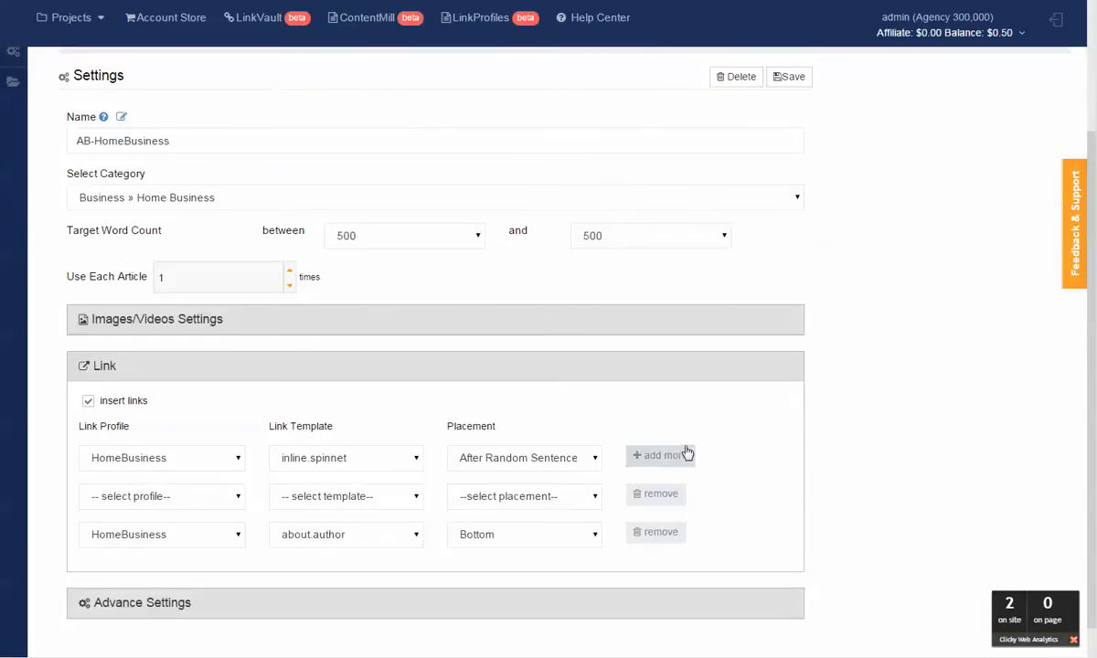
click(241, 503)
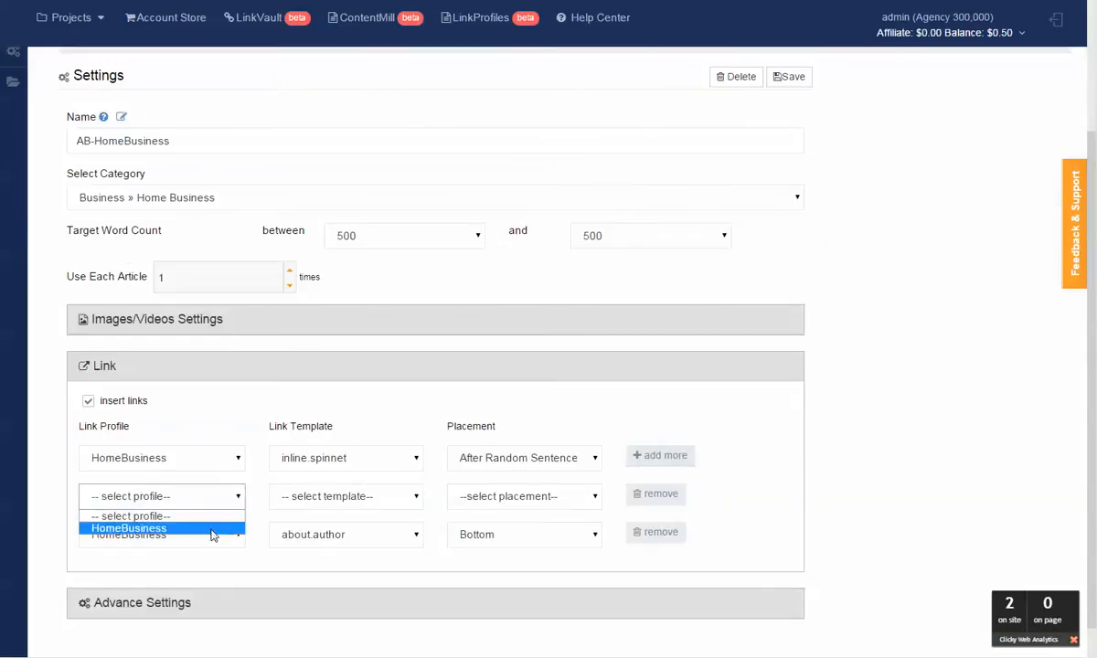
click(213, 533)
click(335, 503)
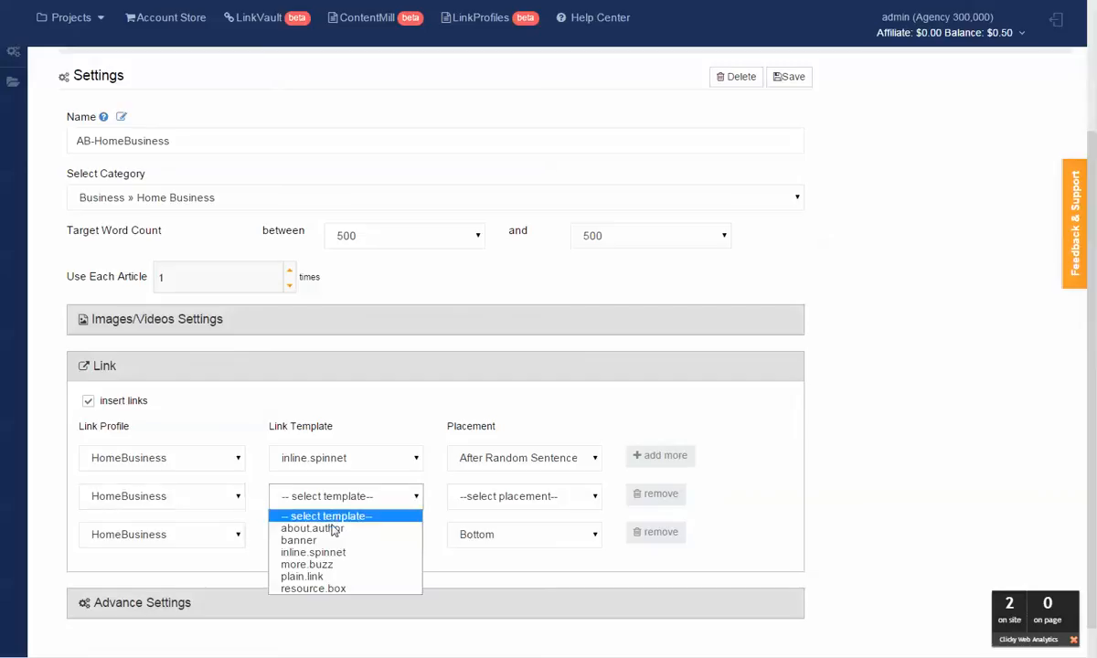
click(355, 566)
click(502, 502)
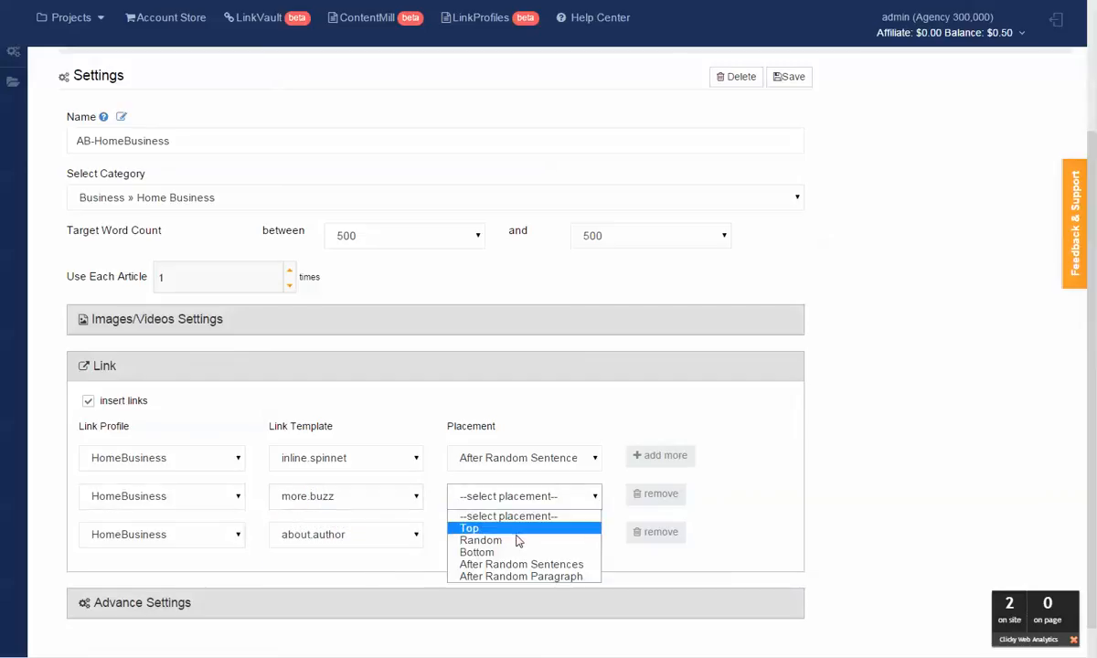
click(519, 564)
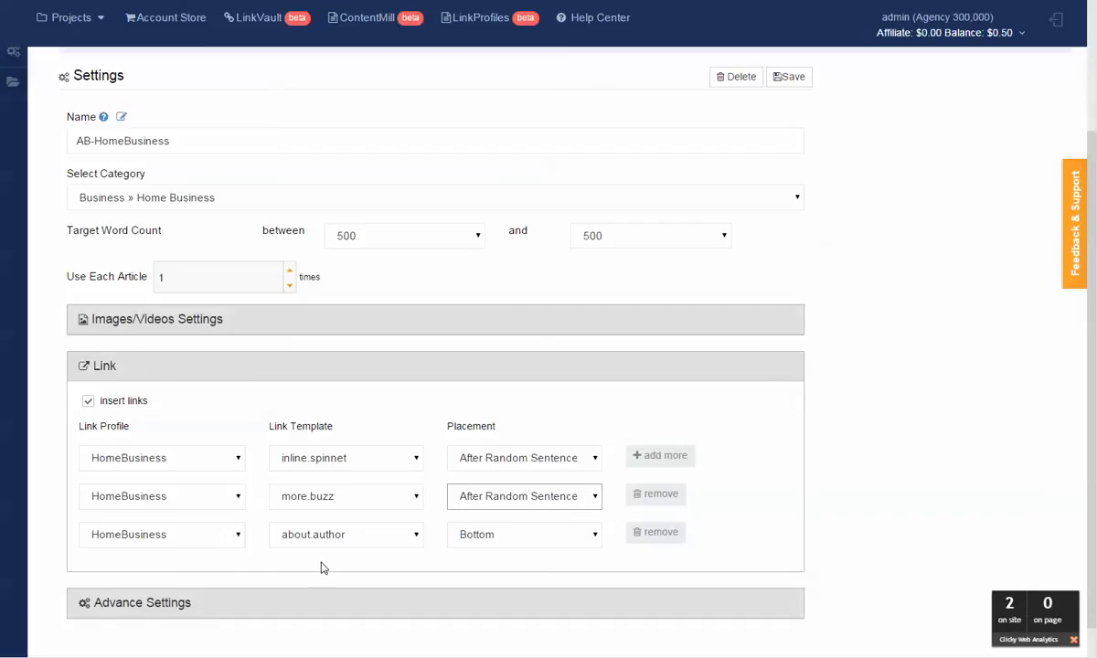
click(538, 509)
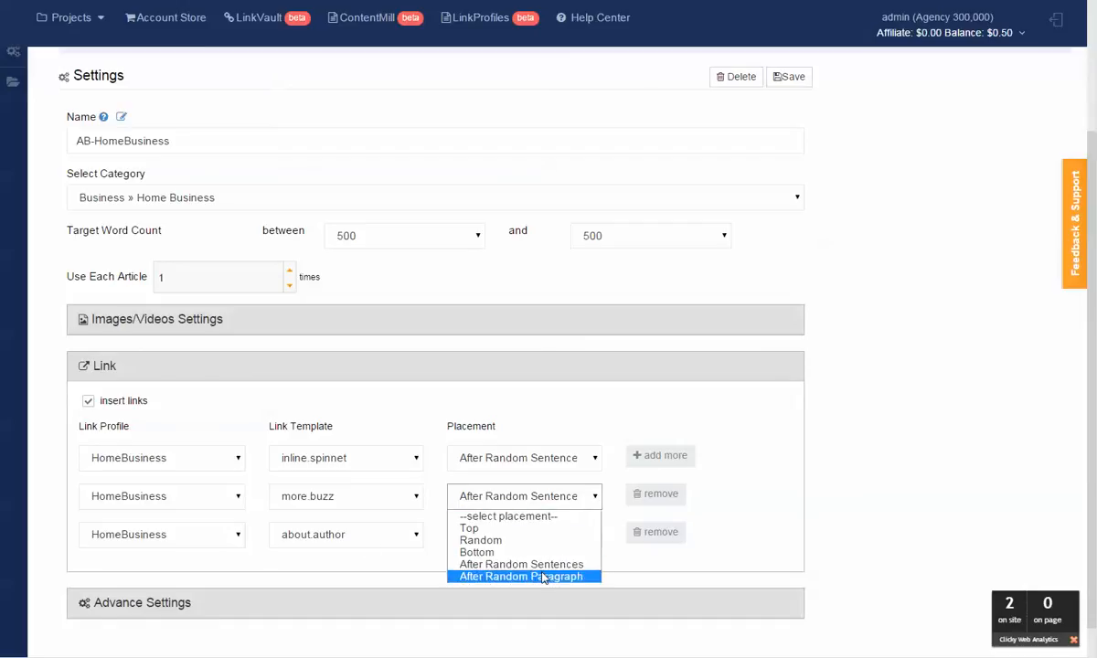
click(514, 578)
click(805, 411)
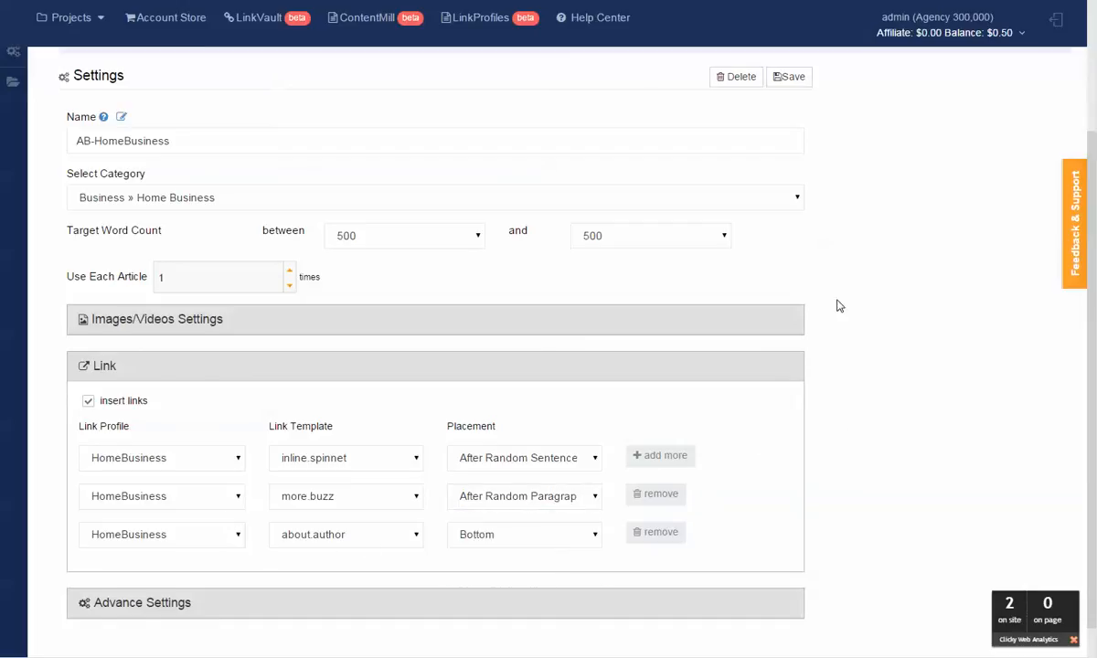
click(809, 81)
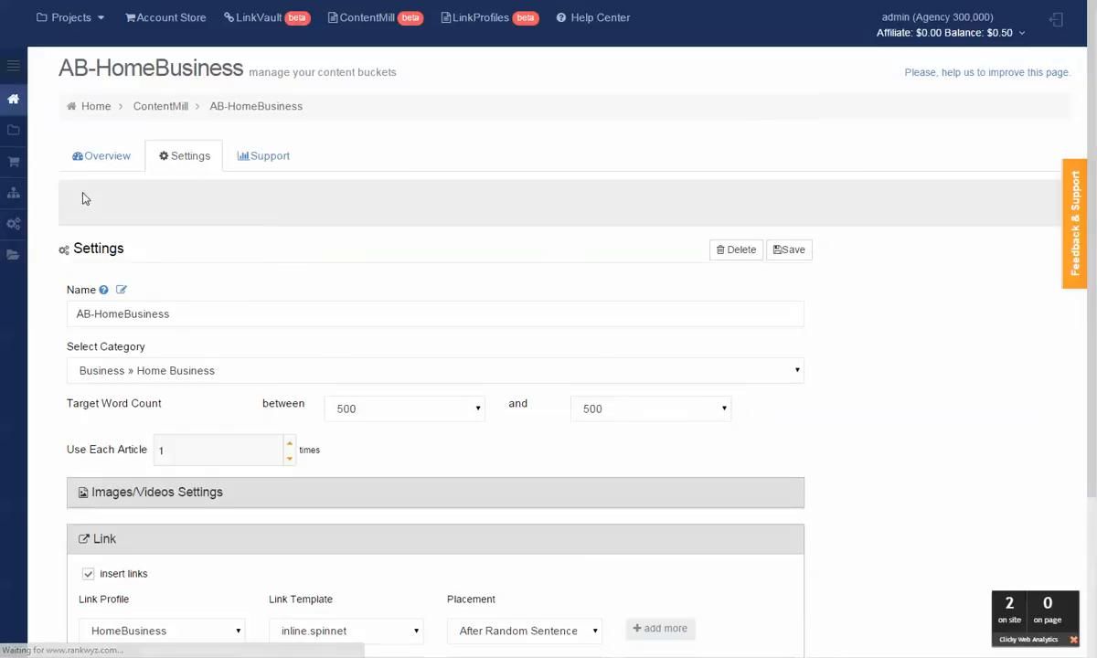
Reactivate the AB-HomeBusiness bucket from its overview and refresh the article list
click(91, 160)
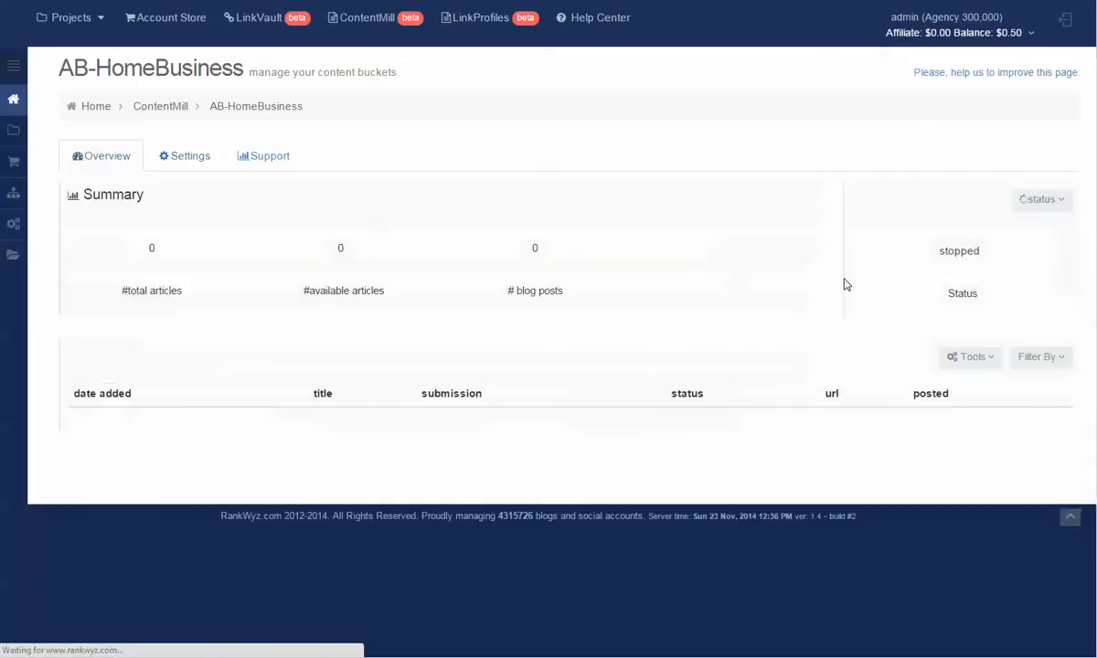
click(1040, 199)
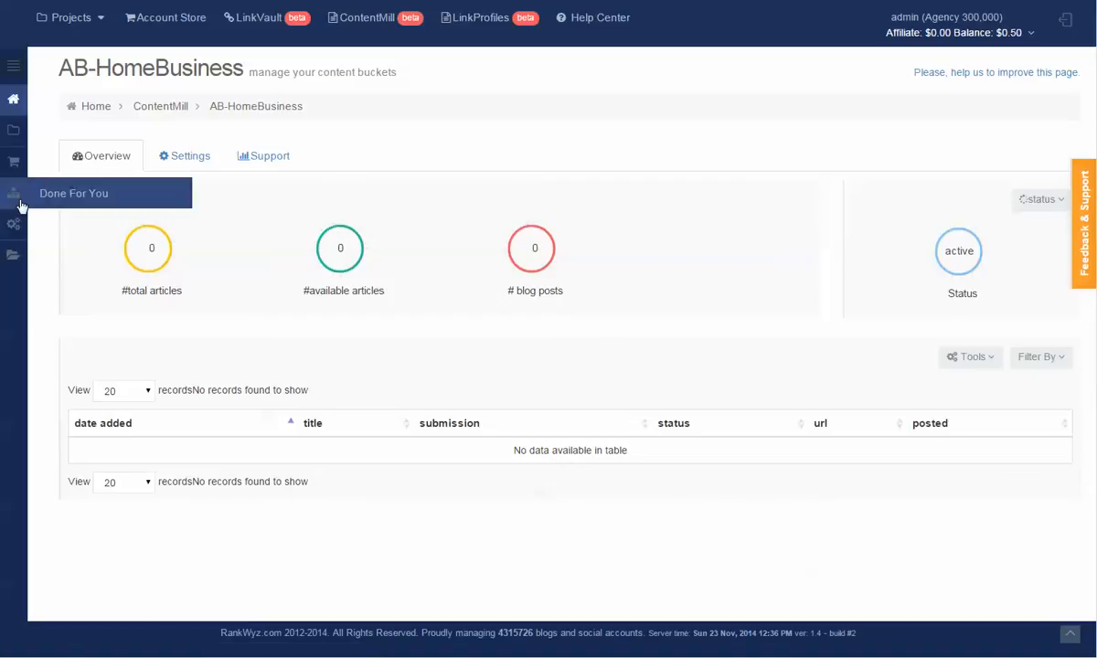
click(96, 161)
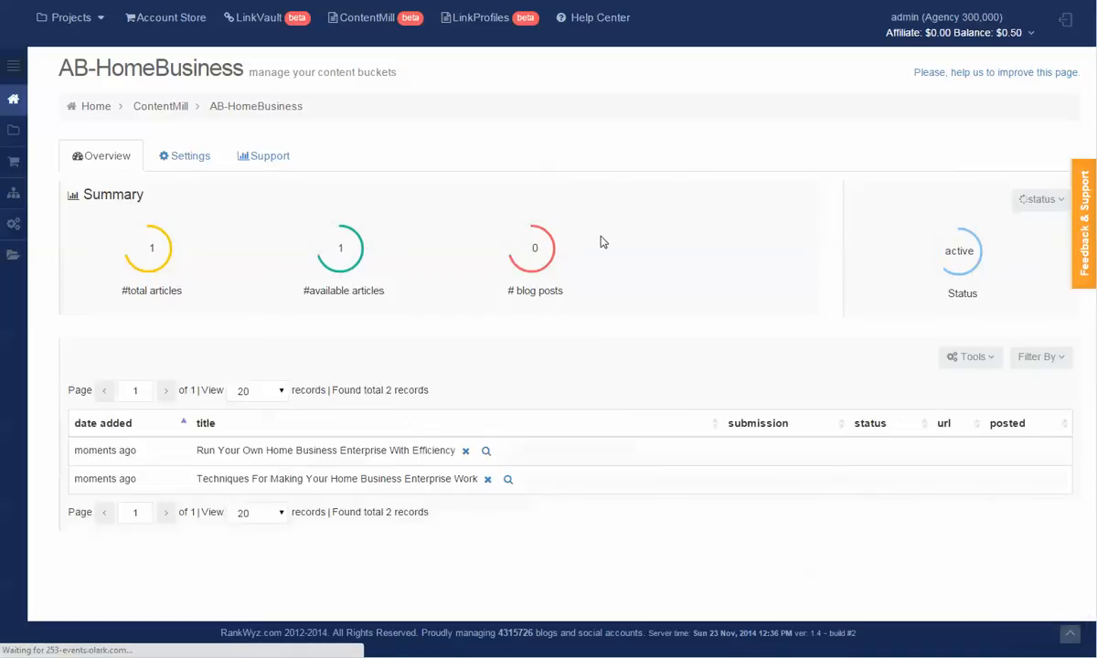
Refresh the article list, preview "The Good And Bad Of Running A Business From Home" in a separate tab, and examine its video and links
click(128, 157)
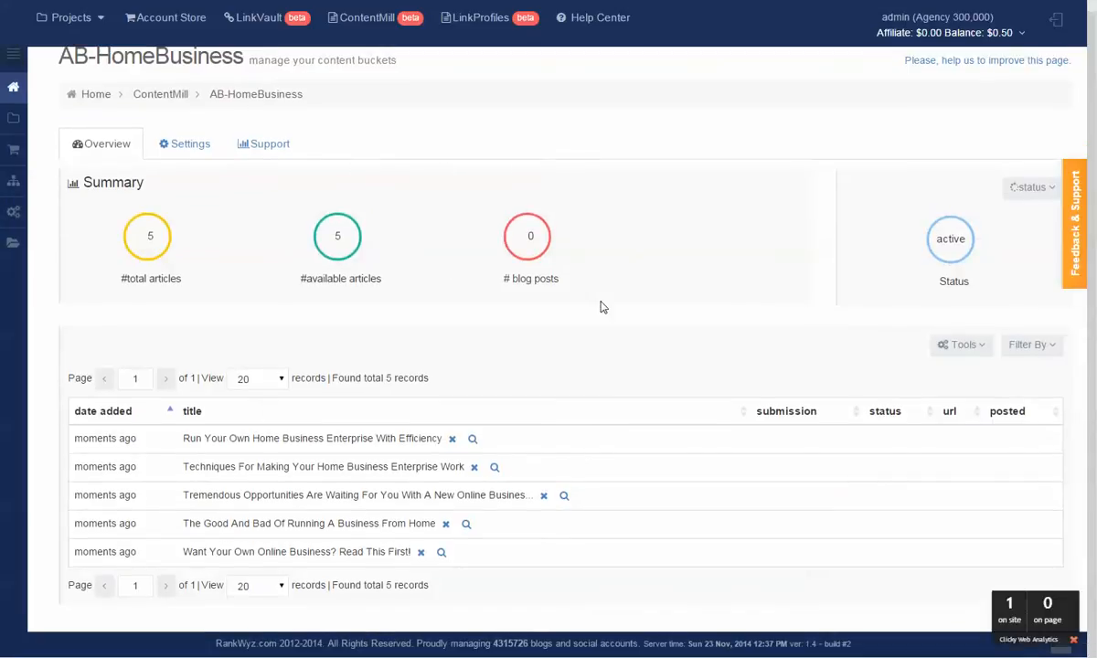
right_click(466, 527)
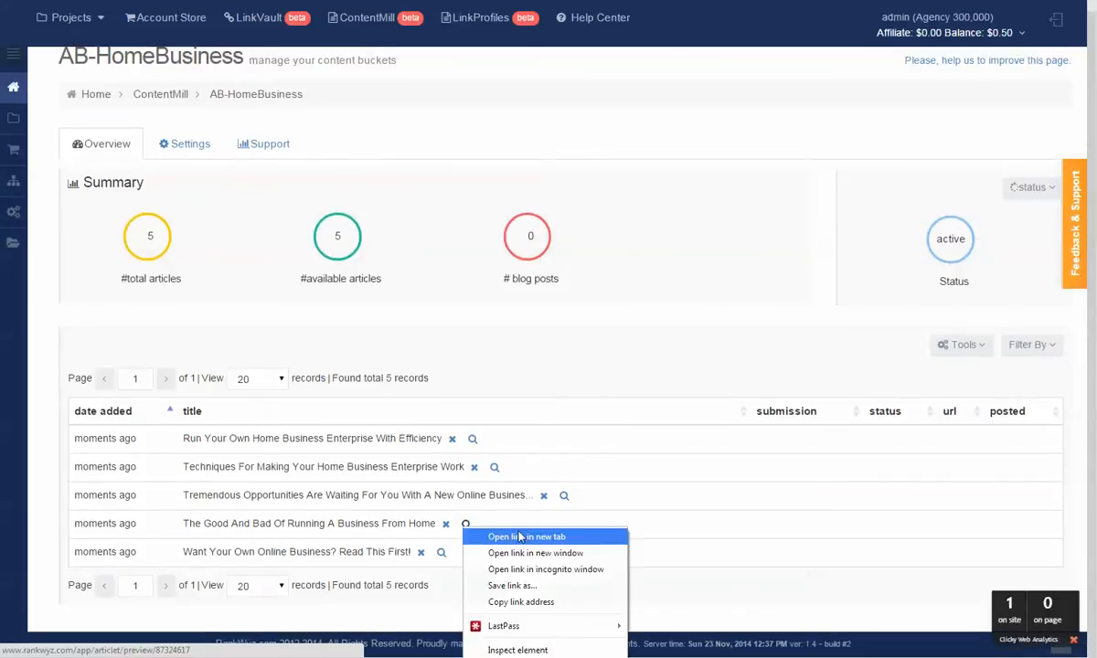
click(593, 458)
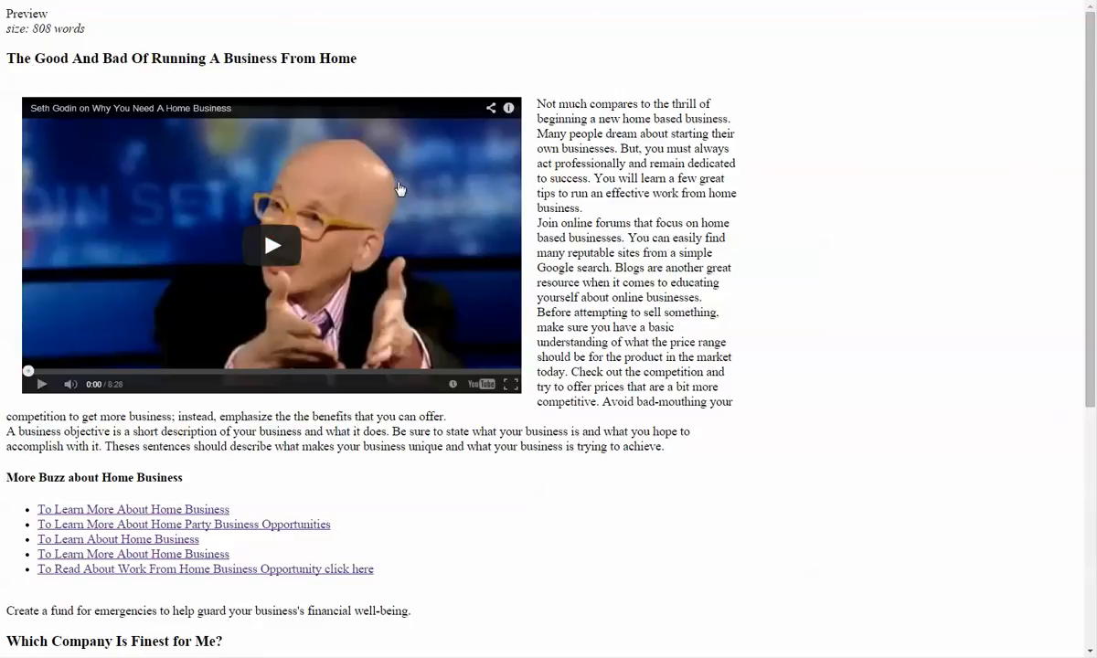
scroll(618, 273, down, 2)
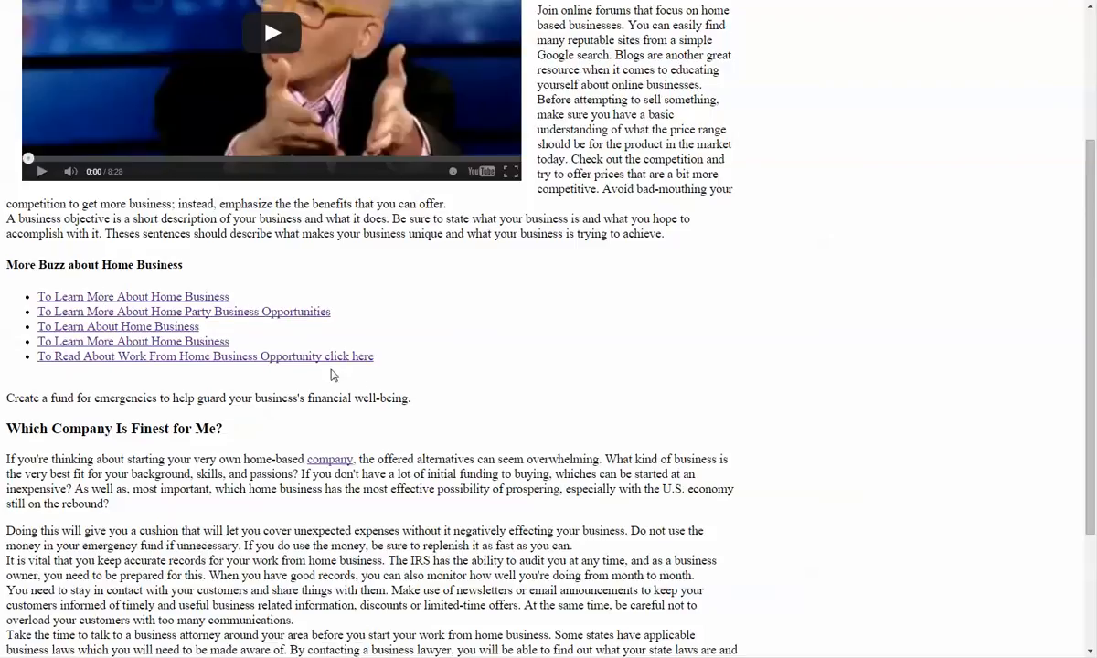
scroll(484, 378, down, 2)
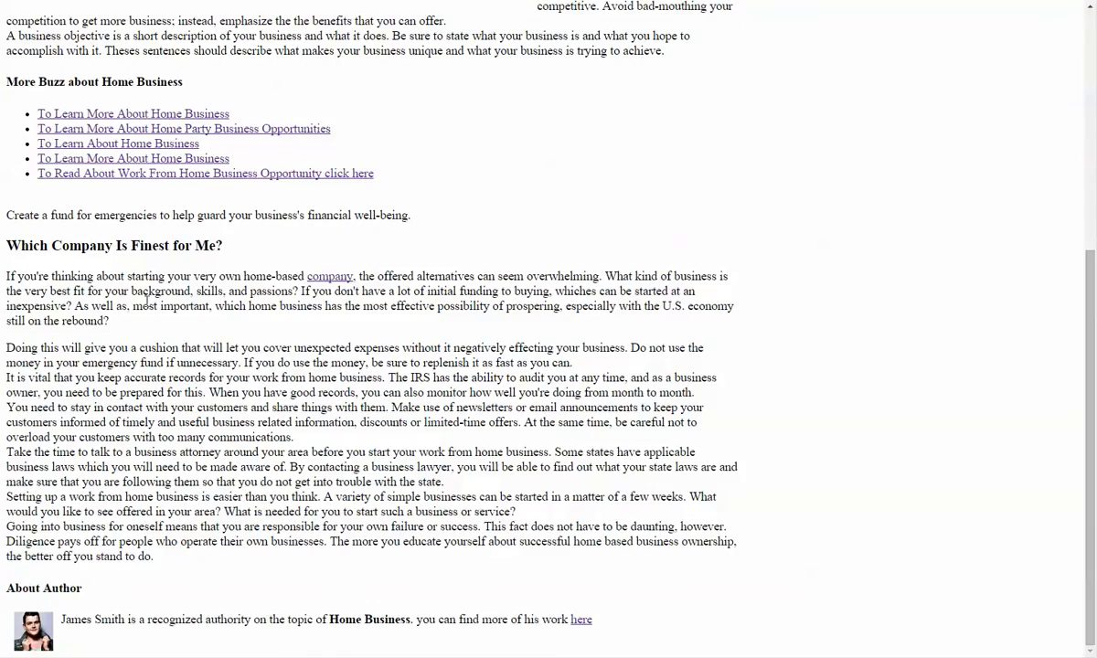
scroll(654, 341, up, 5)
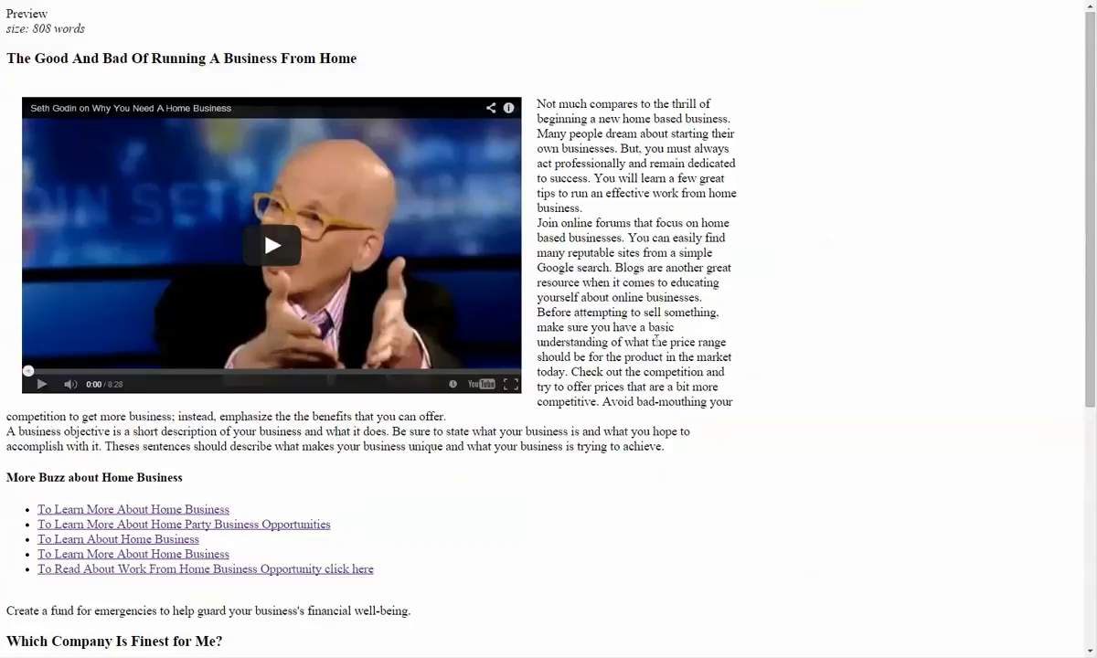
scroll(758, 214, down, 4)
scroll(758, 213, up, 4)
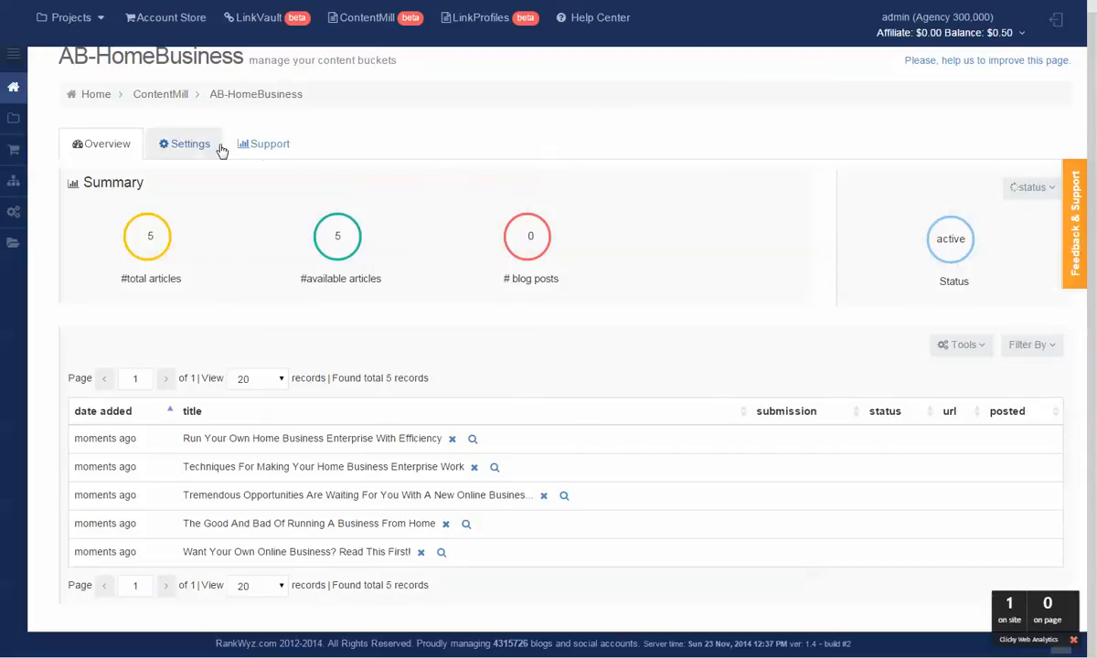
Go to the Demo Web2 network of the !Demo project and review the overview of its homebusiness submission
click(96, 39)
mouse_move(82, 71)
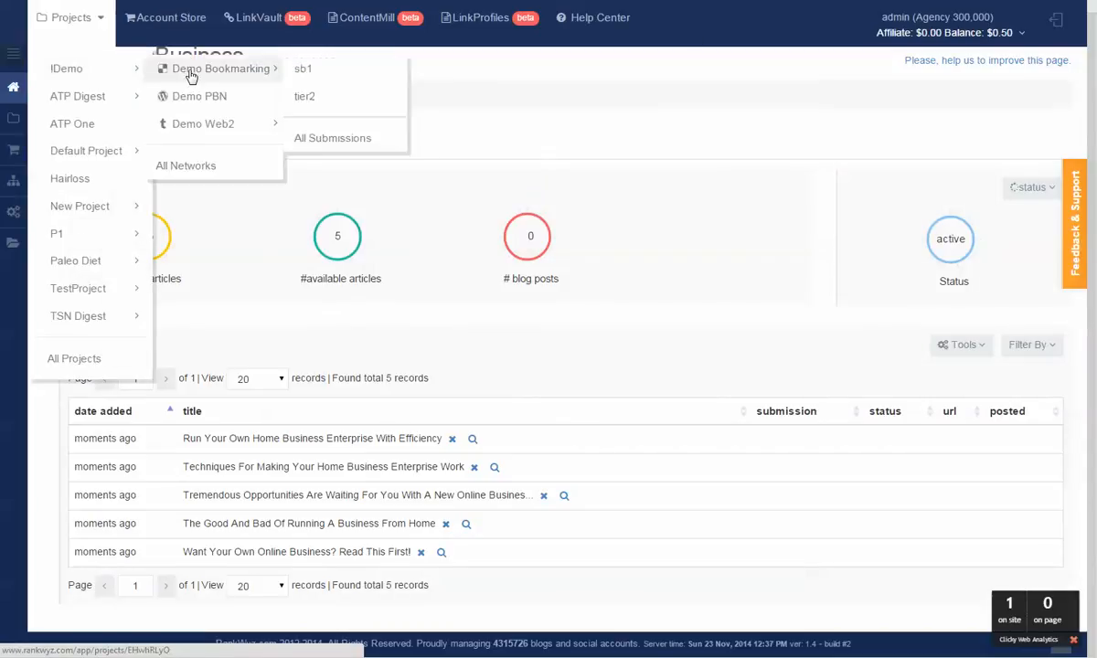
mouse_move(221, 130)
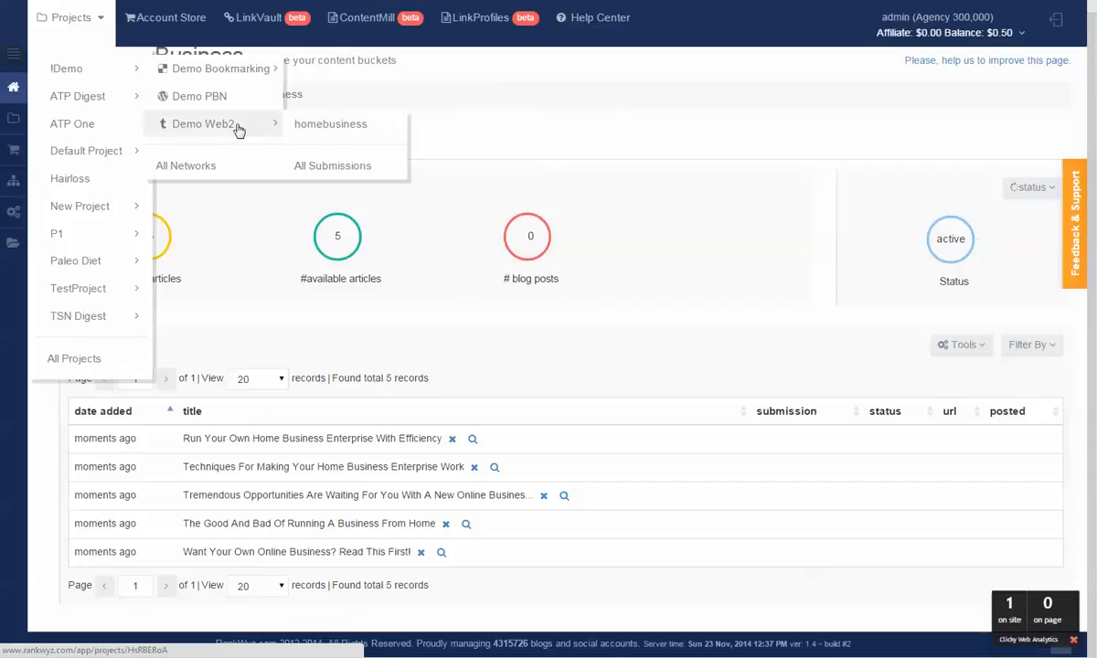
click(224, 127)
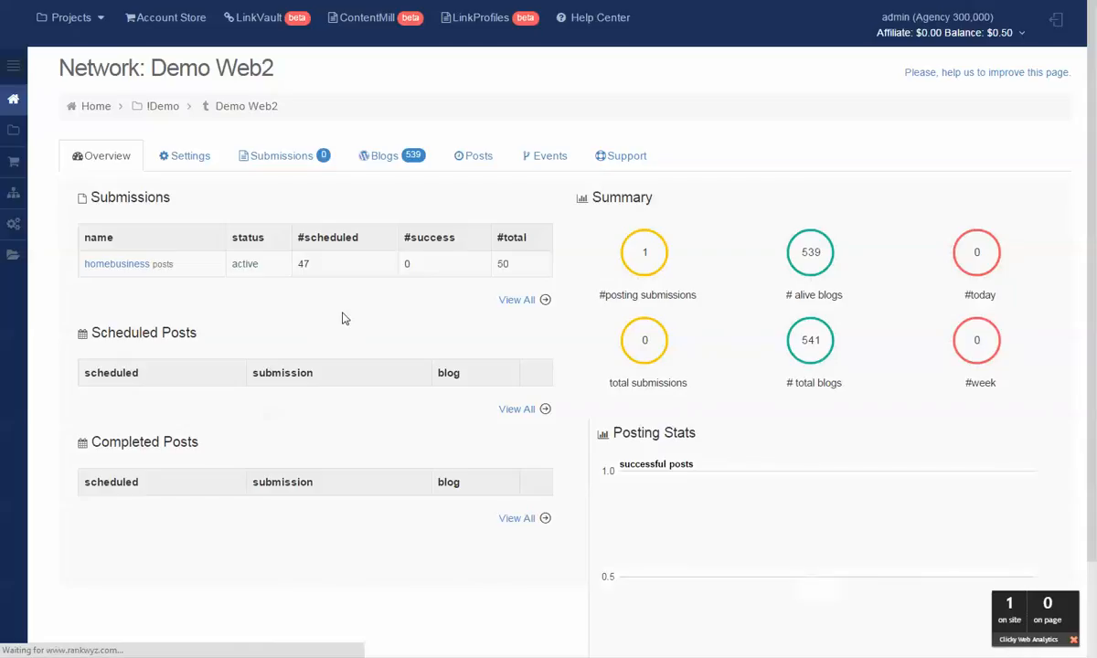
scroll(344, 318, down, 3)
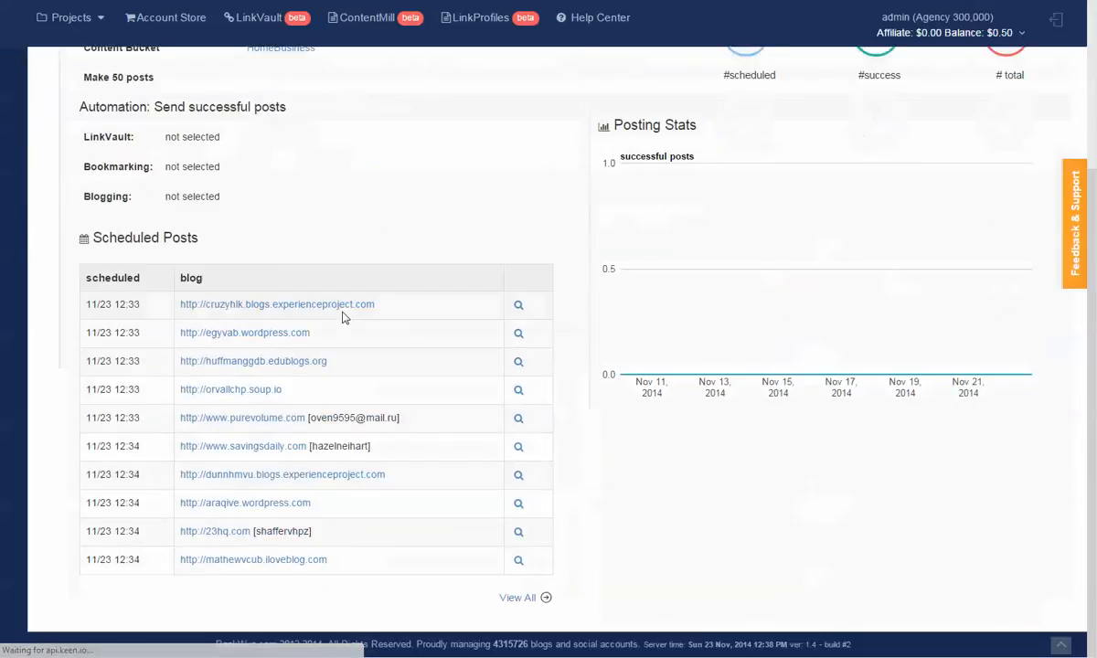
scroll(284, 274, up, 3)
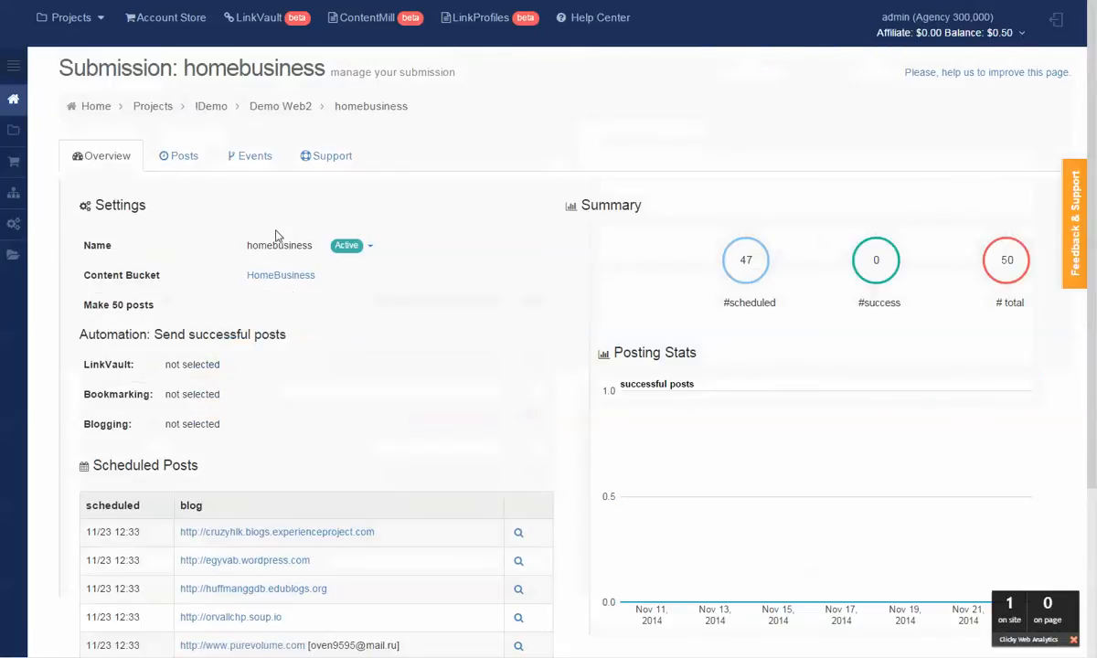
Examine the homebusiness submission's completed posts and its scheduled posts
click(164, 154)
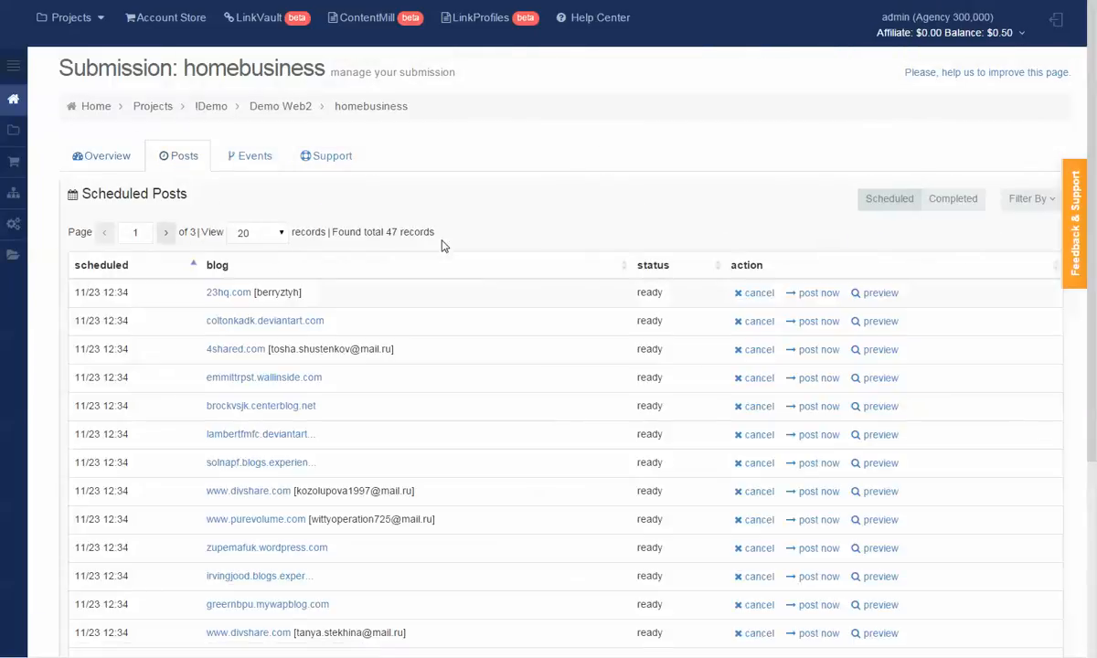
click(975, 204)
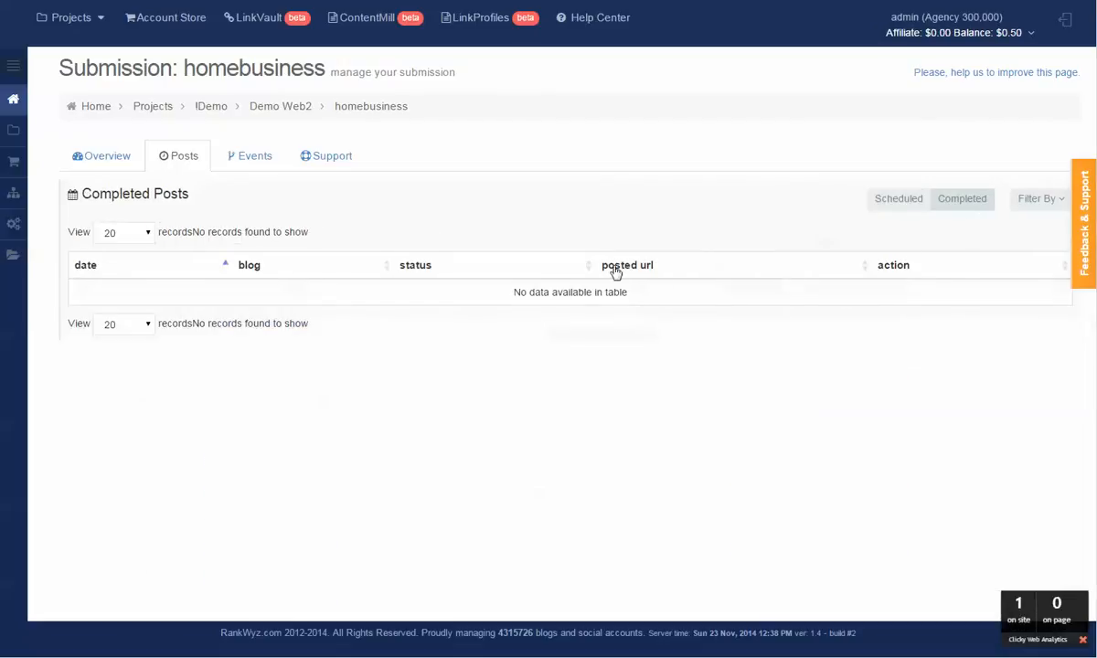
click(1026, 199)
click(1019, 229)
click(986, 246)
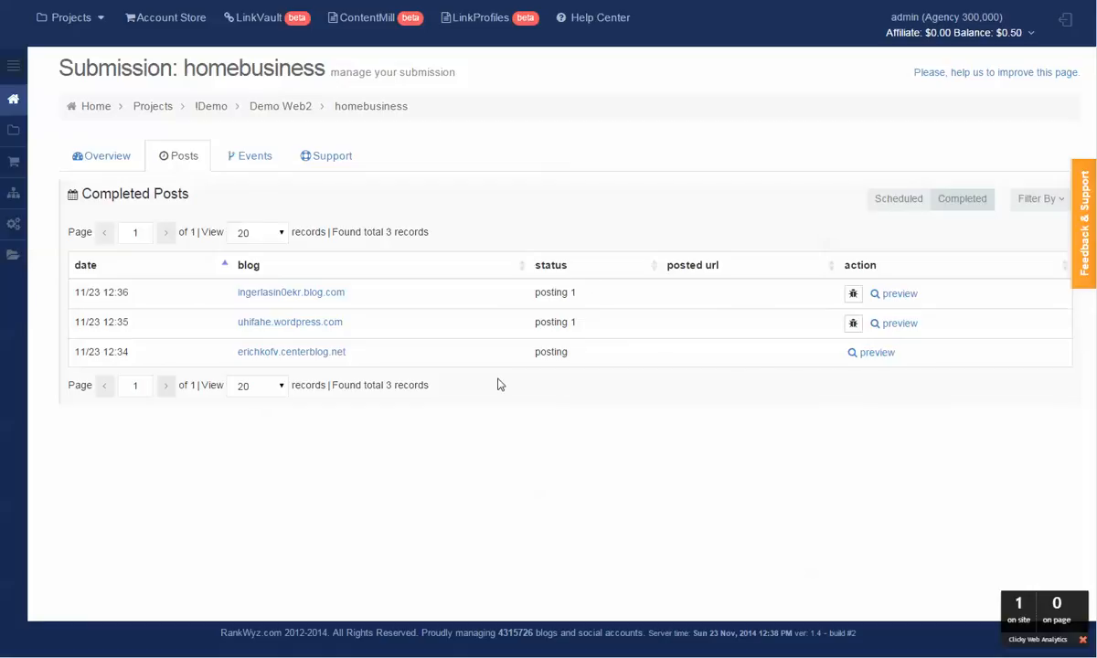
click(899, 200)
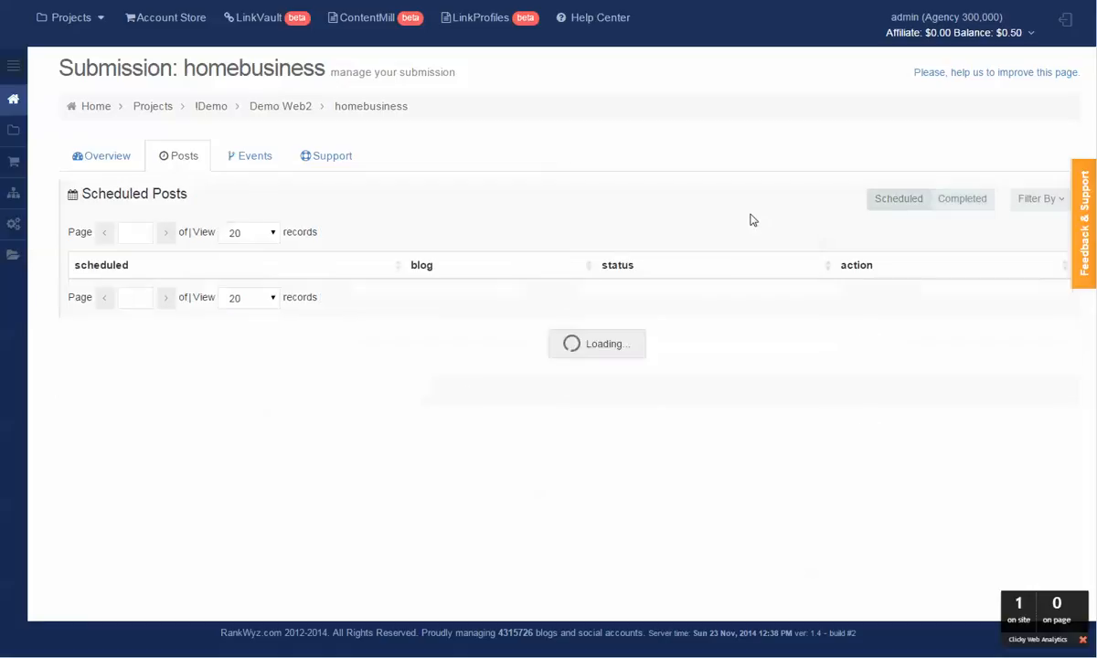
scroll(757, 282, down, 3)
scroll(745, 275, up, 3)
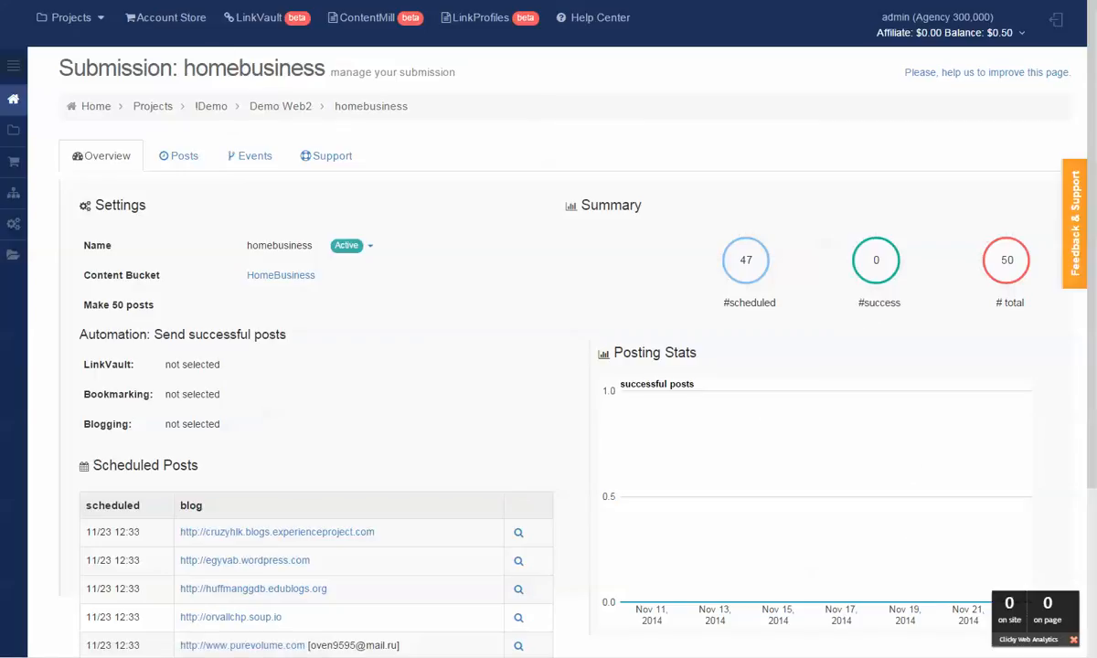
Go back to the submission's overview and check its automation settings, scheduled posts and posting stats
scroll(911, 404, down, 3)
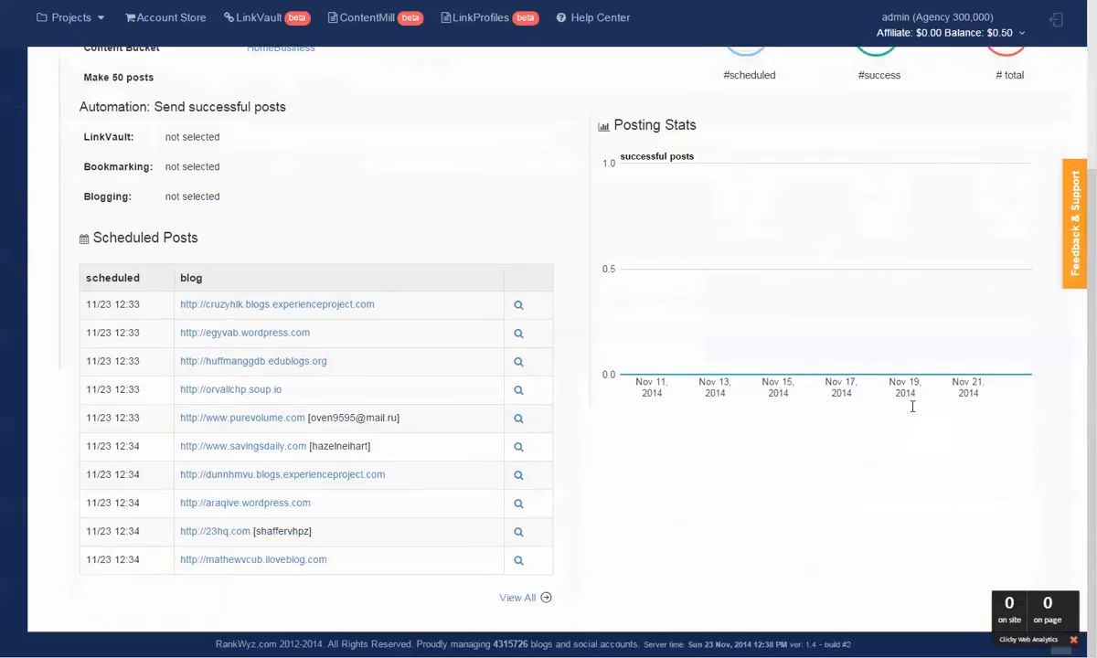
scroll(911, 412, up, 1)
scroll(910, 412, up, 2)
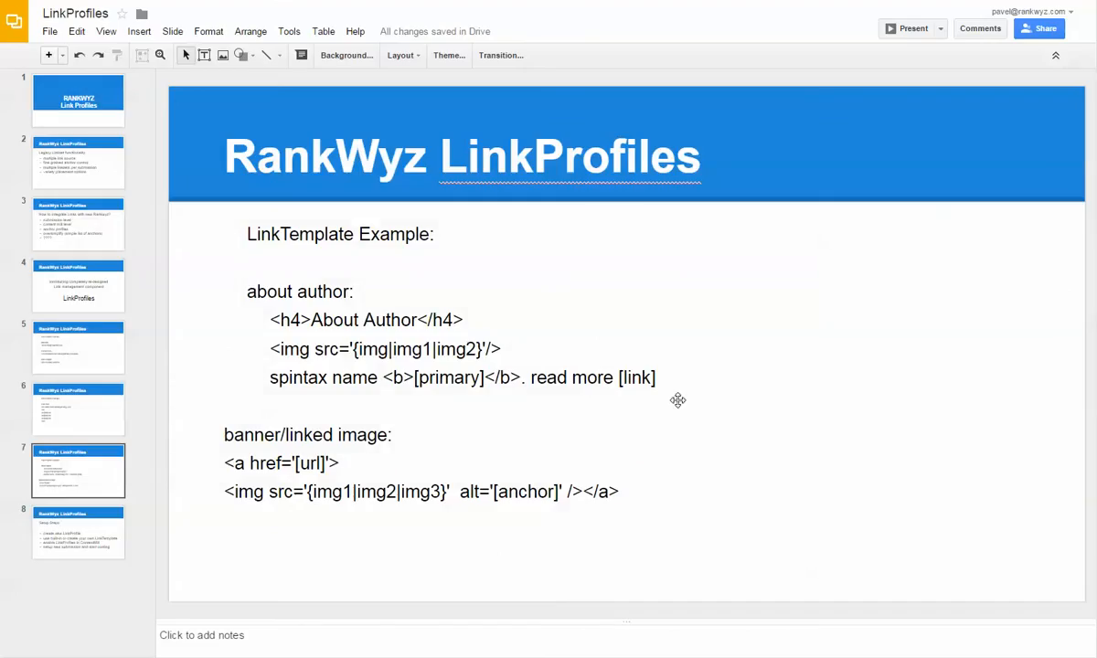
Switch to the LinkProfiles presentation in Google Slides and review the Setup Steps slide
key(Page_Down)
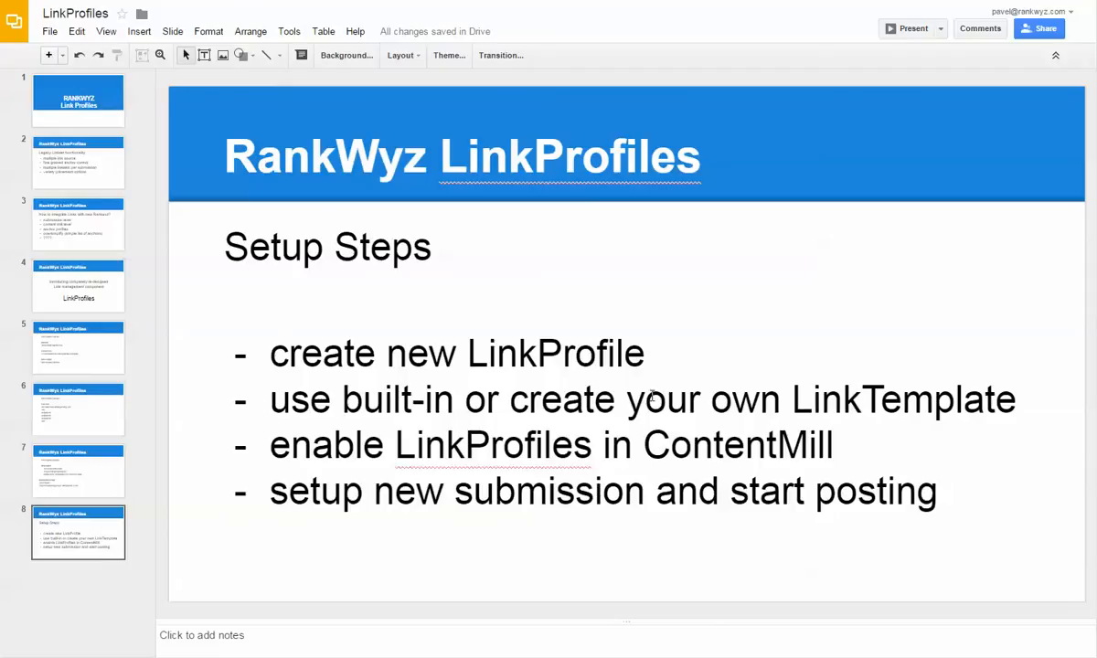
click(947, 388)
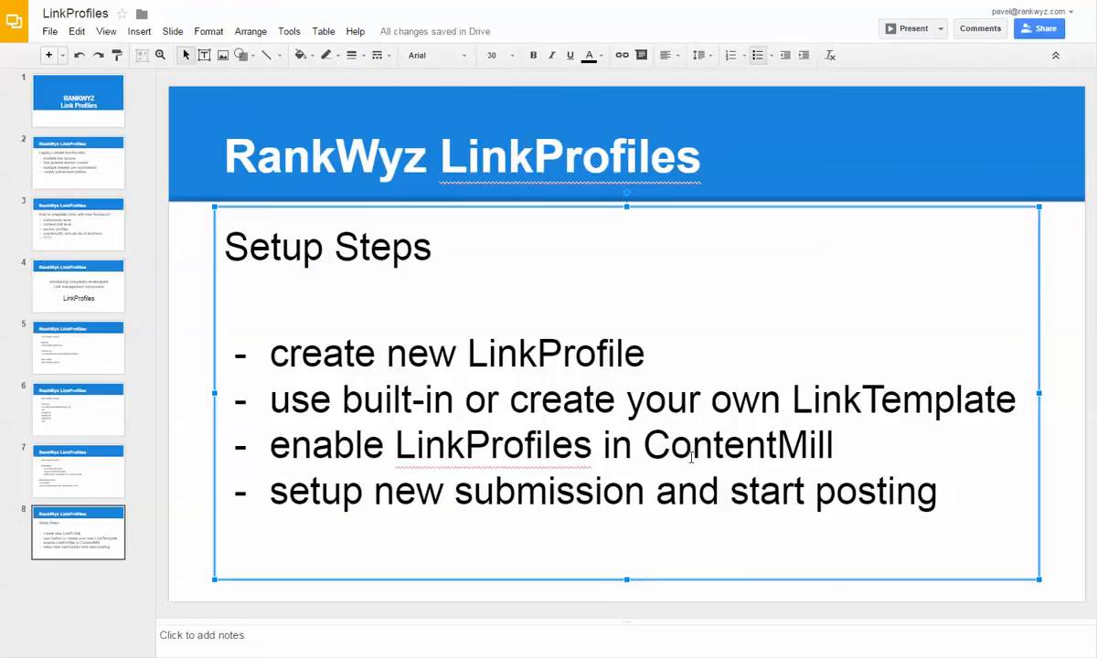
click(893, 446)
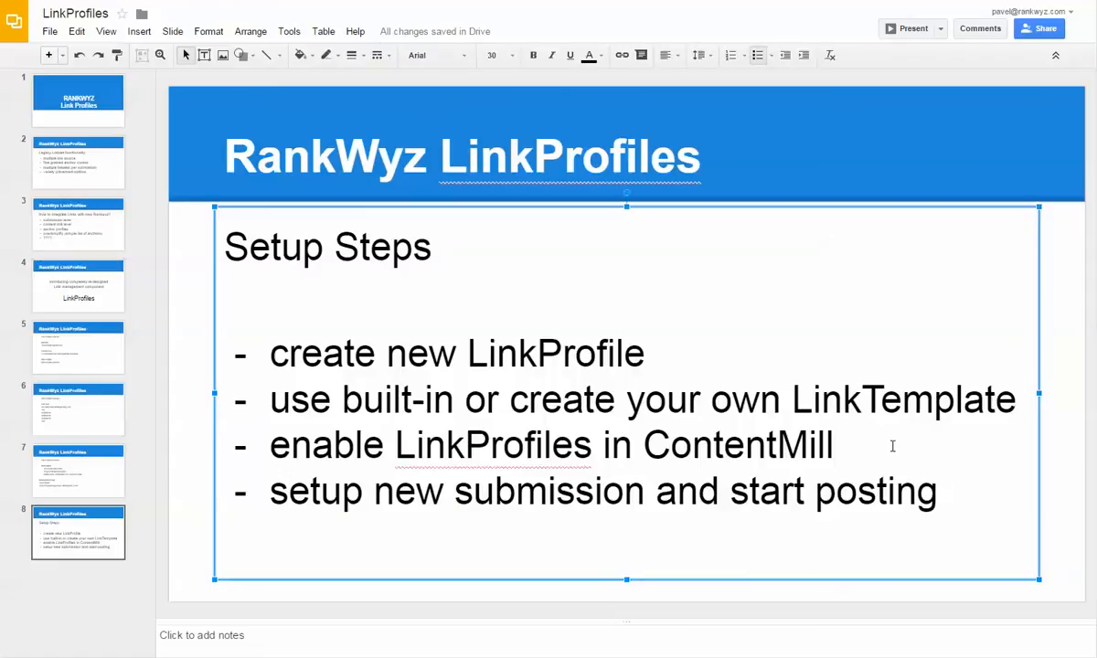